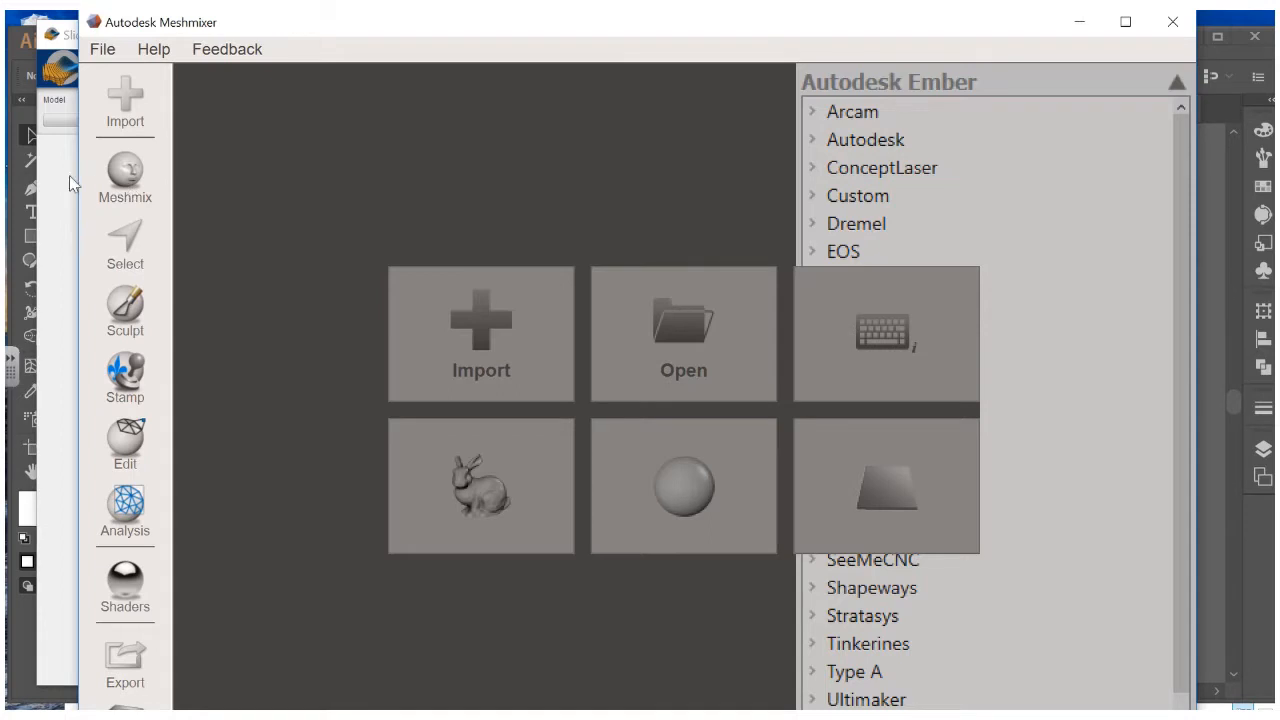
# Bring the empty Slicer for Fusion 360 window forward and open its file options
pyautogui.click(60, 187)
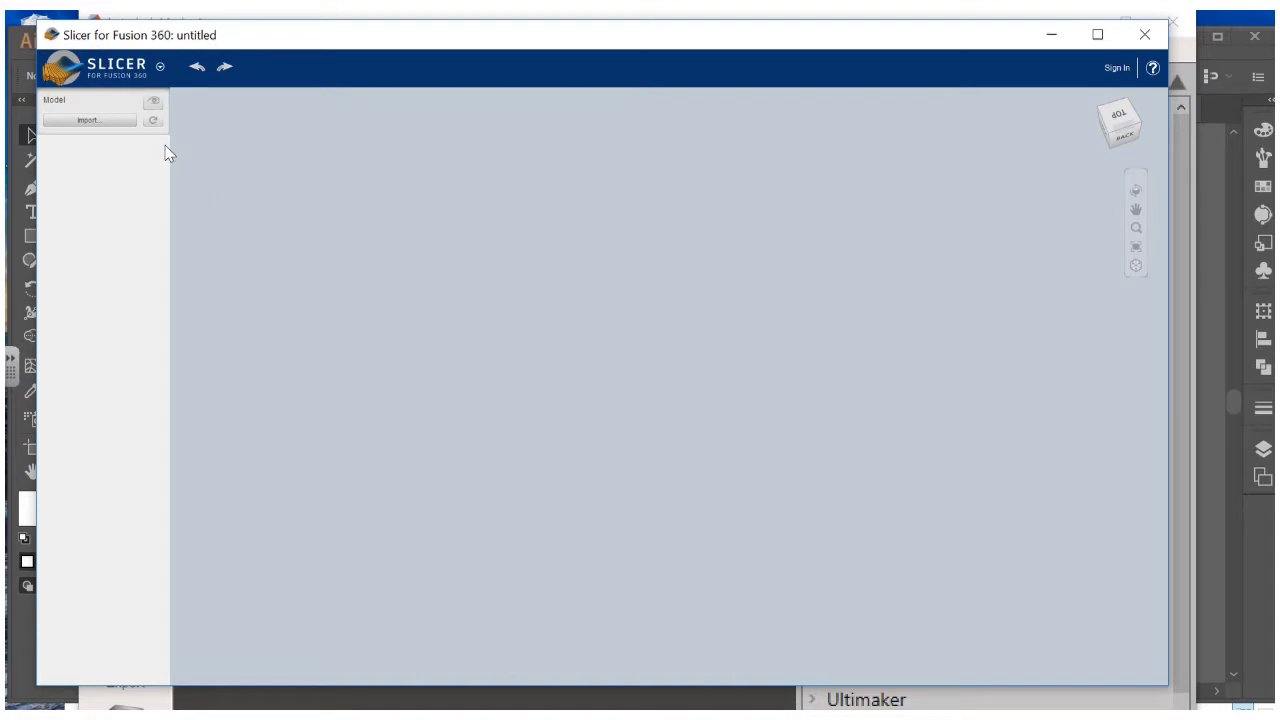
pyautogui.click(55, 66)
# Bring Illustrator's blank Untitled-2 document in front of Slicer
pyautogui.click(26, 44)
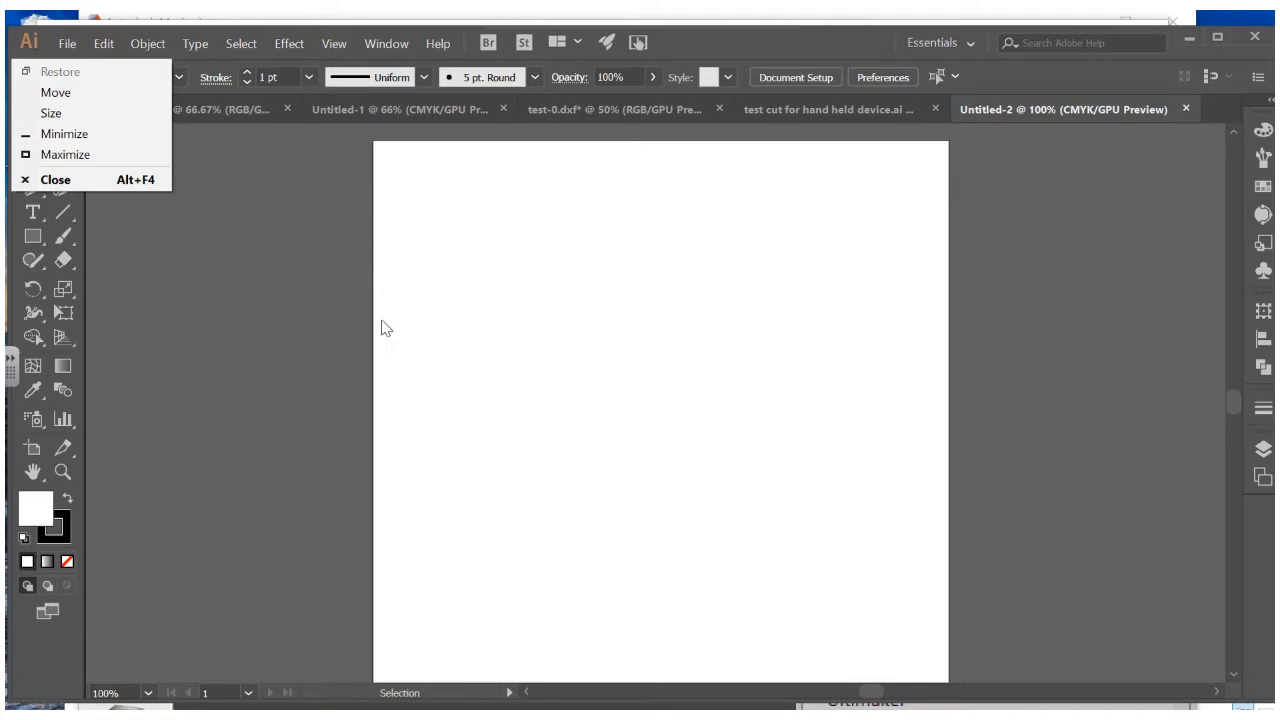
# Return the Meshmixer start screen to the front, over Illustrator
pyautogui.click(215, 22)
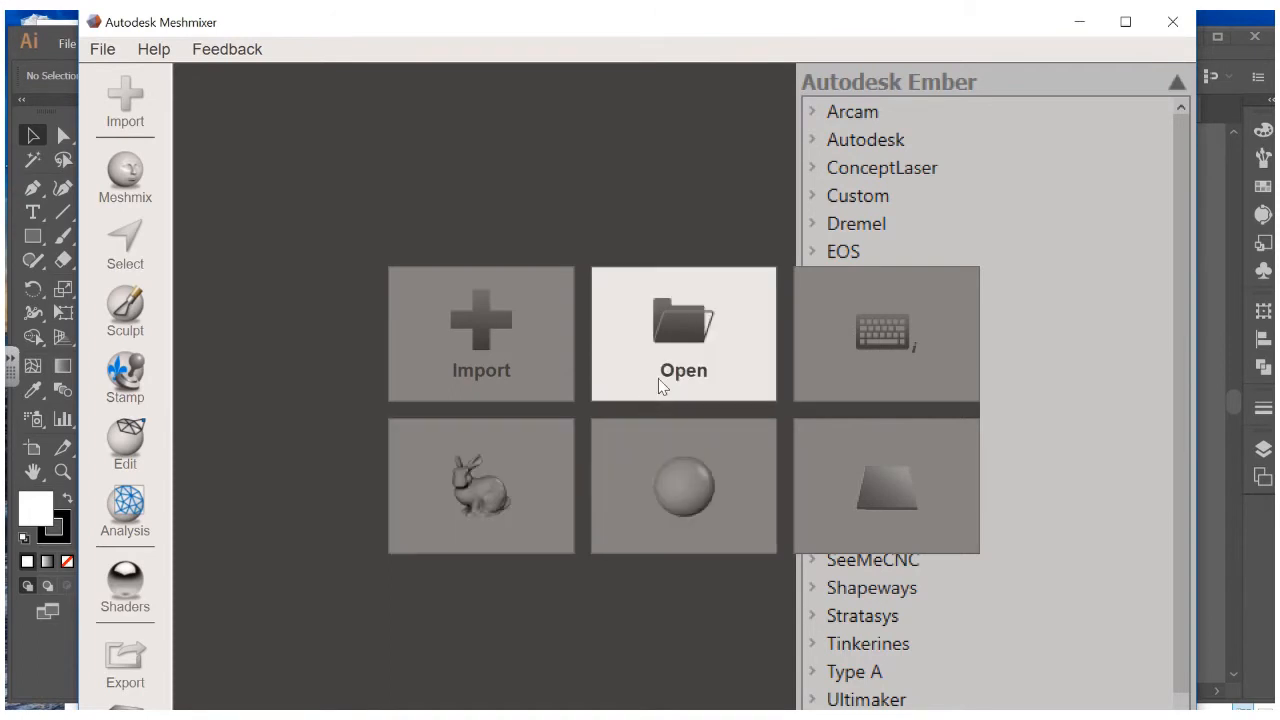
# Load the sample sphere.obj onto the Ember plate and browse Meshmix primitives to the torus
pyautogui.click(656, 479)
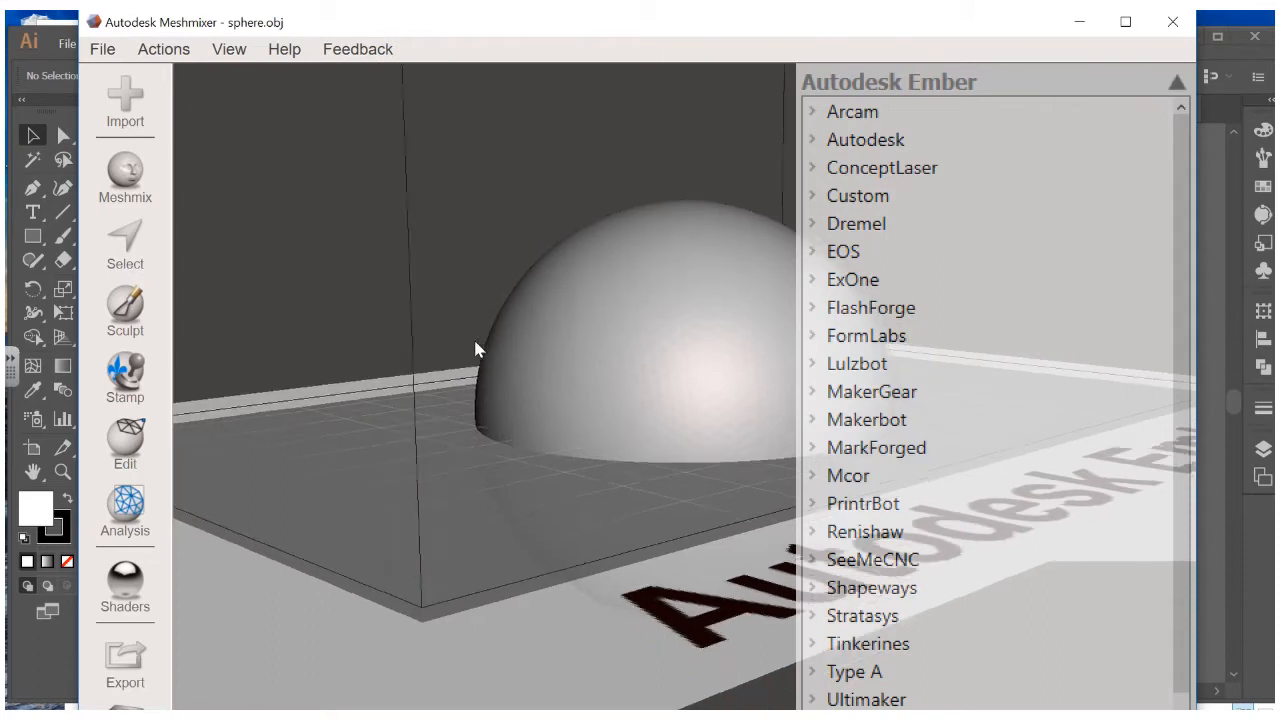
pyautogui.click(1175, 84)
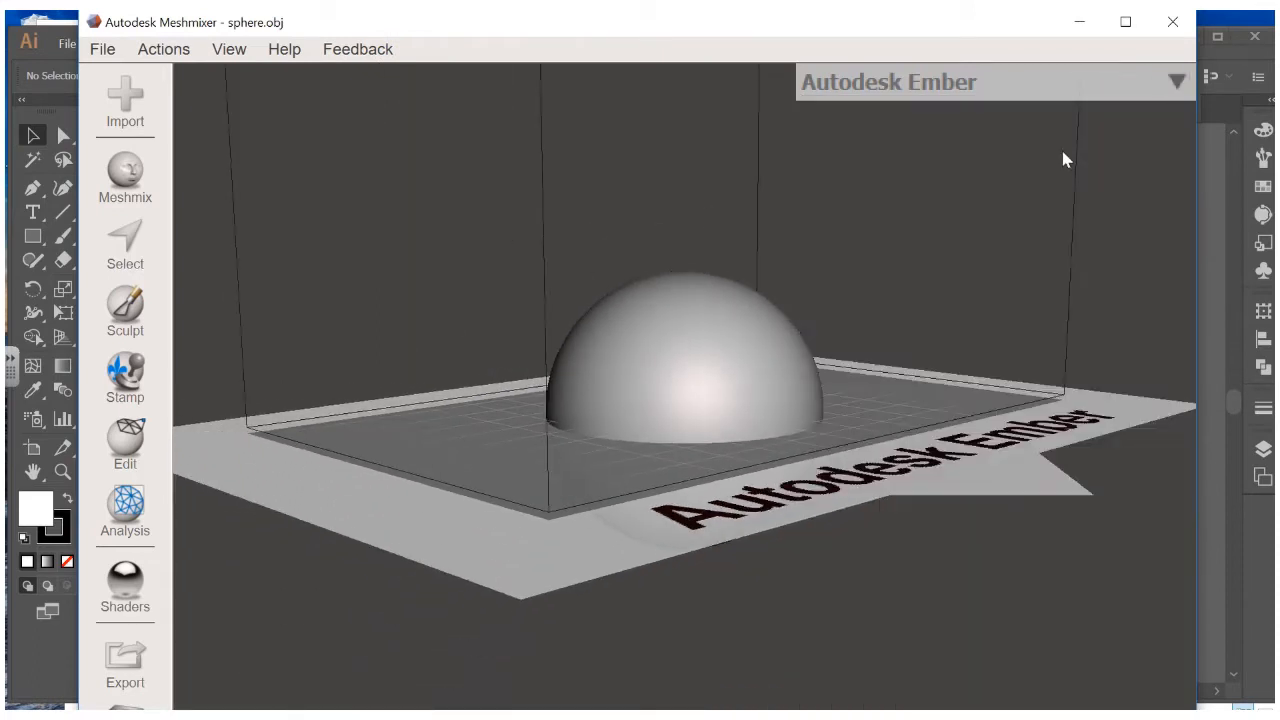
pyautogui.click(137, 180)
pyautogui.scroll(-5, 324, 382)
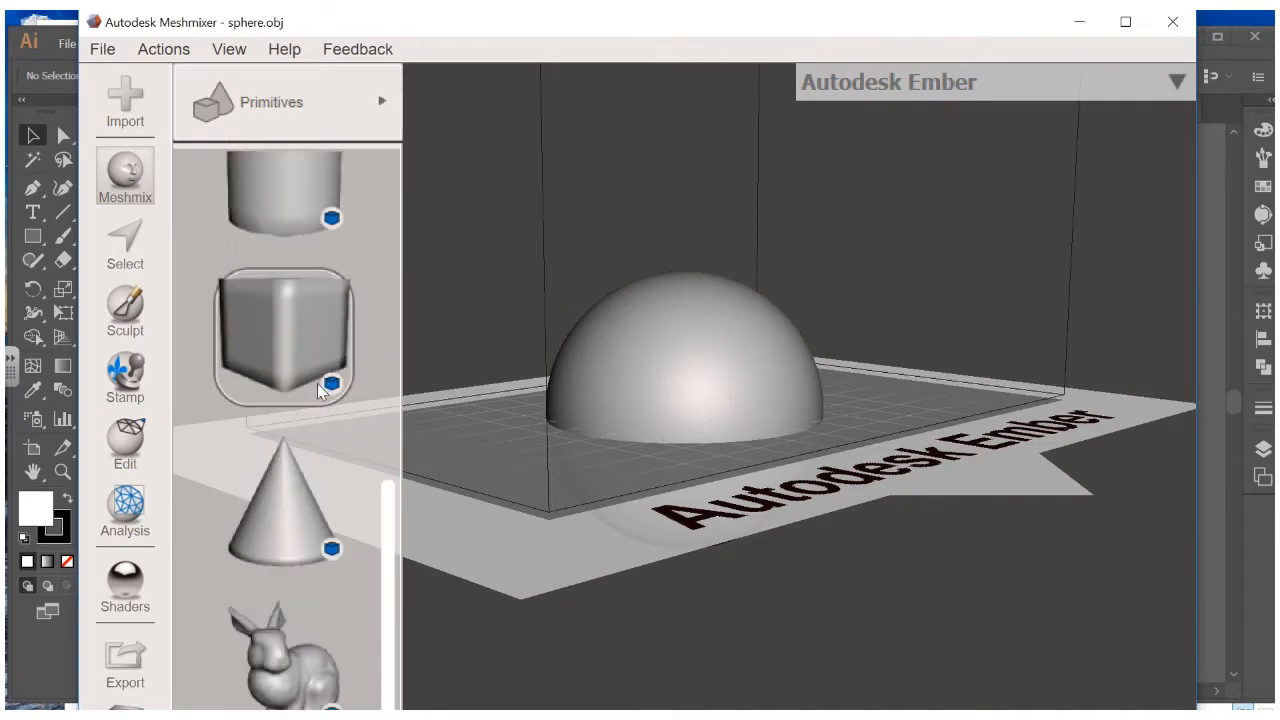
pyautogui.scroll(5, 320, 390)
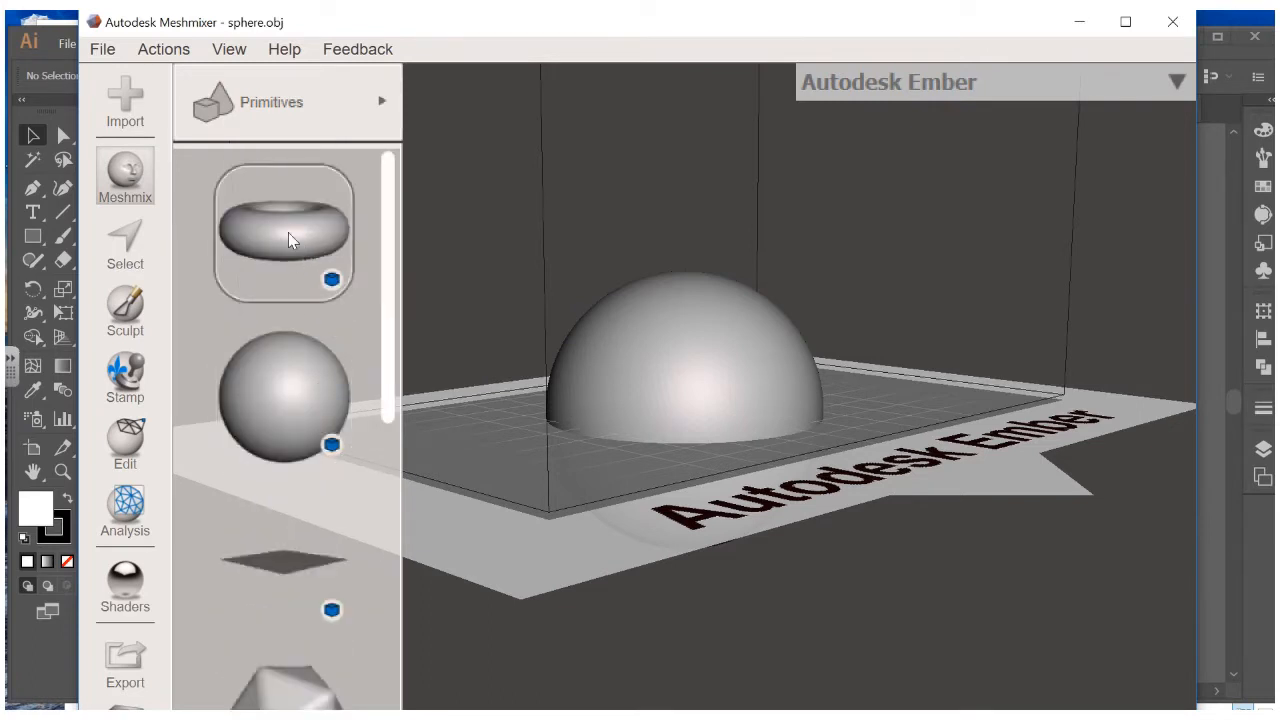
pyautogui.moveTo(278, 229)
pyautogui.mouseDown()
pyautogui.moveTo(281, 245)
pyautogui.moveTo(282, 234)
pyautogui.mouseUp()
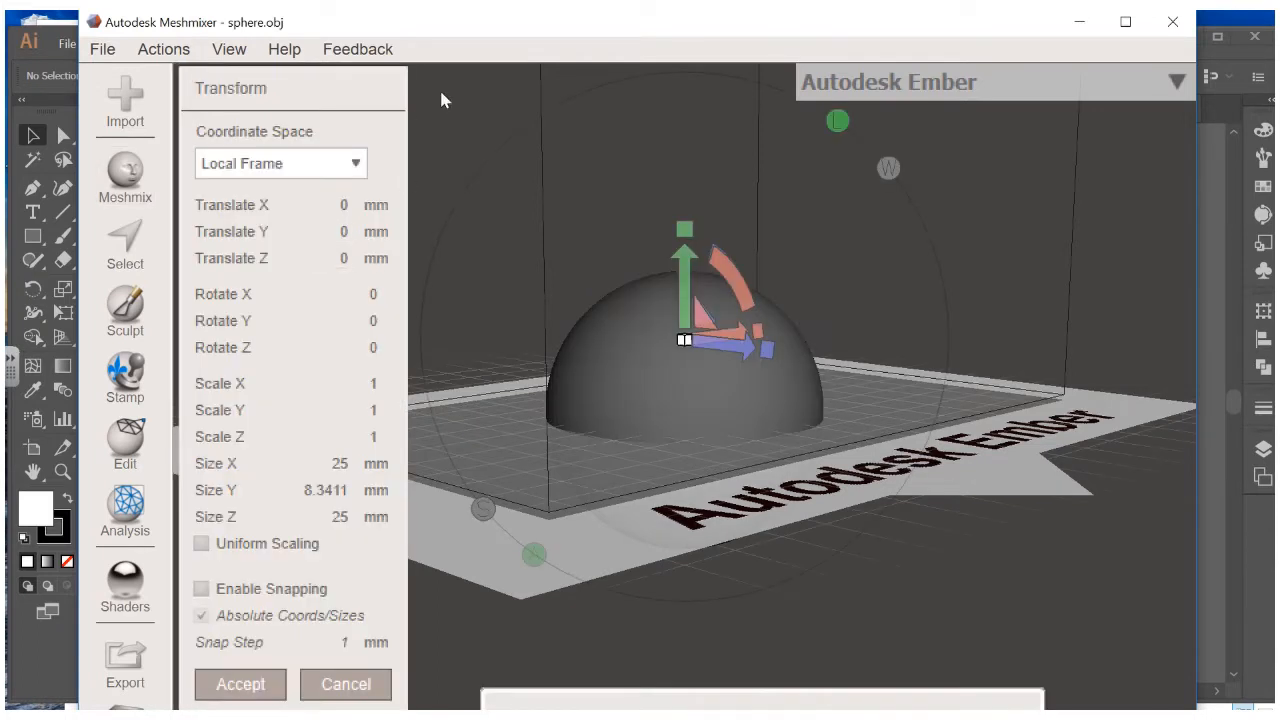
# Add a torus, move it into the hemisphere and stretch it to 23.186 × 8.3411 × 50.388 mm
pyautogui.click(137, 177)
pyautogui.moveTo(277, 230); pyautogui.dragTo(543, 214)
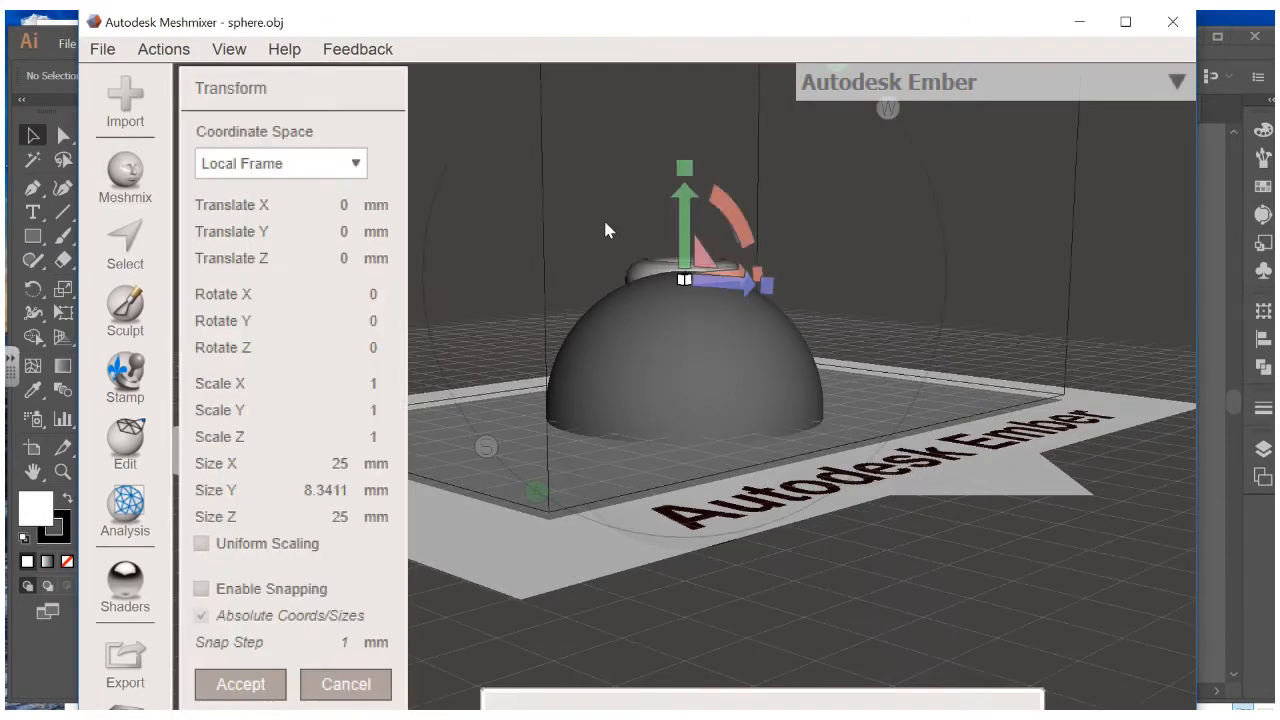
pyautogui.moveTo(603, 217); pyautogui.dragTo(603, 145, button='right')
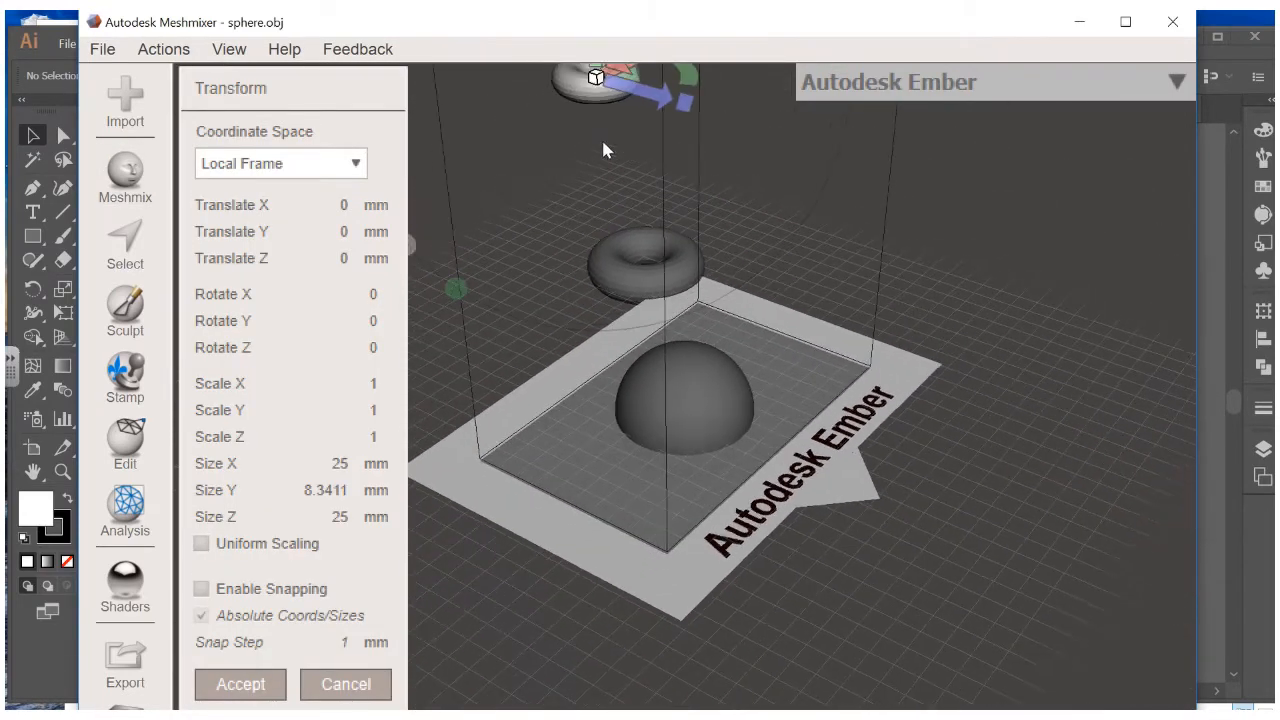
pyautogui.moveTo(613, 110); pyautogui.dragTo(938, 175)
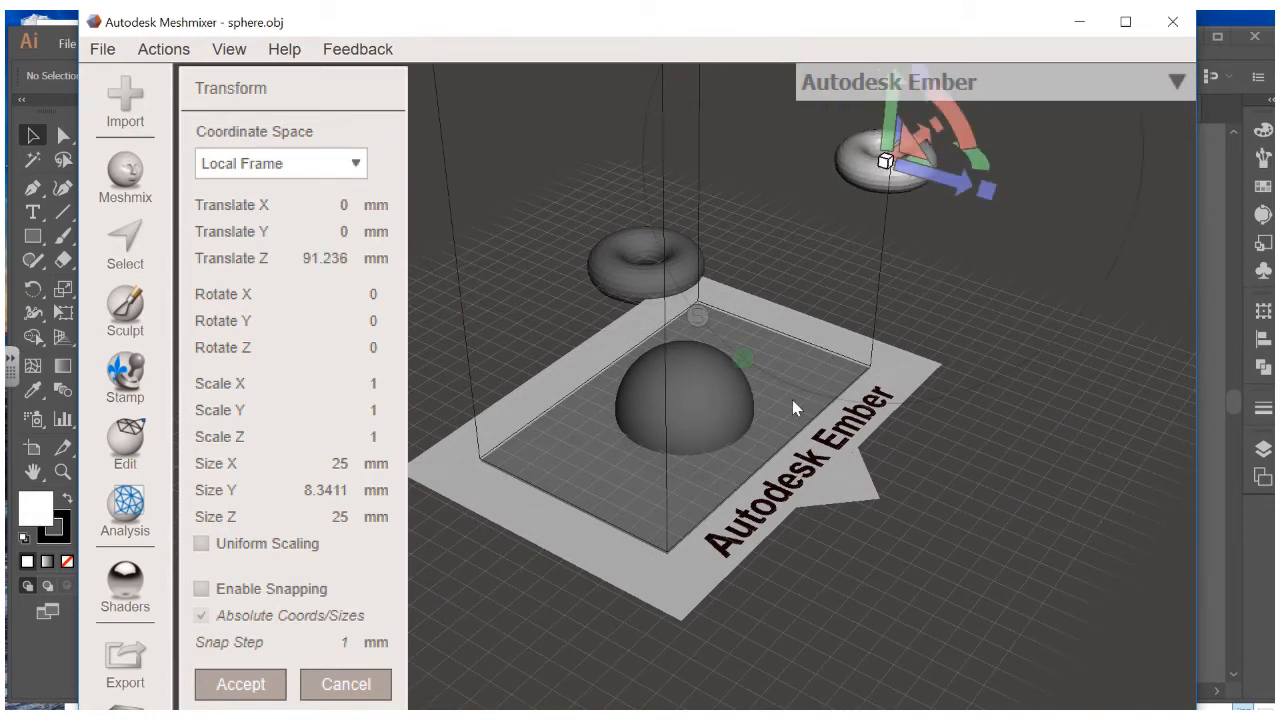
pyautogui.moveTo(923, 133); pyautogui.dragTo(699, 394)
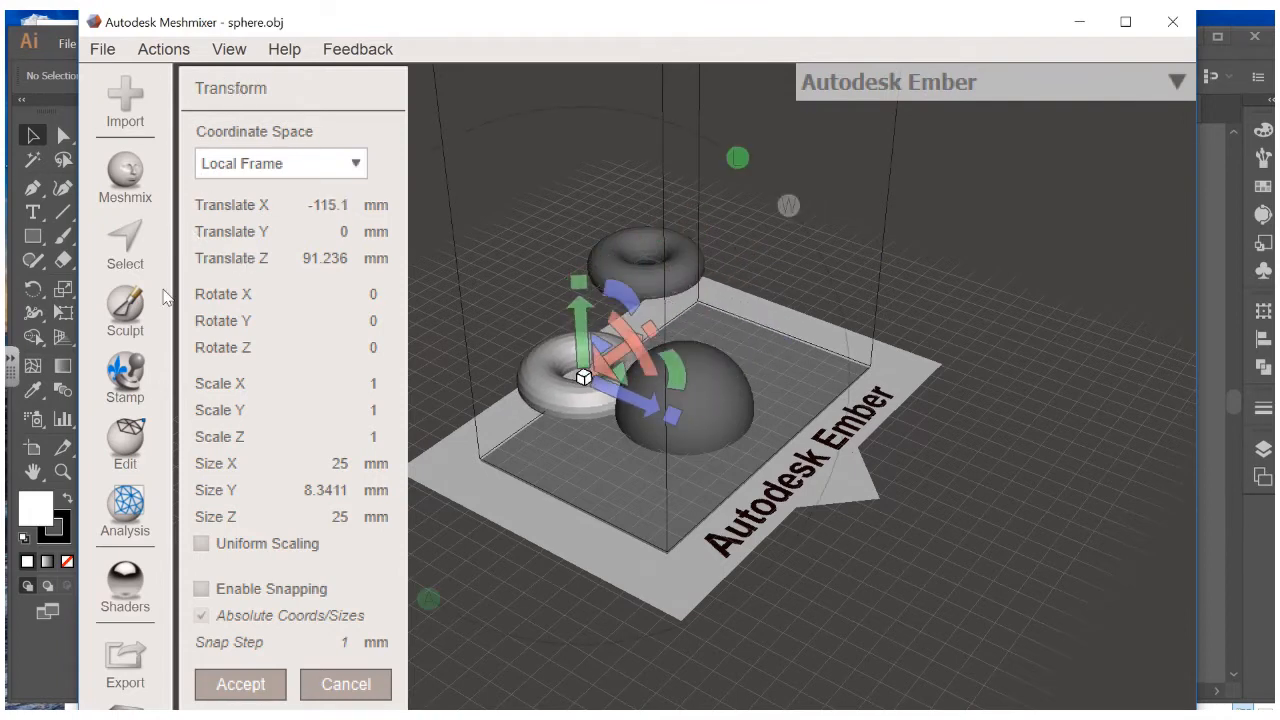
pyautogui.moveTo(557, 378); pyautogui.dragTo(681, 440, button='right')
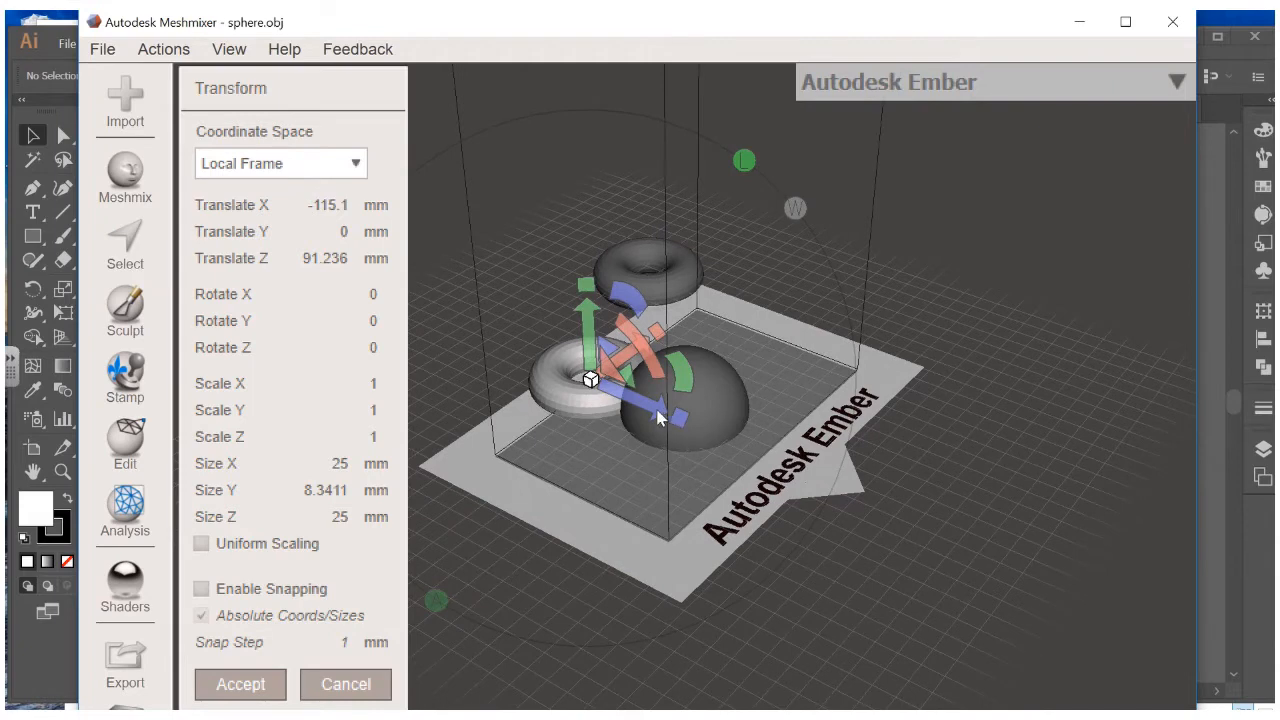
pyautogui.moveTo(657, 418); pyautogui.dragTo(695, 426)
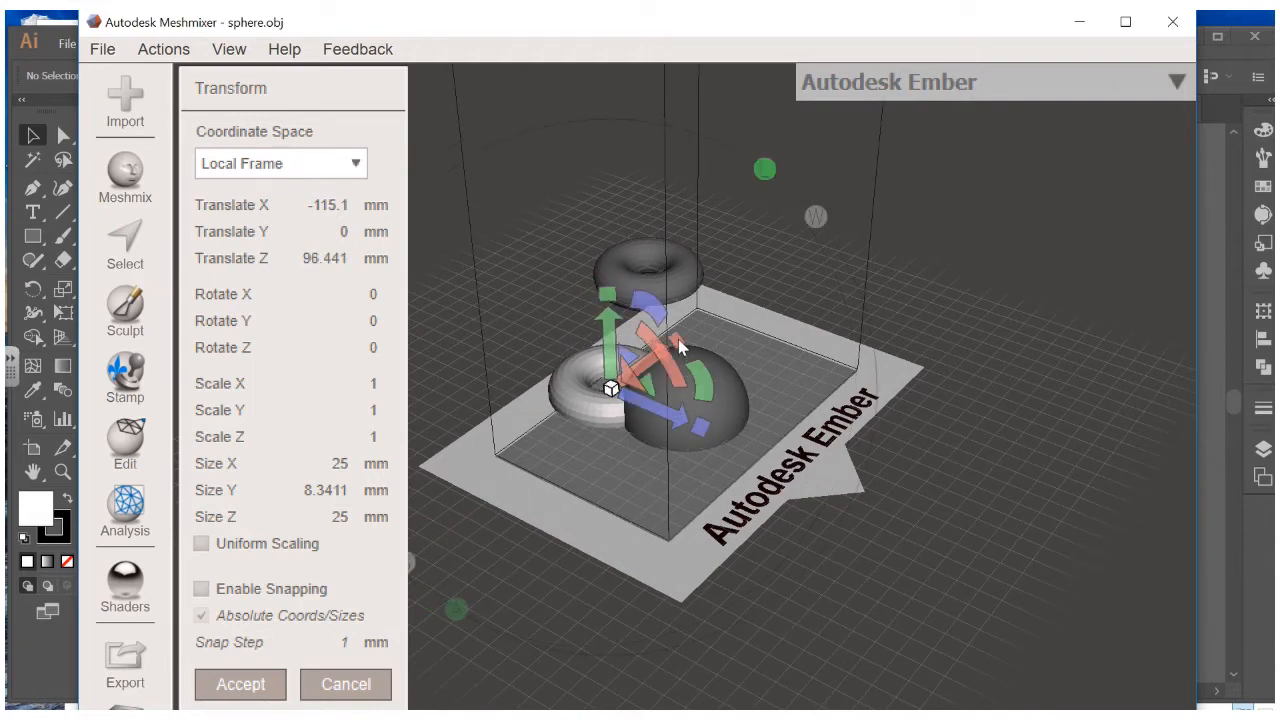
pyautogui.moveTo(678, 339); pyautogui.dragTo(765, 453)
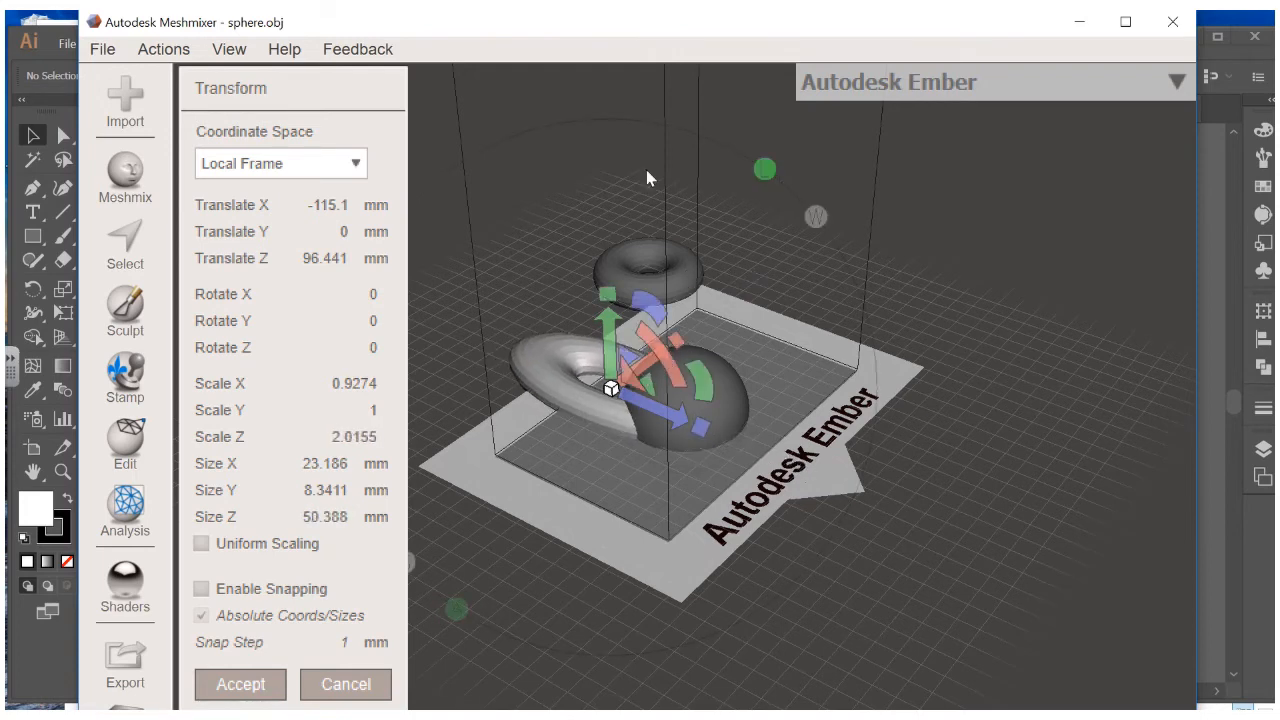
pyautogui.click(255, 686)
pyautogui.click(686, 280)
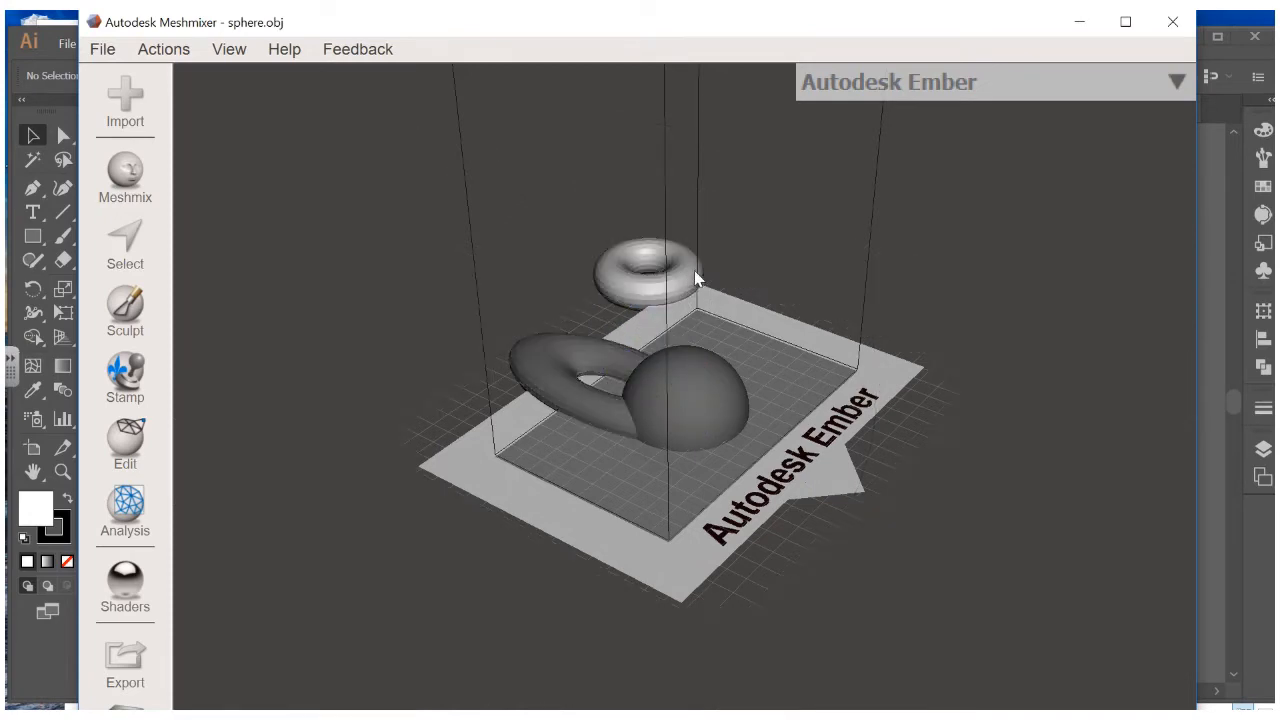
# Delete the extra torus floating above the build plate
pyautogui.press('Delete')
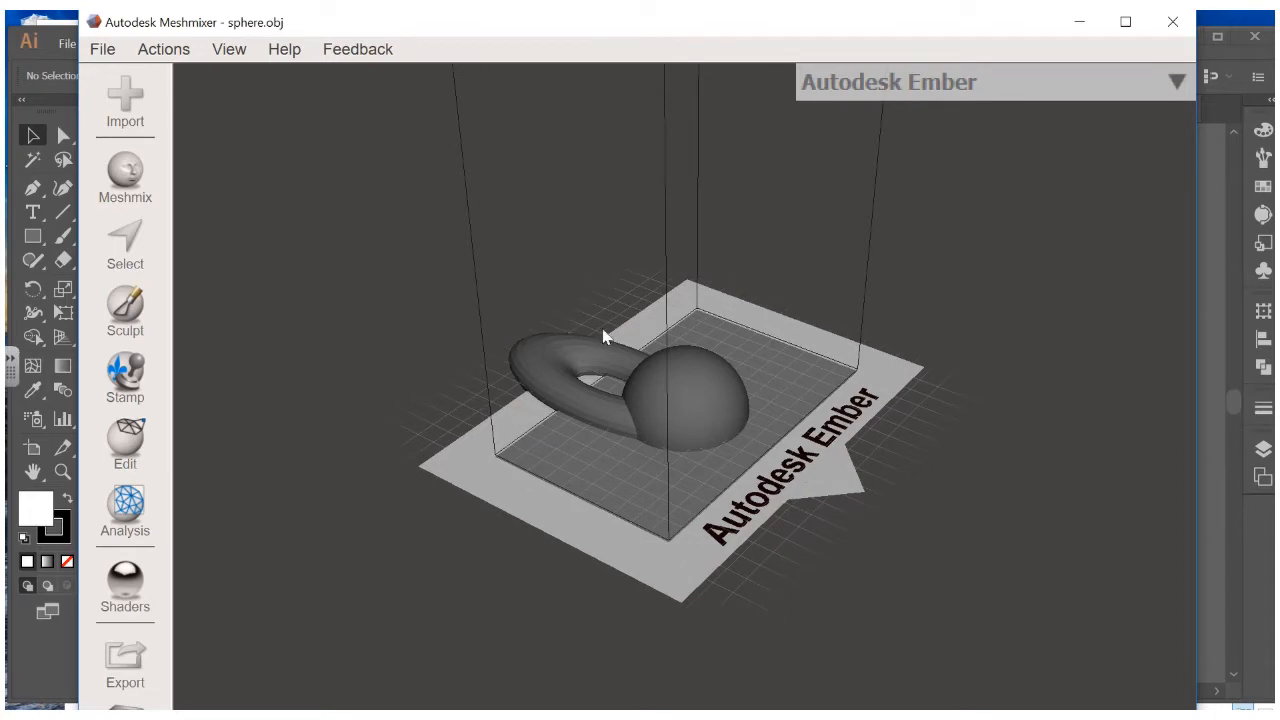
pyautogui.moveTo(752, 368); pyautogui.dragTo(905, 405, button='right')
pyautogui.scroll(3, 712, 460)
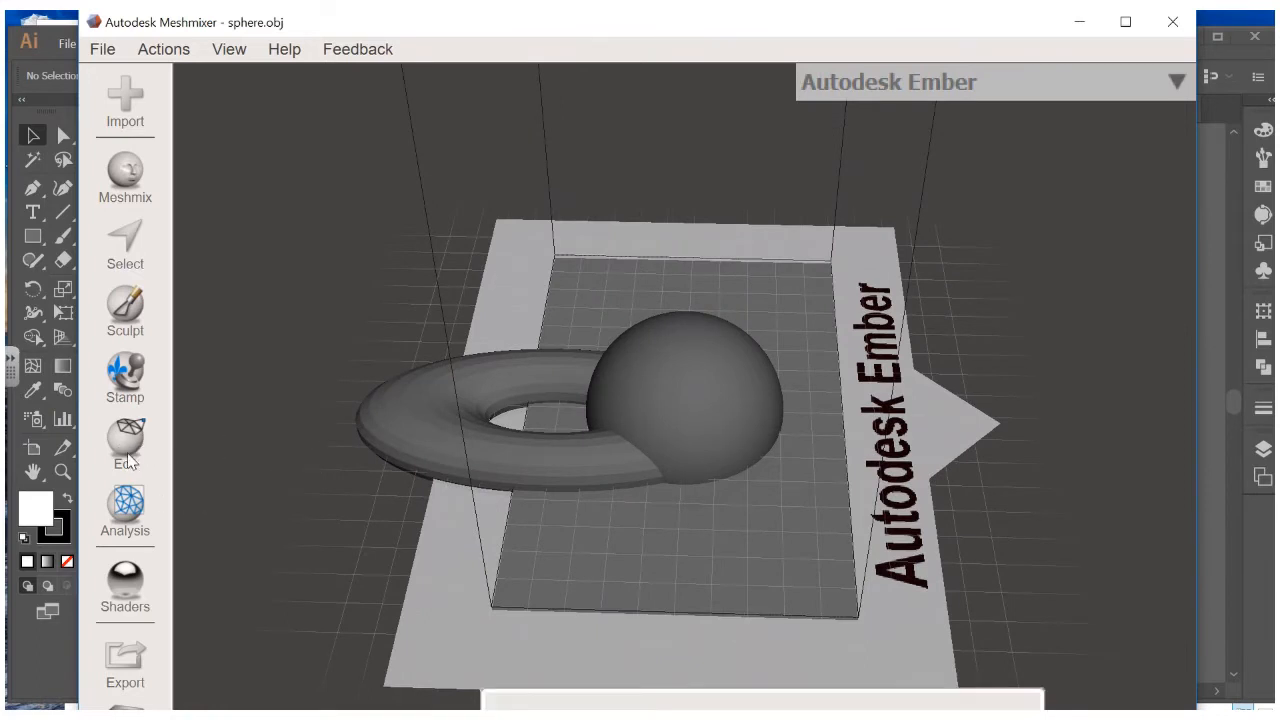
# Boolean Union the stretched torus and hemisphere with Preview Iterations 3
pyautogui.click(543, 467)
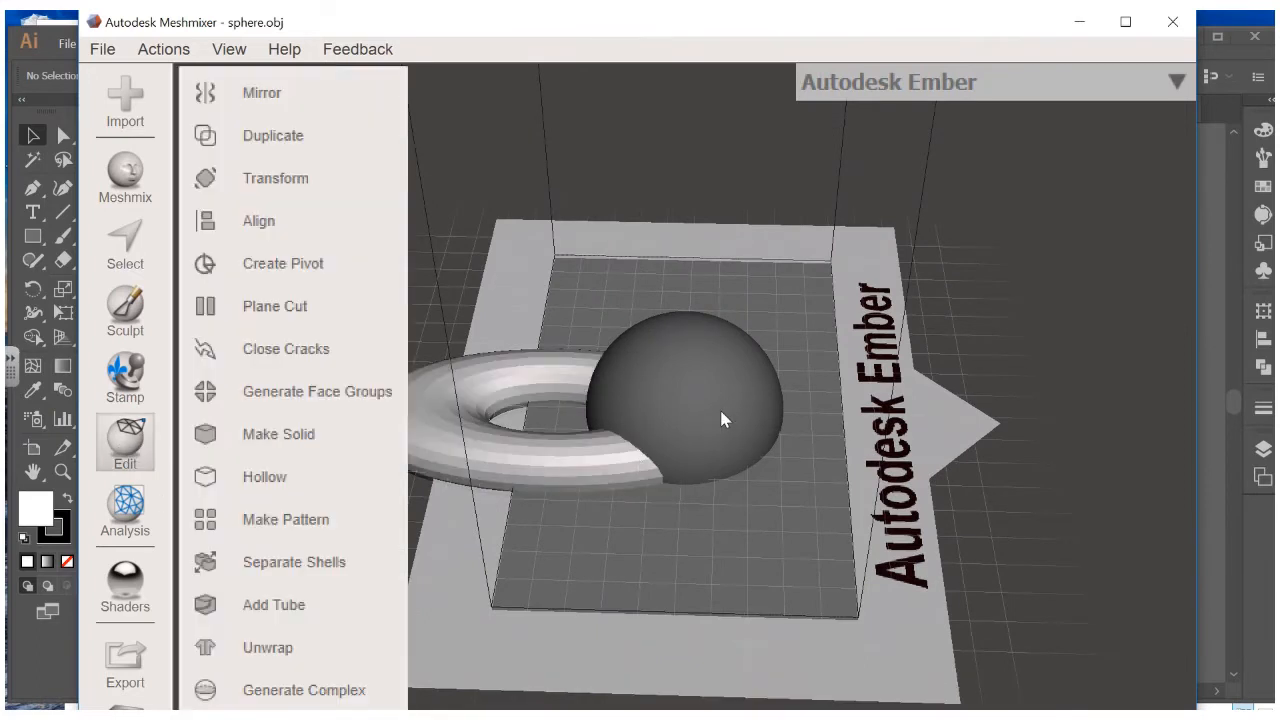
pyautogui.keyDown('shift'); pyautogui.click(717, 410); pyautogui.keyUp('shift')
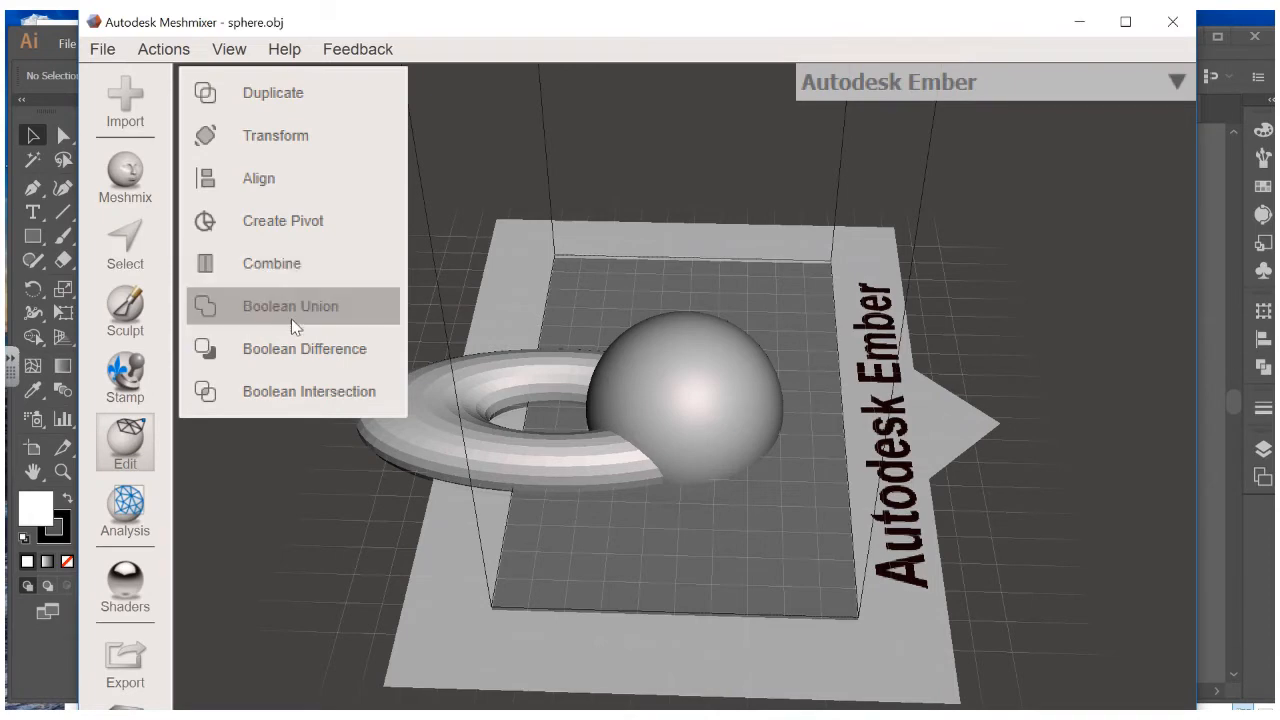
pyautogui.click(291, 306)
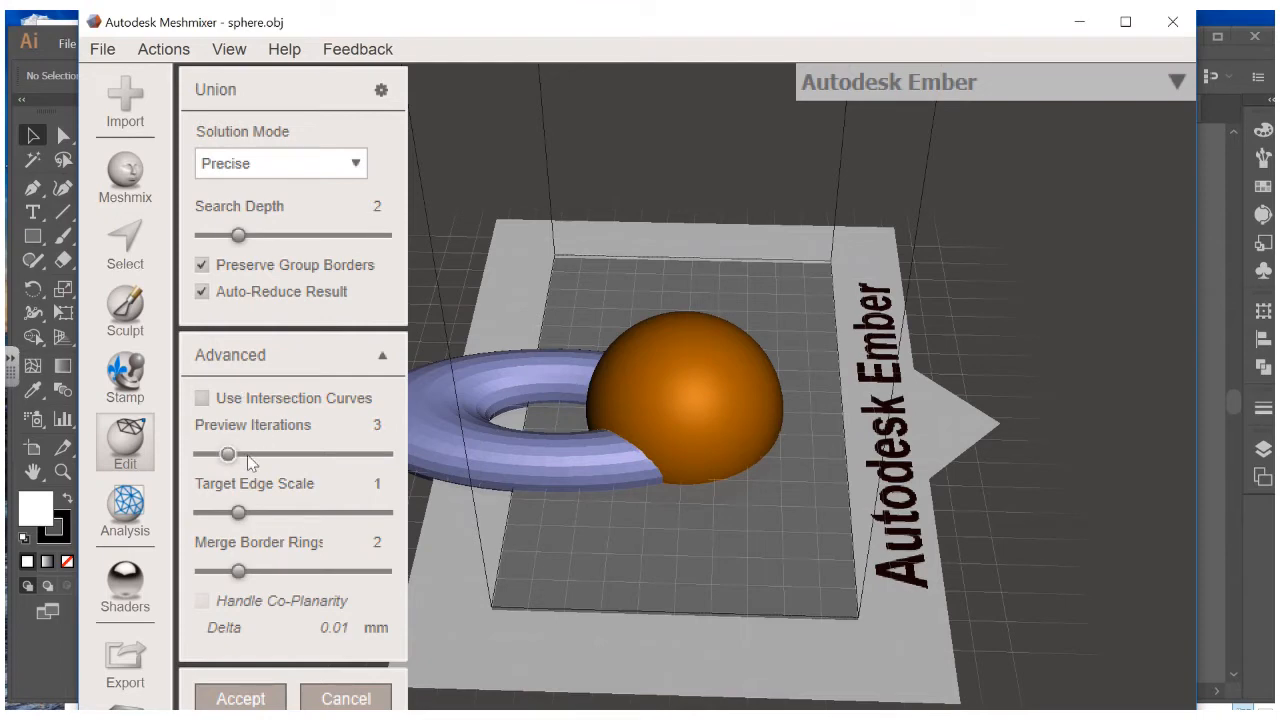
pyautogui.moveTo(250, 460)
pyautogui.mouseDown()
pyautogui.moveTo(267, 456)
pyautogui.moveTo(229, 457)
pyautogui.mouseUp()
pyautogui.click(265, 695)
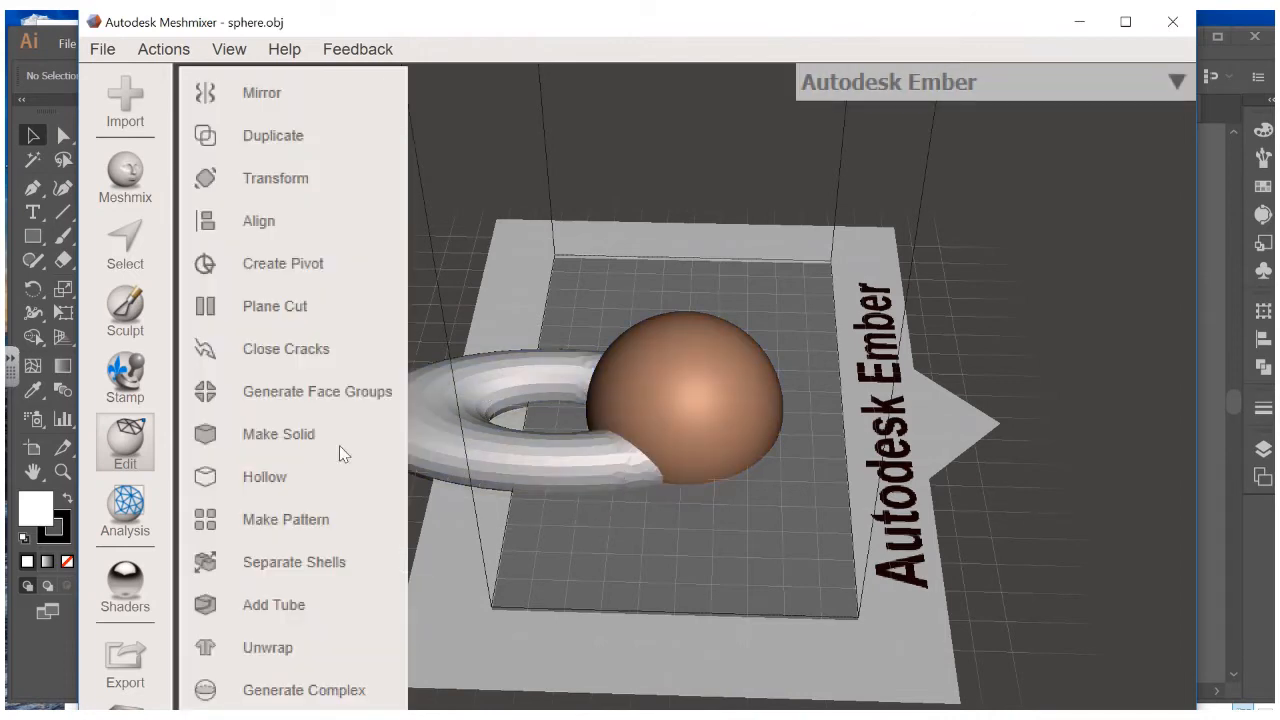
pyautogui.click(328, 440)
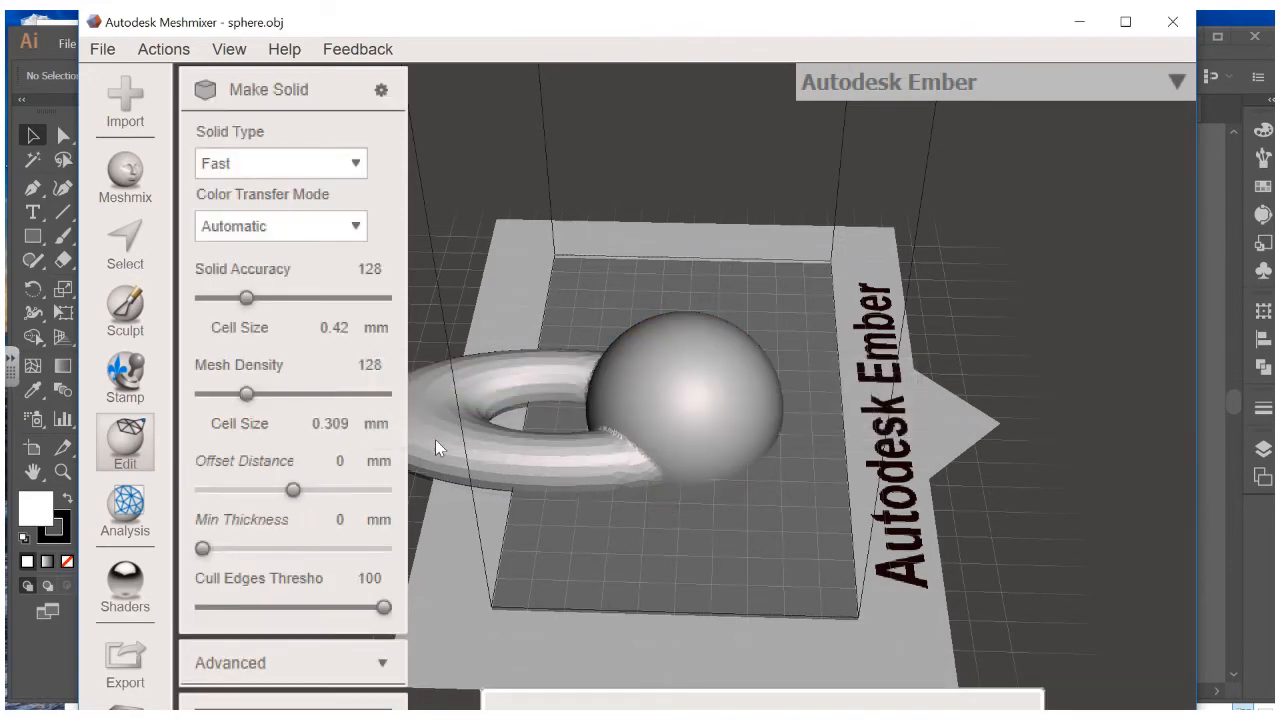
pyautogui.scroll(5, 624, 445)
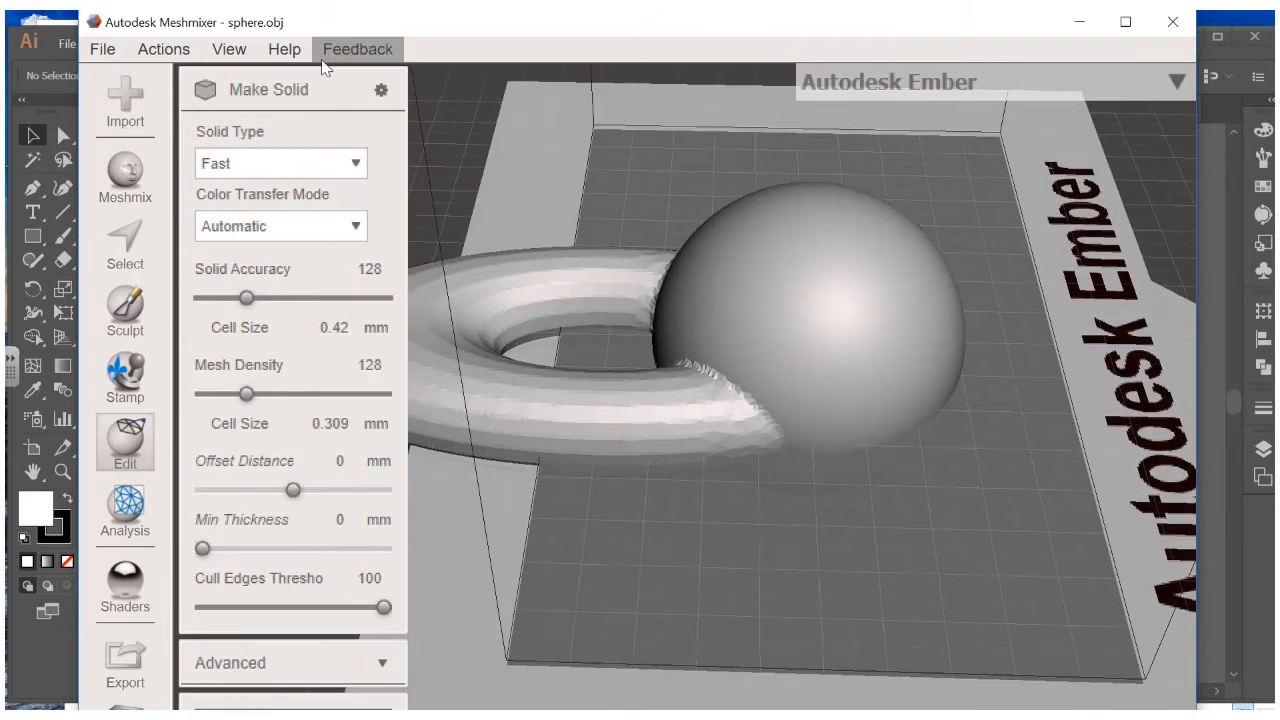
pyautogui.moveTo(672, 350); pyautogui.dragTo(669, 238, button='right')
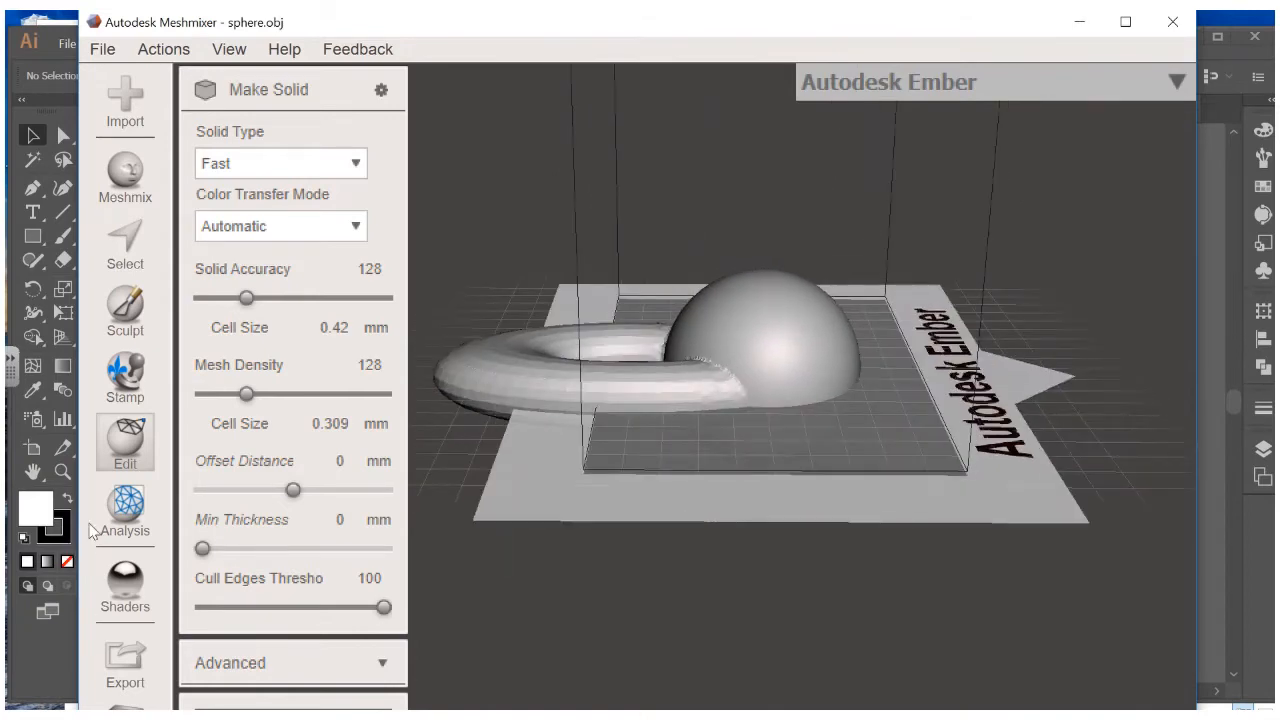
pyautogui.click(138, 453)
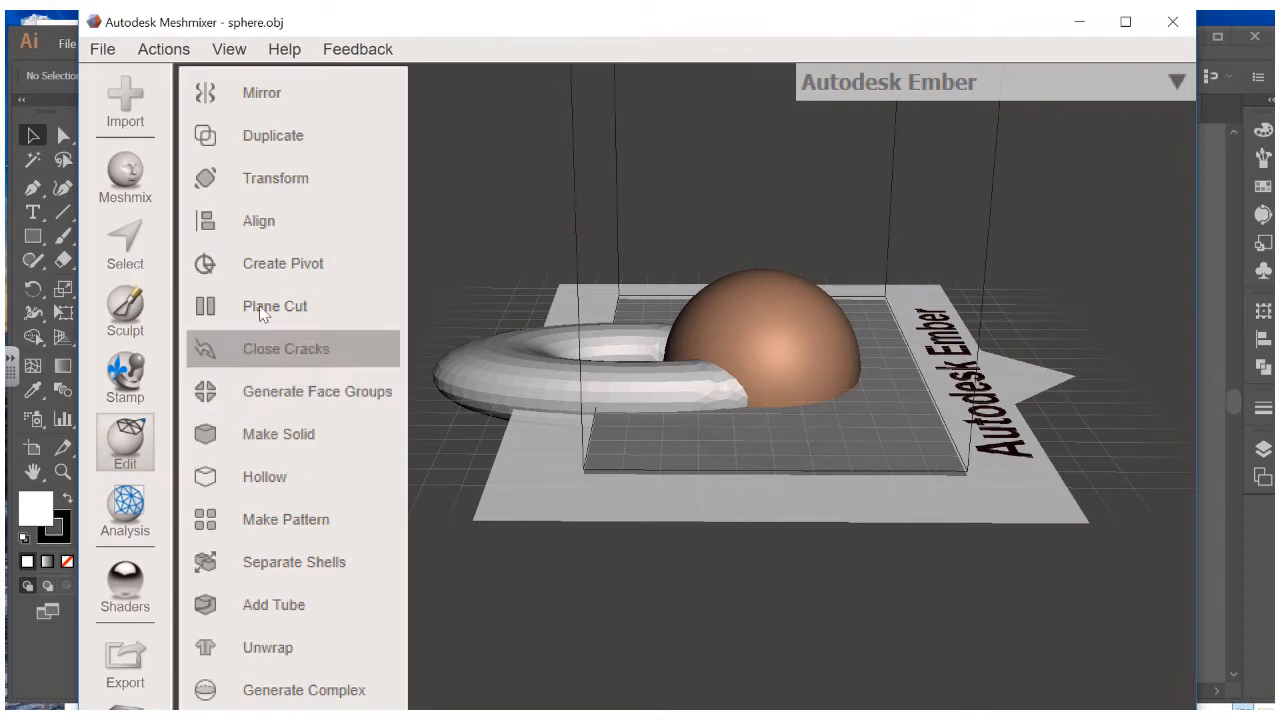
# Raise the merged mesh to Translate Y 23.126 mm above the build plate
pyautogui.click(270, 180)
pyautogui.moveTo(633, 290); pyautogui.dragTo(637, 104)
pyautogui.scroll(-6, 640, 300)
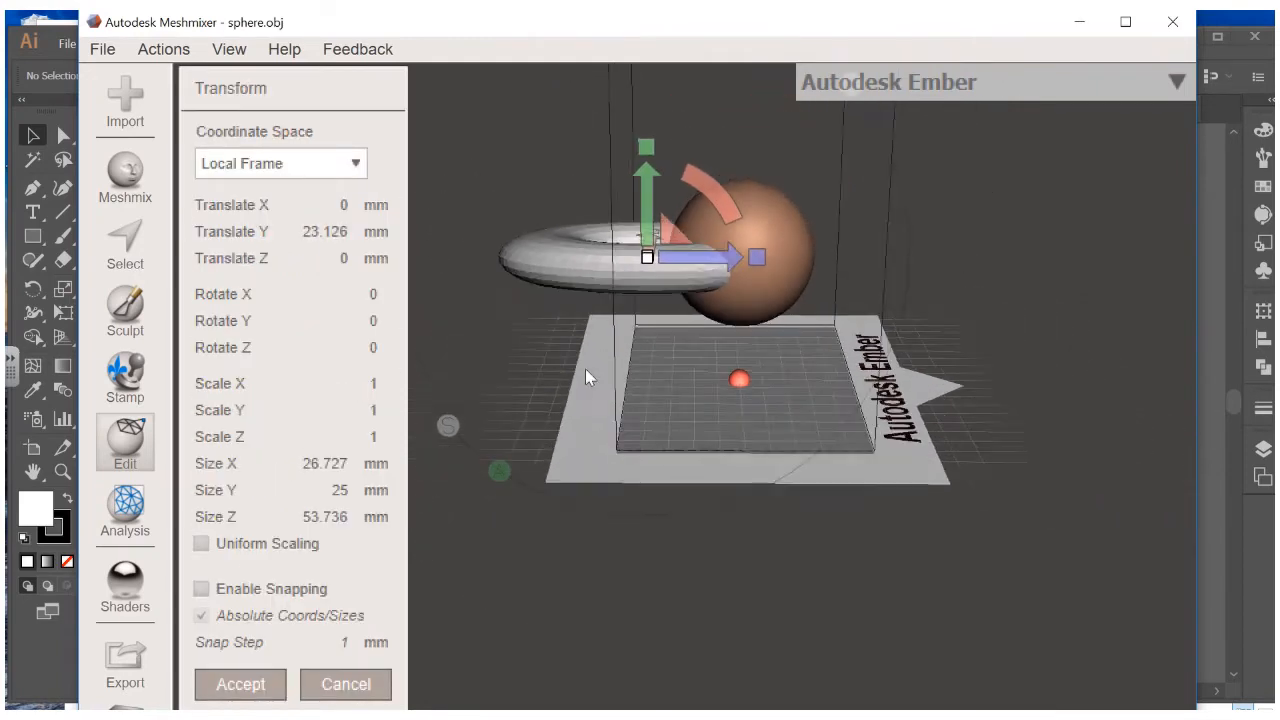
pyautogui.moveTo(586, 371); pyautogui.dragTo(768, 497, button='right')
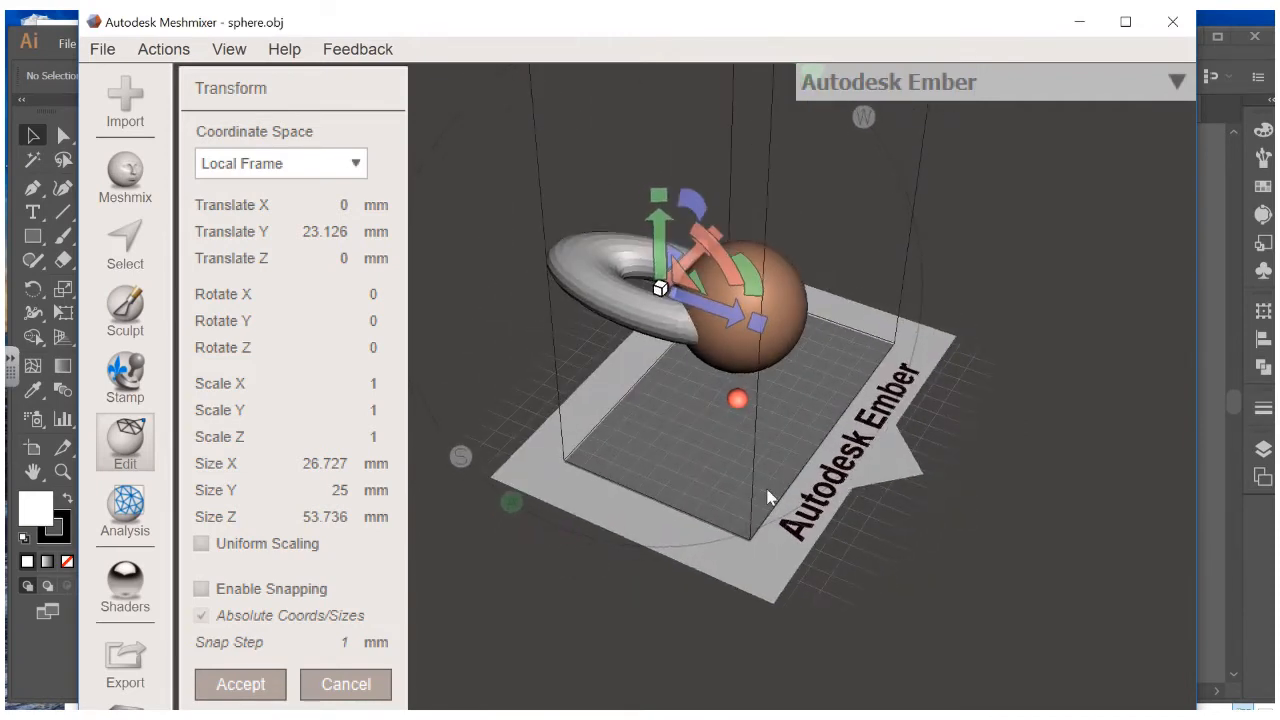
pyautogui.click(1178, 82)
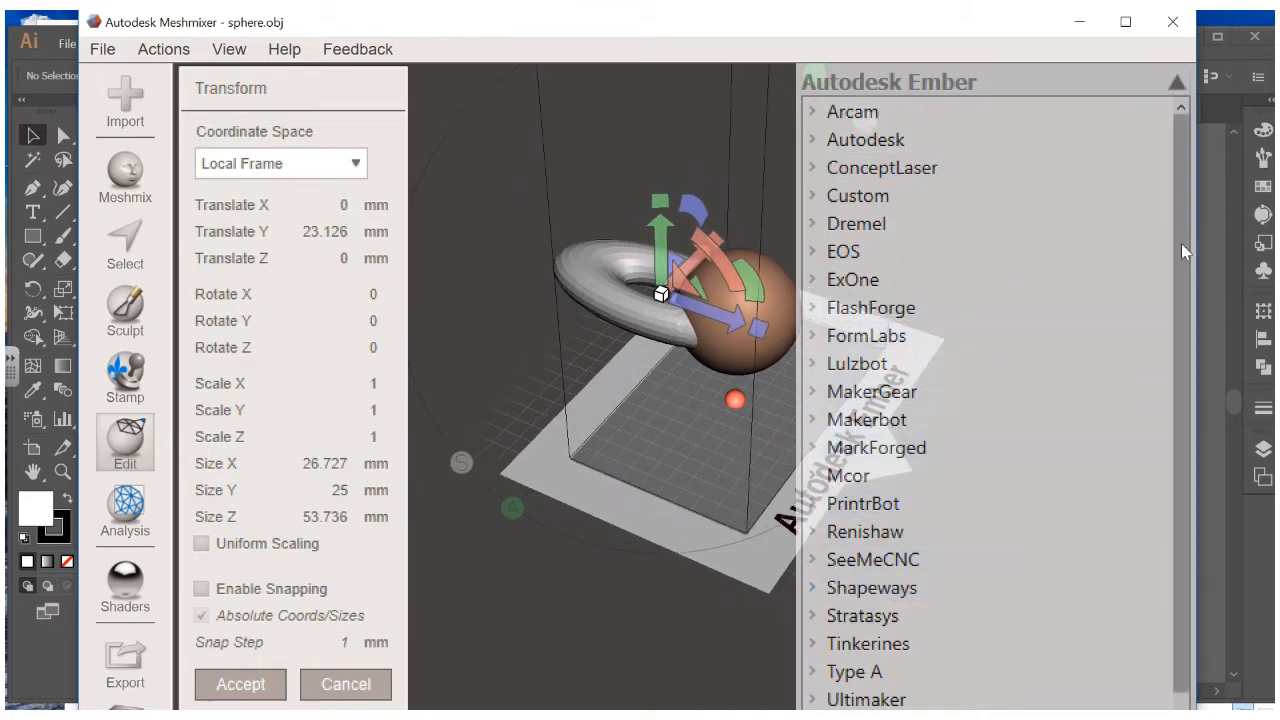
# Set the target printer to Makerbot Replicator 2
pyautogui.scroll(-1, 1184, 309)
pyautogui.scroll(1, 1193, 280)
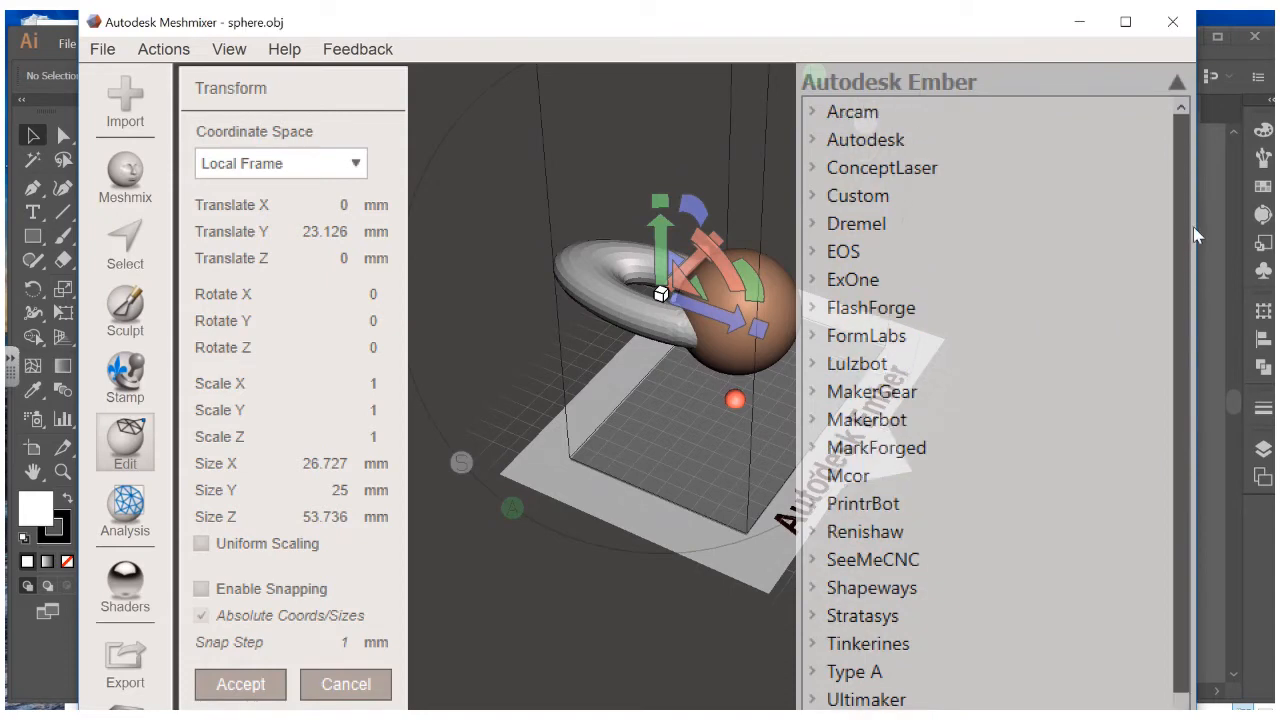
pyautogui.scroll(-1, 1195, 300)
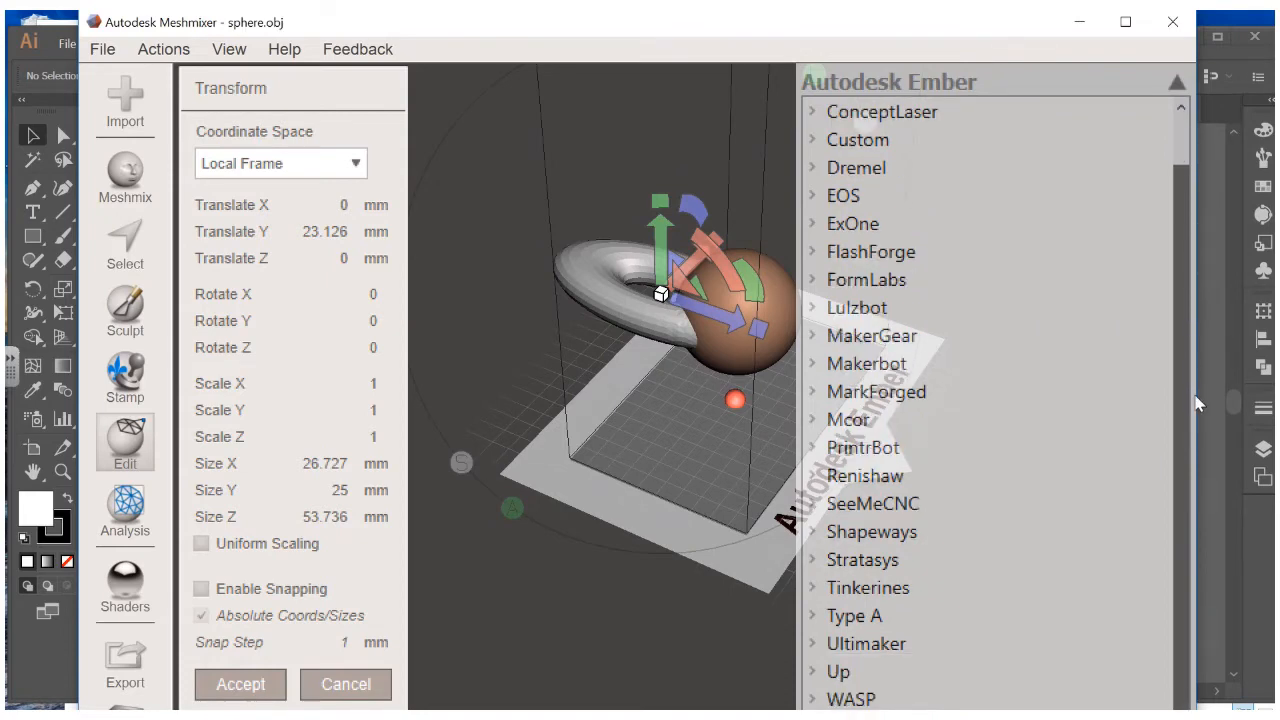
pyautogui.click(866, 364)
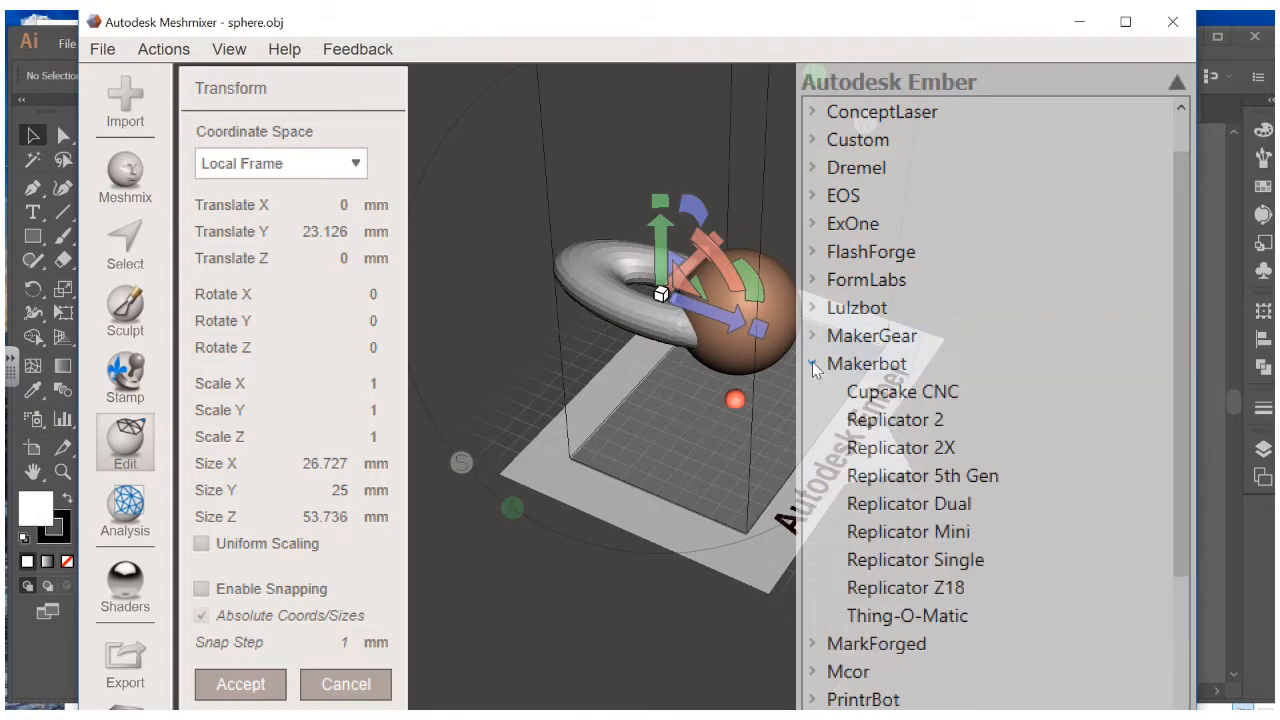
pyautogui.click(910, 422)
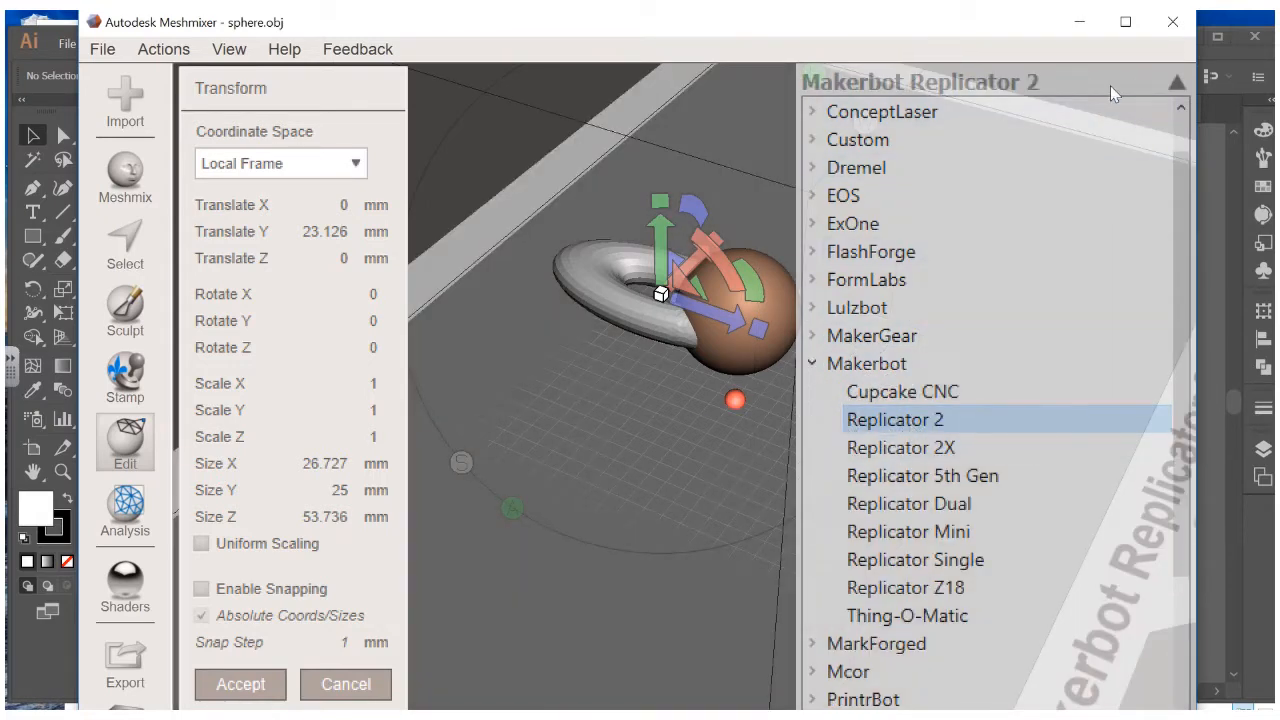
pyautogui.click(1178, 84)
# Shift the model along X so it measures 31.896 × 25 × 70.808 mm
pyautogui.moveTo(985, 314); pyautogui.dragTo(716, 321, button='right')
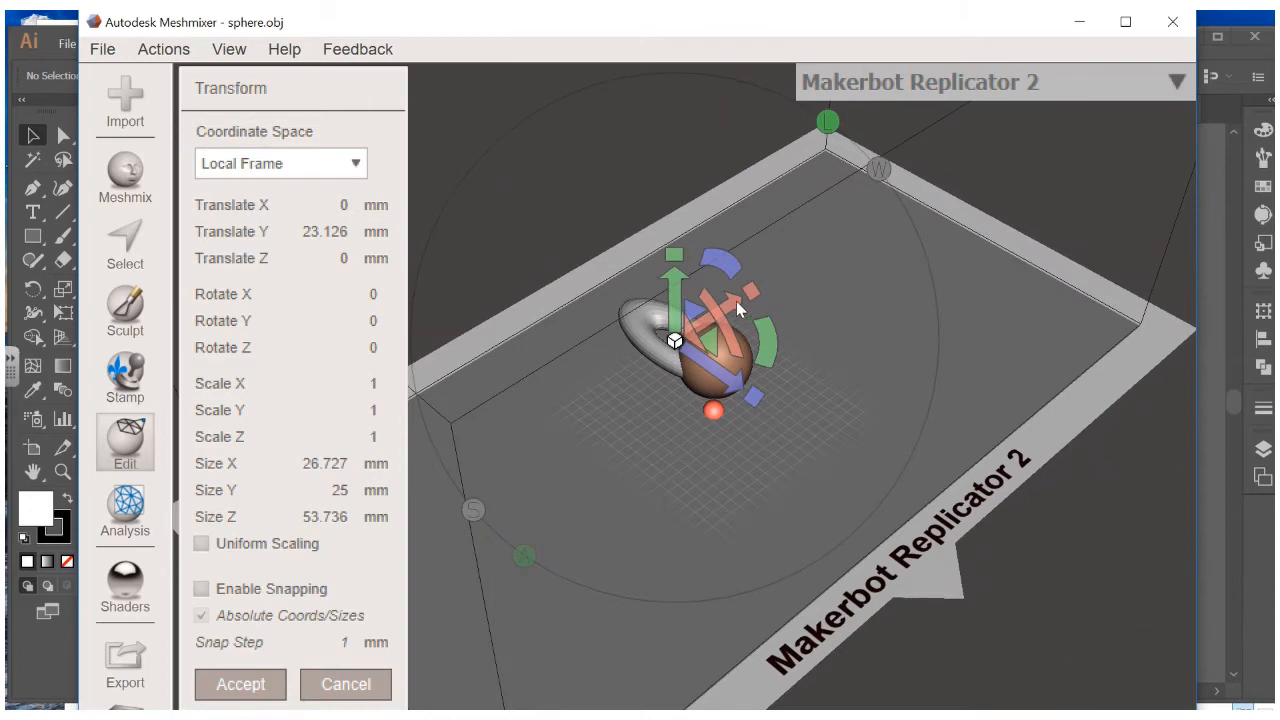
pyautogui.moveTo(736, 301); pyautogui.dragTo(774, 430)
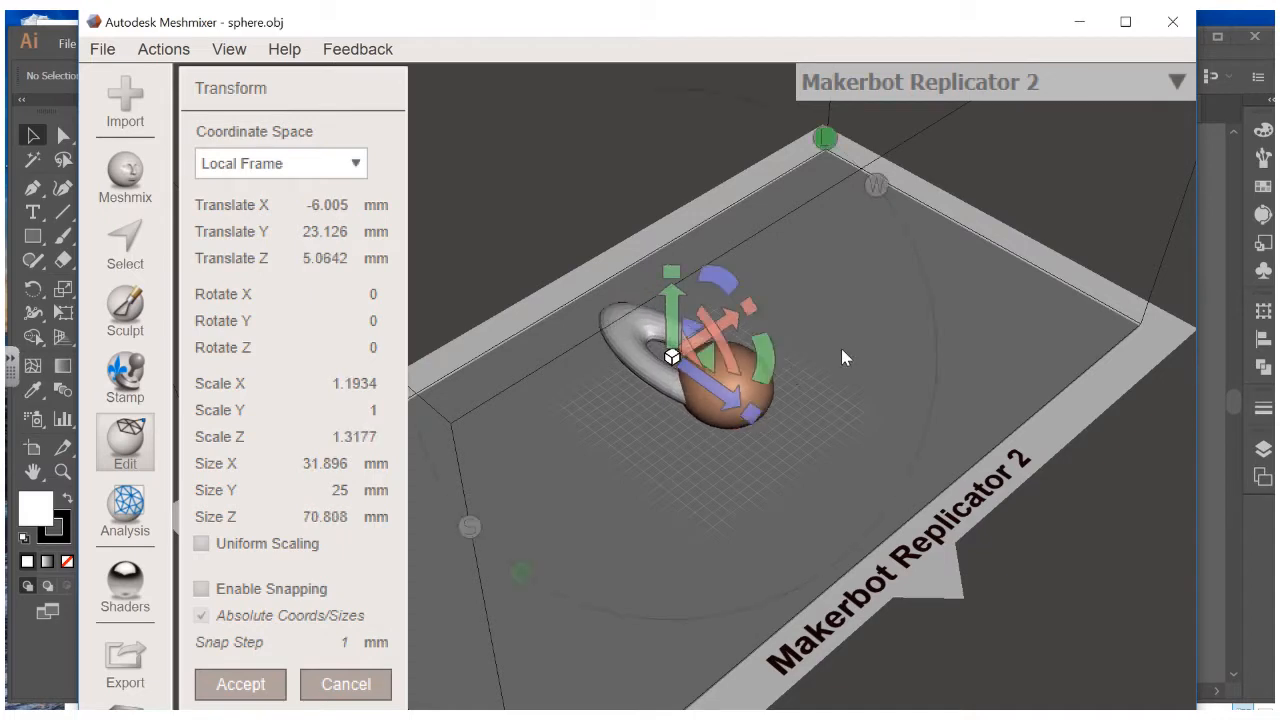
pyautogui.click(127, 175)
# Choose the Drag sculpt brush and undo a test spike pulled from the sphere
pyautogui.click(126, 310)
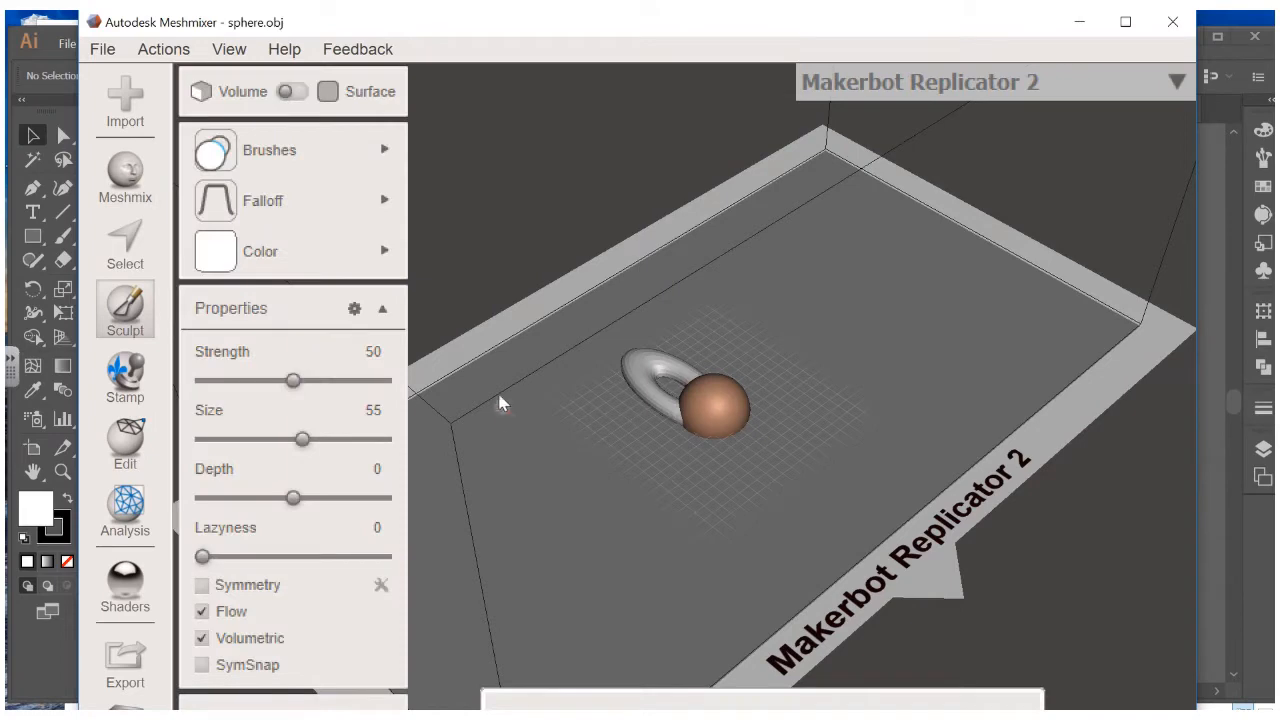
pyautogui.moveTo(500, 404); pyautogui.dragTo(571, 350, button='right')
pyautogui.moveTo(371, 150)
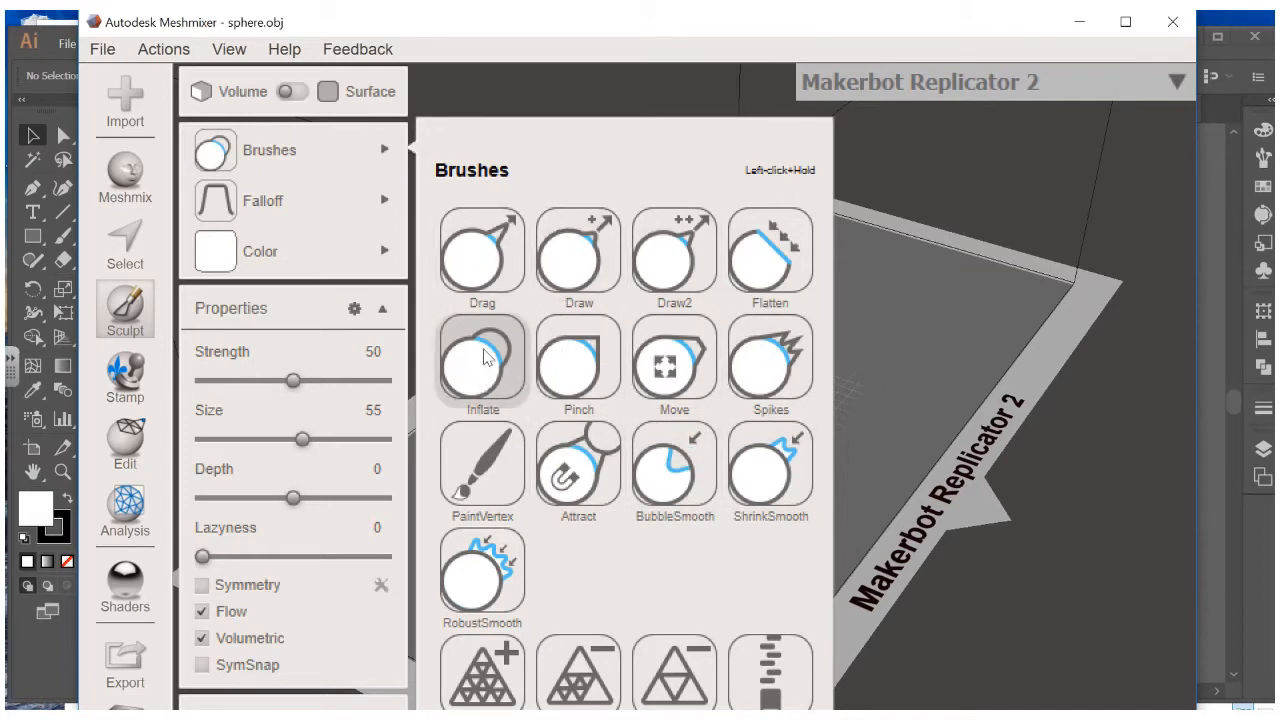
pyautogui.click(497, 277)
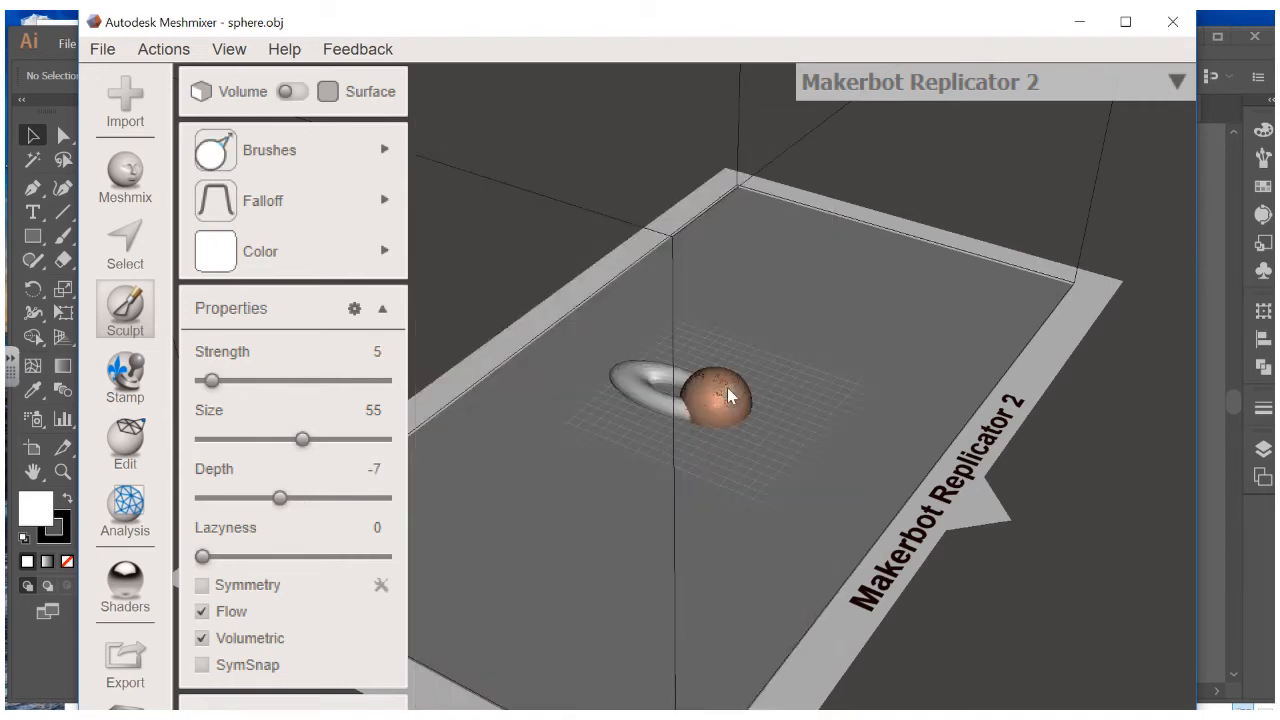
pyautogui.moveTo(763, 375); pyautogui.dragTo(777, 381)
pyautogui.scroll(10, 756, 391)
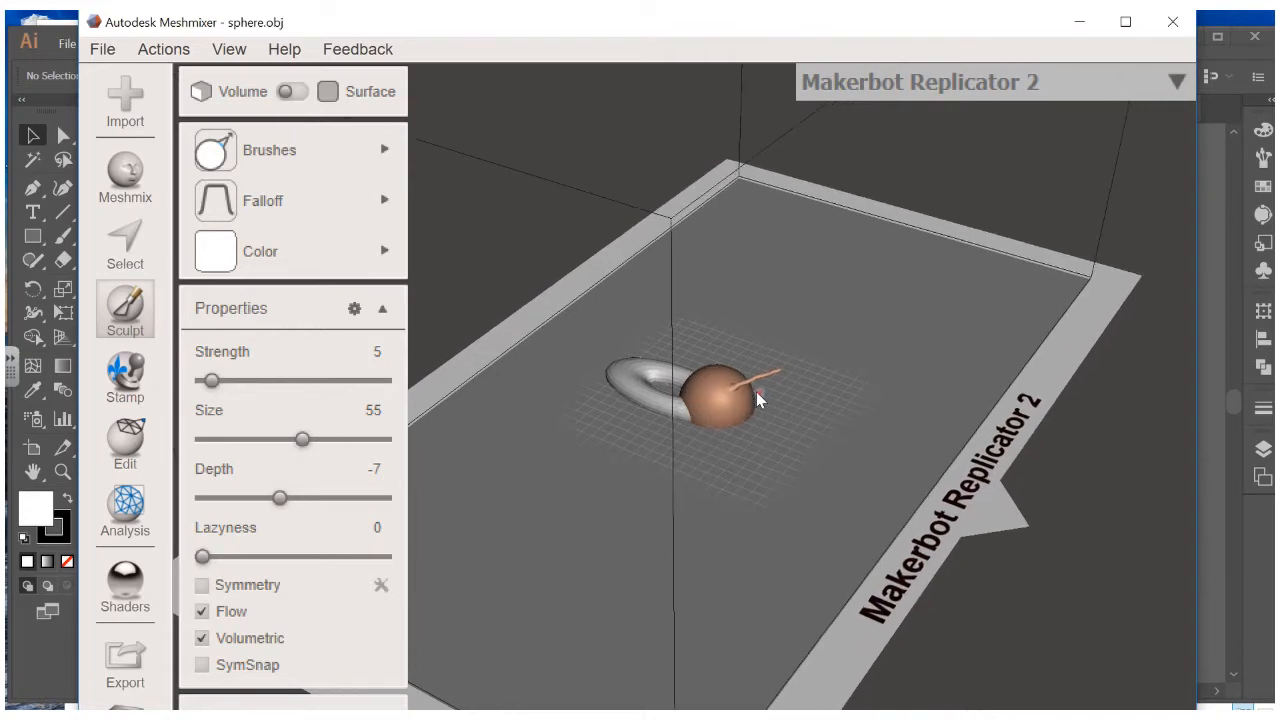
pyautogui.scroll(2, 756, 392)
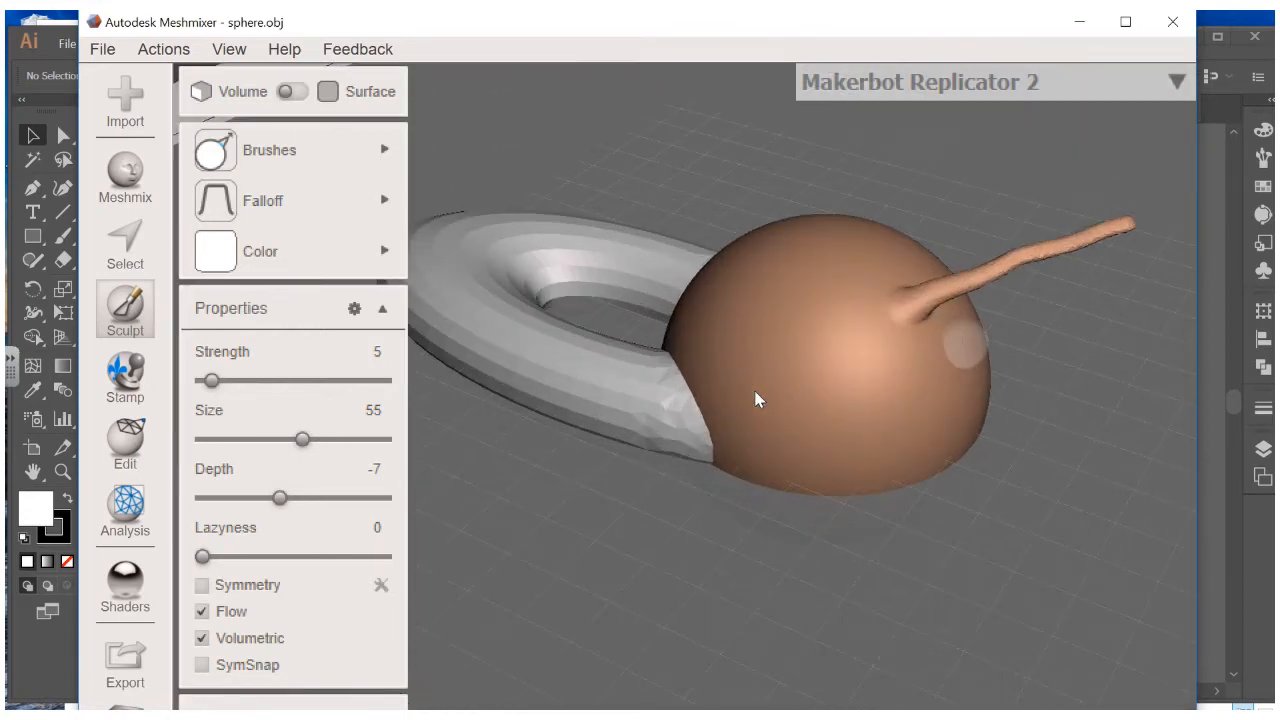
pyautogui.hotkey('ctrl', 'z')
# Set the Drag brush size to 100, then test and undo a bump
pyautogui.click(366, 250)
pyautogui.click(350, 252)
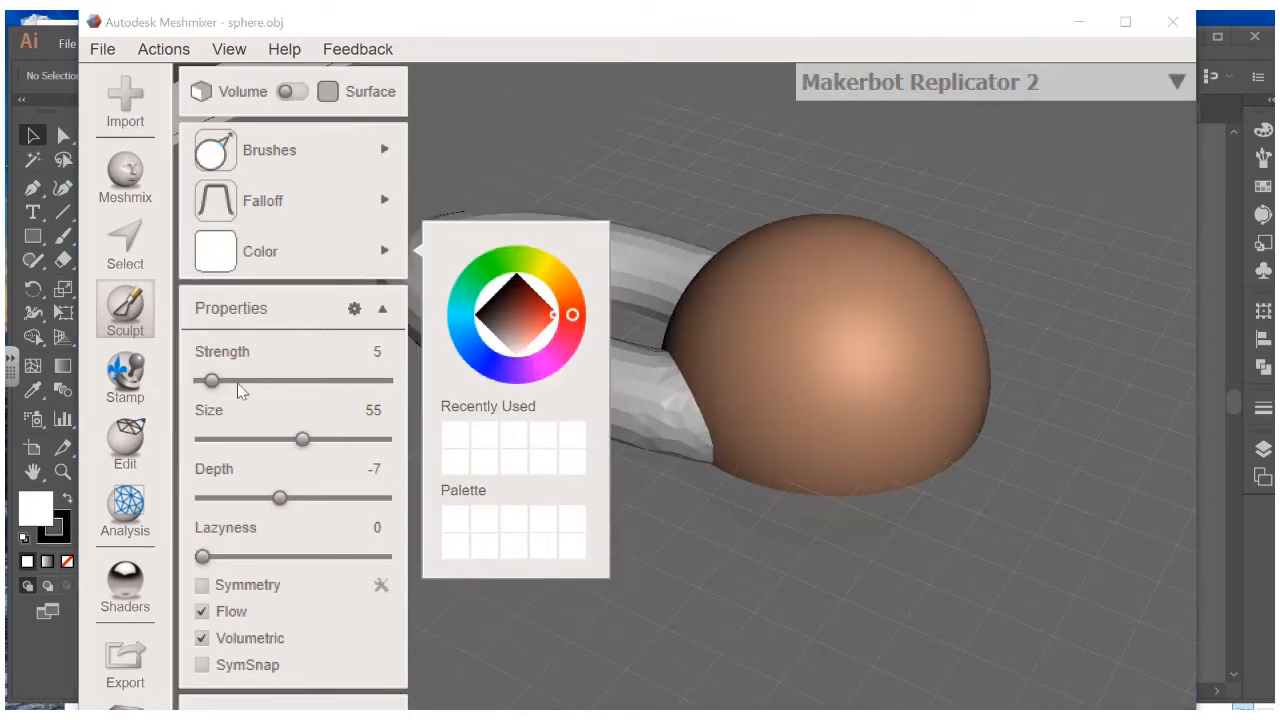
pyautogui.moveTo(302, 439); pyautogui.dragTo(437, 445)
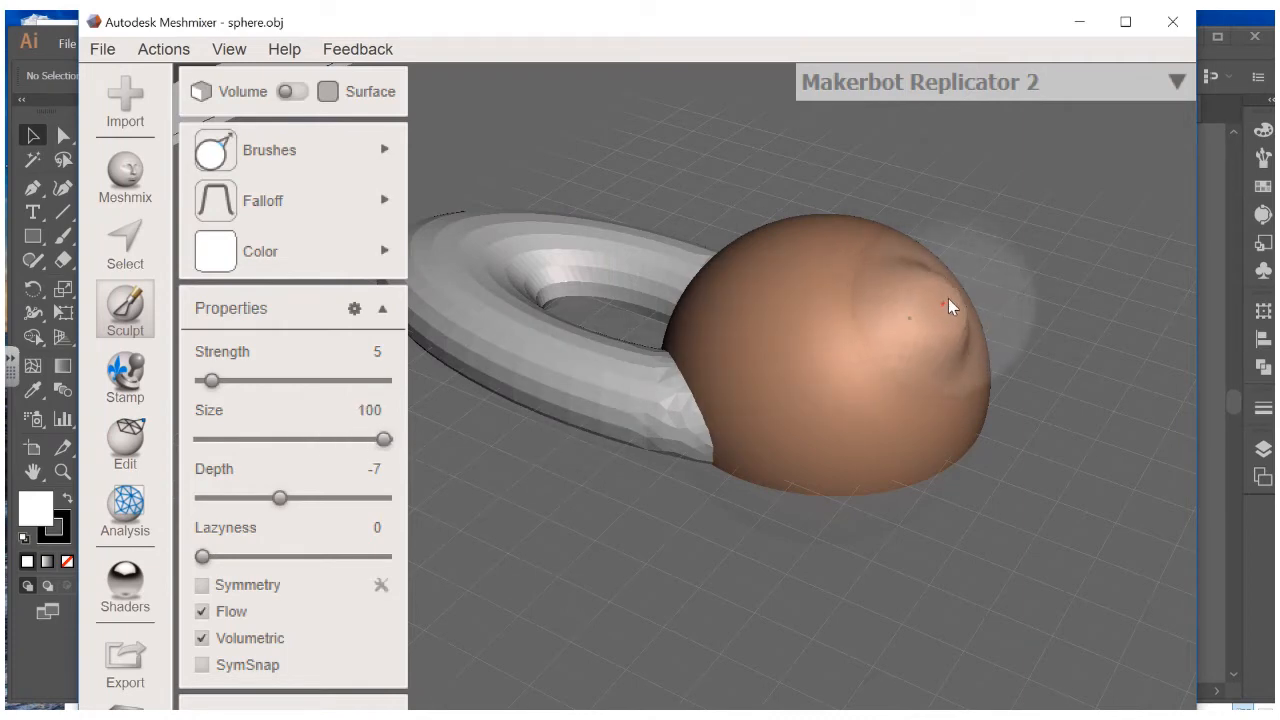
pyautogui.moveTo(948, 298); pyautogui.dragTo(1043, 224)
pyautogui.scroll(-5, 1007, 257)
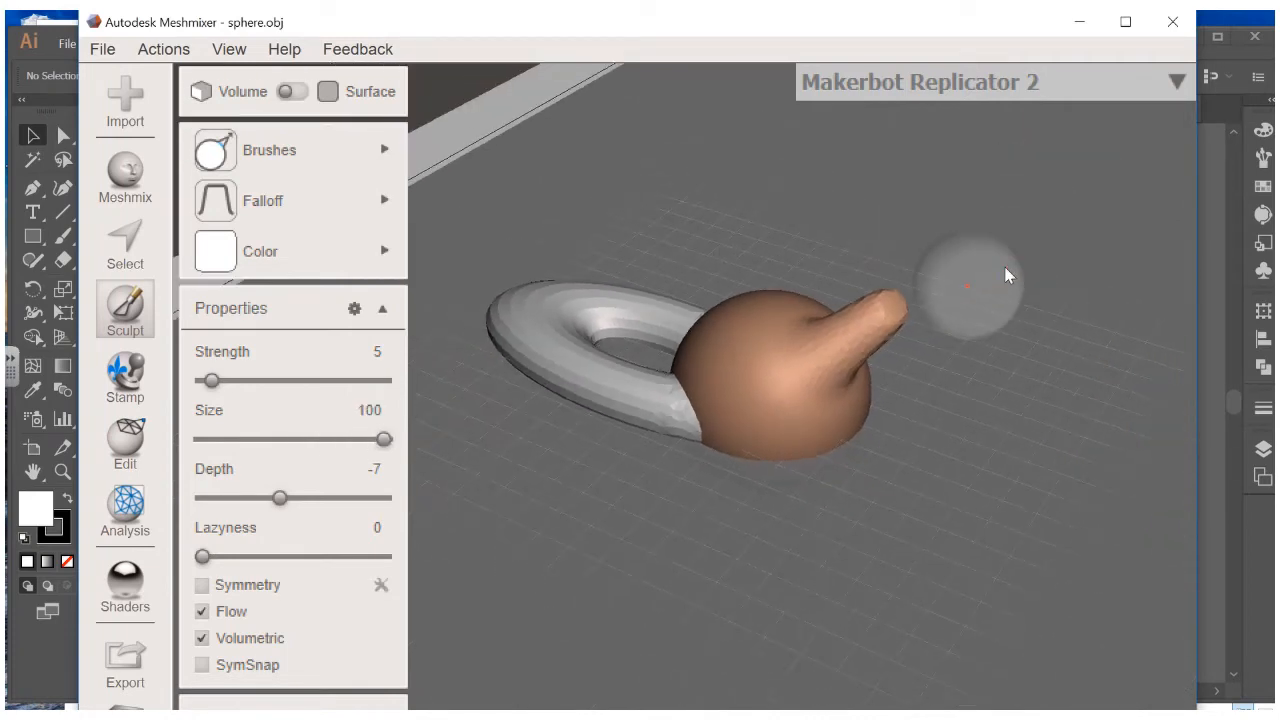
pyautogui.hotkey('ctrl', 'z')
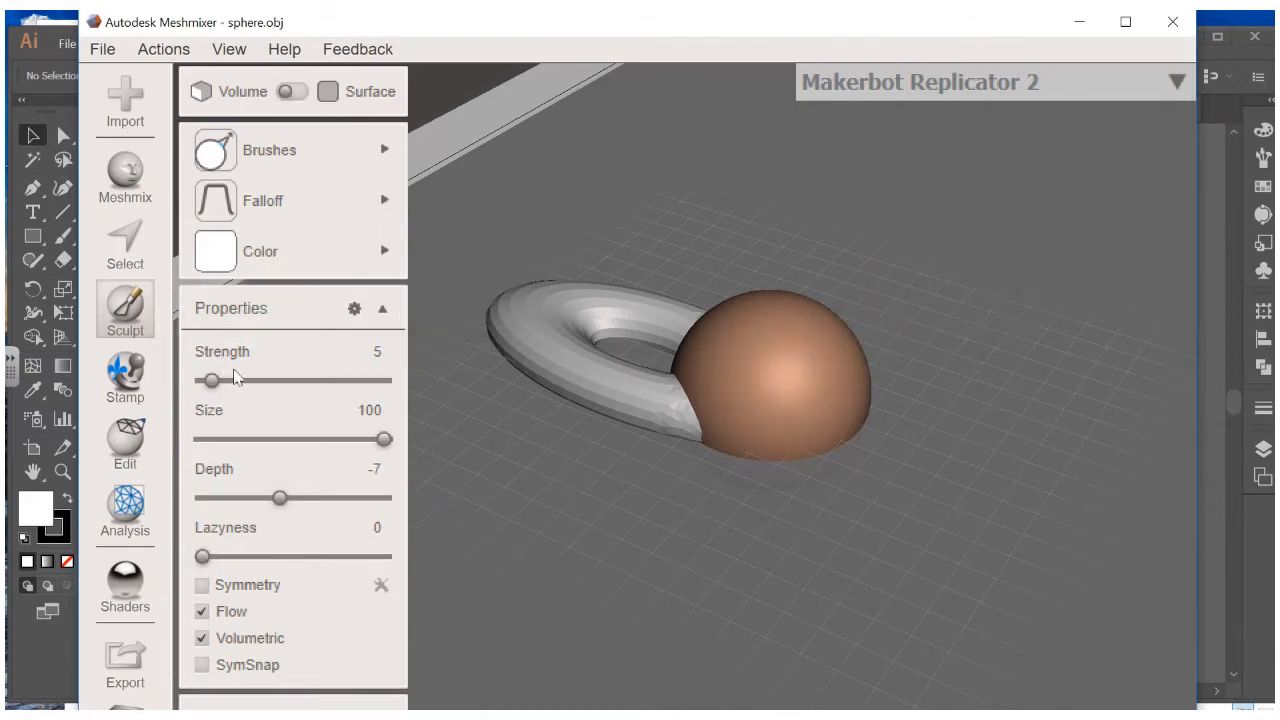
# Sculpt the hemisphere's surface with the Inflate brush at strength 30, size 100
pyautogui.click(268, 147)
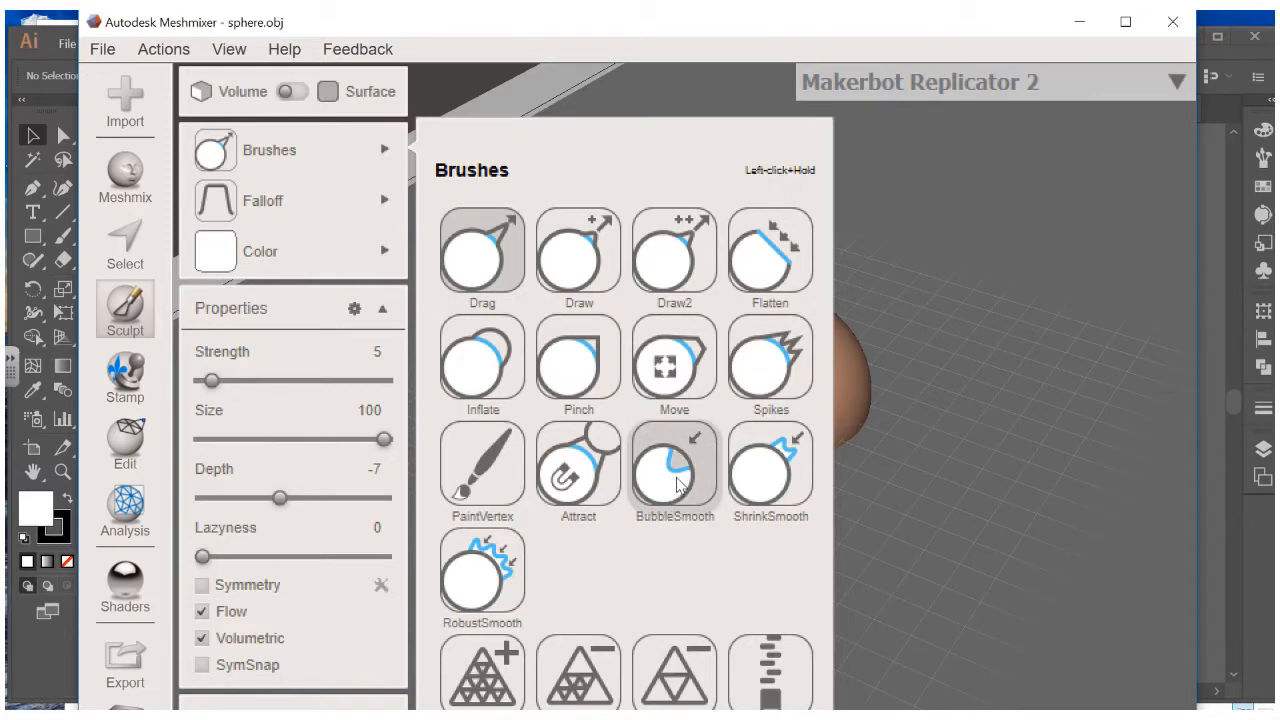
pyautogui.click(470, 362)
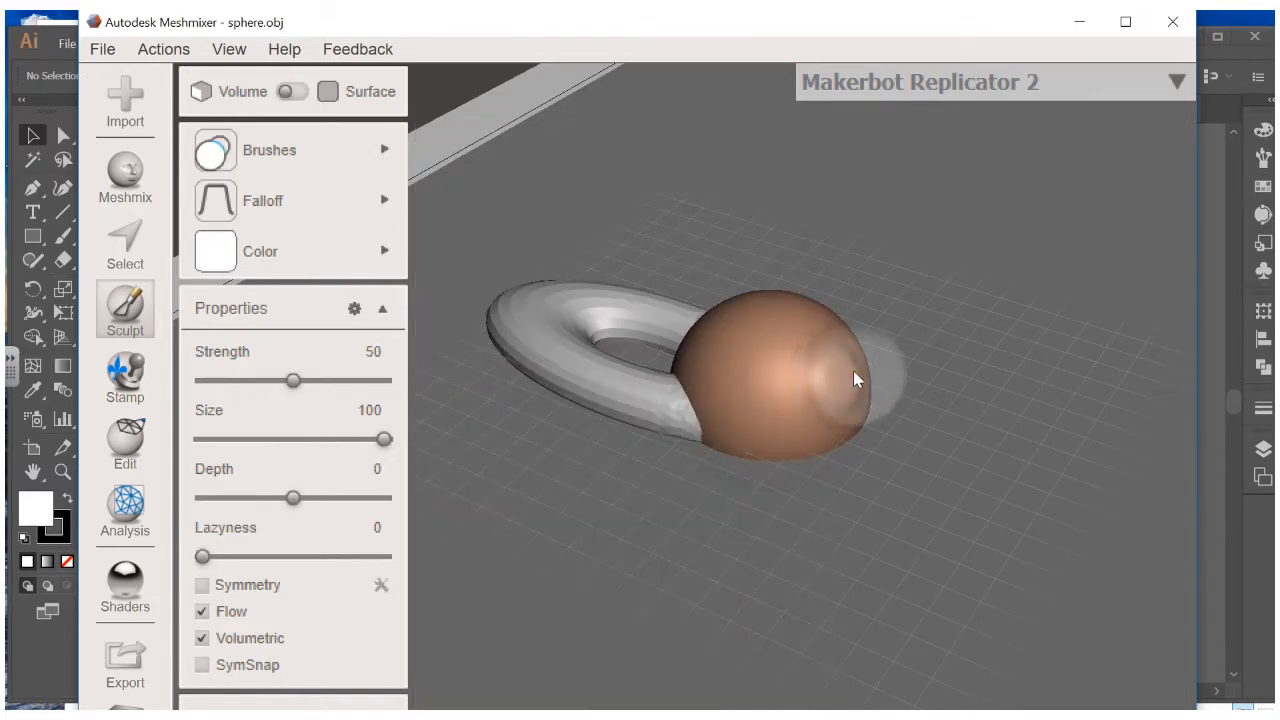
pyautogui.moveTo(860, 363)
pyautogui.mouseDown()
pyautogui.moveTo(803, 374)
pyautogui.moveTo(780, 405)
pyautogui.moveTo(811, 403)
pyautogui.moveTo(789, 354)
pyautogui.moveTo(812, 342)
pyautogui.mouseUp()
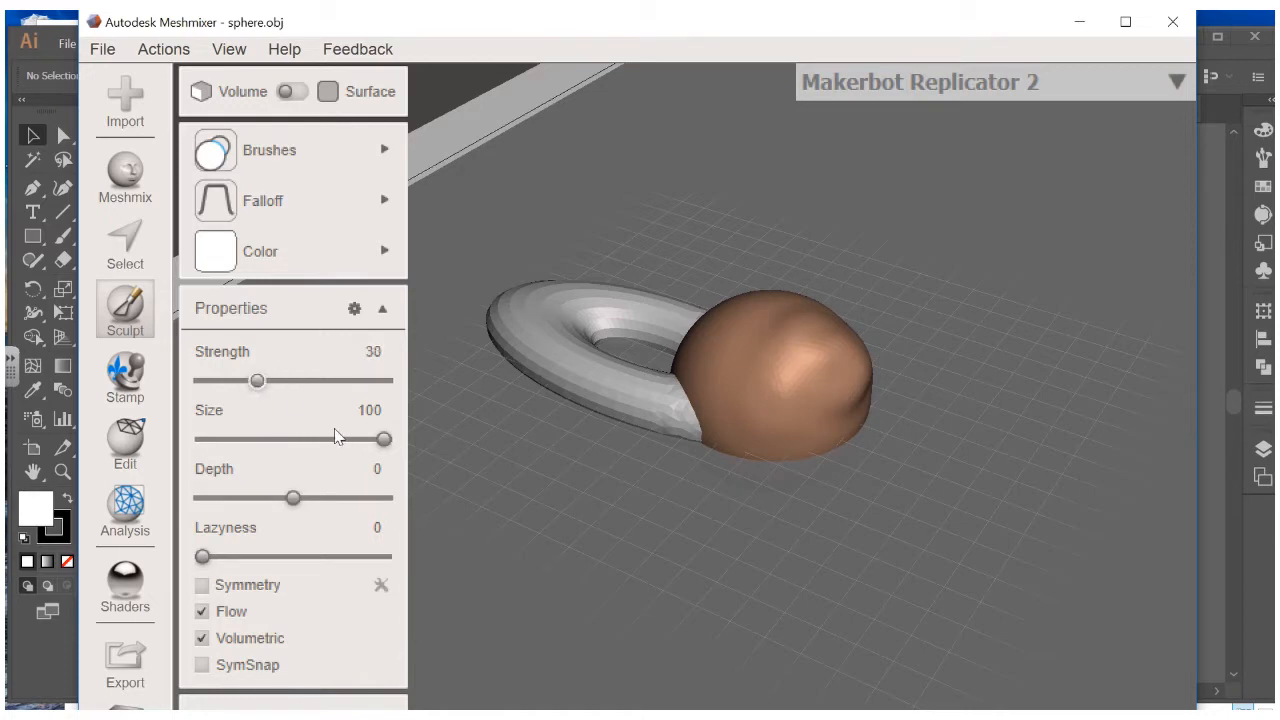
pyautogui.moveTo(378, 439); pyautogui.dragTo(386, 439)
pyautogui.moveTo(608, 384)
pyautogui.mouseDown(button='right')
pyautogui.moveTo(798, 352)
pyautogui.moveTo(849, 320)
pyautogui.moveTo(543, 437)
pyautogui.moveTo(666, 429)
pyautogui.moveTo(586, 420)
pyautogui.moveTo(547, 371)
pyautogui.mouseUp(button='right')
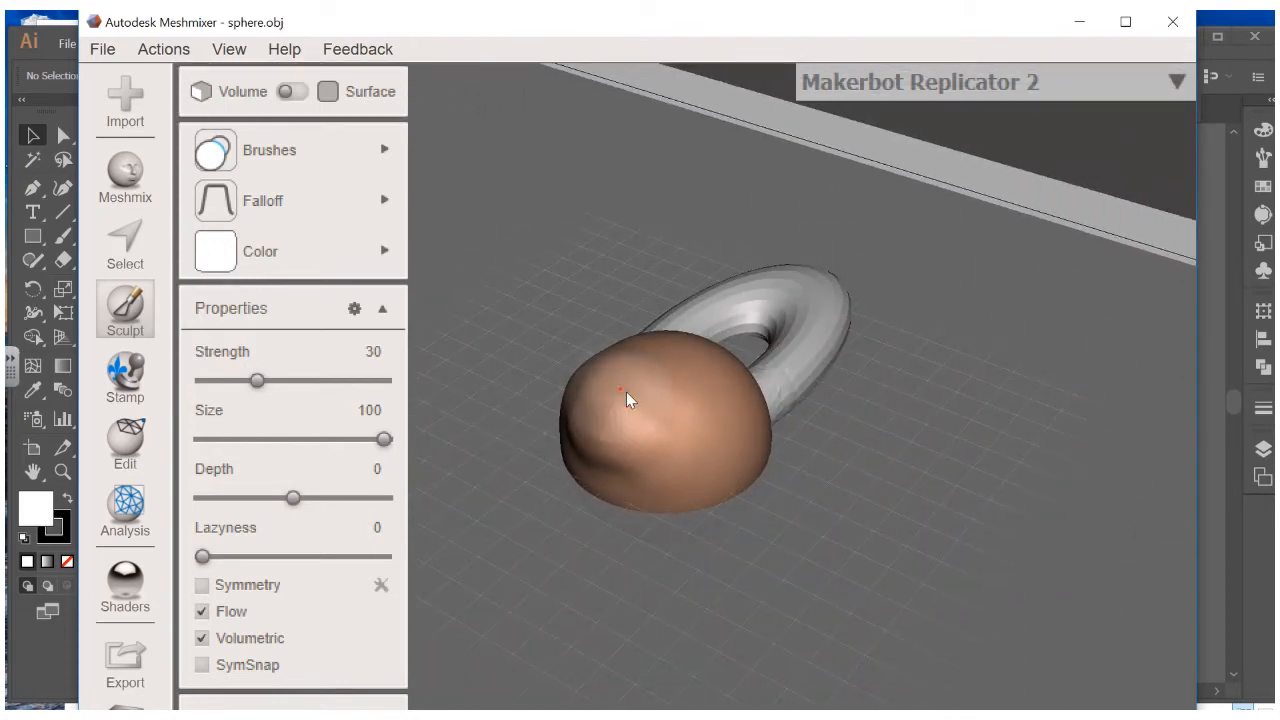
pyautogui.moveTo(626, 391)
pyautogui.mouseDown()
pyautogui.moveTo(642, 416)
pyautogui.moveTo(639, 388)
pyautogui.moveTo(597, 434)
pyautogui.moveTo(583, 431)
pyautogui.mouseUp()
pyautogui.moveTo(583, 431)
pyautogui.mouseDown(button='right')
pyautogui.moveTo(666, 363)
pyautogui.moveTo(877, 358)
pyautogui.moveTo(828, 397)
pyautogui.mouseUp(button='right')
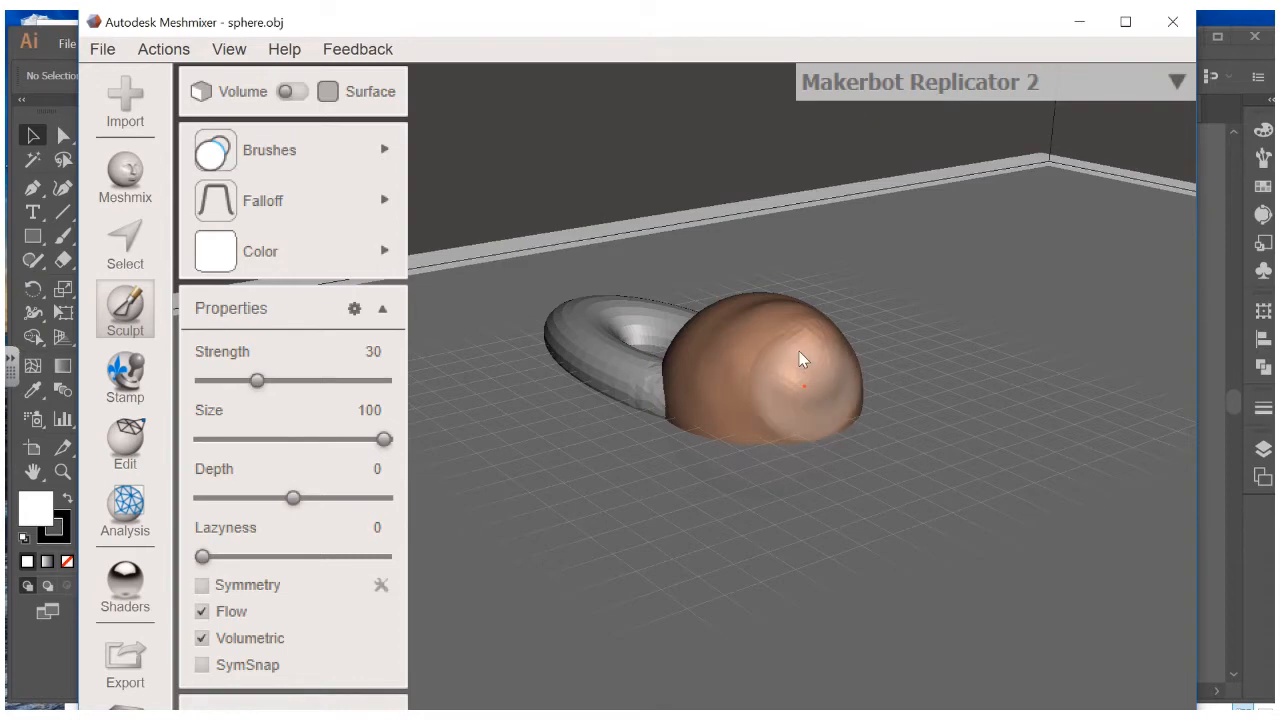
pyautogui.moveTo(806, 357); pyautogui.dragTo(623, 414, button='right')
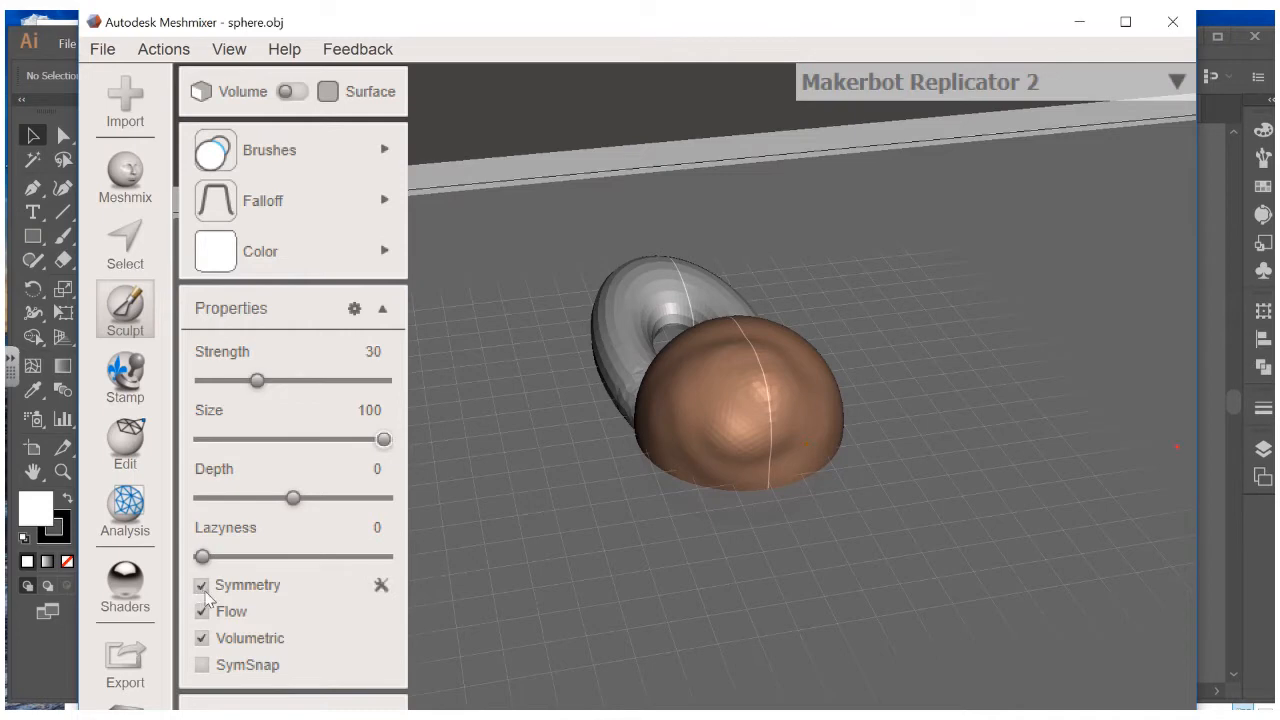
# Orbit around the sphere, sculpt a bulge on its right lobe, and undo the stray upper bulge
pyautogui.moveTo(800, 420); pyautogui.dragTo(660, 392, button='right')
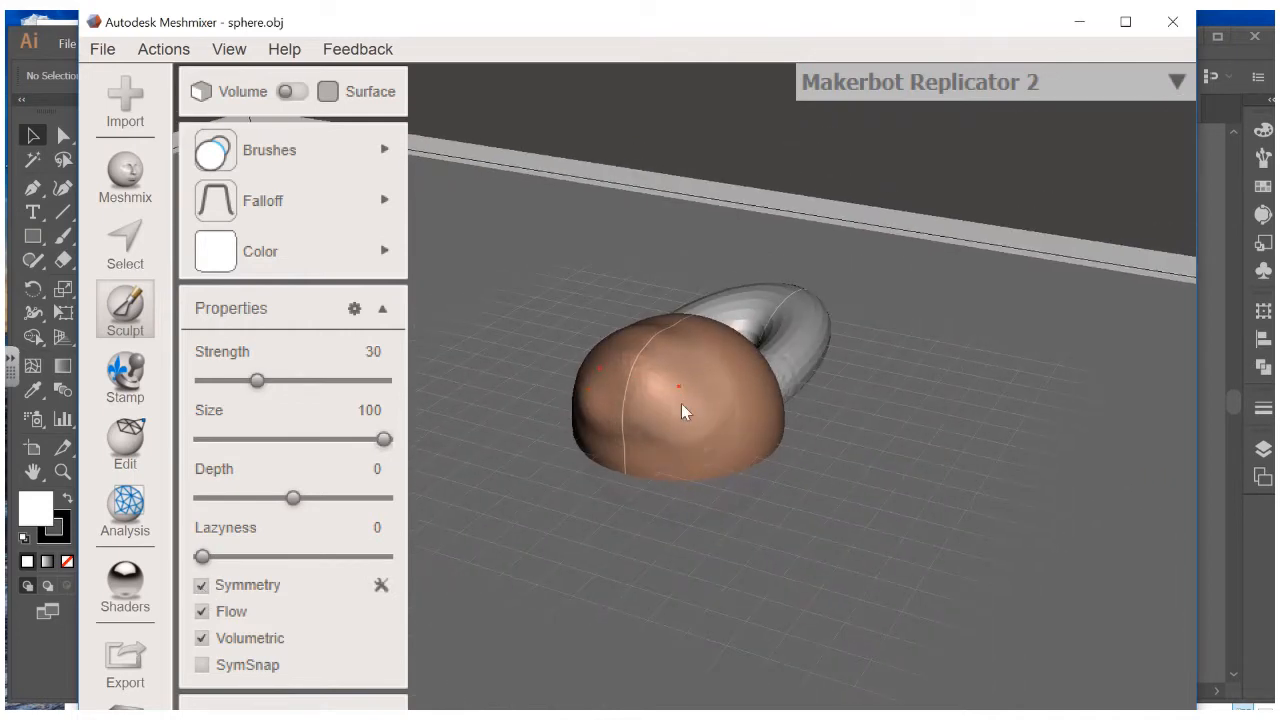
pyautogui.moveTo(702, 400); pyautogui.dragTo(798, 397, button='right')
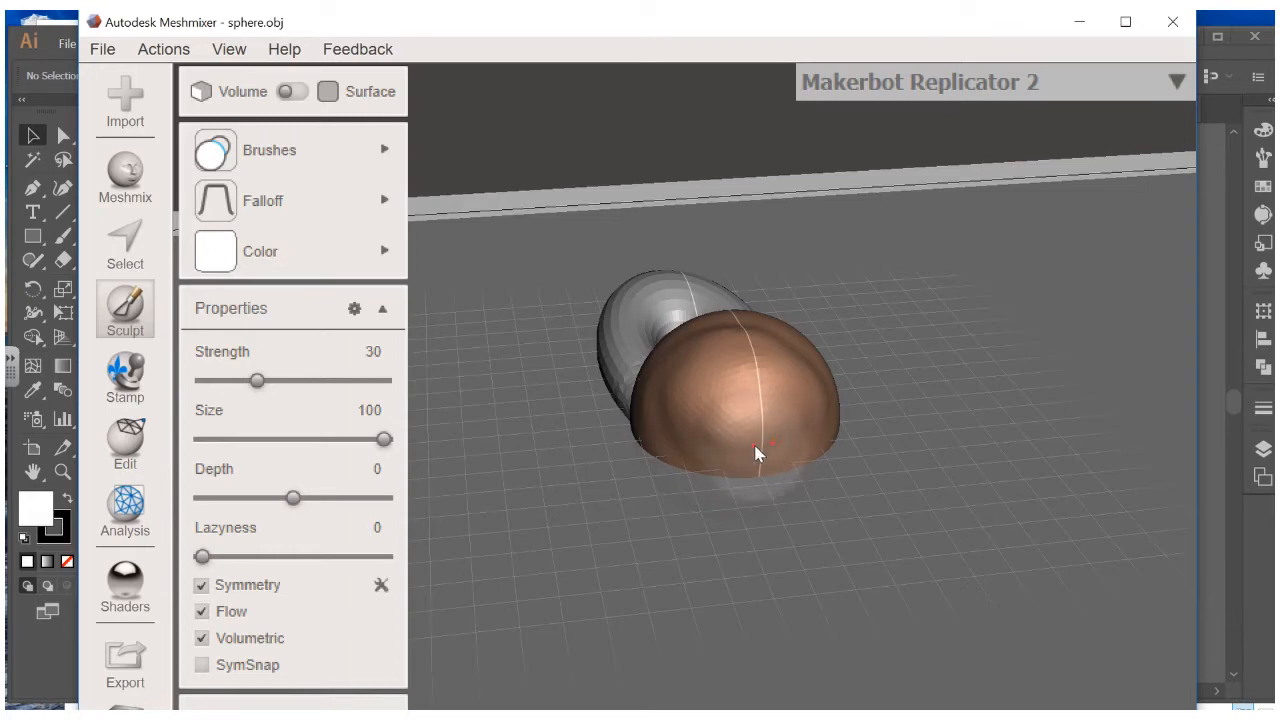
pyautogui.moveTo(748, 432)
pyautogui.mouseDown(button='right')
pyautogui.moveTo(883, 401)
pyautogui.moveTo(915, 357)
pyautogui.moveTo(734, 386)
pyautogui.moveTo(812, 392)
pyautogui.moveTo(923, 331)
pyautogui.moveTo(757, 289)
pyautogui.mouseUp(button='right')
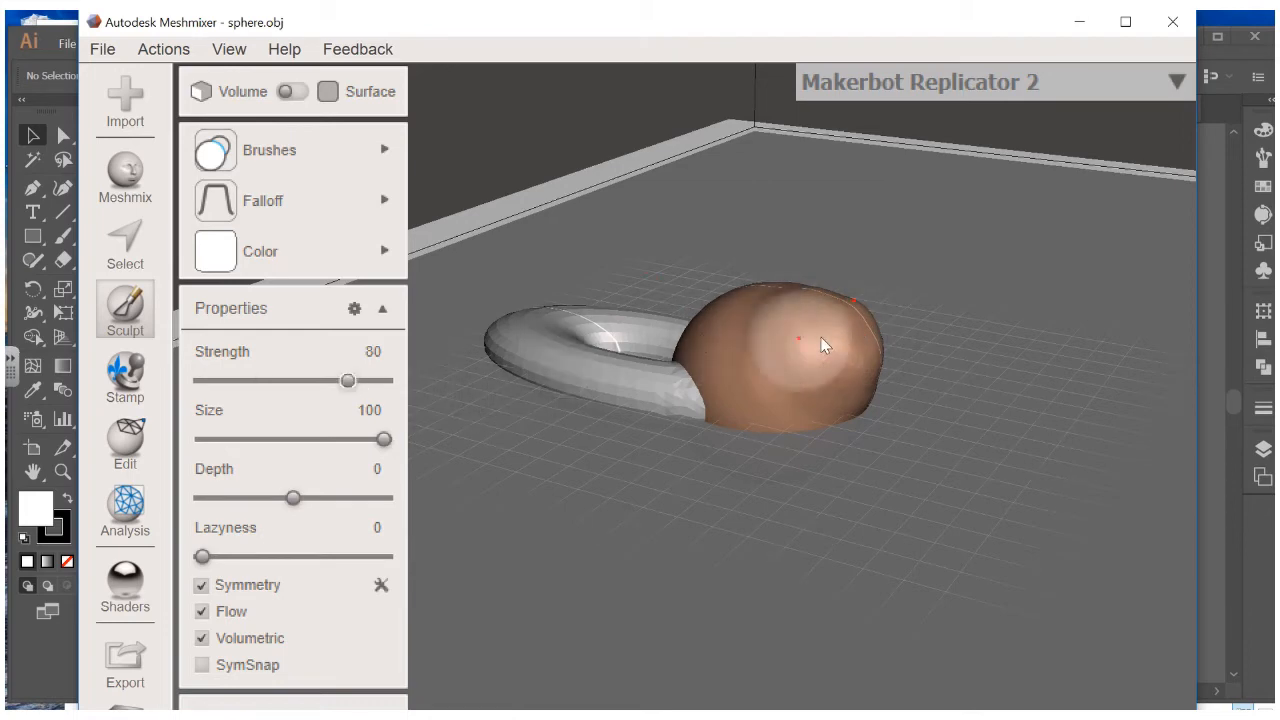
pyautogui.moveTo(829, 337); pyautogui.dragTo(895, 412, button='right')
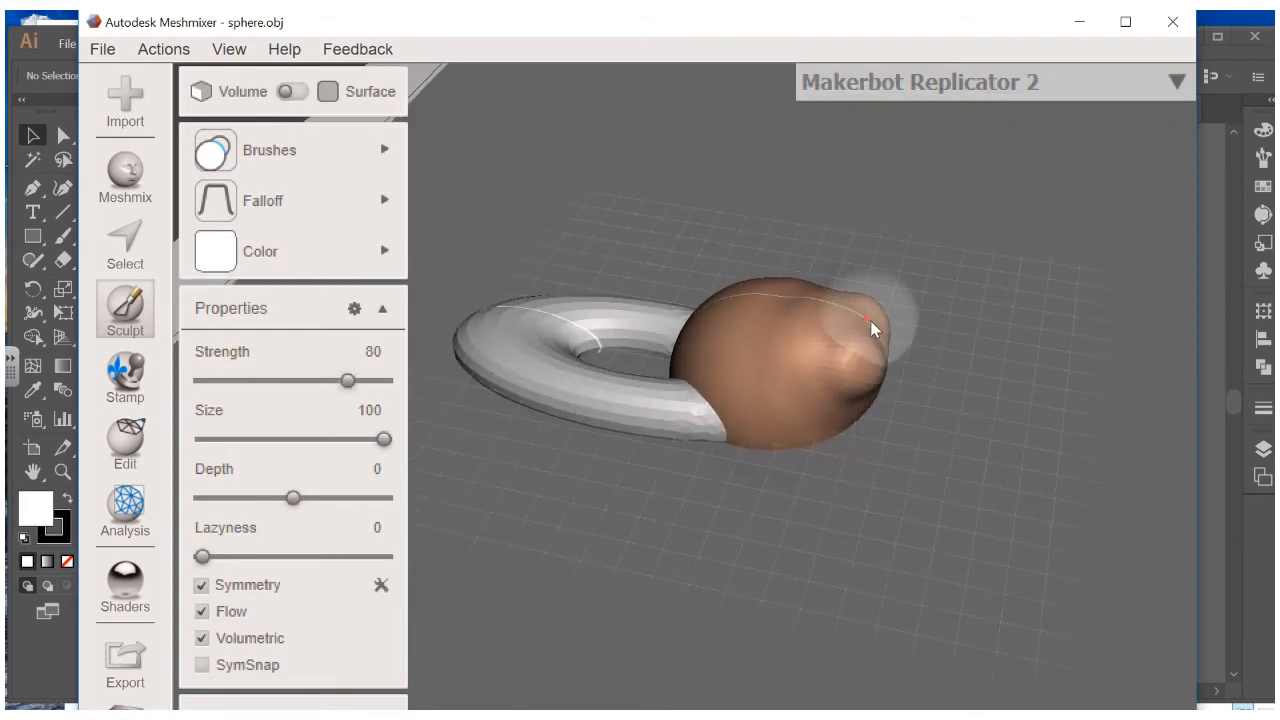
pyautogui.moveTo(872, 322); pyautogui.dragTo(819, 386, button='right')
pyautogui.moveTo(819, 386)
pyautogui.mouseDown()
pyautogui.moveTo(857, 400)
pyautogui.moveTo(828, 432)
pyautogui.moveTo(794, 420)
pyautogui.moveTo(832, 366)
pyautogui.moveTo(828, 393)
pyautogui.moveTo(792, 397)
pyautogui.moveTo(823, 434)
pyautogui.moveTo(852, 431)
pyautogui.moveTo(756, 386)
pyautogui.mouseUp()
pyautogui.moveTo(757, 387)
pyautogui.mouseDown(button='right')
pyautogui.moveTo(986, 257)
pyautogui.moveTo(963, 306)
pyautogui.mouseUp(button='right')
pyautogui.hotkey('ctrl', 'z')
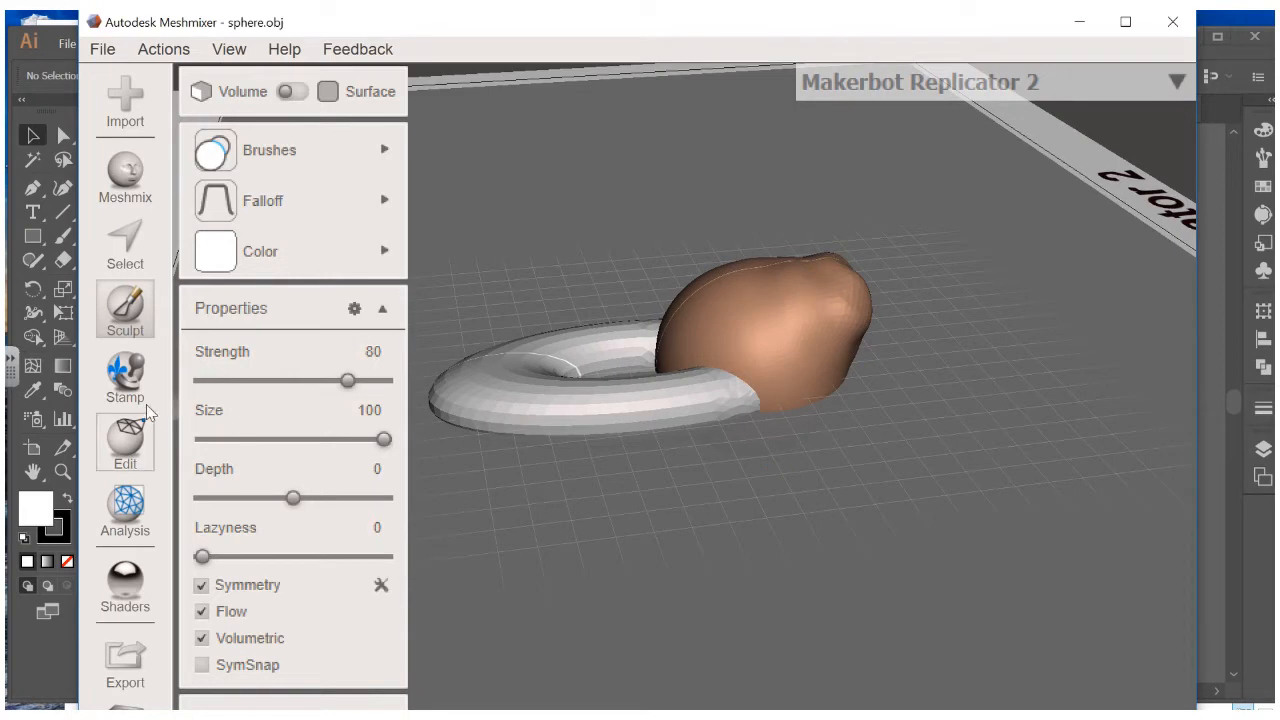
# Pick the BubbleSmooth brush and orbit to show the torus hole
pyautogui.moveTo(270, 215)
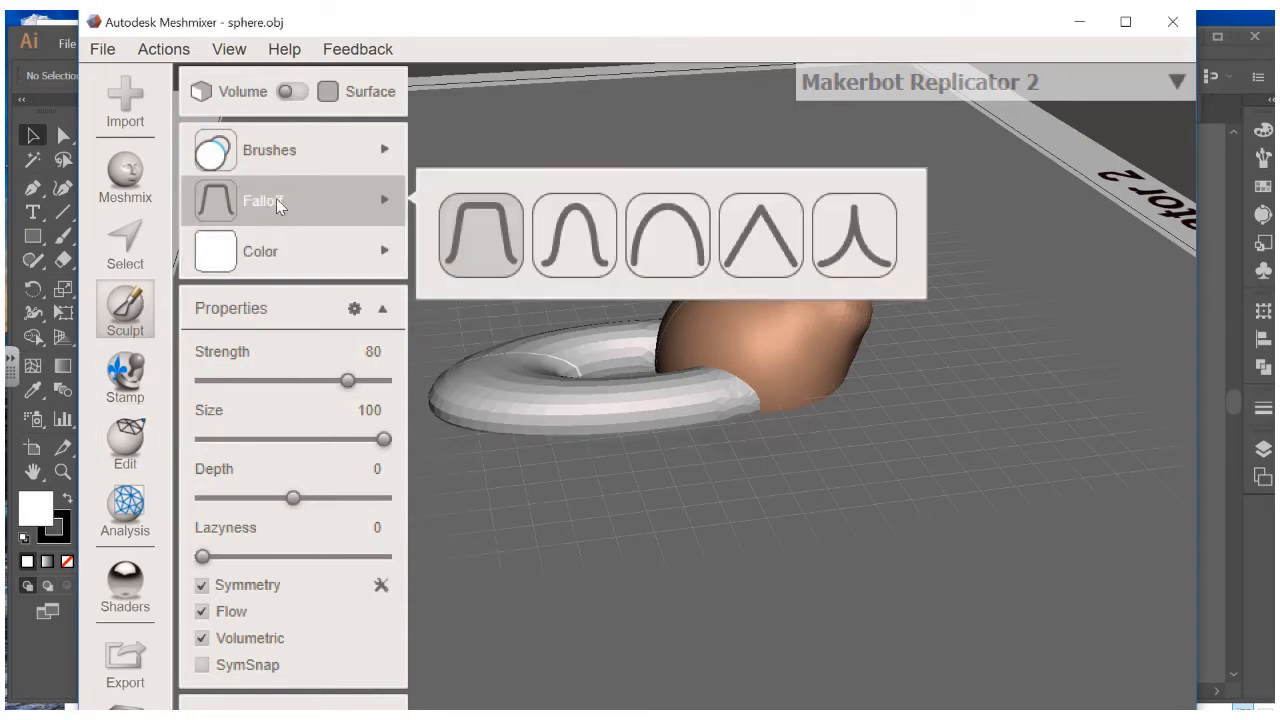
pyautogui.moveTo(300, 150)
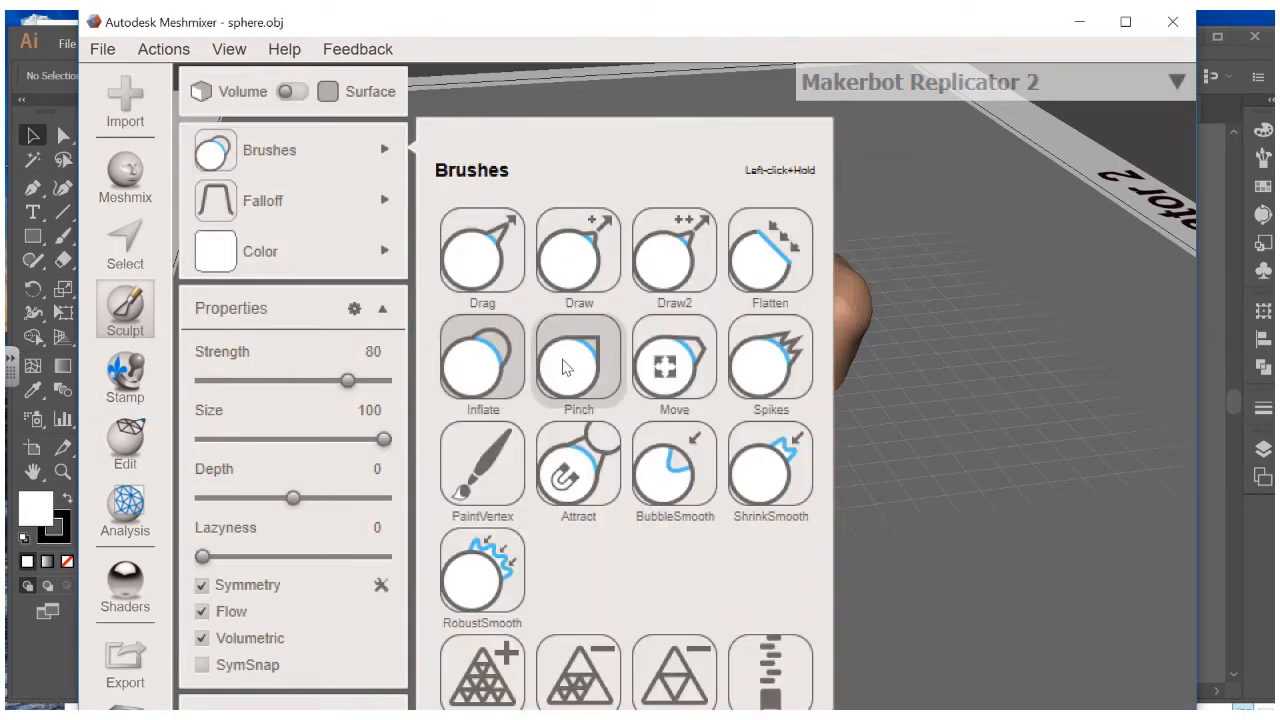
pyautogui.click(660, 484)
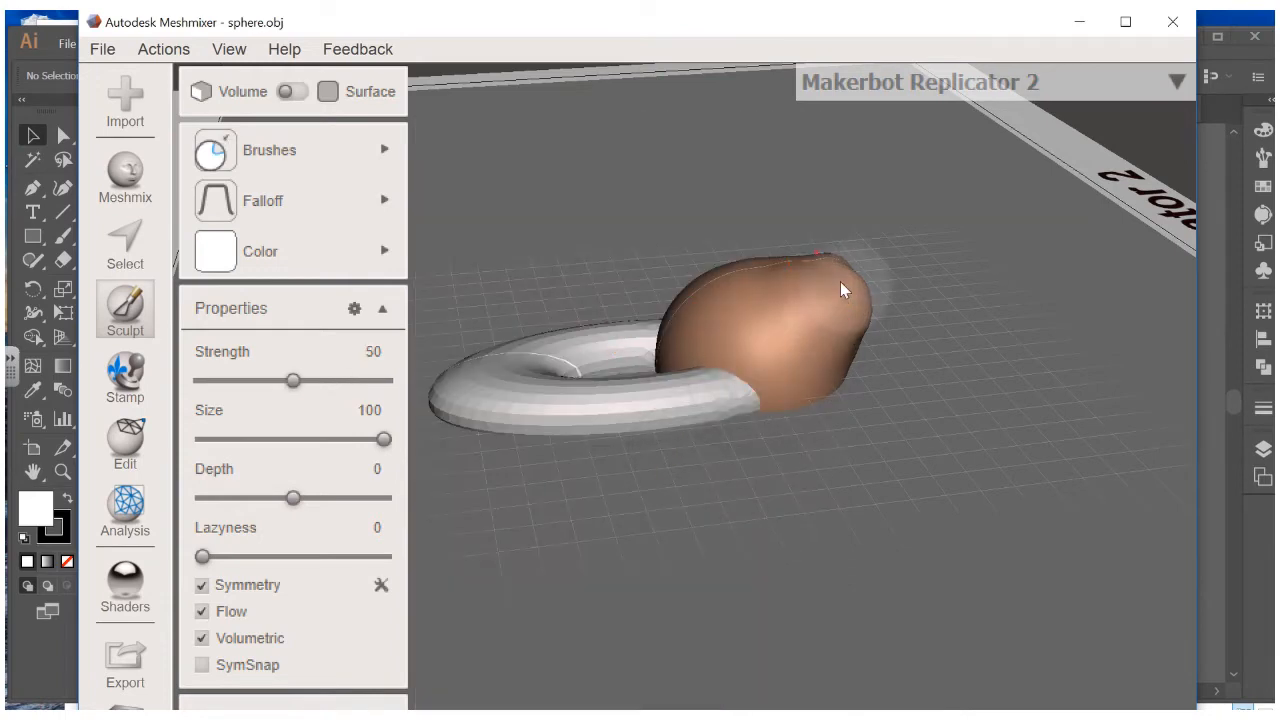
pyautogui.moveTo(840, 281)
pyautogui.mouseDown(button='right')
pyautogui.moveTo(671, 436)
pyautogui.moveTo(836, 444)
pyautogui.mouseUp(button='right')
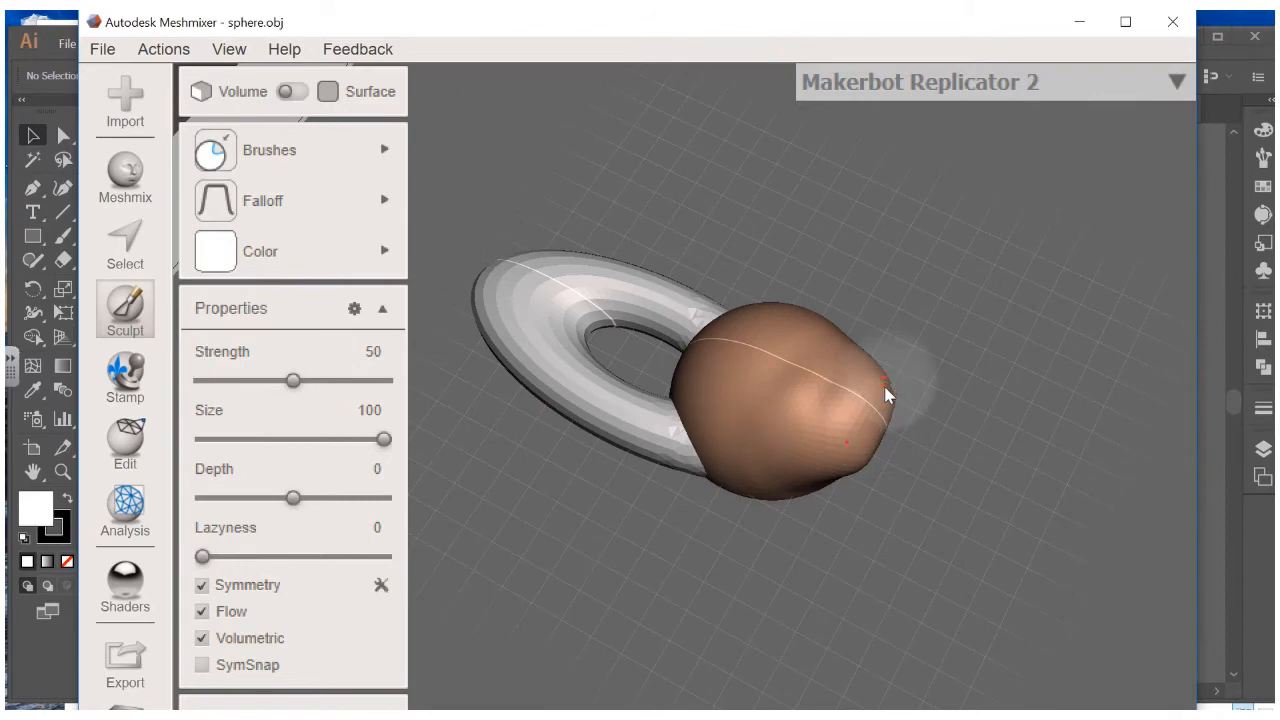
# Switch to the Flatten brush and inspect the model from several side and top angles
pyautogui.moveTo(333, 197)
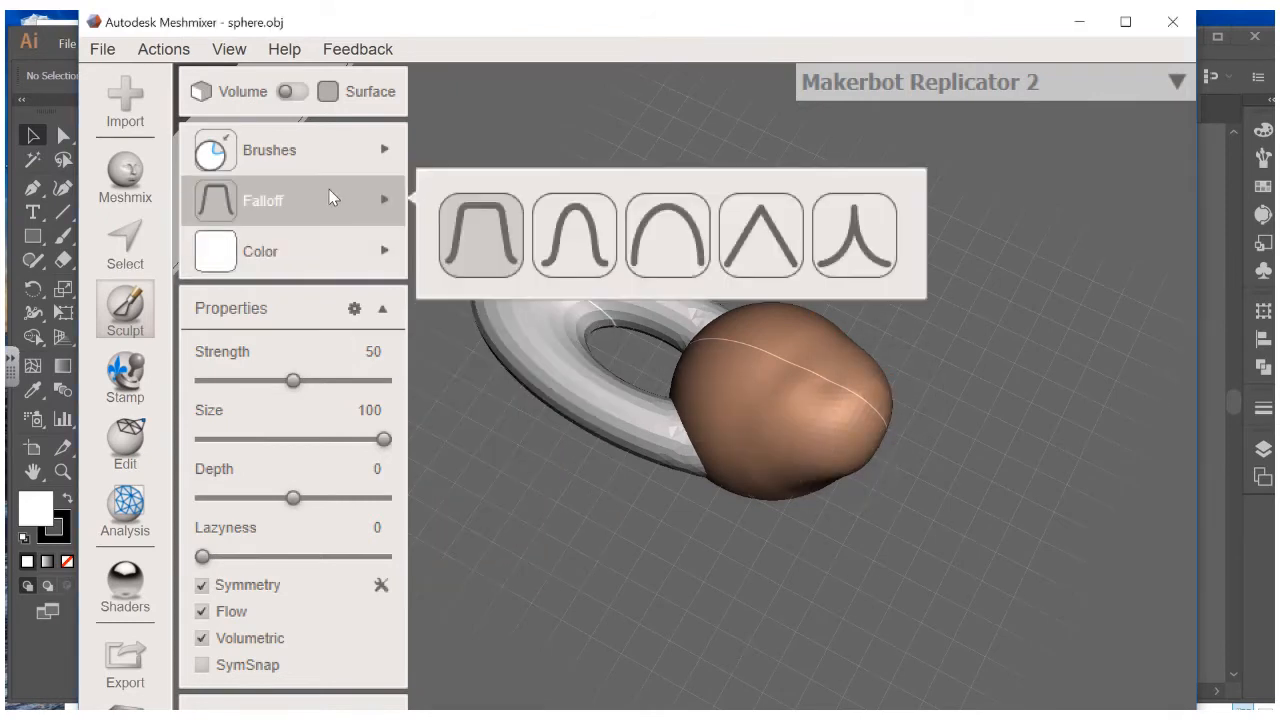
pyautogui.moveTo(321, 158)
pyautogui.click(762, 262)
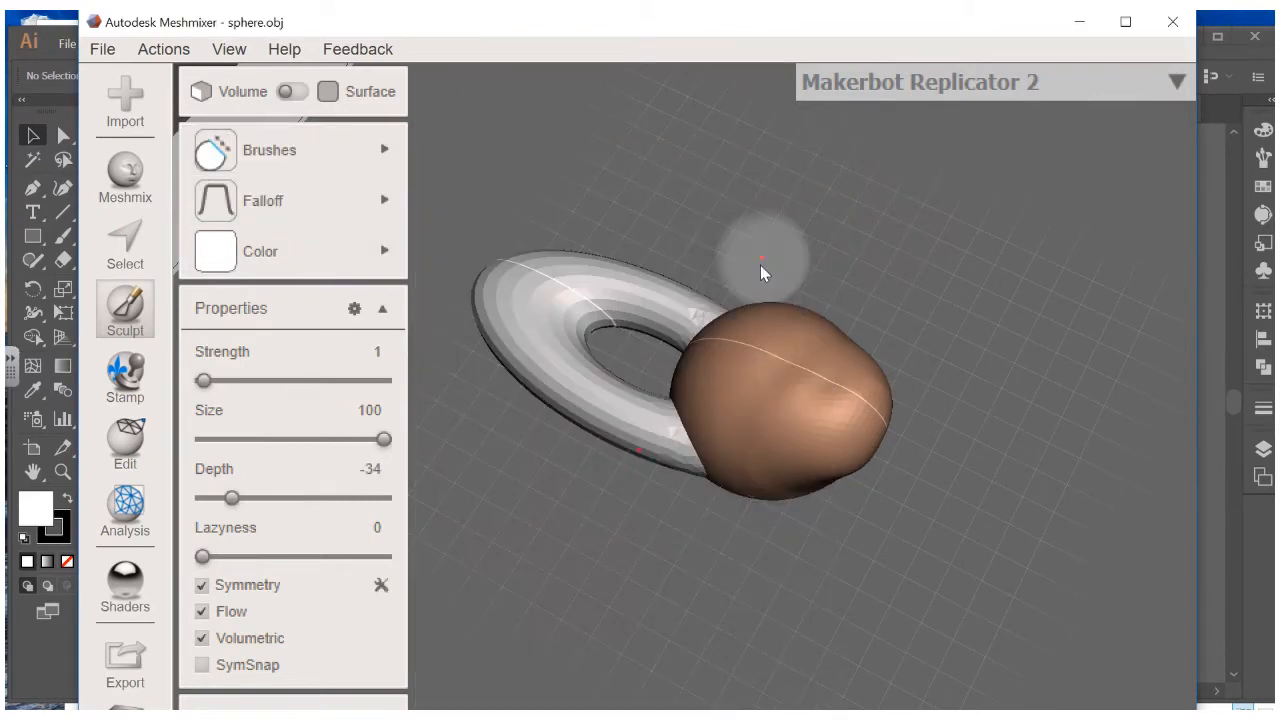
pyautogui.moveTo(771, 305)
pyautogui.mouseDown(button='right')
pyautogui.moveTo(822, 230)
pyautogui.moveTo(837, 277)
pyautogui.moveTo(819, 264)
pyautogui.moveTo(760, 300)
pyautogui.mouseUp(button='right')
pyautogui.moveTo(438, 367); pyautogui.dragTo(790, 370, button='right')
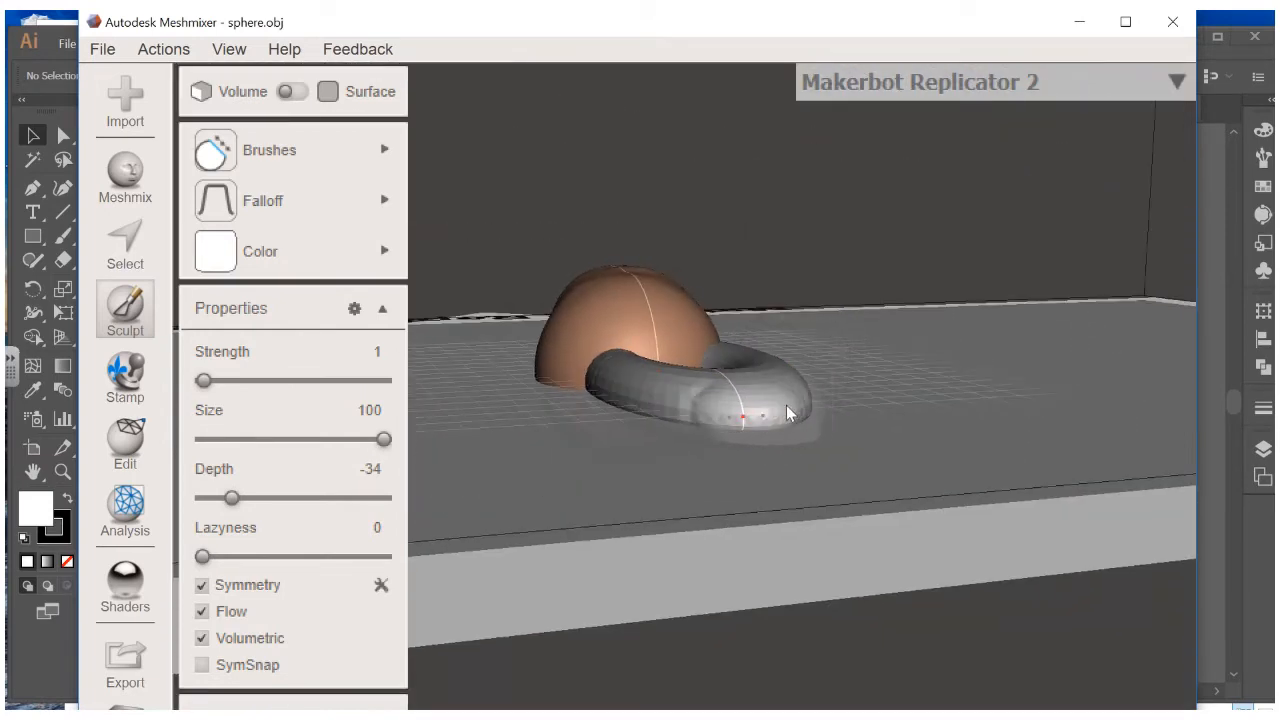
pyautogui.moveTo(757, 410); pyautogui.dragTo(894, 451, button='right')
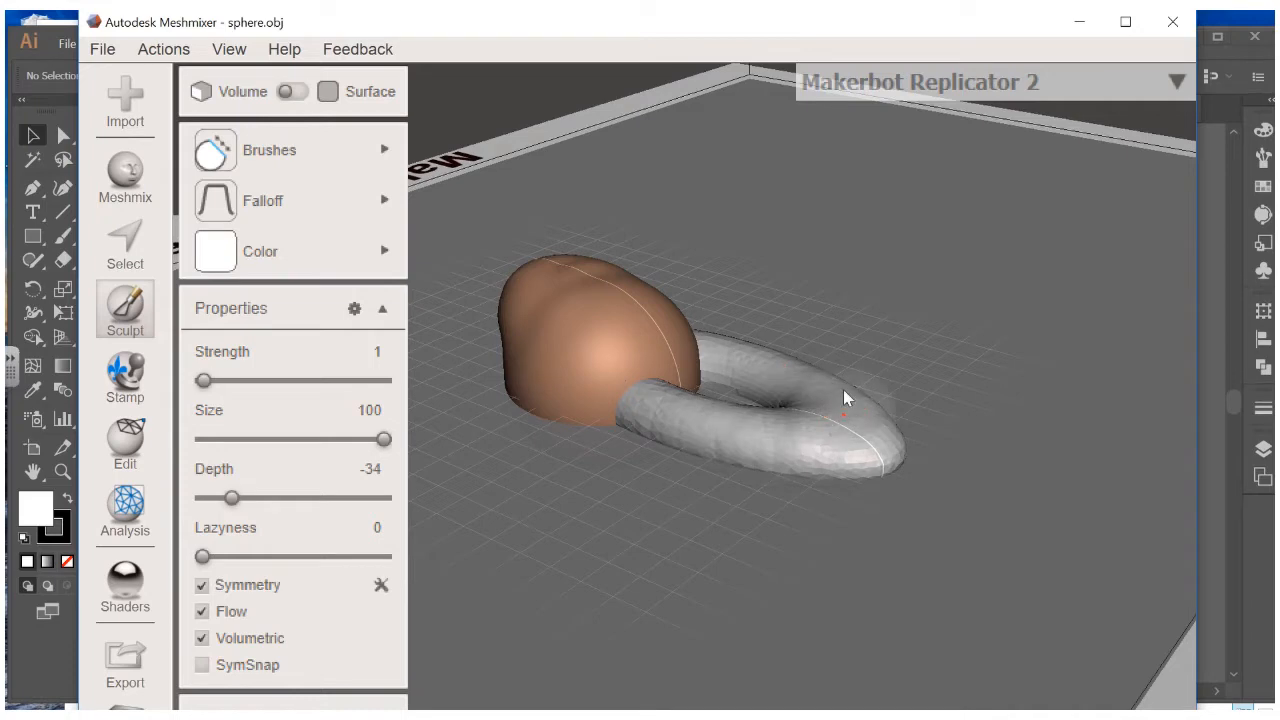
pyautogui.moveTo(849, 437)
pyautogui.mouseDown(button='right')
pyautogui.moveTo(922, 300)
pyautogui.moveTo(923, 374)
pyautogui.moveTo(909, 400)
pyautogui.moveTo(954, 397)
pyautogui.moveTo(558, 337)
pyautogui.moveTo(589, 457)
pyautogui.mouseUp(button='right')
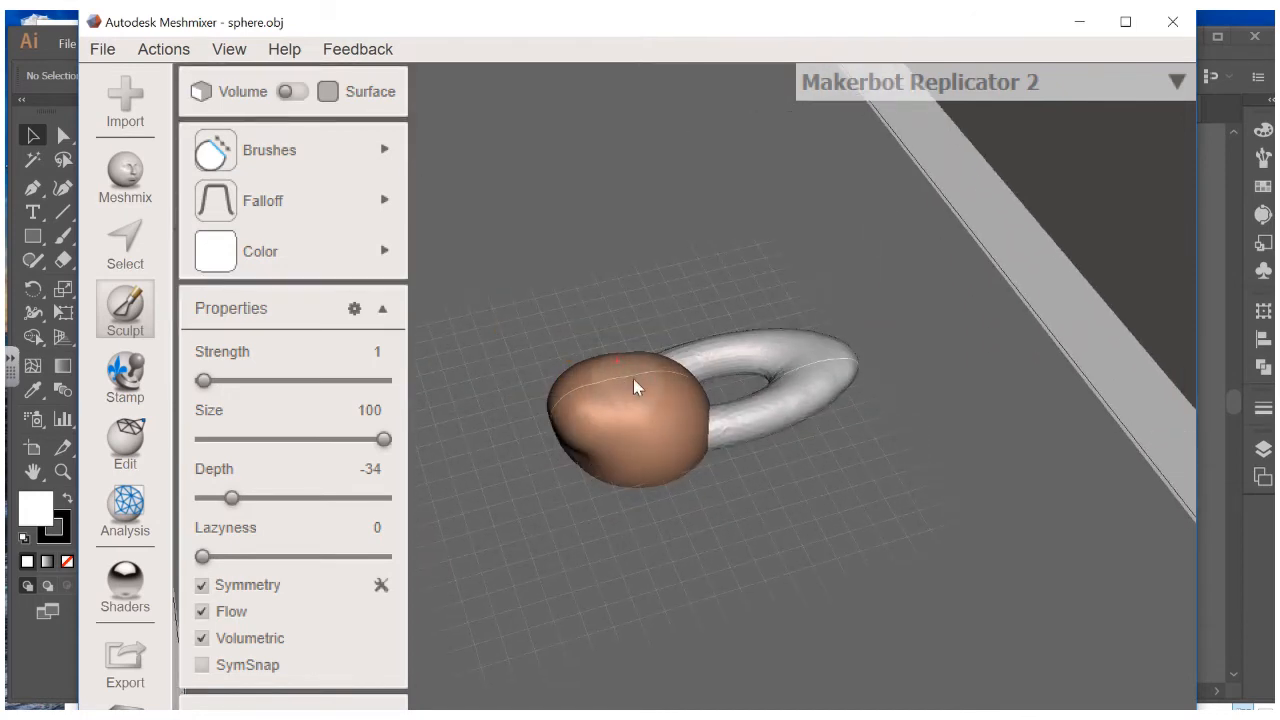
pyautogui.moveTo(608, 380); pyautogui.dragTo(460, 360, button='right')
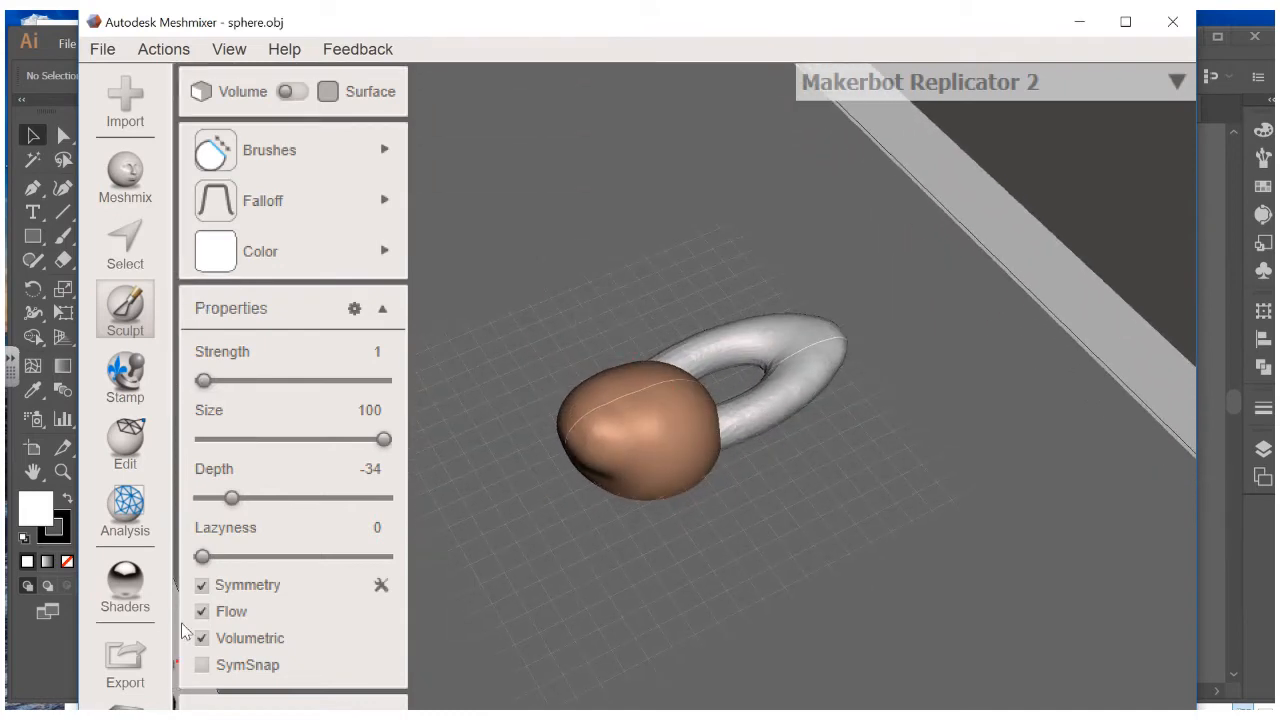
# Turn off Symmetry for the Flatten brush
pyautogui.click(202, 588)
pyautogui.scroll(5, 645, 380)
pyautogui.moveTo(643, 380)
pyautogui.mouseDown(button='right')
pyautogui.moveTo(602, 379)
pyautogui.moveTo(703, 422)
pyautogui.moveTo(643, 463)
pyautogui.mouseUp(button='right')
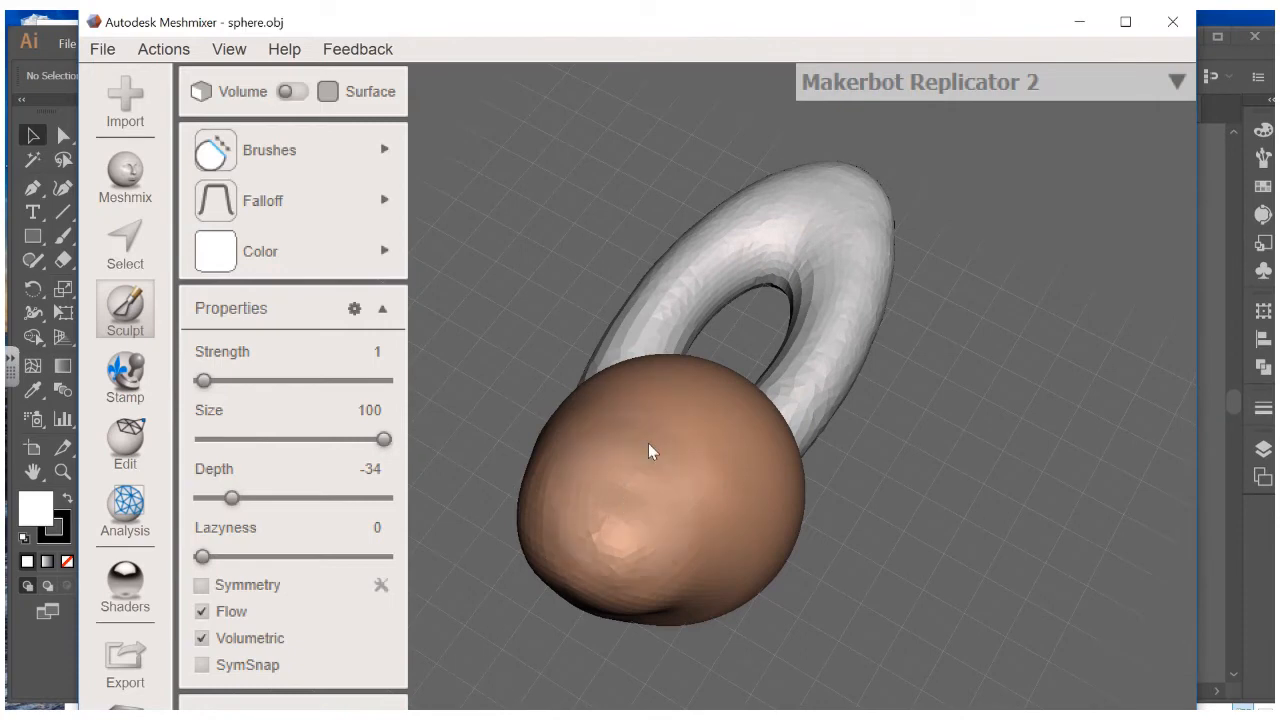
# Set Flatten strength to 80 and flatten the sphere's front and top, leaving a shallow dent
pyautogui.moveTo(352, 381); pyautogui.dragTo(347, 381)
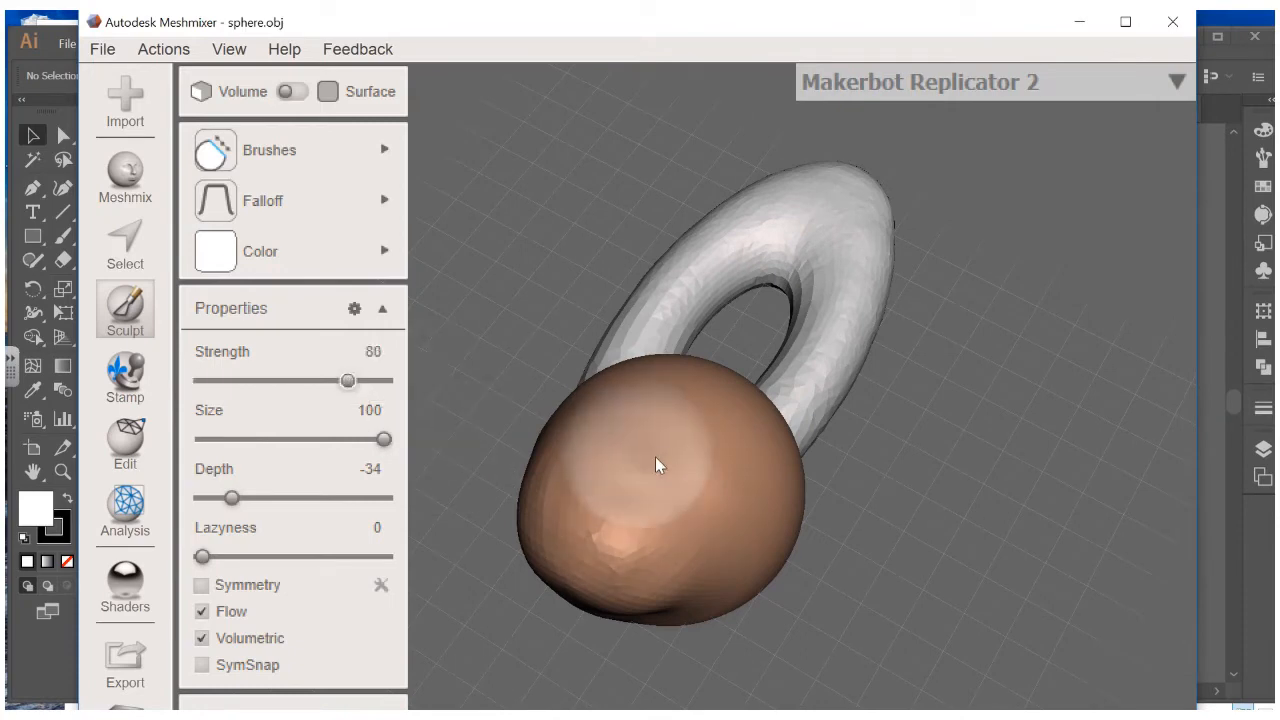
pyautogui.moveTo(585, 489)
pyautogui.mouseDown()
pyautogui.moveTo(652, 479)
pyautogui.moveTo(662, 444)
pyautogui.moveTo(602, 503)
pyautogui.moveTo(588, 488)
pyautogui.moveTo(677, 420)
pyautogui.moveTo(614, 500)
pyautogui.moveTo(586, 460)
pyautogui.moveTo(659, 418)
pyautogui.moveTo(624, 490)
pyautogui.moveTo(610, 462)
pyautogui.moveTo(637, 466)
pyautogui.mouseUp()
pyautogui.scroll(-4, 660, 505)
pyautogui.moveTo(681, 525); pyautogui.dragTo(540, 348, button='right')
pyautogui.moveTo(539, 348)
pyautogui.mouseDown()
pyautogui.moveTo(546, 331)
pyautogui.moveTo(540, 357)
pyautogui.moveTo(597, 377)
pyautogui.moveTo(547, 348)
pyautogui.moveTo(628, 337)
pyautogui.moveTo(596, 328)
pyautogui.moveTo(543, 351)
pyautogui.moveTo(557, 386)
pyautogui.moveTo(609, 371)
pyautogui.moveTo(594, 356)
pyautogui.moveTo(538, 371)
pyautogui.moveTo(555, 380)
pyautogui.moveTo(610, 348)
pyautogui.moveTo(557, 328)
pyautogui.moveTo(524, 357)
pyautogui.moveTo(563, 370)
pyautogui.moveTo(613, 347)
pyautogui.moveTo(587, 333)
pyautogui.moveTo(546, 346)
pyautogui.moveTo(552, 366)
pyautogui.mouseUp()
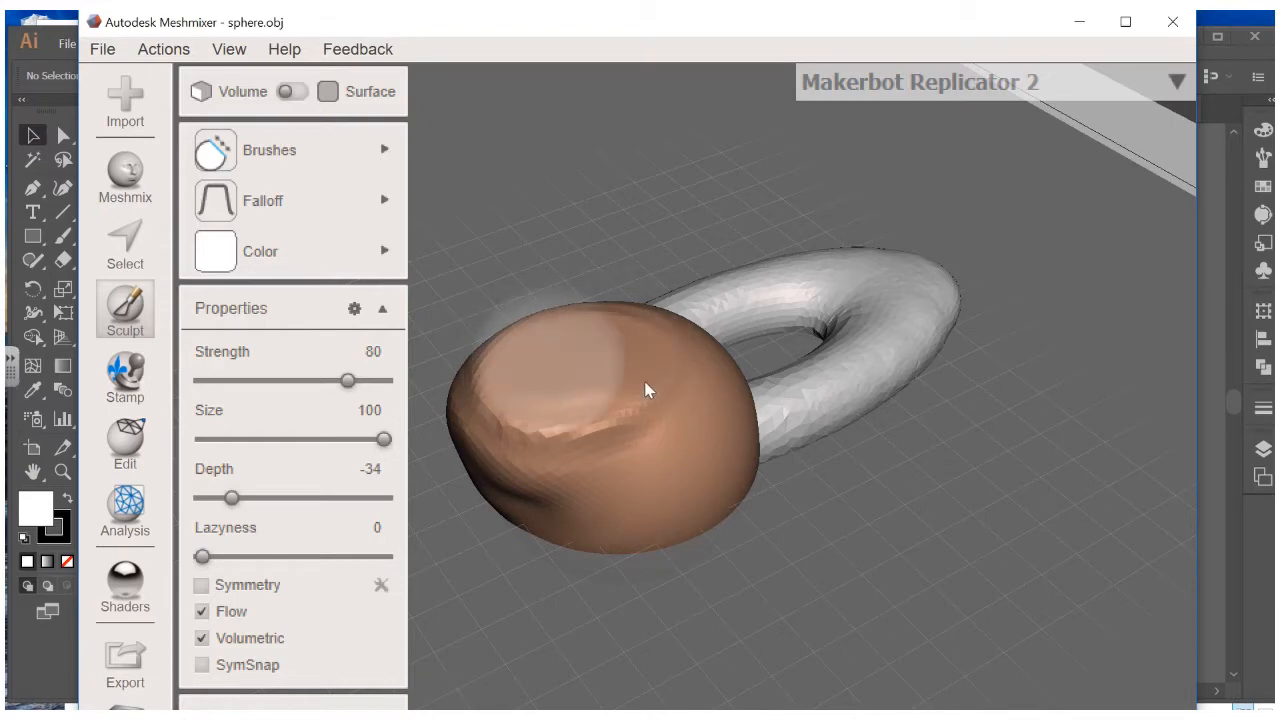
pyautogui.moveTo(692, 404)
pyautogui.mouseDown(button='right')
pyautogui.moveTo(660, 274)
pyautogui.moveTo(691, 237)
pyautogui.moveTo(834, 257)
pyautogui.moveTo(947, 295)
pyautogui.moveTo(991, 352)
pyautogui.moveTo(929, 400)
pyautogui.mouseUp(button='right')
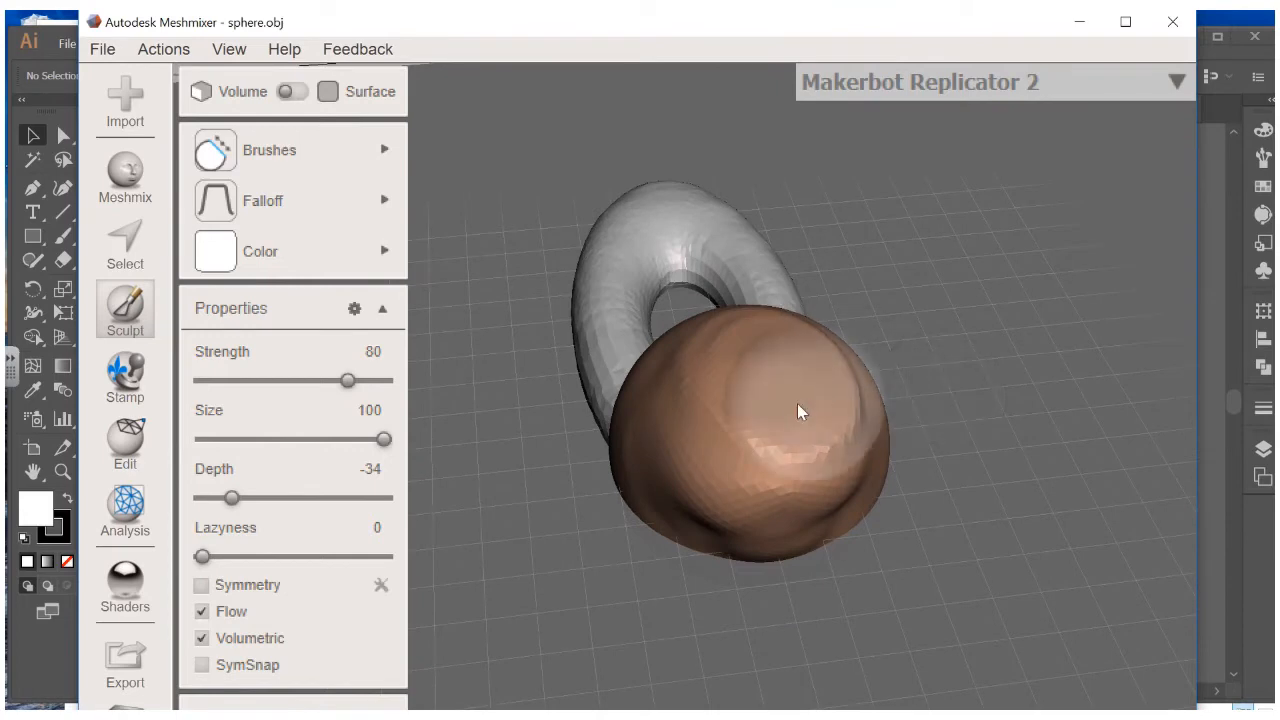
pyautogui.click(258, 252)
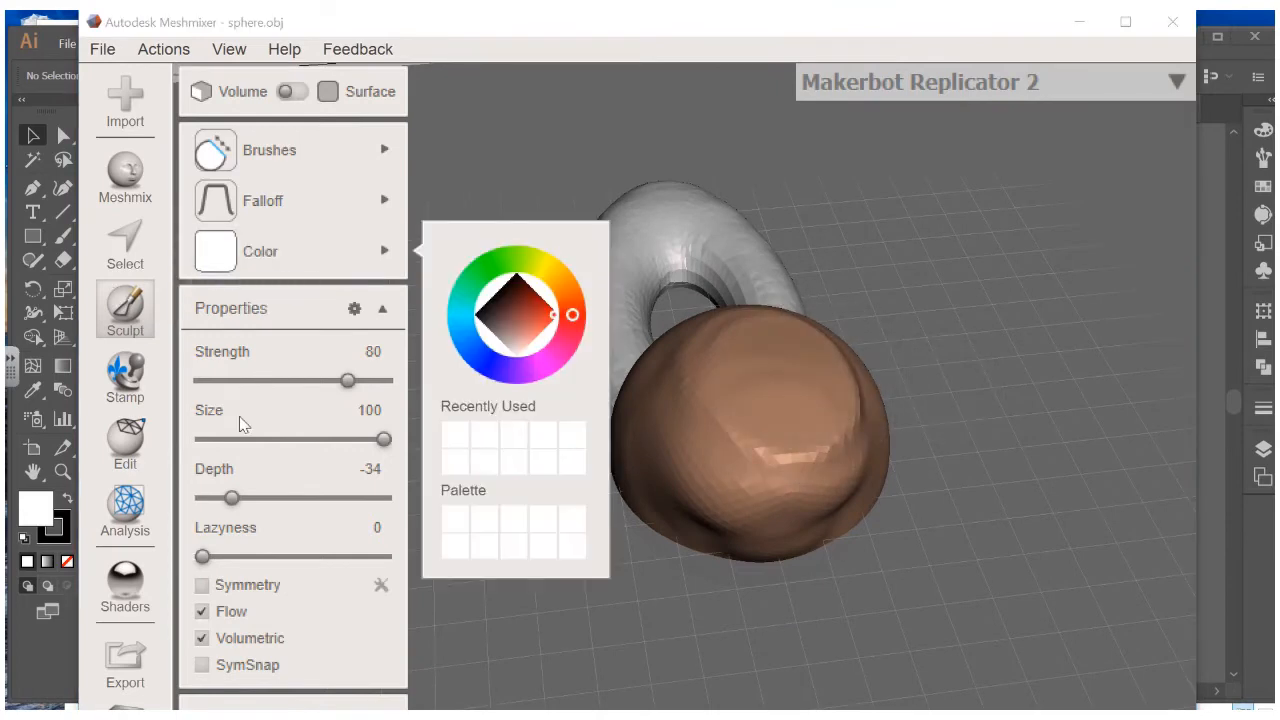
# Smooth the sphere's faceted surface with the BubbleSmooth brush
pyautogui.click(262, 150)
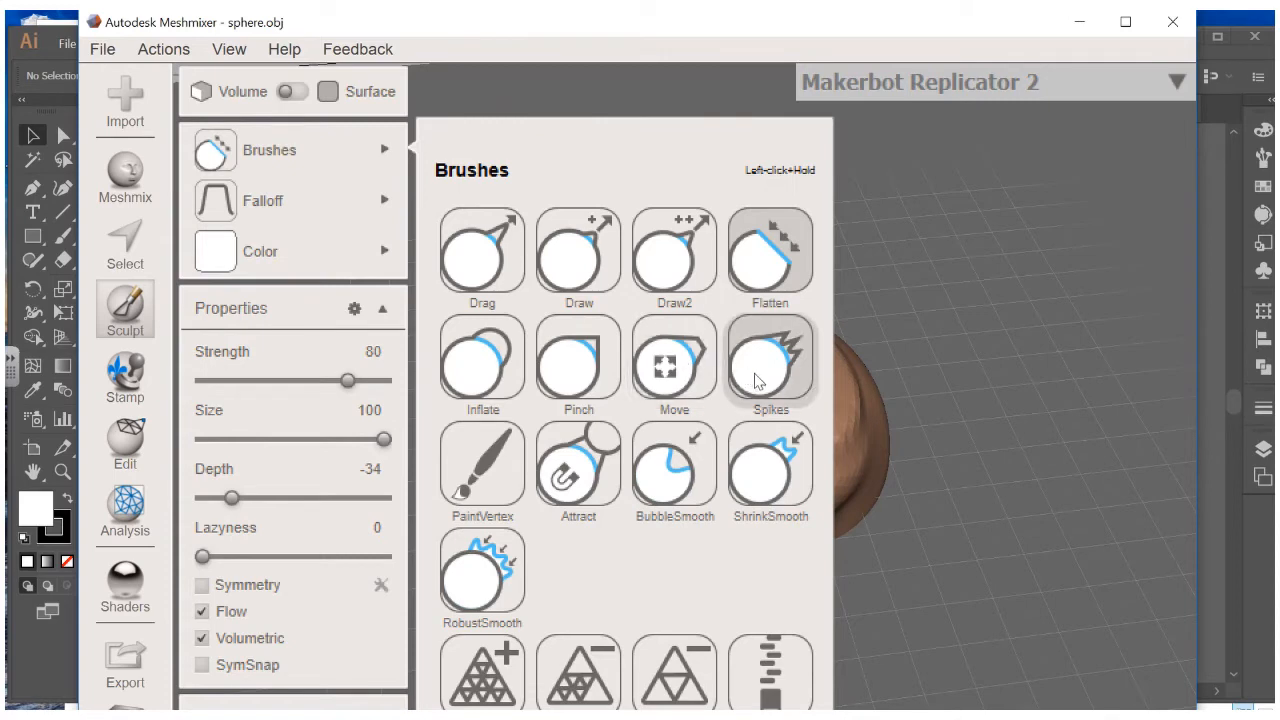
pyautogui.click(705, 490)
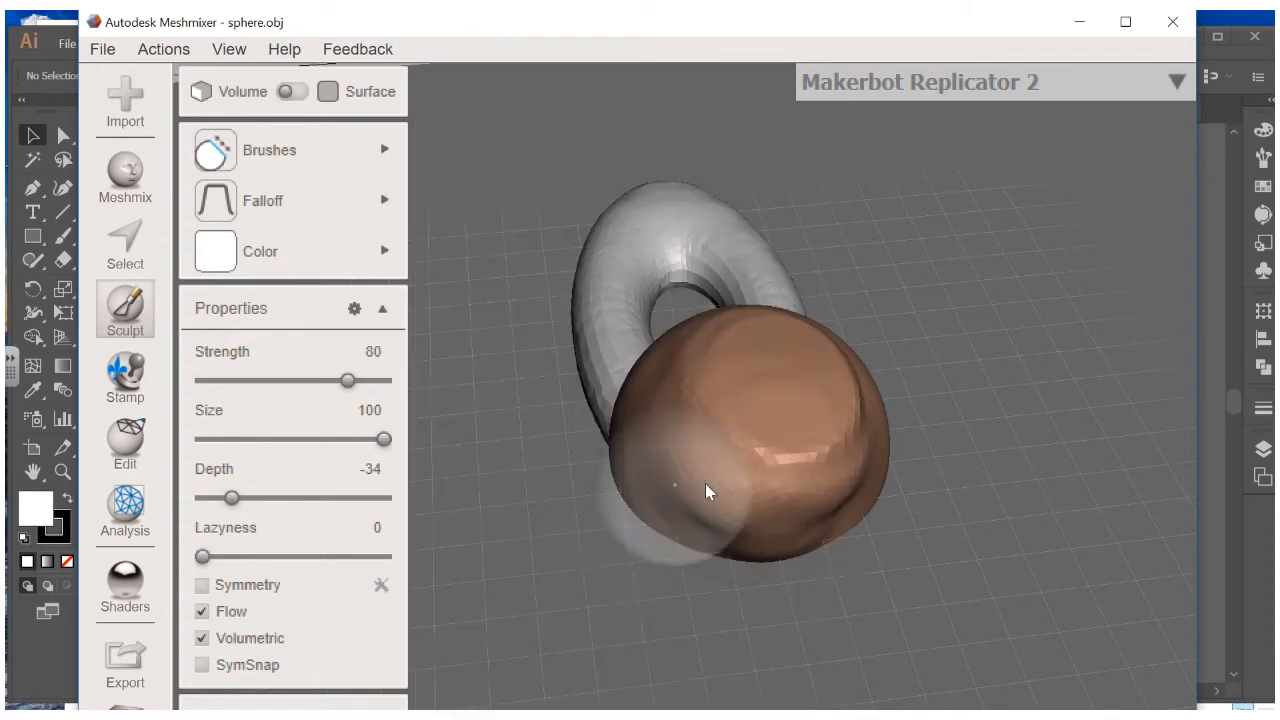
pyautogui.moveTo(816, 464)
pyautogui.mouseDown()
pyautogui.moveTo(701, 402)
pyautogui.moveTo(829, 339)
pyautogui.moveTo(833, 452)
pyautogui.mouseUp()
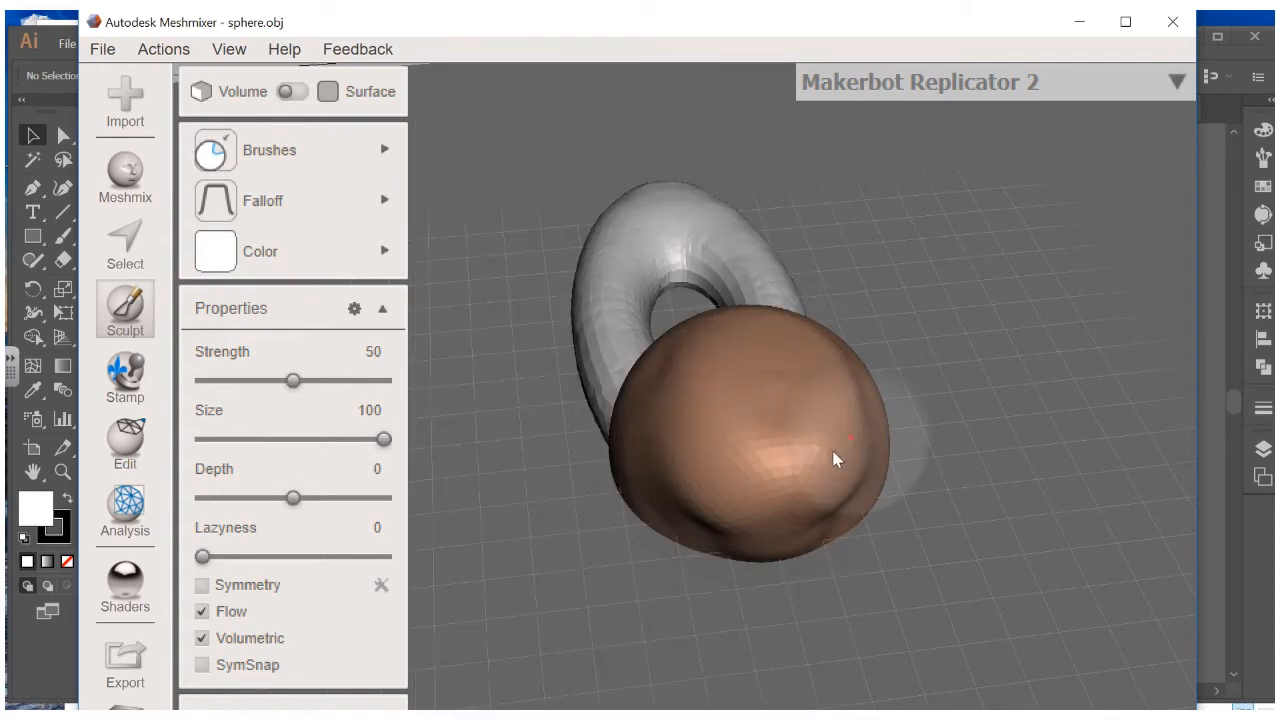
pyautogui.moveTo(833, 452)
pyautogui.mouseDown(button='right')
pyautogui.moveTo(494, 455)
pyautogui.moveTo(422, 378)
pyautogui.mouseUp(button='right')
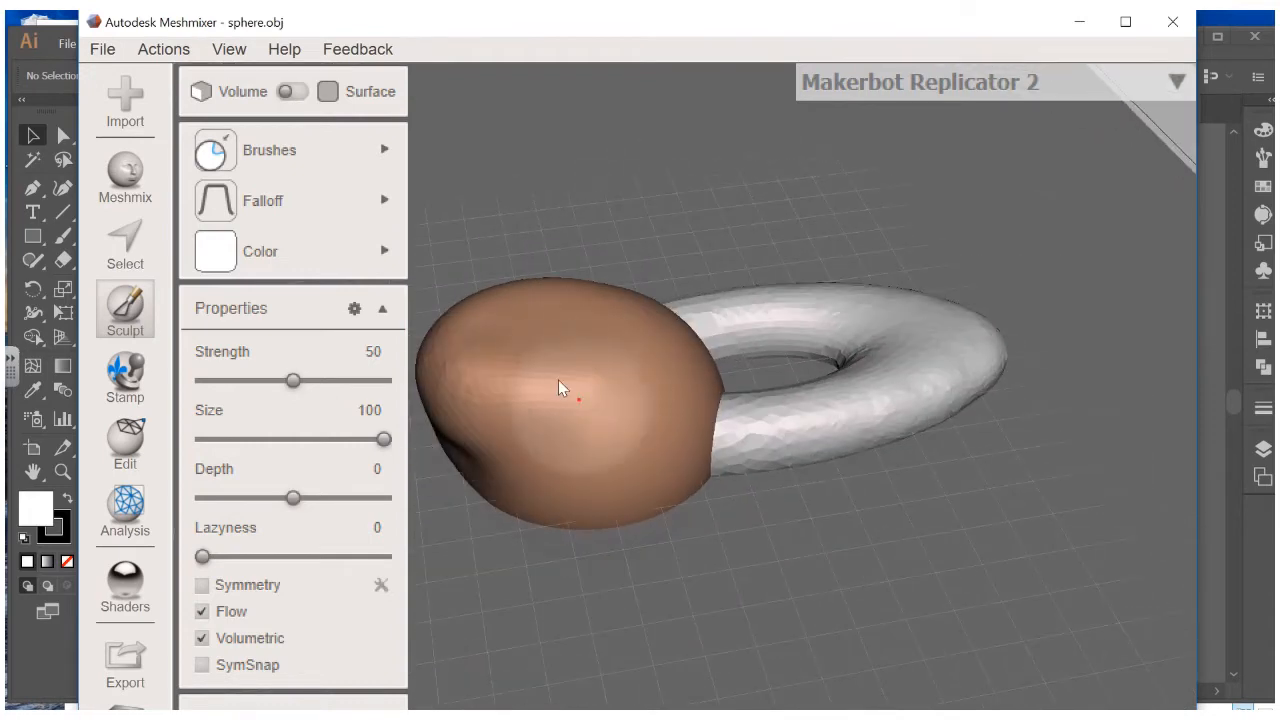
pyautogui.moveTo(591, 351)
pyautogui.mouseDown(button='right')
pyautogui.moveTo(526, 271)
pyautogui.moveTo(625, 358)
pyautogui.moveTo(614, 223)
pyautogui.moveTo(629, 177)
pyautogui.moveTo(663, 229)
pyautogui.moveTo(672, 370)
pyautogui.moveTo(663, 300)
pyautogui.moveTo(591, 369)
pyautogui.moveTo(570, 360)
pyautogui.mouseUp(button='right')
# Smooth the torus surface beside the sphere with the ShrinkSmooth brush
pyautogui.moveTo(283, 225)
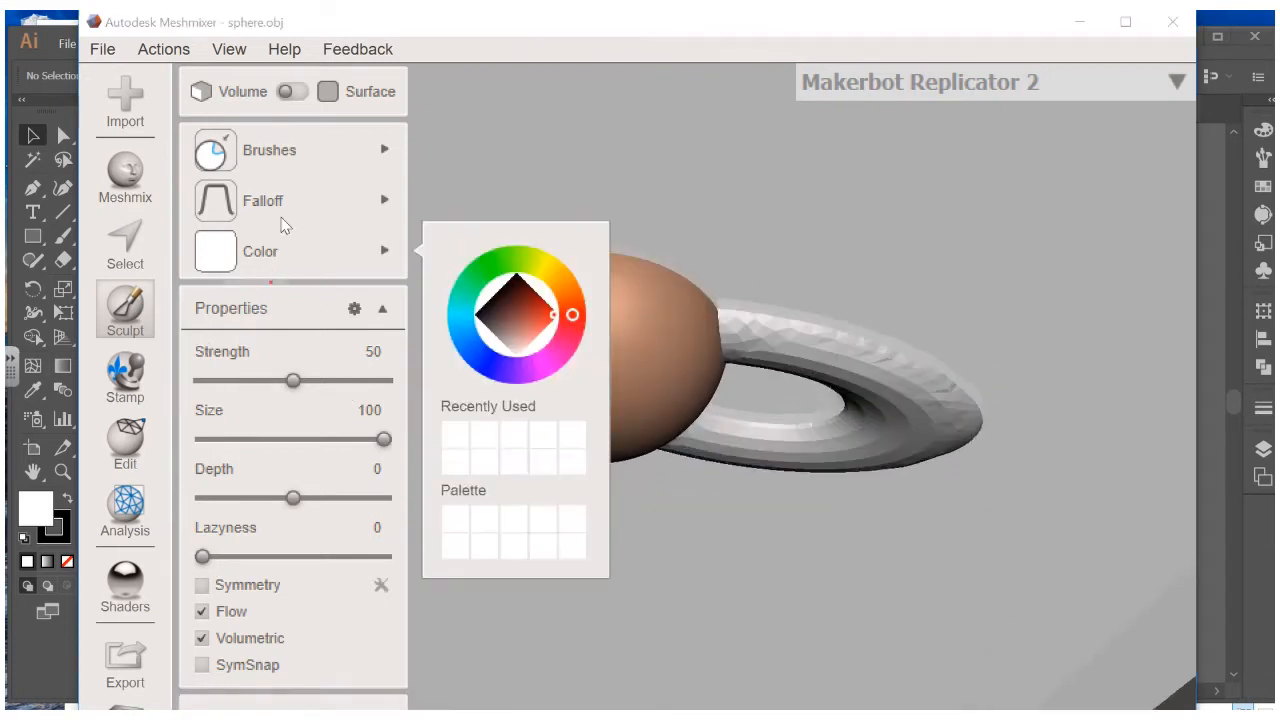
pyautogui.moveTo(395, 165)
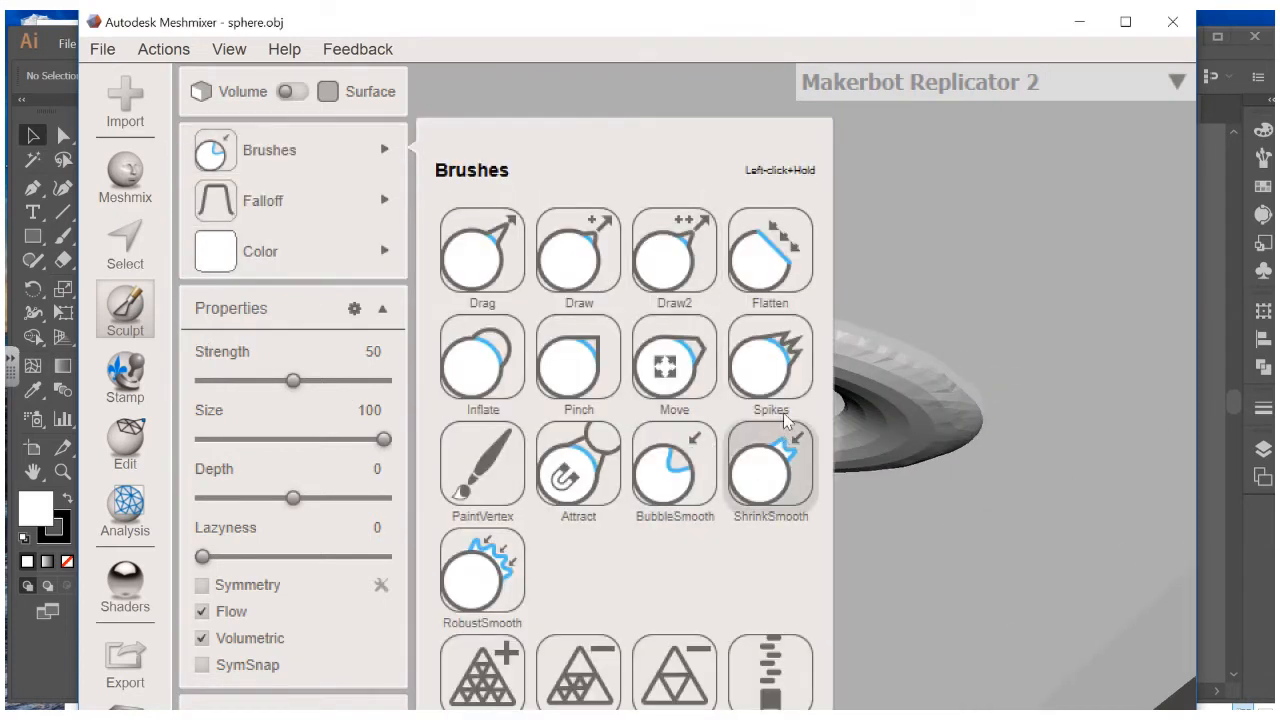
pyautogui.click(767, 484)
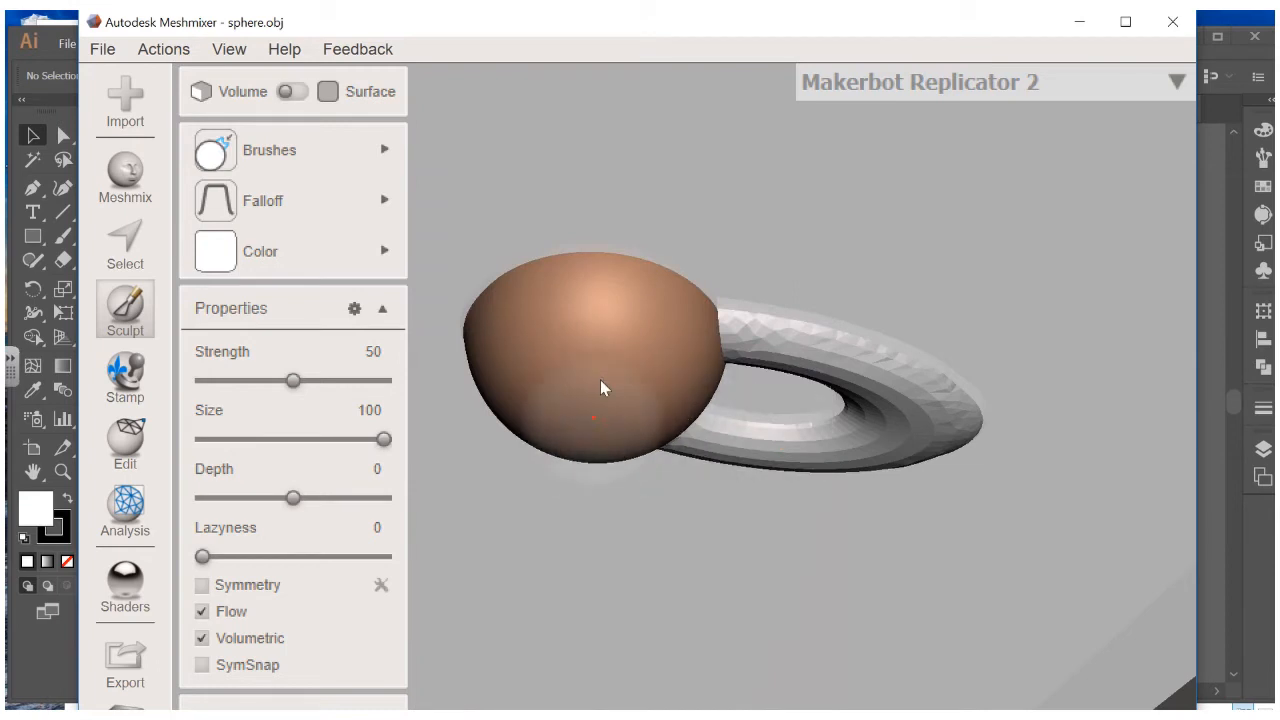
pyautogui.moveTo(763, 358)
pyautogui.mouseDown()
pyautogui.moveTo(757, 343)
pyautogui.moveTo(803, 354)
pyautogui.moveTo(771, 332)
pyautogui.mouseUp()
pyautogui.moveTo(758, 404); pyautogui.dragTo(779, 600, button='right')
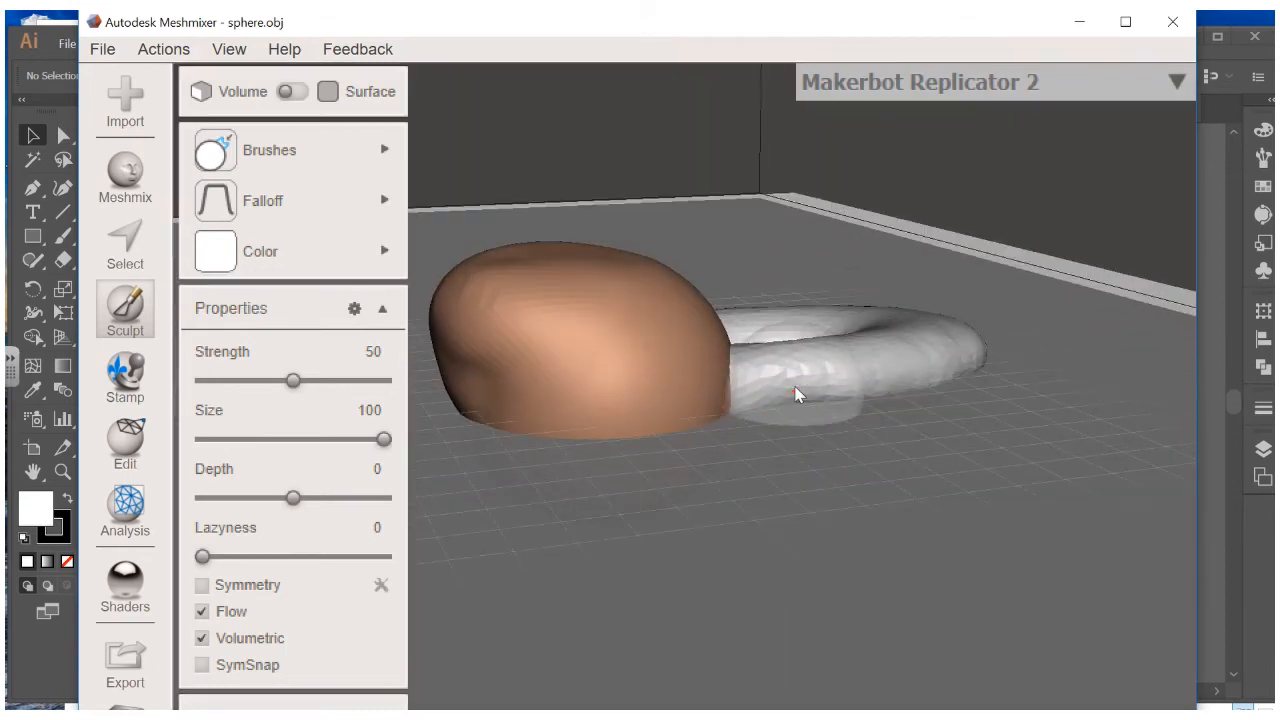
pyautogui.moveTo(797, 386)
pyautogui.mouseDown()
pyautogui.moveTo(792, 369)
pyautogui.moveTo(829, 381)
pyautogui.moveTo(858, 348)
pyautogui.moveTo(906, 332)
pyautogui.moveTo(671, 363)
pyautogui.mouseUp()
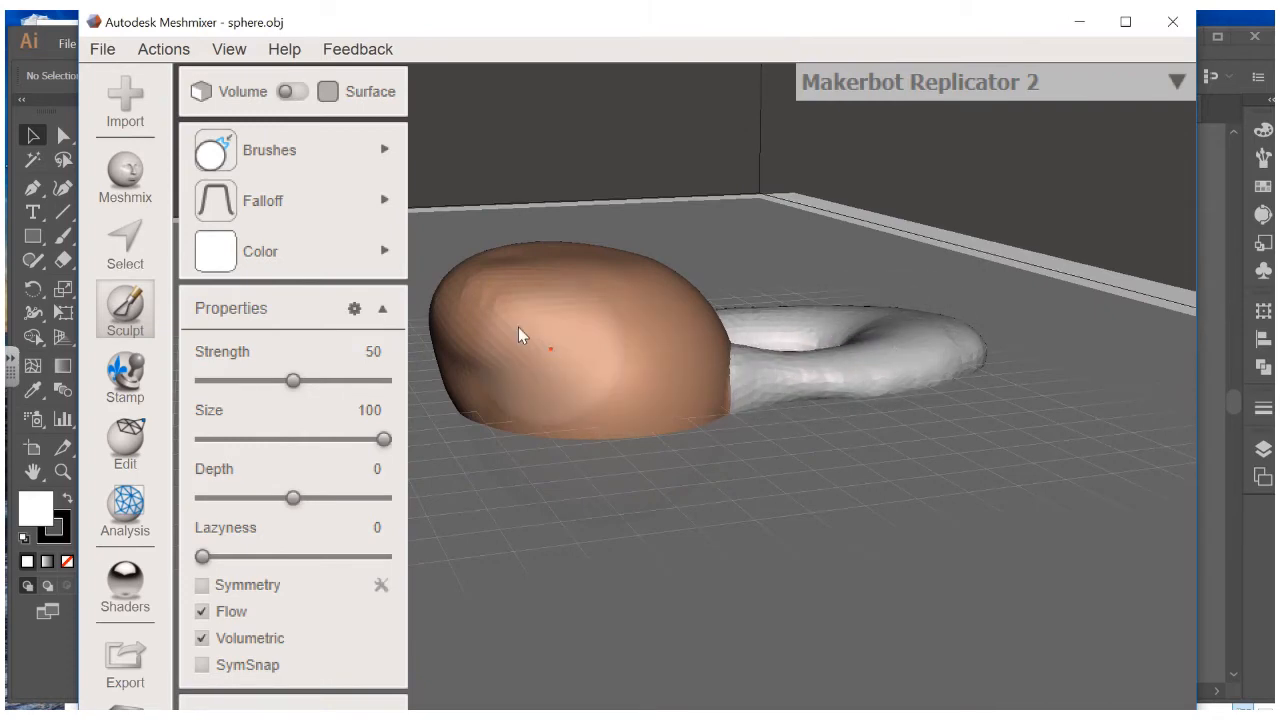
pyautogui.moveTo(627, 352); pyautogui.dragTo(601, 190, button='right')
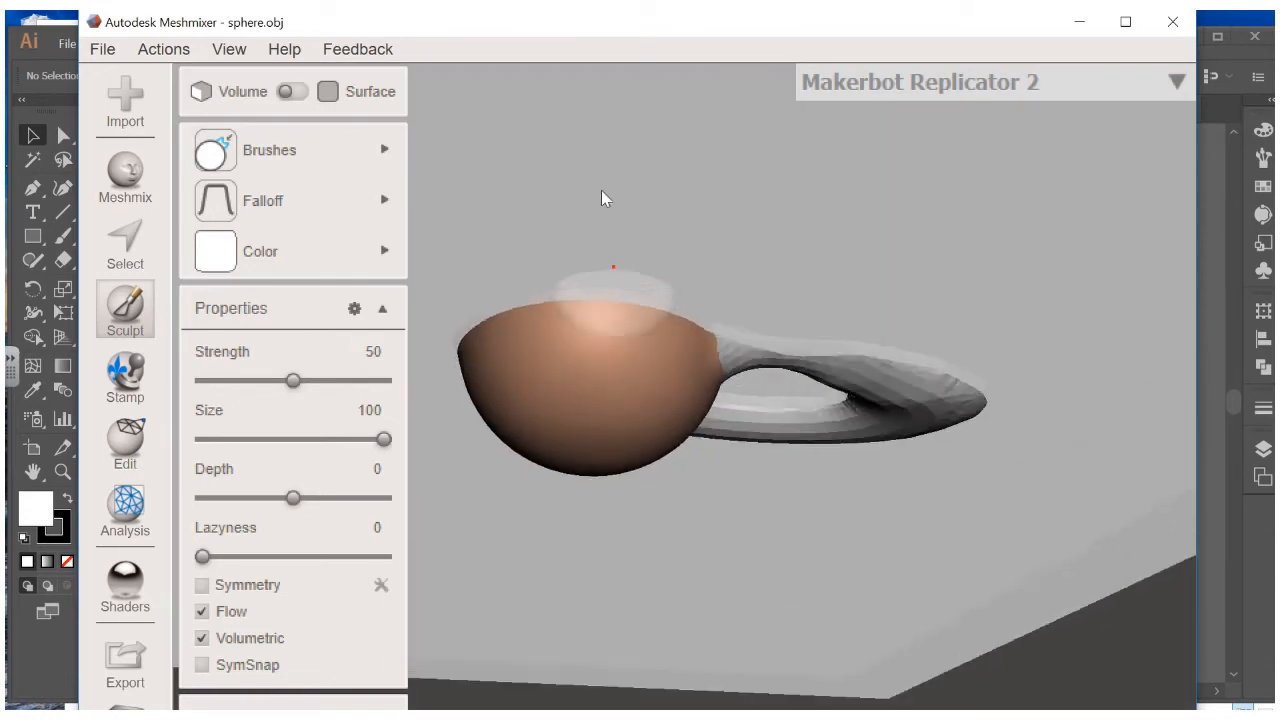
pyautogui.moveTo(296, 143)
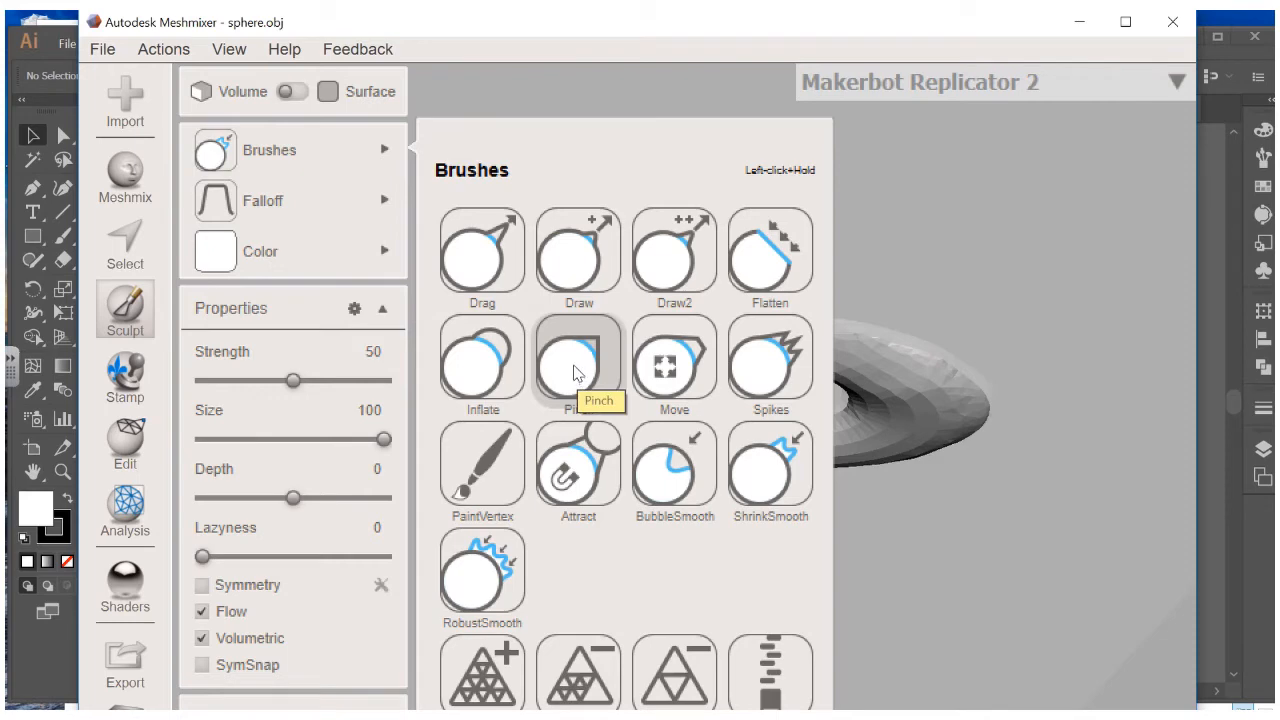
# Pull a groove into the sphere's front with the Drag brush
pyautogui.click(479, 250)
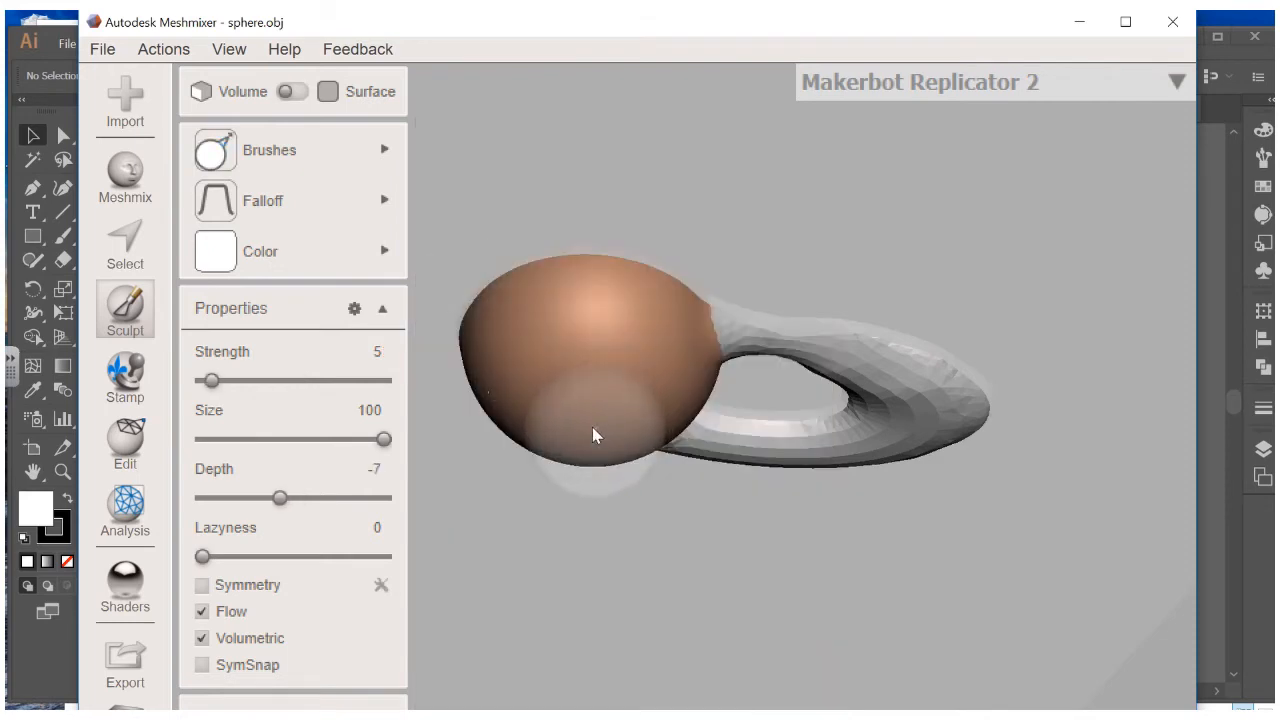
pyautogui.moveTo(592, 427); pyautogui.dragTo(581, 363)
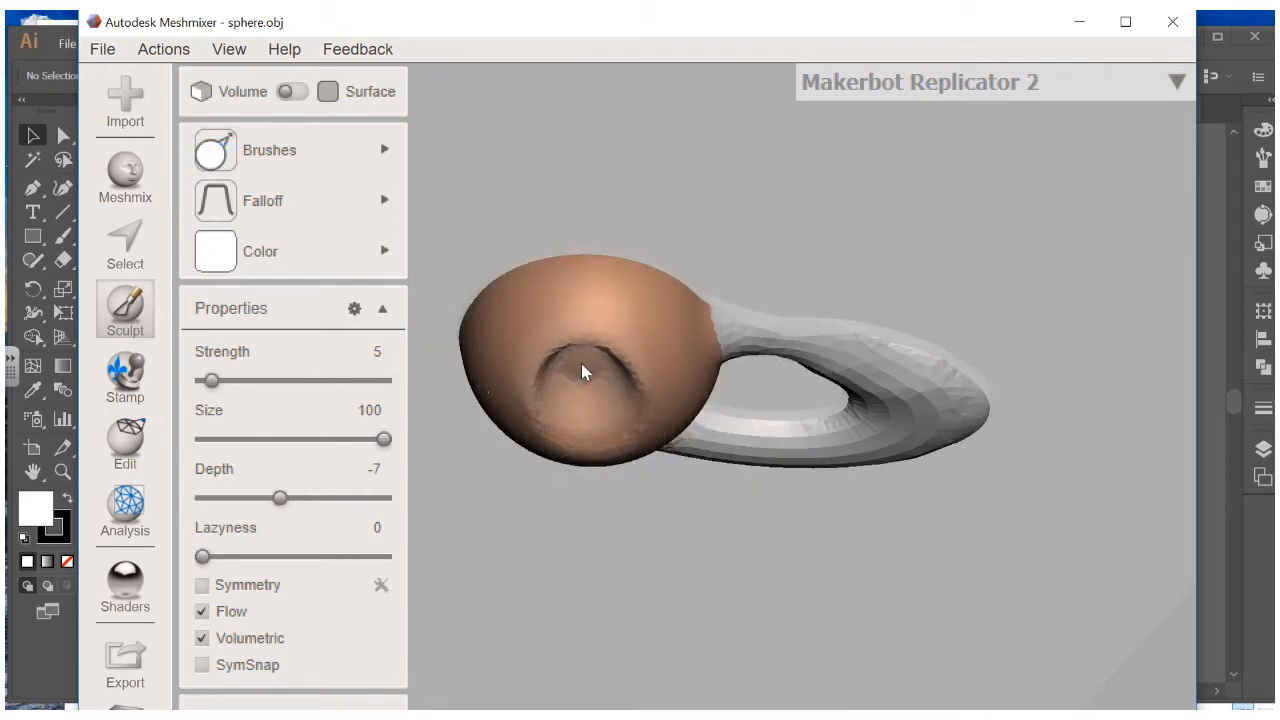
pyautogui.moveTo(581, 363); pyautogui.dragTo(740, 329, button='right')
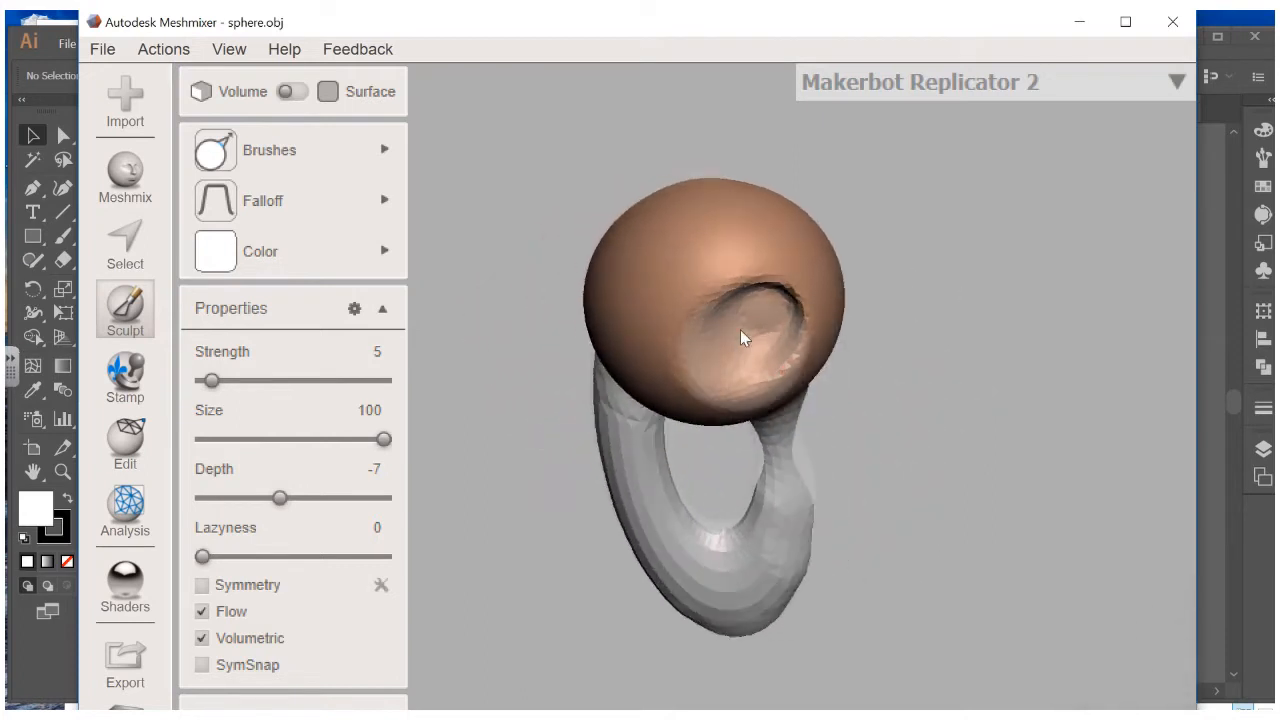
pyautogui.moveTo(740, 329)
pyautogui.mouseDown()
pyautogui.moveTo(757, 321)
pyautogui.moveTo(737, 400)
pyautogui.moveTo(696, 312)
pyautogui.mouseUp()
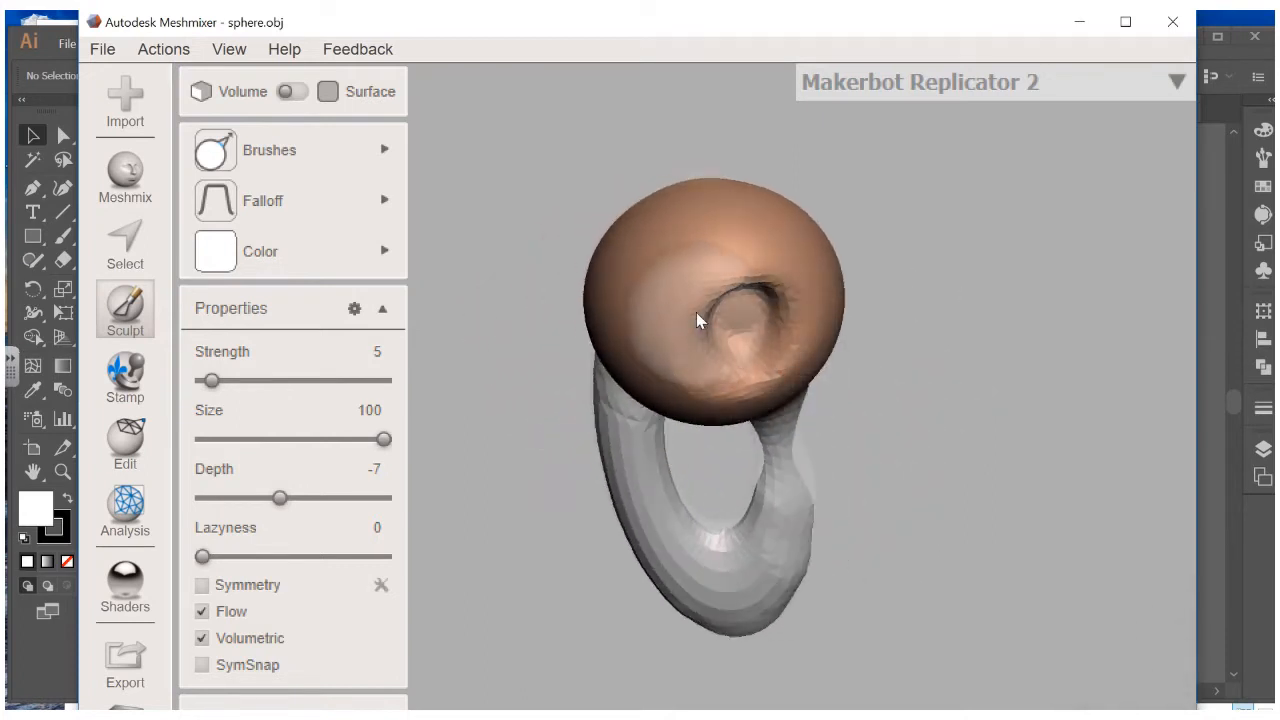
# Soften the hollow with BubbleSmooth and ShrinkSmooth strokes, then zoom out
pyautogui.moveTo(272, 176)
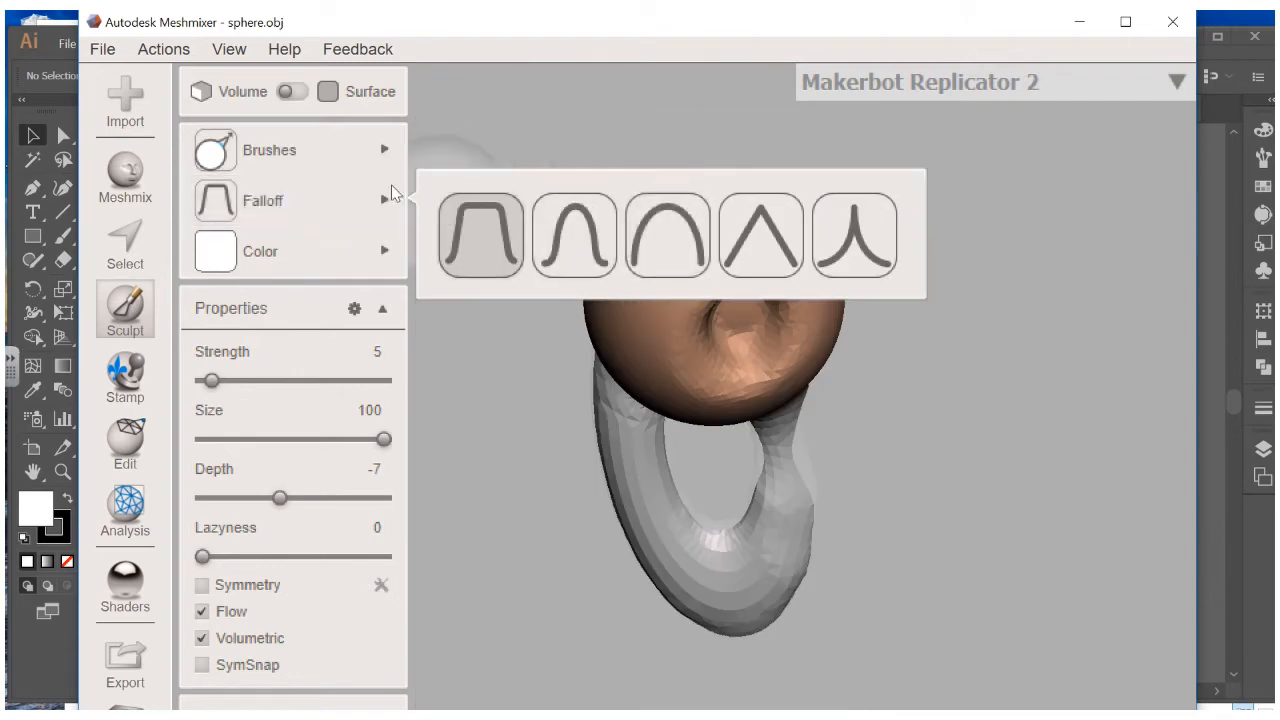
pyautogui.moveTo(300, 150)
pyautogui.click(683, 440)
pyautogui.moveTo(683, 440)
pyautogui.mouseDown()
pyautogui.moveTo(704, 313)
pyautogui.moveTo(750, 300)
pyautogui.mouseUp()
pyautogui.moveTo(370, 167)
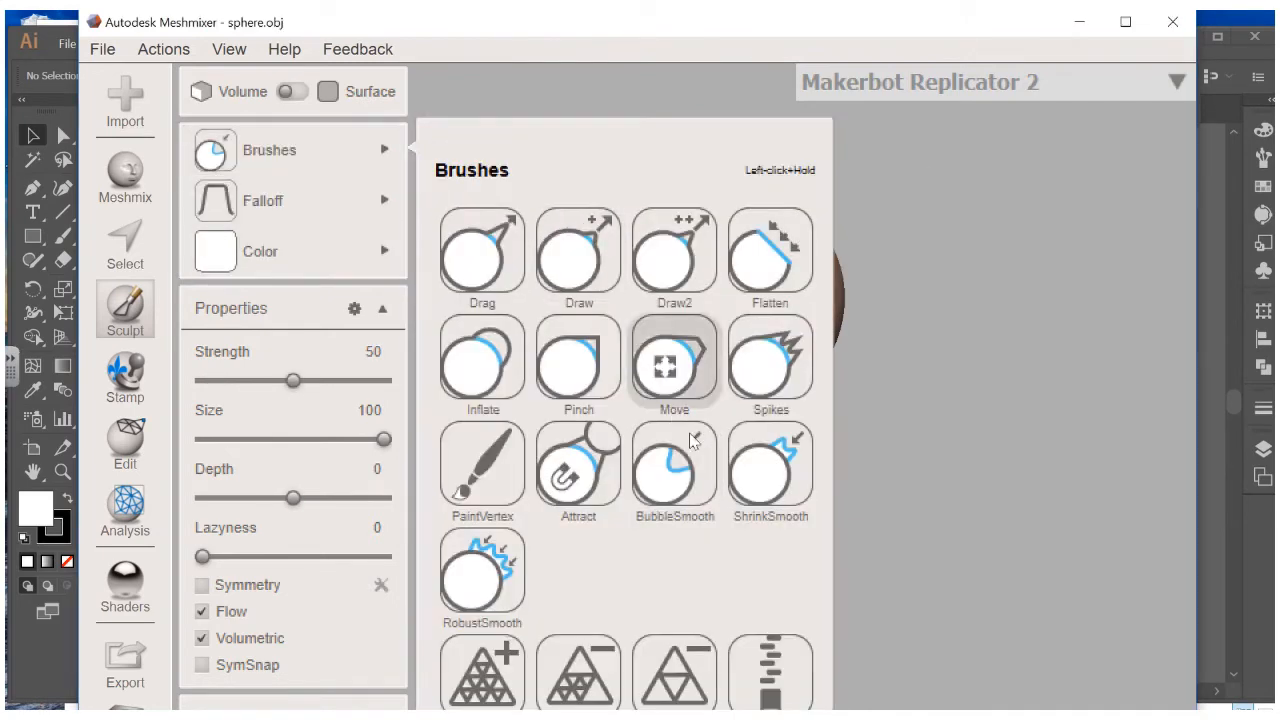
pyautogui.click(770, 465)
pyautogui.moveTo(765, 305)
pyautogui.mouseDown()
pyautogui.moveTo(718, 385)
pyautogui.moveTo(766, 286)
pyautogui.moveTo(634, 400)
pyautogui.mouseUp()
pyautogui.moveTo(634, 400)
pyautogui.mouseDown(button='right')
pyautogui.moveTo(844, 462)
pyautogui.moveTo(943, 608)
pyautogui.moveTo(909, 606)
pyautogui.moveTo(726, 511)
pyautogui.moveTo(733, 473)
pyautogui.mouseUp(button='right')
pyautogui.scroll(-3, 733, 474)
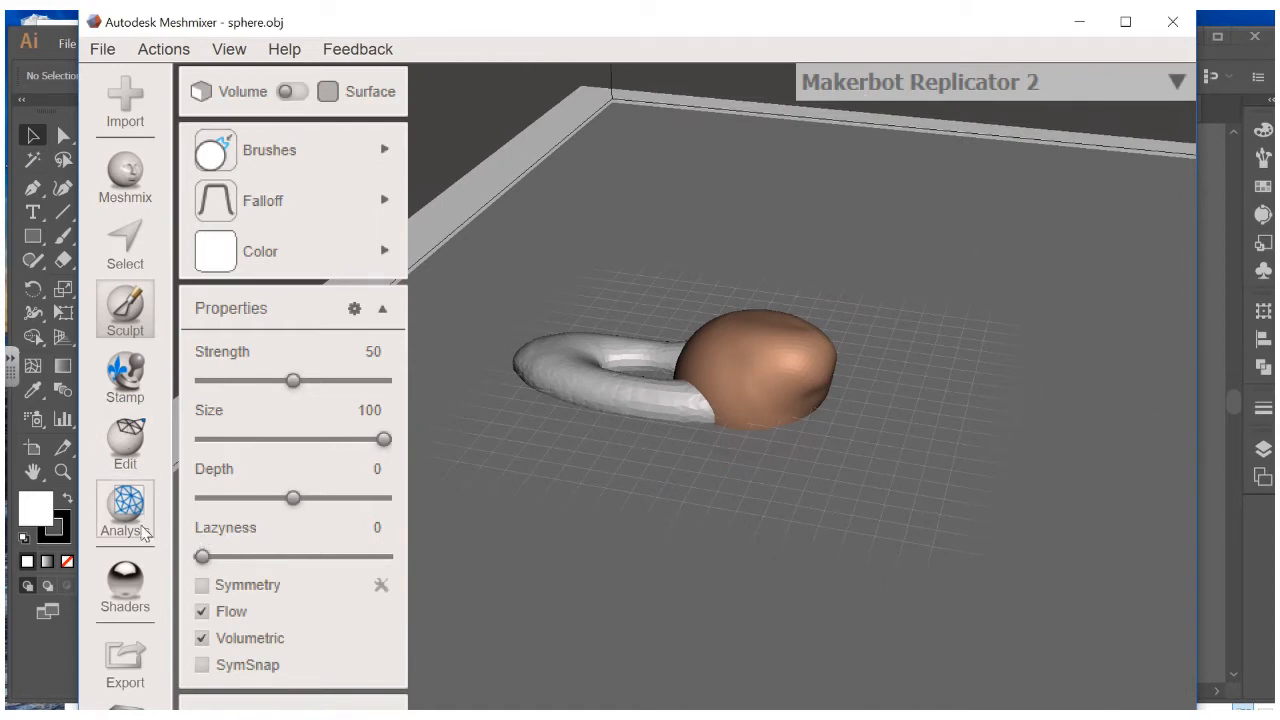
# In Transform, shift the model about 6 mm along X and stretch it along Z and Y
pyautogui.click(132, 445)
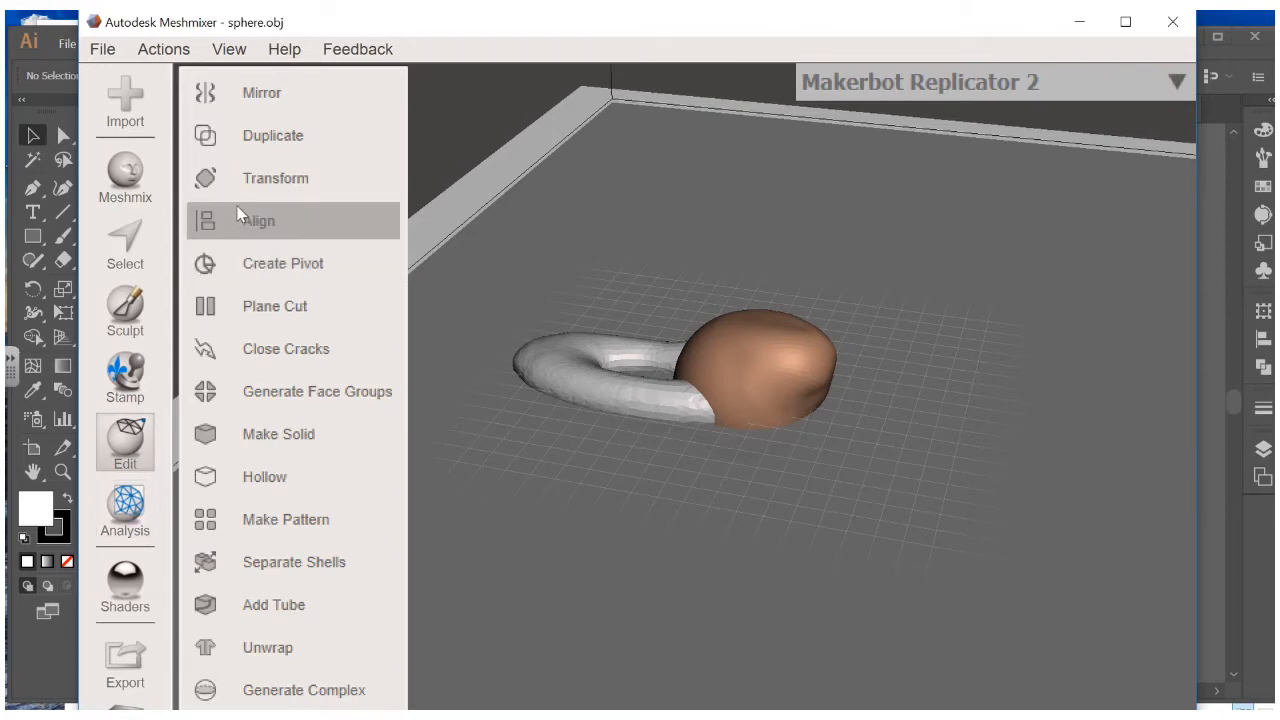
pyautogui.click(250, 180)
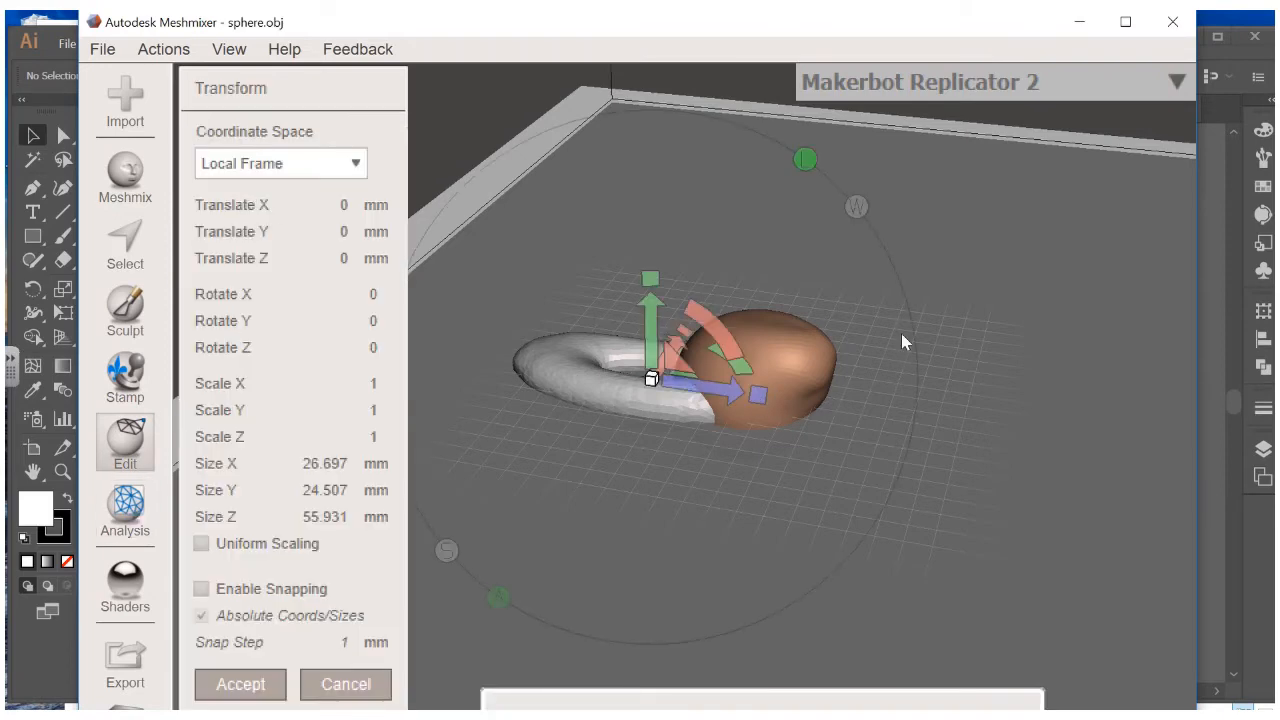
pyautogui.moveTo(901, 335); pyautogui.dragTo(714, 400, button='right')
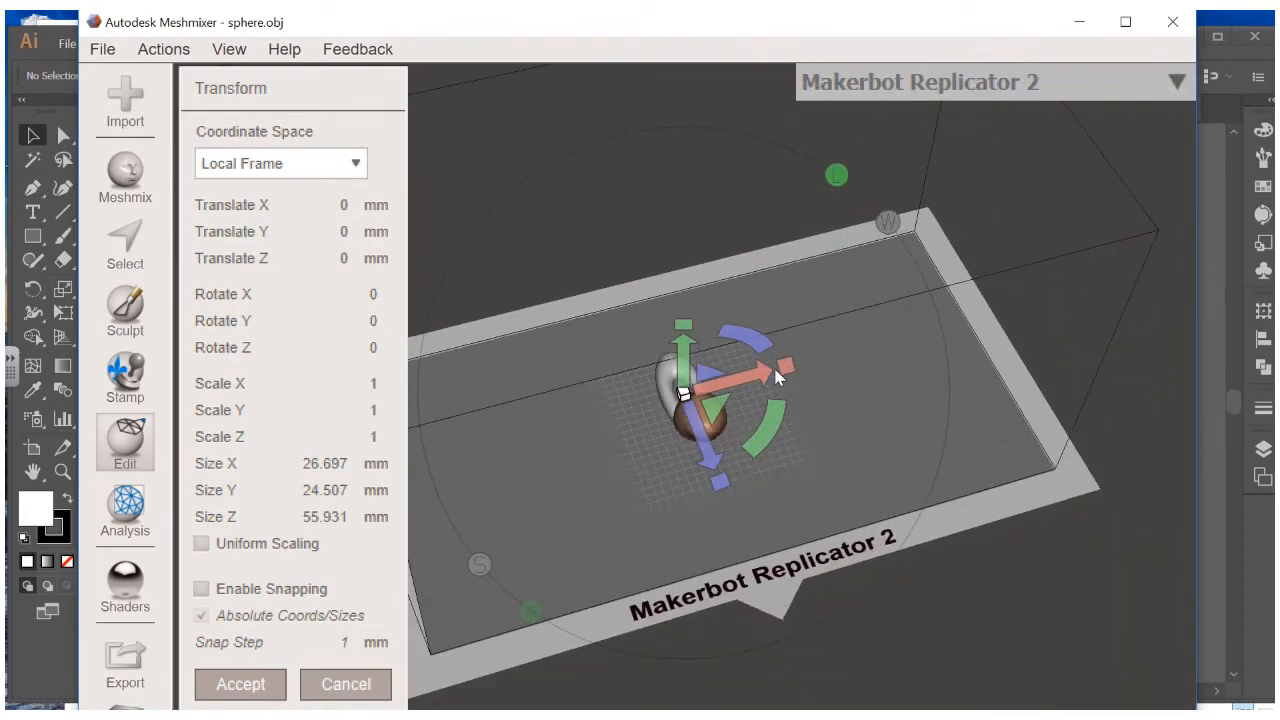
pyautogui.moveTo(777, 375); pyautogui.dragTo(807, 366)
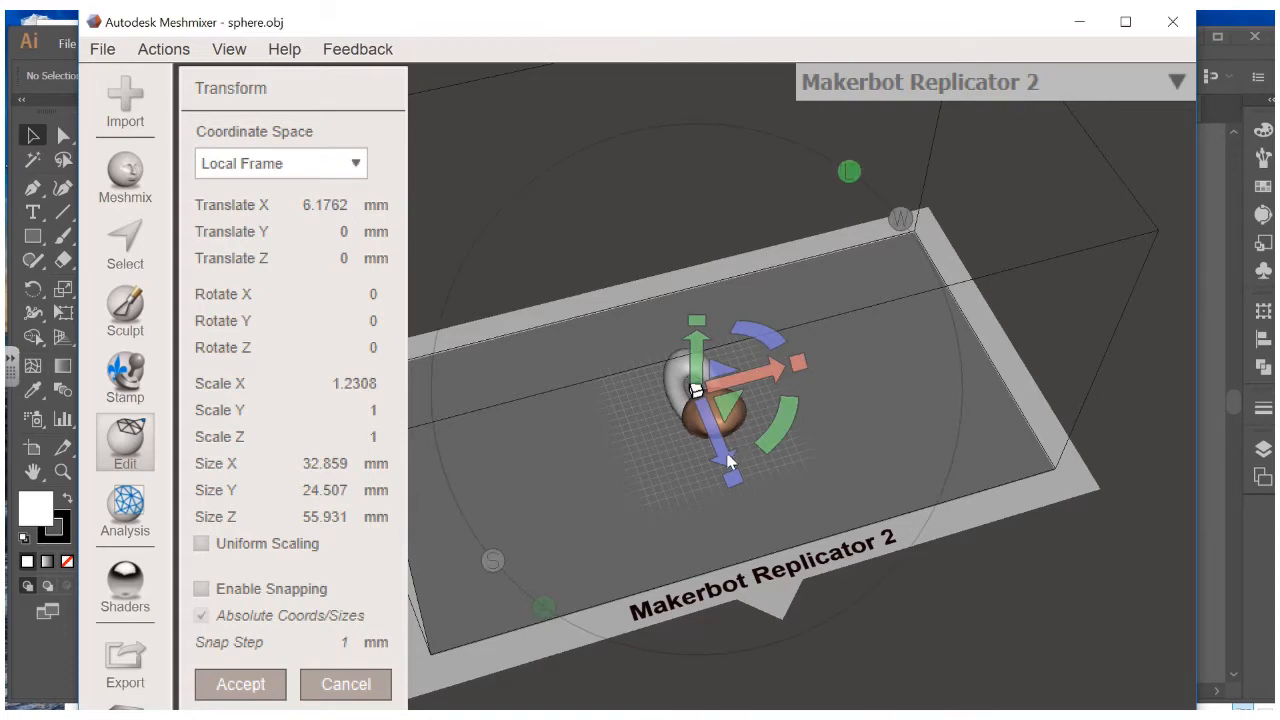
pyautogui.moveTo(733, 477); pyautogui.dragTo(735, 484)
pyautogui.moveTo(695, 331)
pyautogui.mouseDown()
pyautogui.moveTo(694, 307)
pyautogui.moveTo(695, 322)
pyautogui.mouseUp()
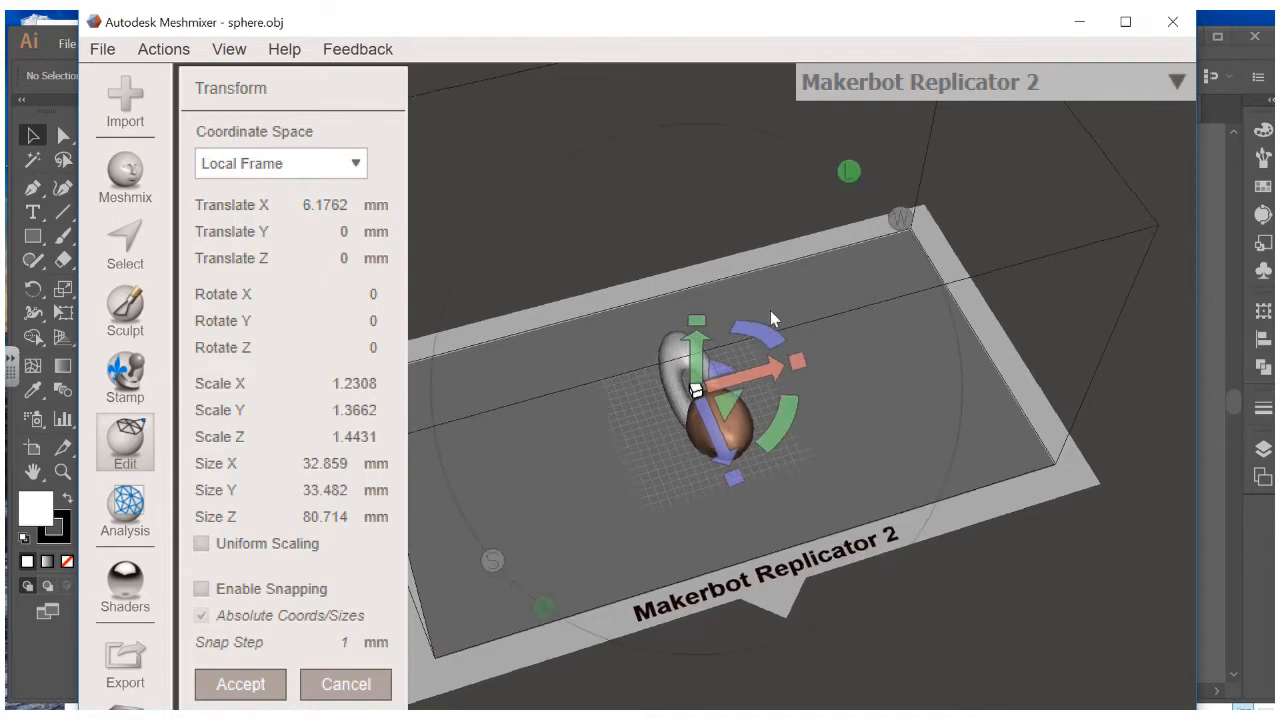
pyautogui.moveTo(770, 318); pyautogui.dragTo(889, 242, button='right')
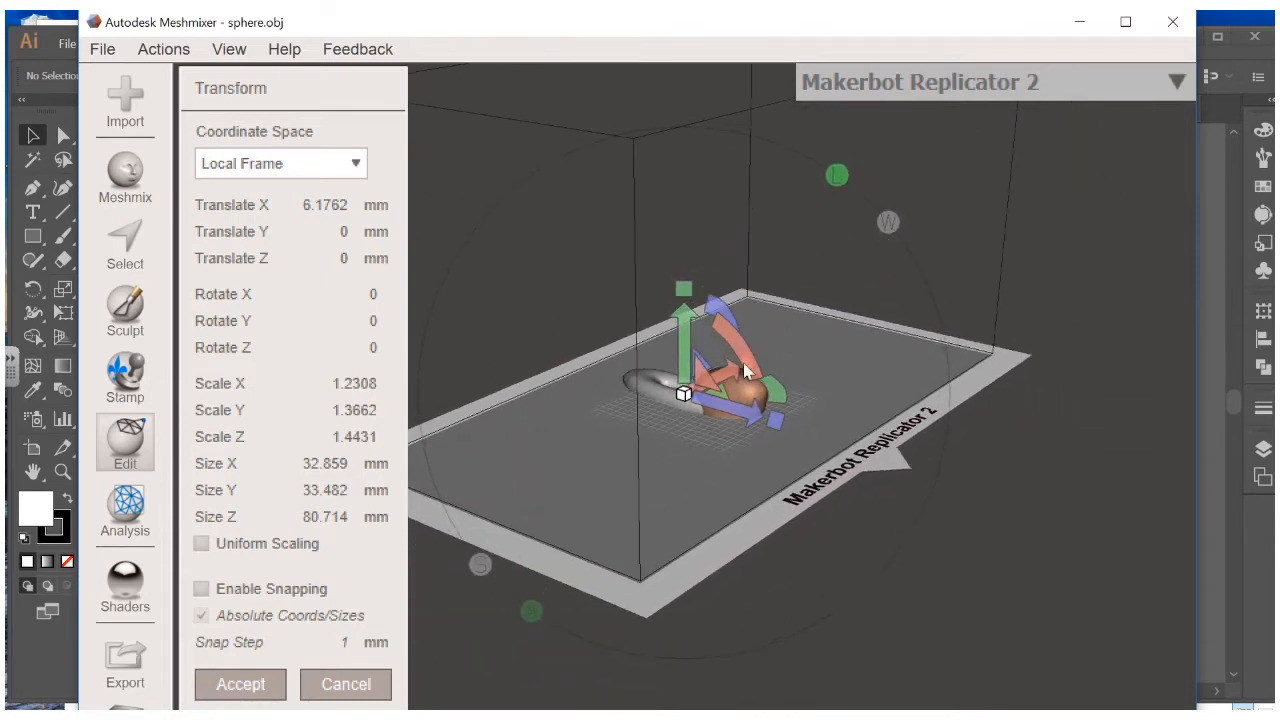
pyautogui.moveTo(716, 382); pyautogui.dragTo(731, 350, button='right')
# Move the model about 45 mm along Y and stretch it to 118.61 mm tall
pyautogui.moveTo(683, 333); pyautogui.dragTo(706, 168)
pyautogui.moveTo(775, 312); pyautogui.dragTo(781, 342, button='right')
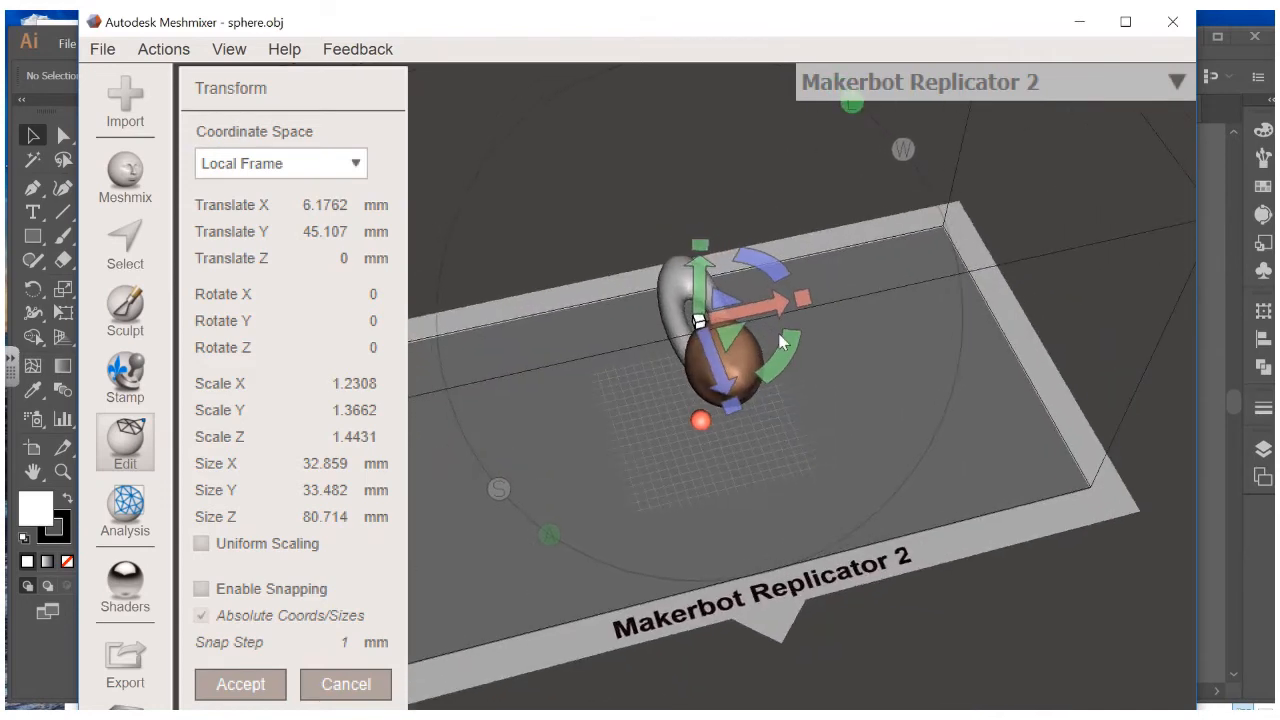
pyautogui.moveTo(780, 311); pyautogui.dragTo(825, 291)
pyautogui.moveTo(714, 246); pyautogui.dragTo(714, 229)
pyautogui.moveTo(741, 405); pyautogui.dragTo(754, 436)
pyautogui.moveTo(754, 436); pyautogui.dragTo(785, 448, button='right')
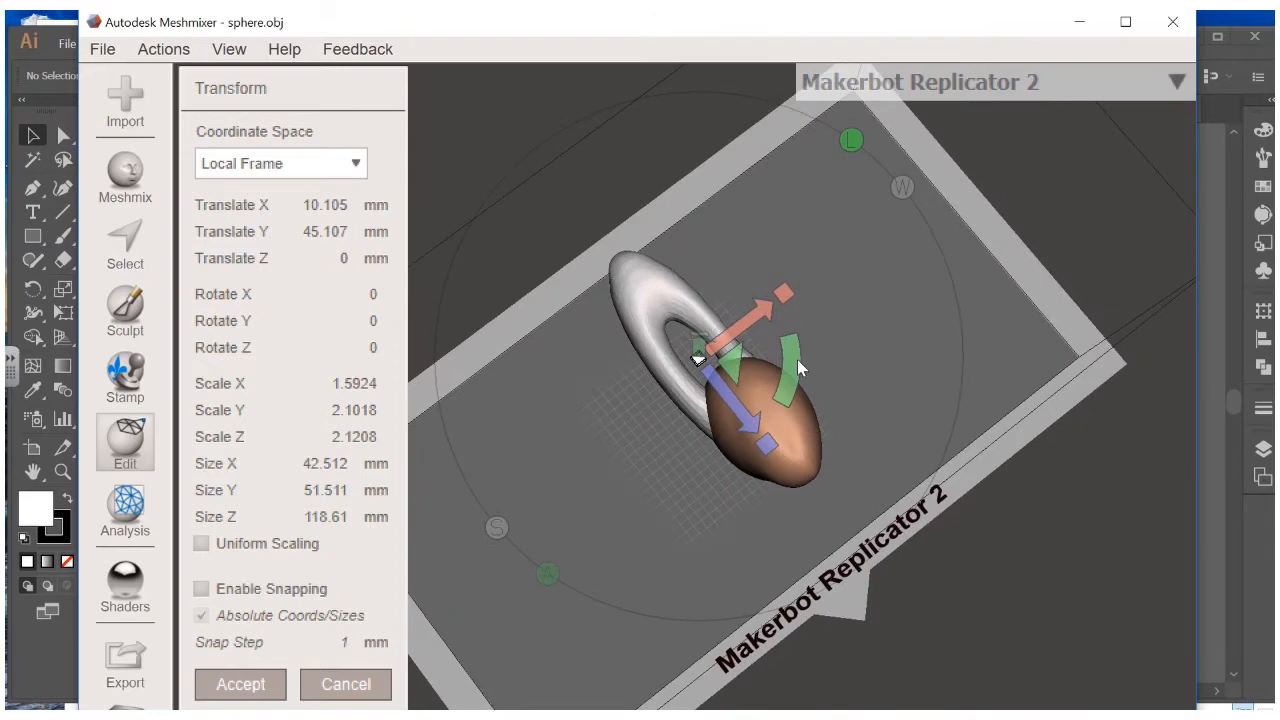
# Rotate the model -86.22° about Y and accept the transform
pyautogui.moveTo(797, 359); pyautogui.dragTo(727, 512)
pyautogui.moveTo(727, 512); pyautogui.dragTo(660, 258, button='right')
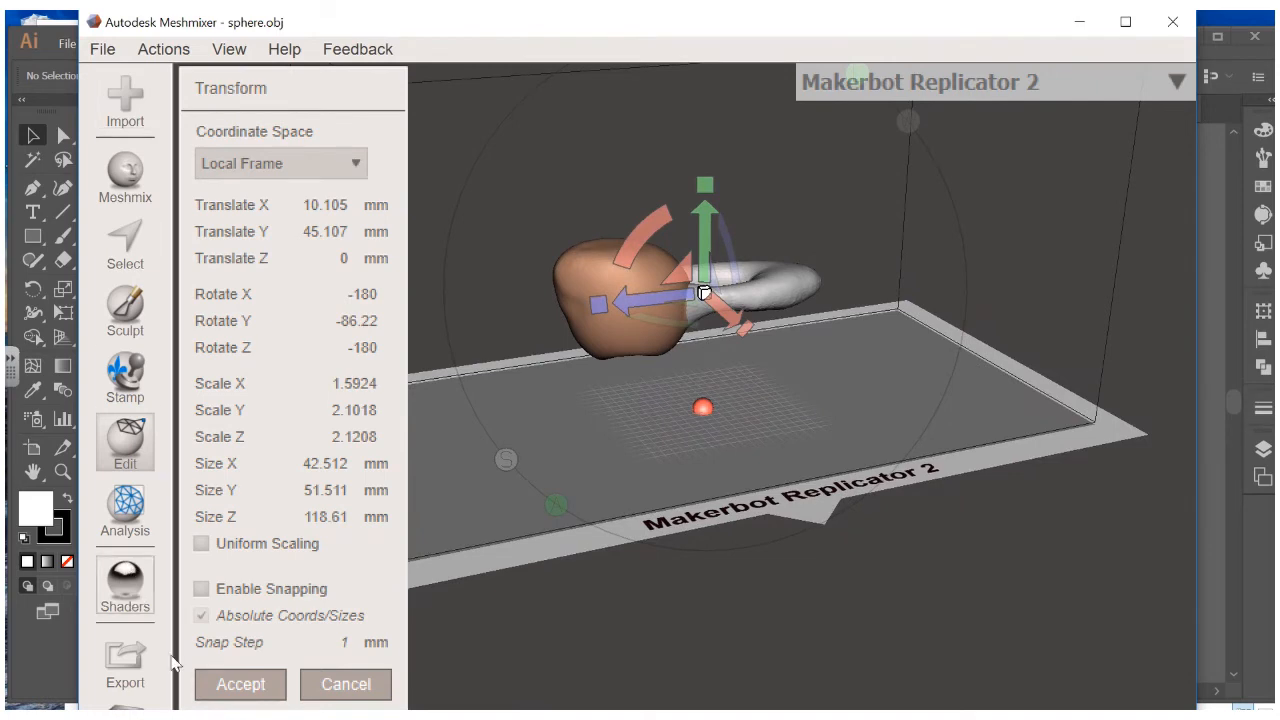
pyautogui.click(240, 684)
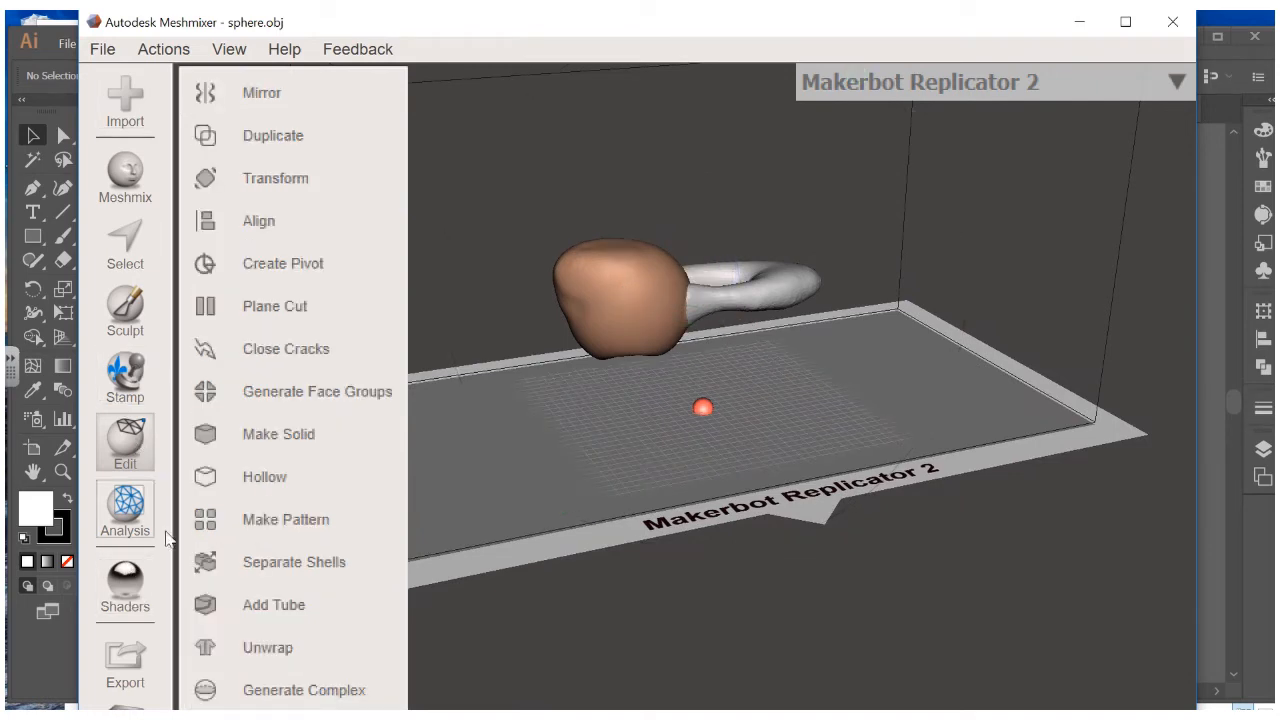
# Export the sculpture as OBJ, adding the maker's name before the 'Hand Held Sculpture' file name
pyautogui.click(121, 673)
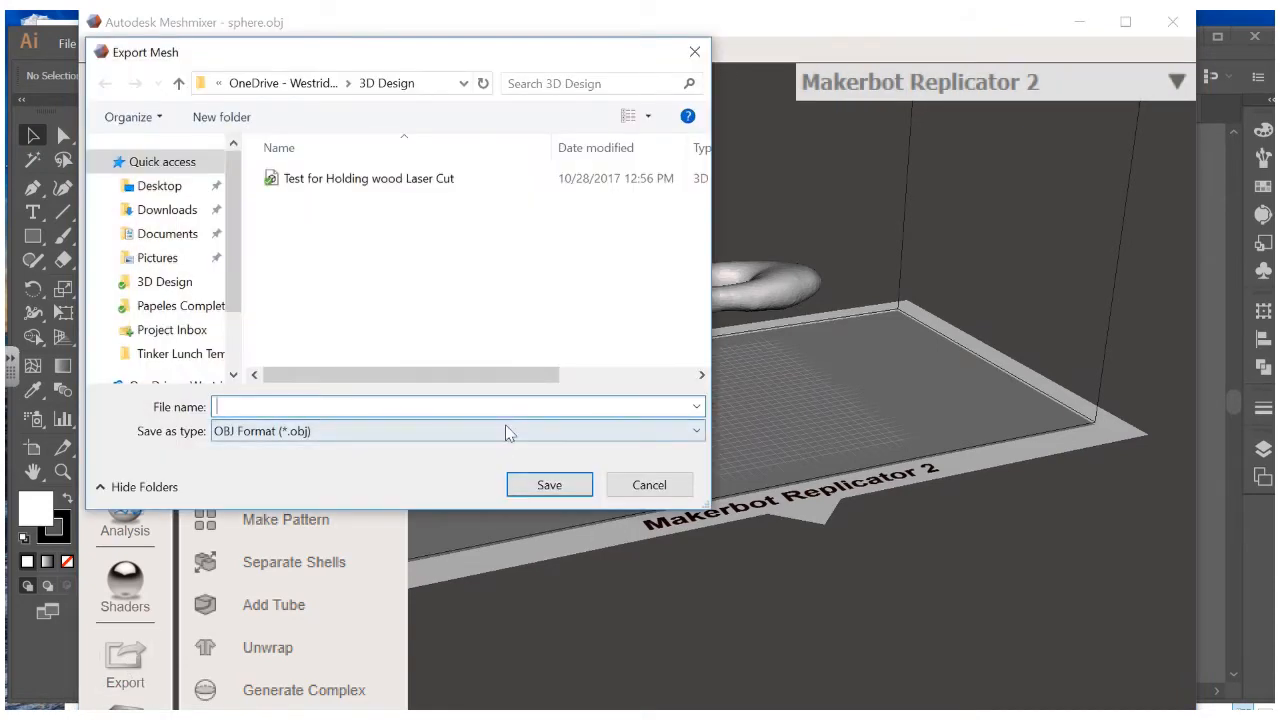
pyautogui.click(507, 432)
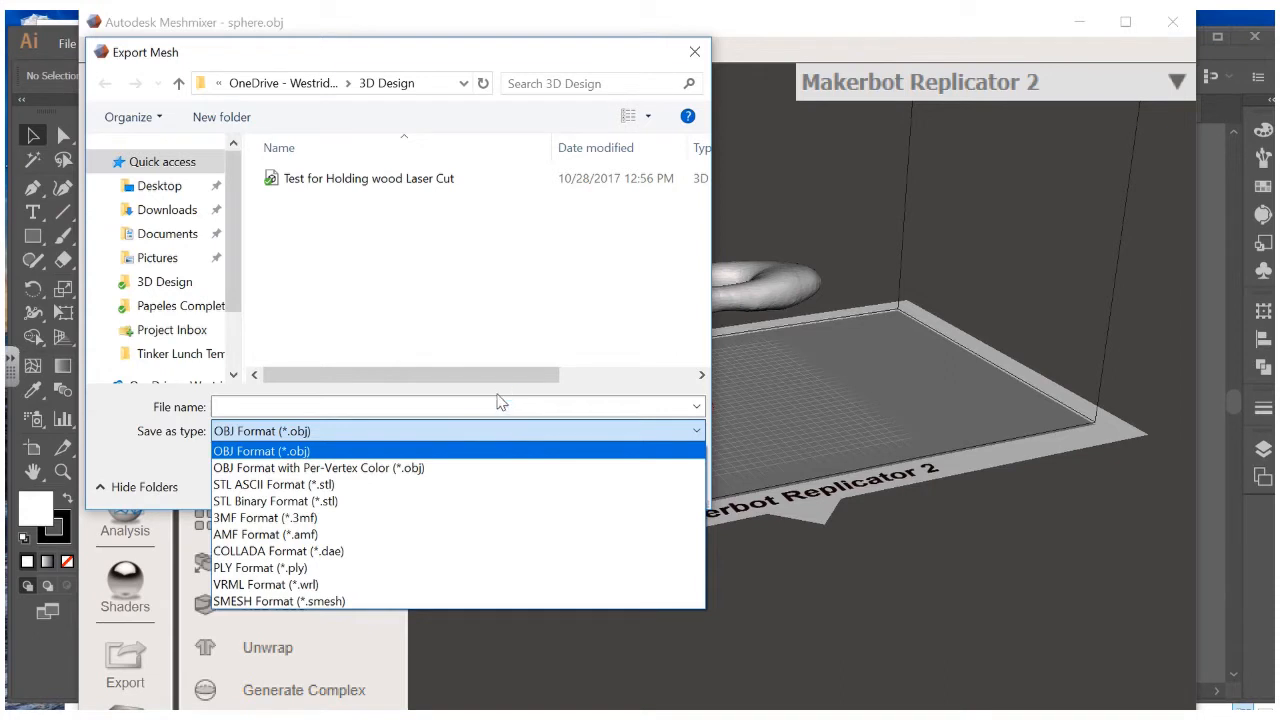
pyautogui.click(499, 412)
pyautogui.click(501, 406)
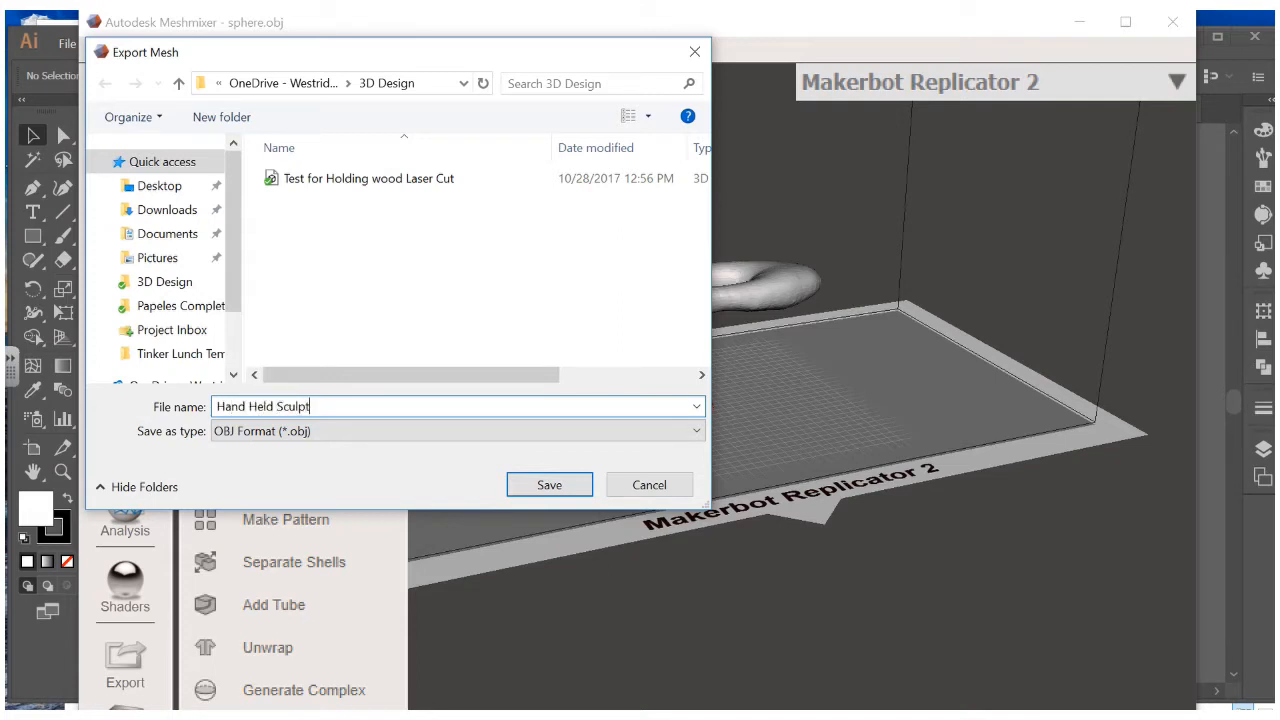
pyautogui.press('Left')
pyautogui.press('Left')
pyautogui.press('Left')
pyautogui.press('Left')
pyautogui.press('Left')
pyautogui.press('Left')
pyautogui.press('Left')
pyautogui.press('Left')
pyautogui.press('Left')
pyautogui.press('Left')
pyautogui.press('Left')
pyautogui.press('Left')
pyautogui.press('Left')
pyautogui.press('Left')
pyautogui.press('Left')
pyautogui.press('Left')
pyautogui.press('Left')
pyautogui.press('Left')
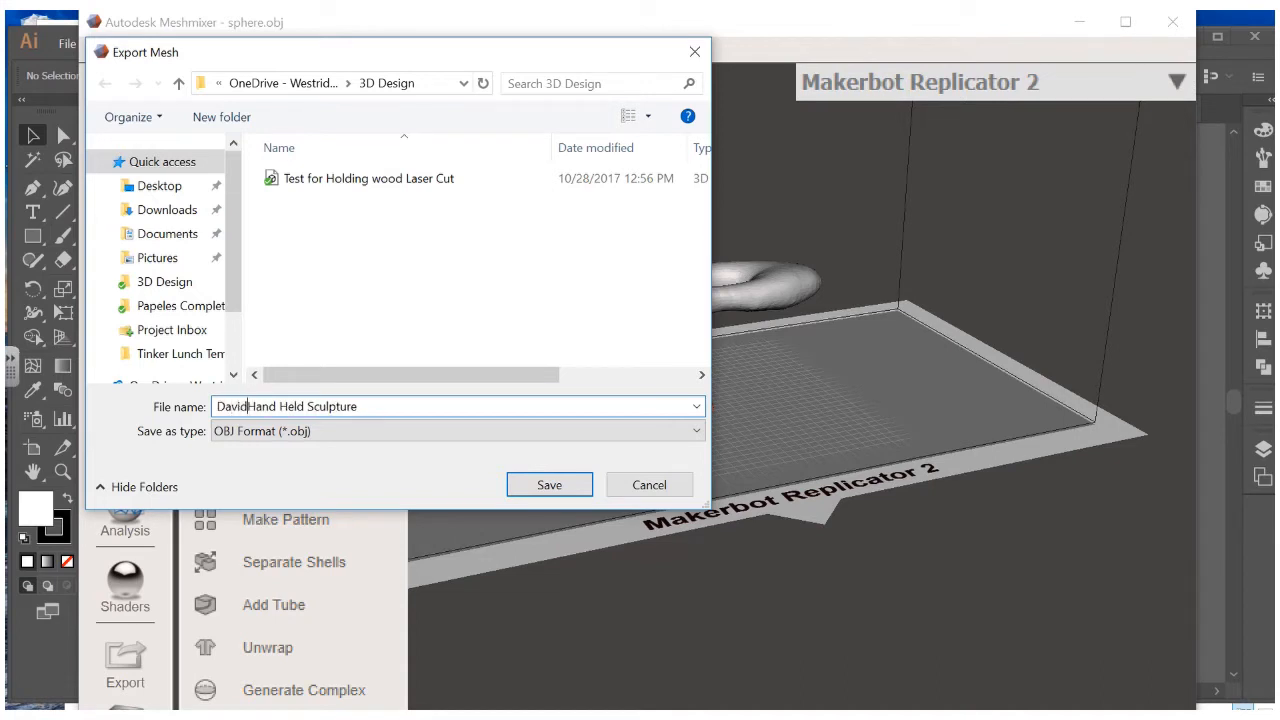
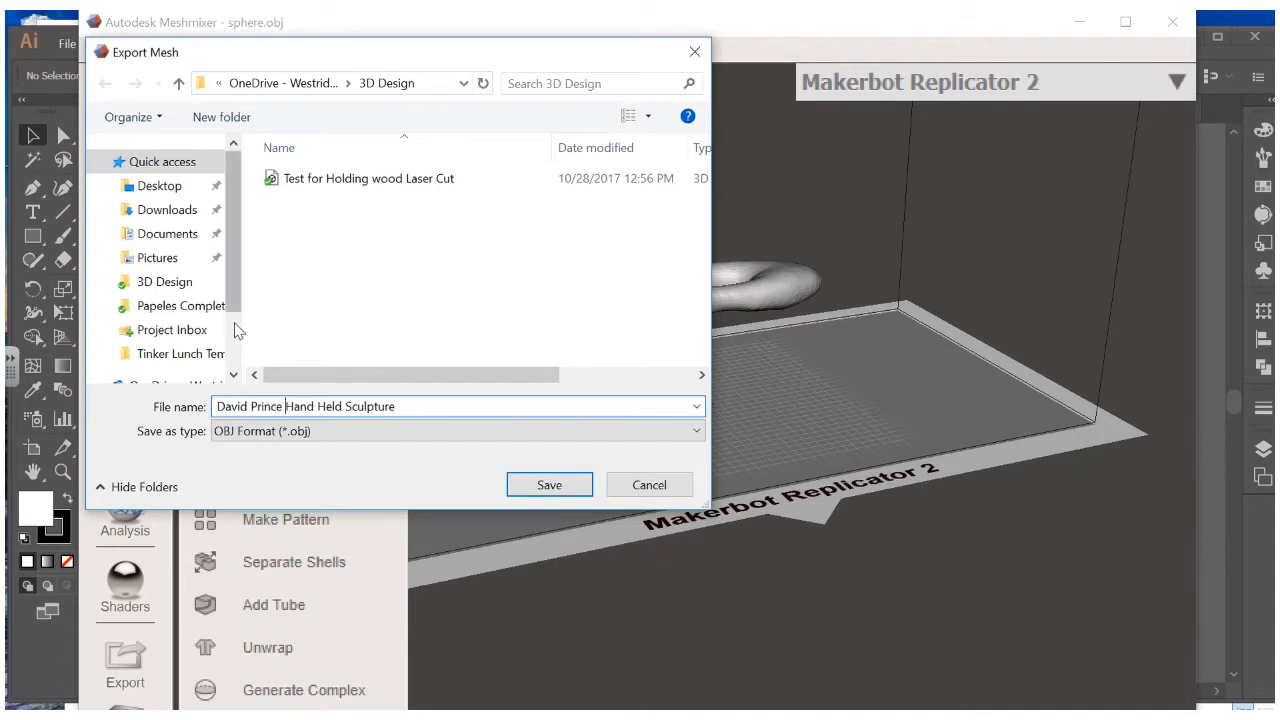
# Save the OBJ into Shared (S:) > 3D Printing > Projects in Progress > 3D Design
pyautogui.scroll(-2, 235, 325)
pyautogui.scroll(2, 235, 300)
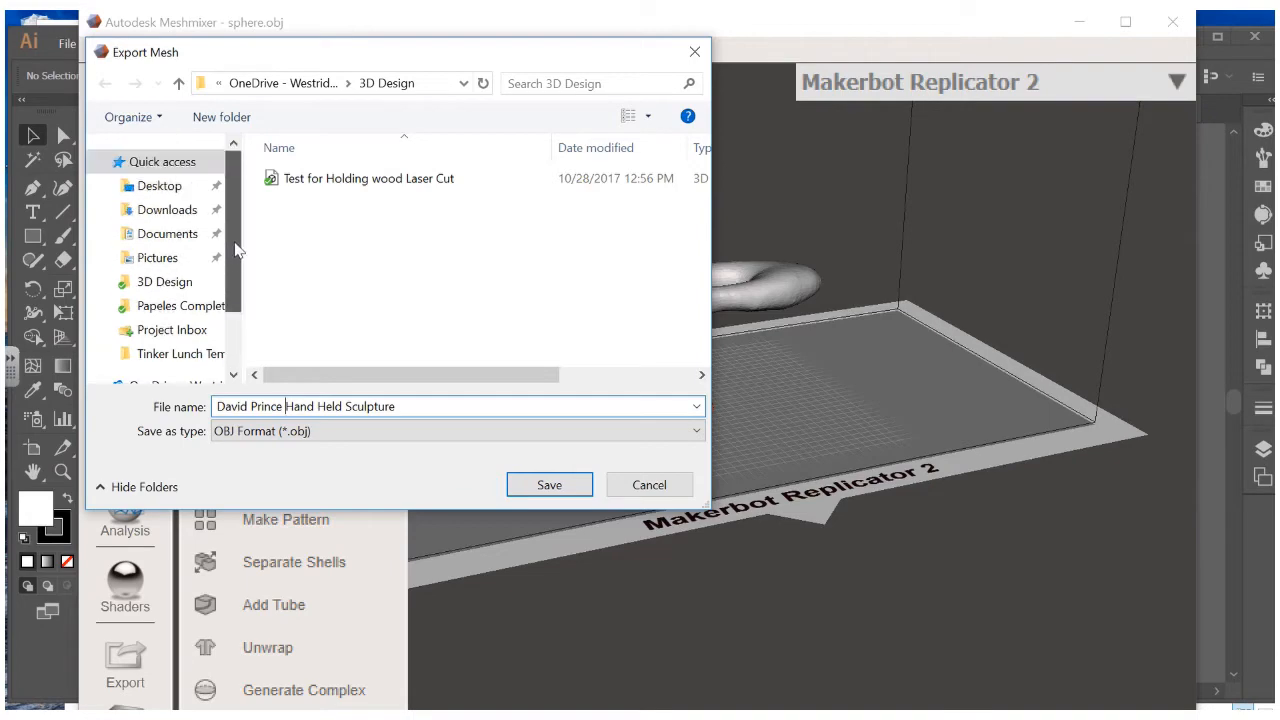
pyautogui.scroll(-2, 240, 310)
pyautogui.click(145, 330)
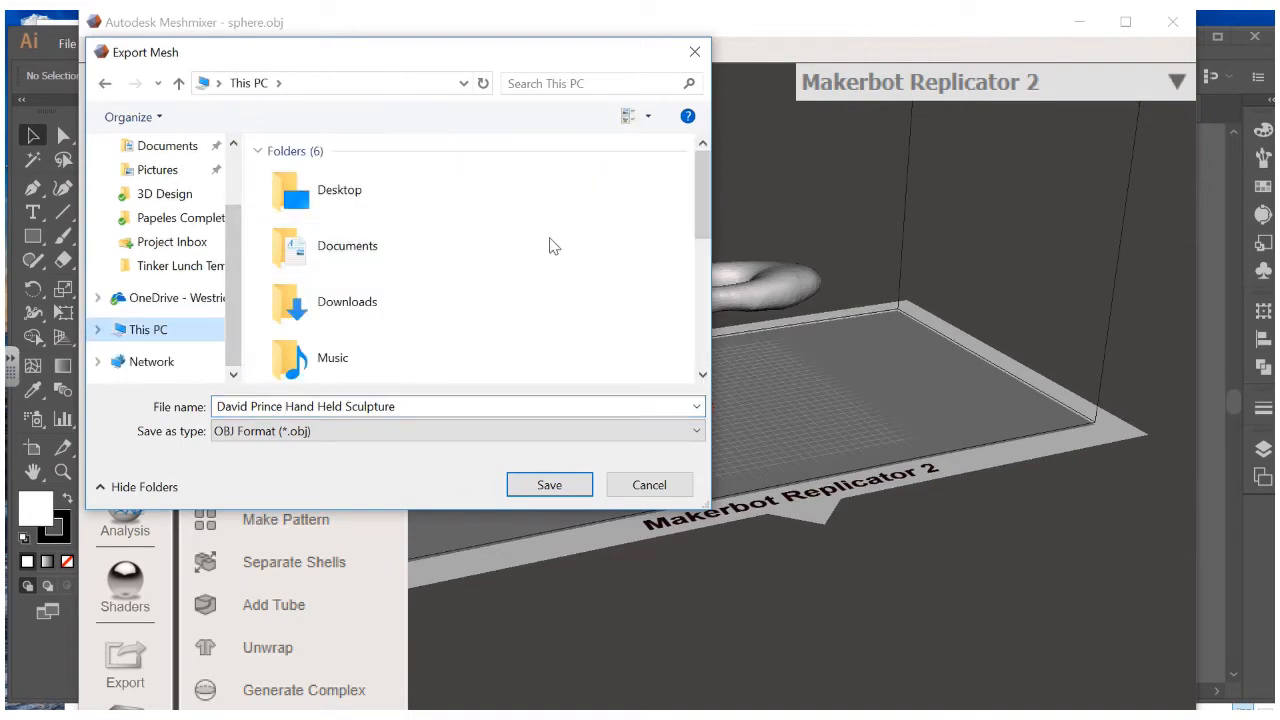
pyautogui.scroll(-5, 540, 255)
pyautogui.doubleClick(443, 343)
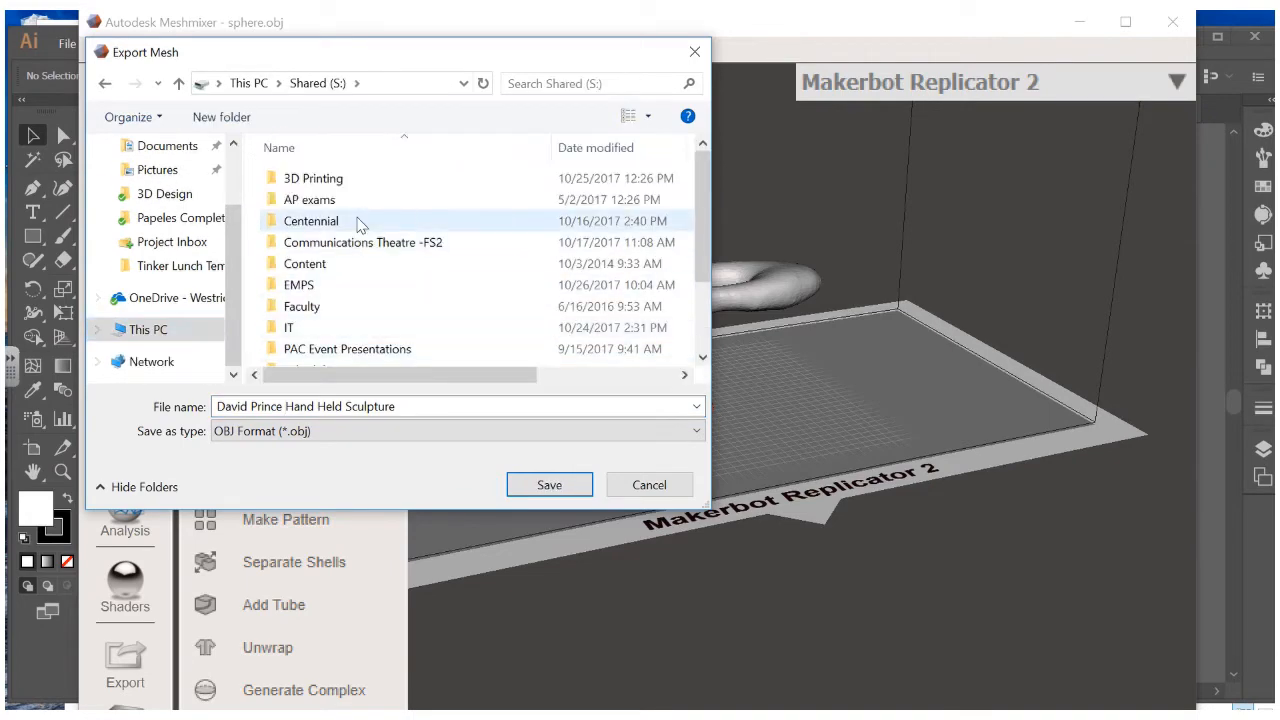
pyautogui.doubleClick(346, 180)
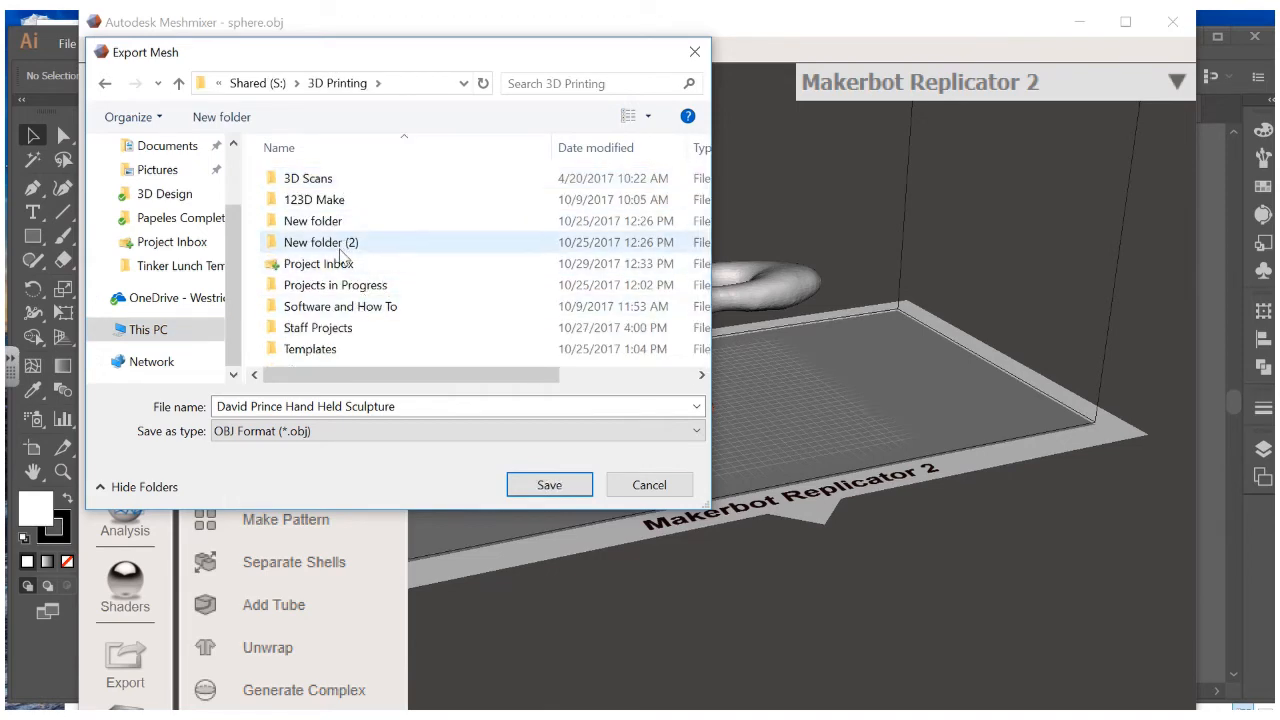
pyautogui.hscroll(1, 343, 292)
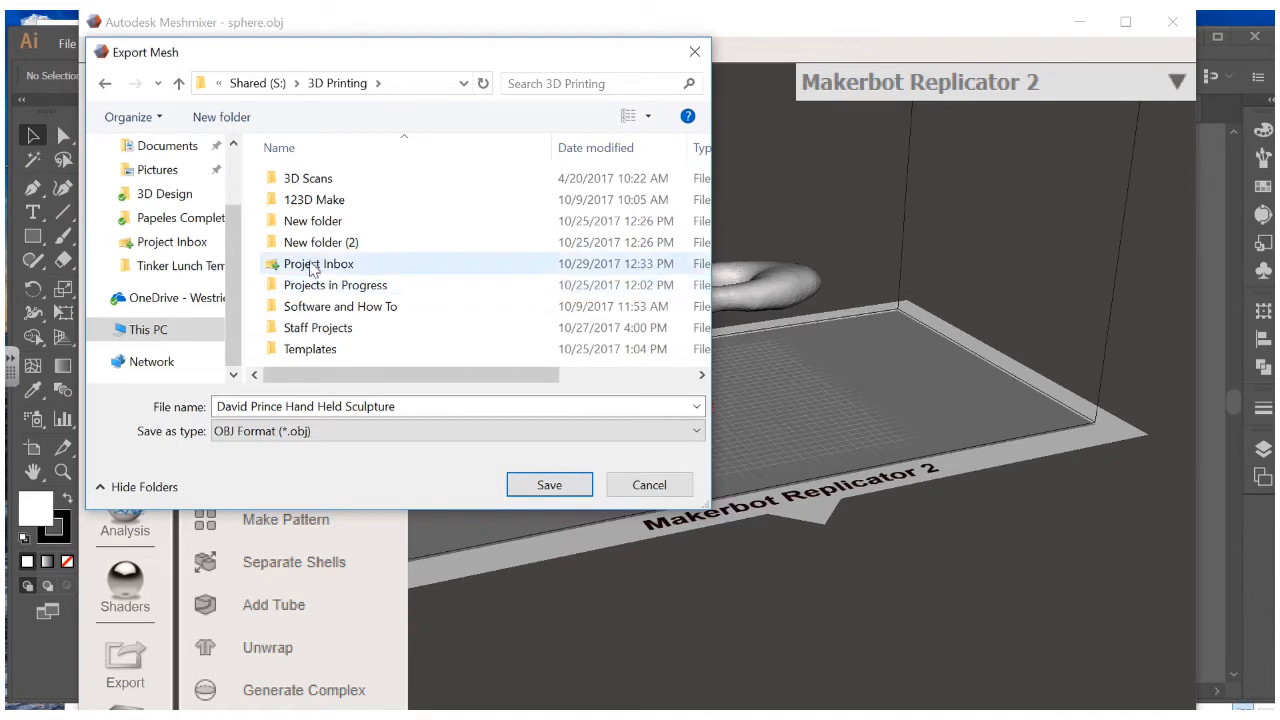
pyautogui.doubleClick(318, 287)
pyautogui.doubleClick(310, 176)
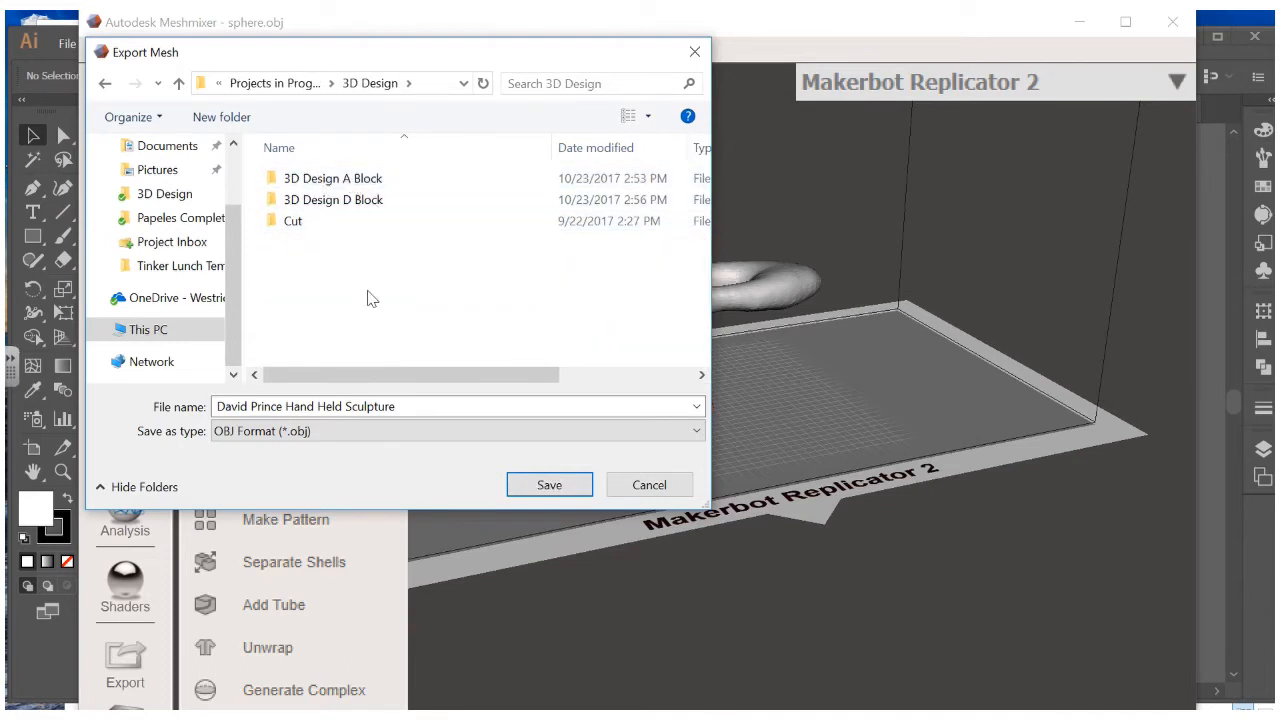
pyautogui.click(549, 485)
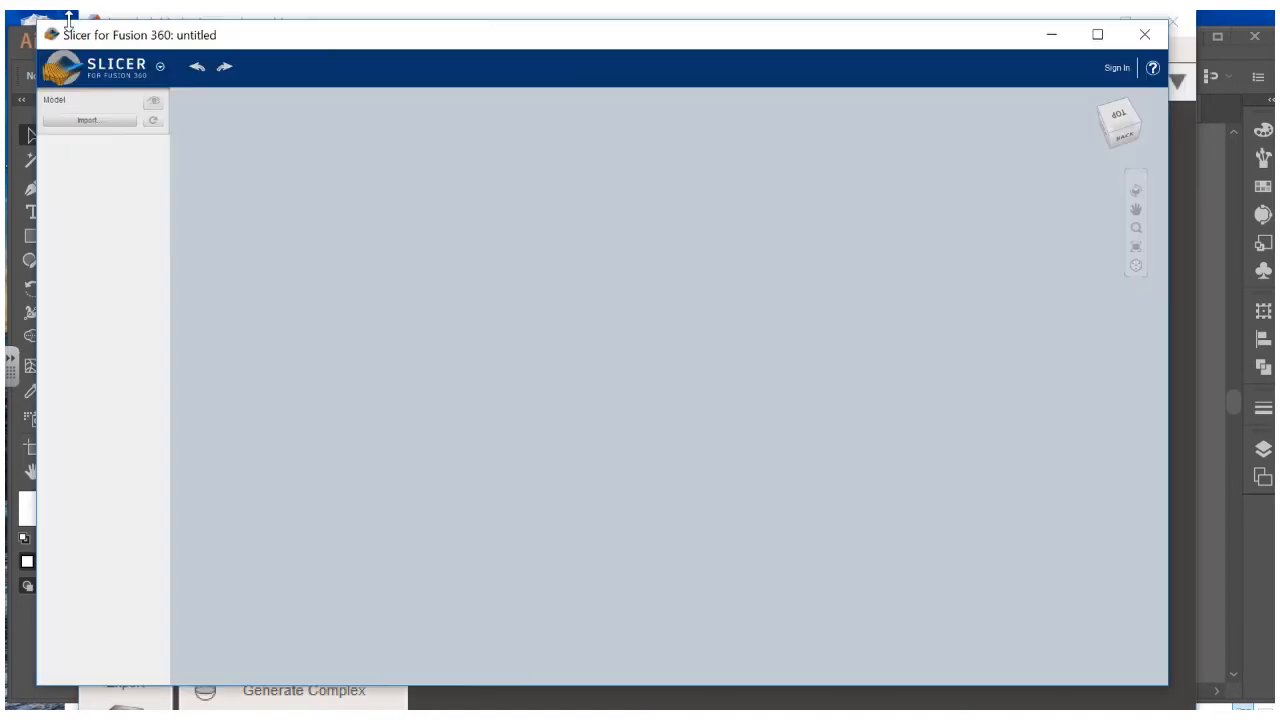
pyautogui.click(100, 66)
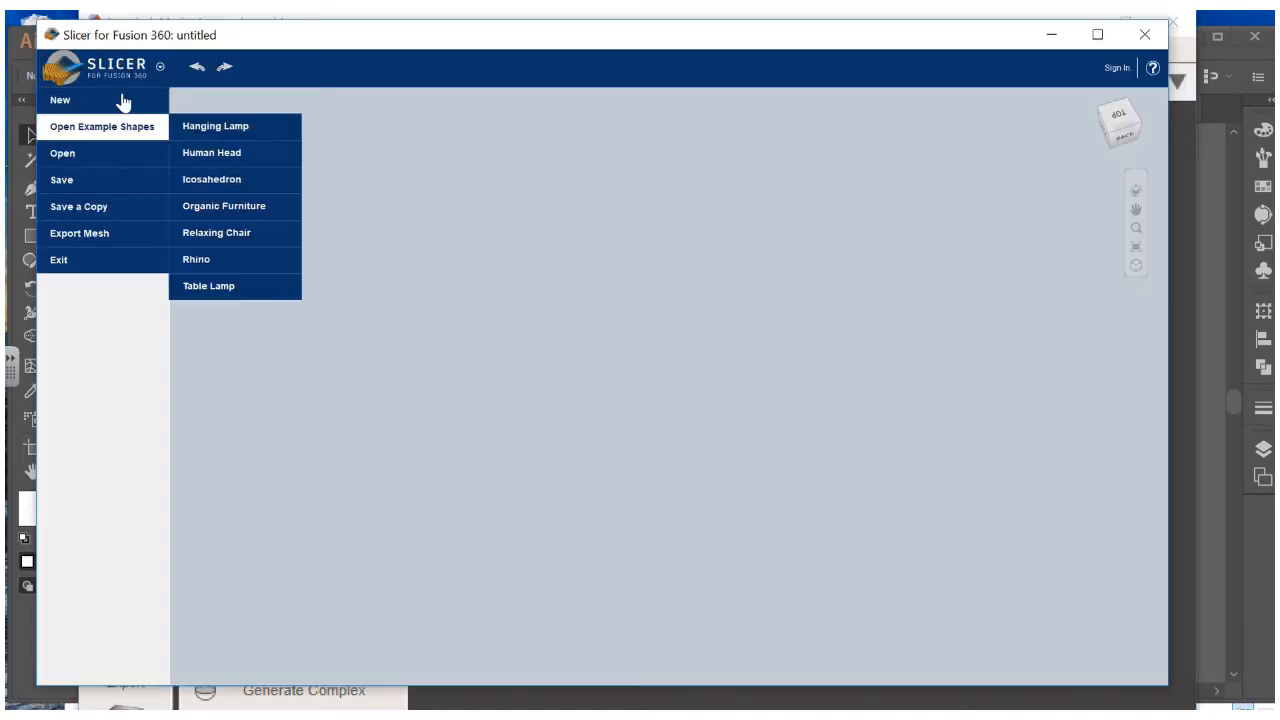
# Close Slicer's file menu, reposition its window, and start a model import
pyautogui.click(77, 45)
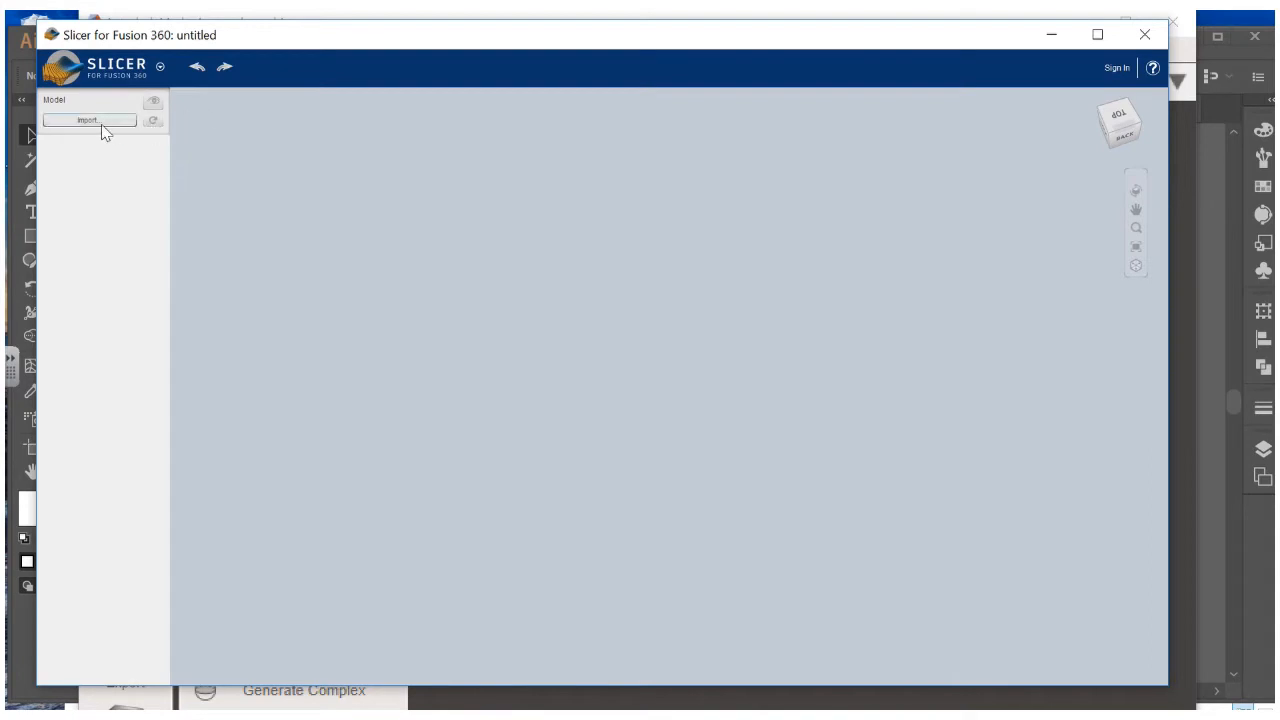
pyautogui.moveTo(294, 40); pyautogui.dragTo(309, 206)
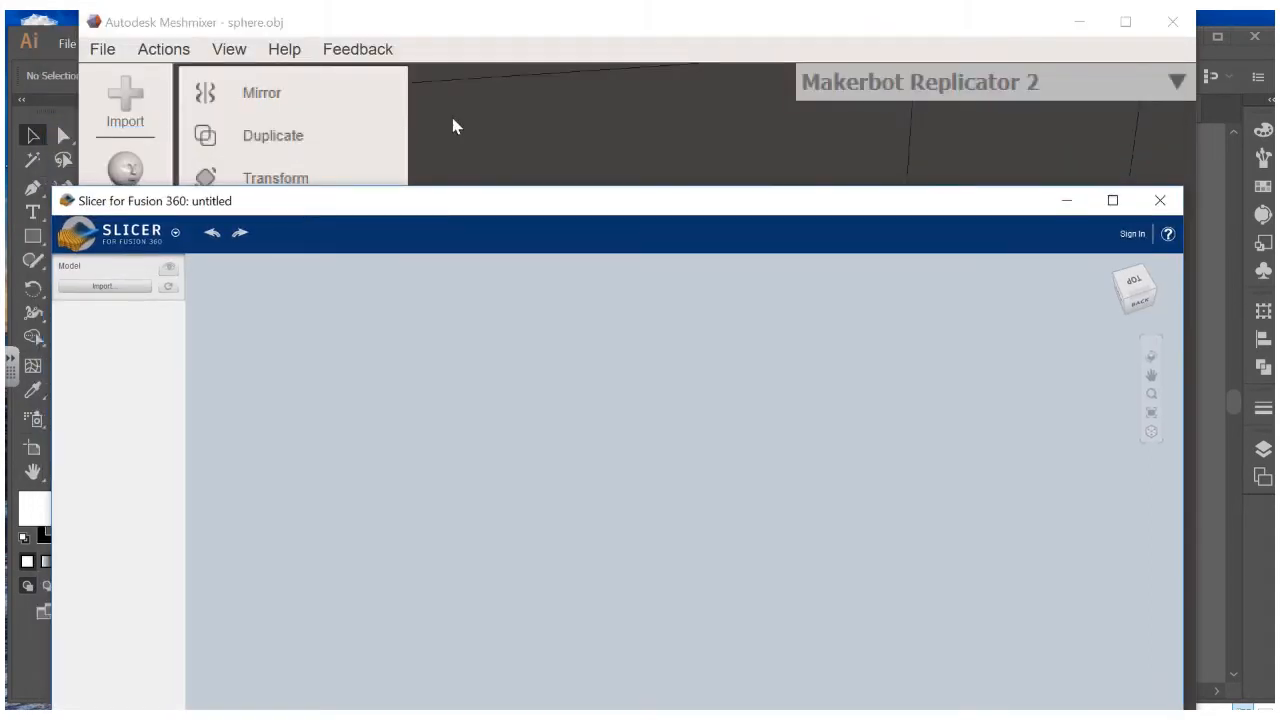
pyautogui.moveTo(429, 208); pyautogui.dragTo(428, 47)
pyautogui.click(126, 121)
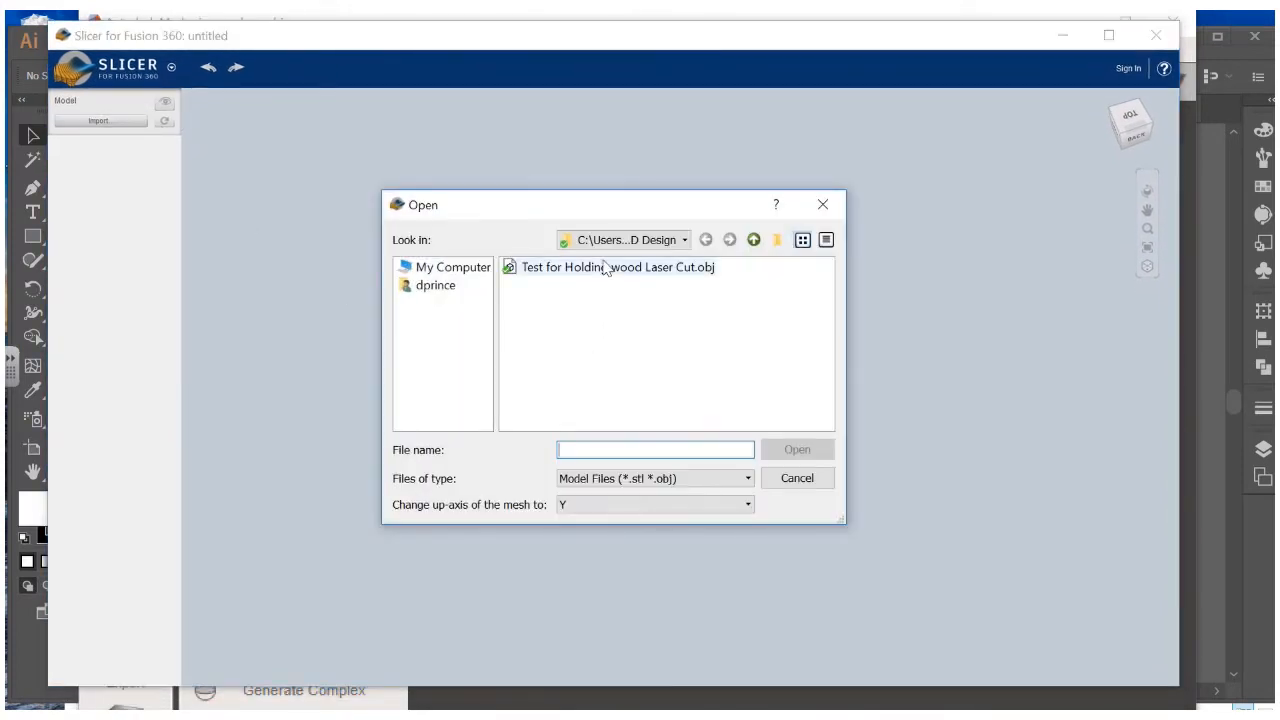
# Enlarge the Open dialog and browse the C: and P: drives for the model
pyautogui.click(628, 240)
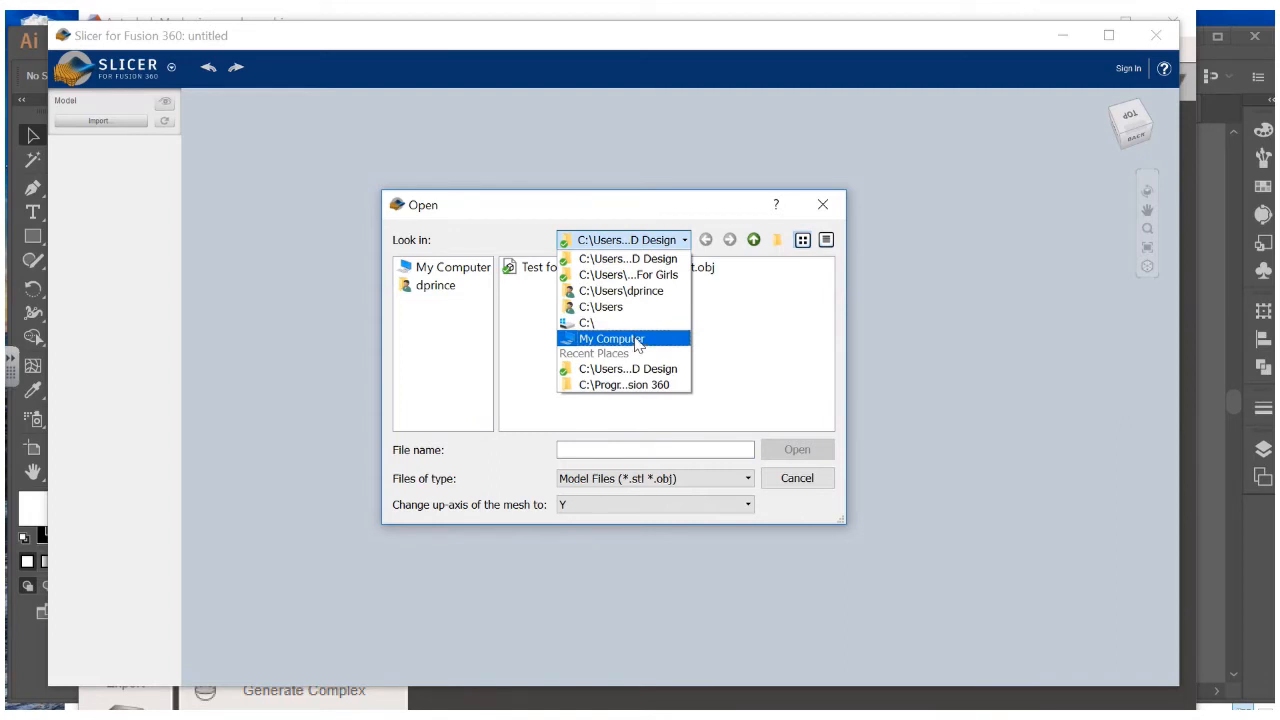
pyautogui.click(638, 340)
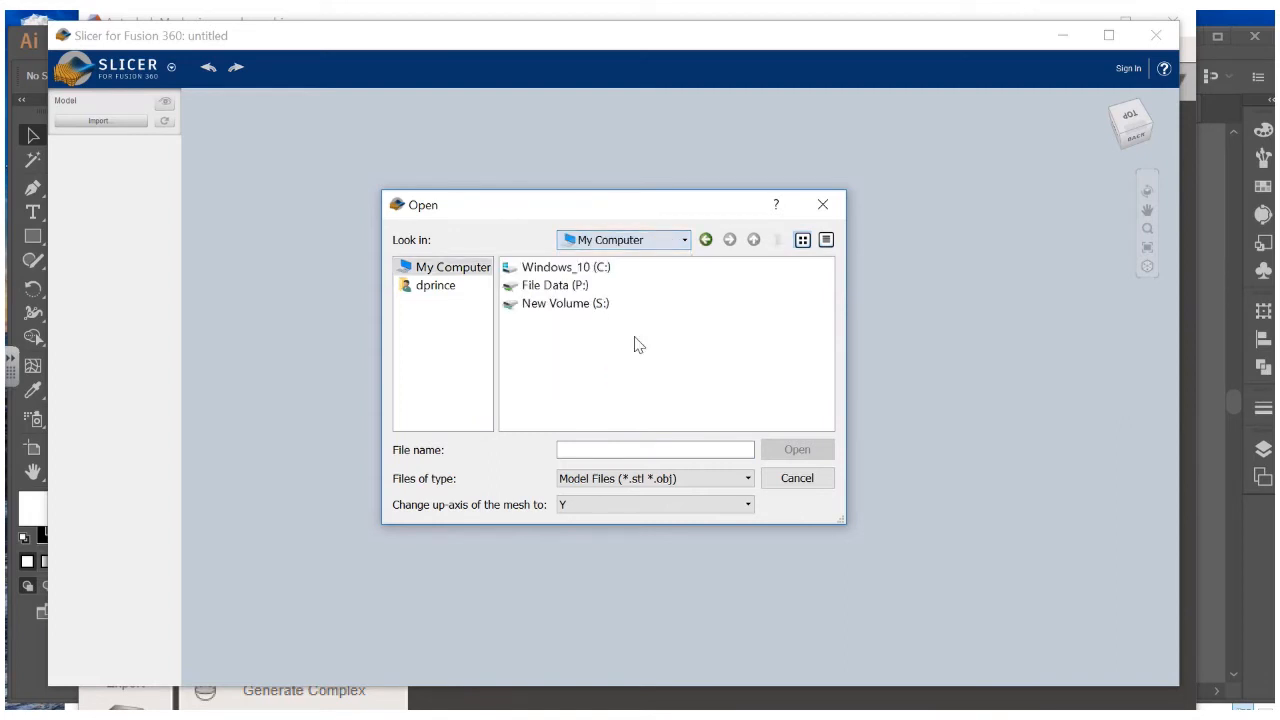
pyautogui.click(449, 288)
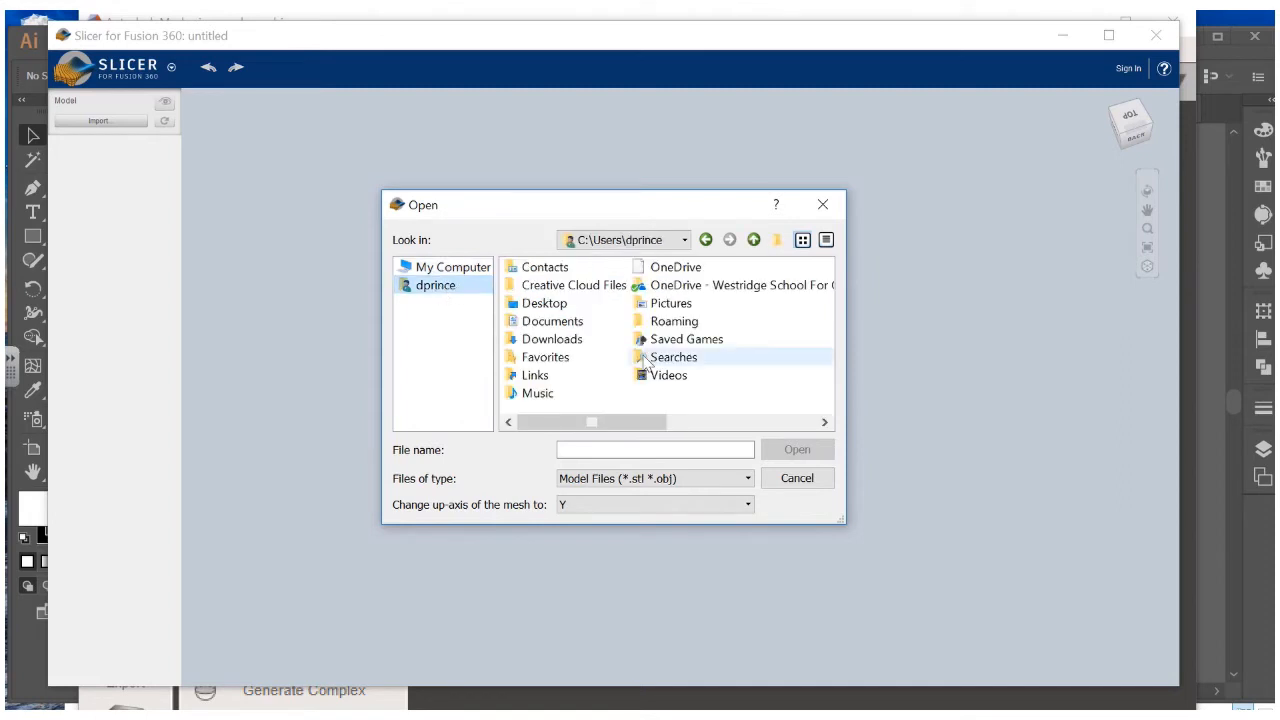
pyautogui.click(671, 419)
pyautogui.moveTo(697, 419); pyautogui.dragTo(519, 417)
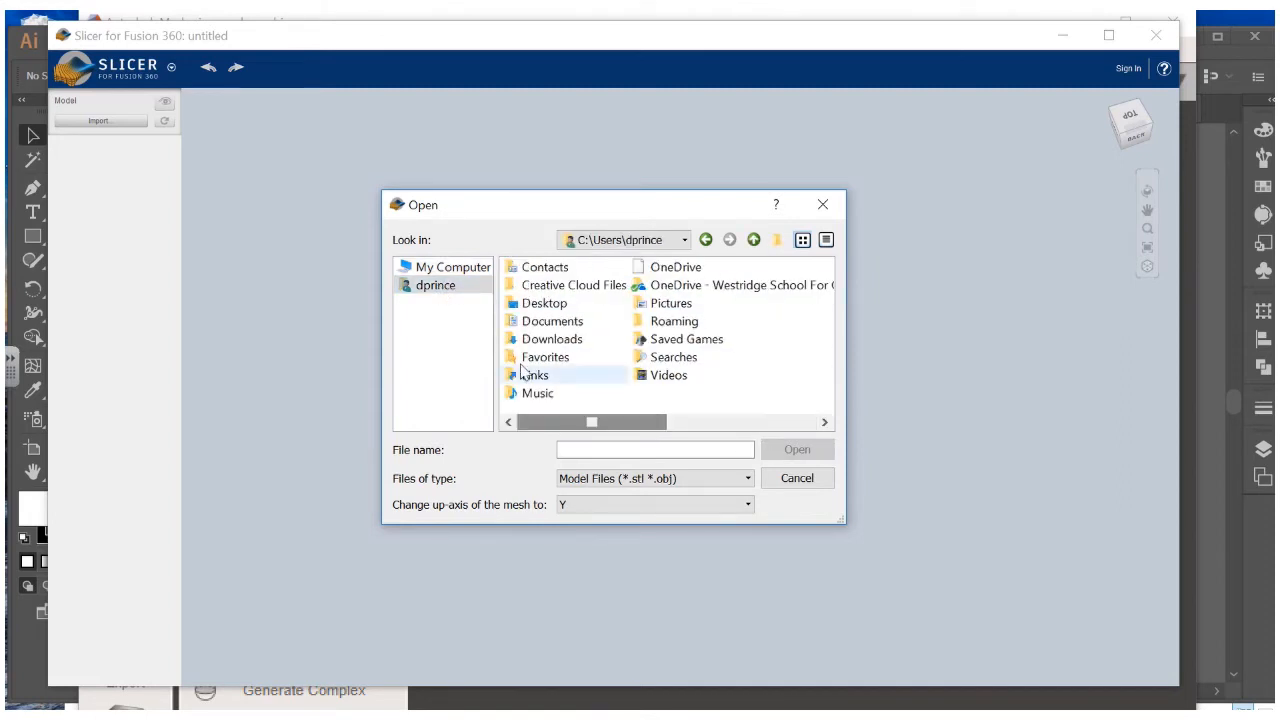
pyautogui.moveTo(842, 519); pyautogui.dragTo(1090, 628)
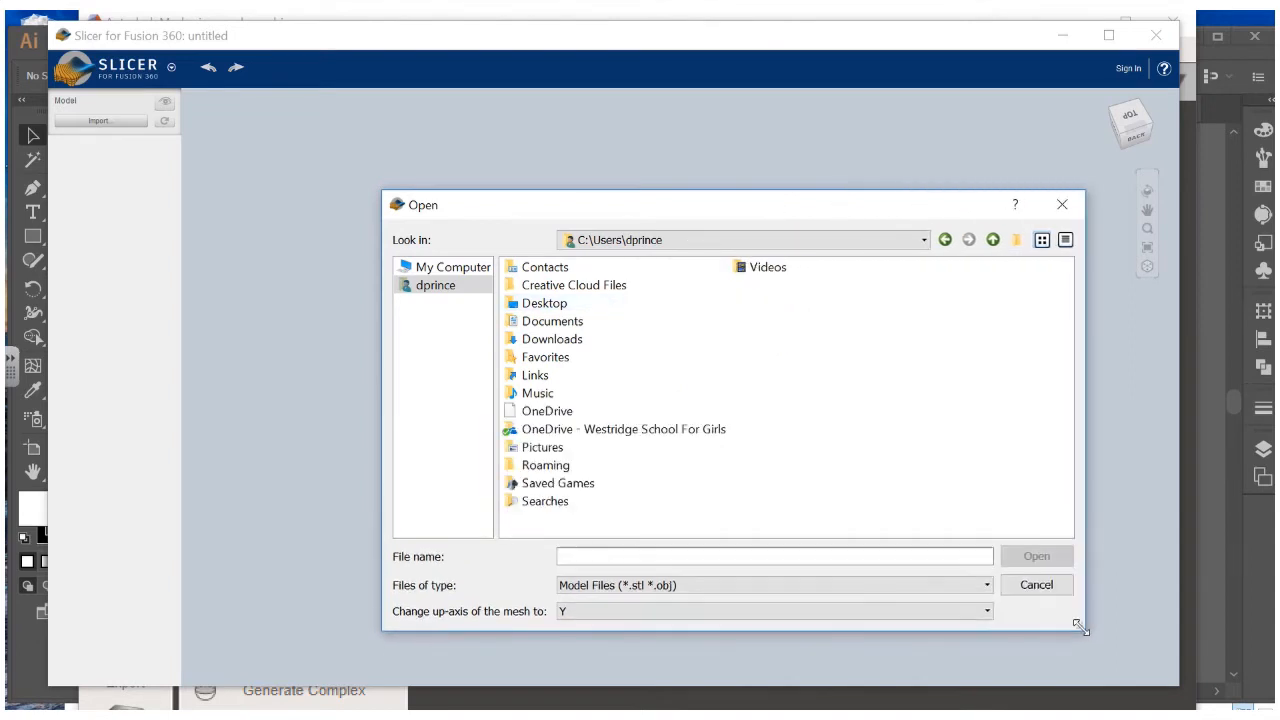
pyautogui.click(477, 274)
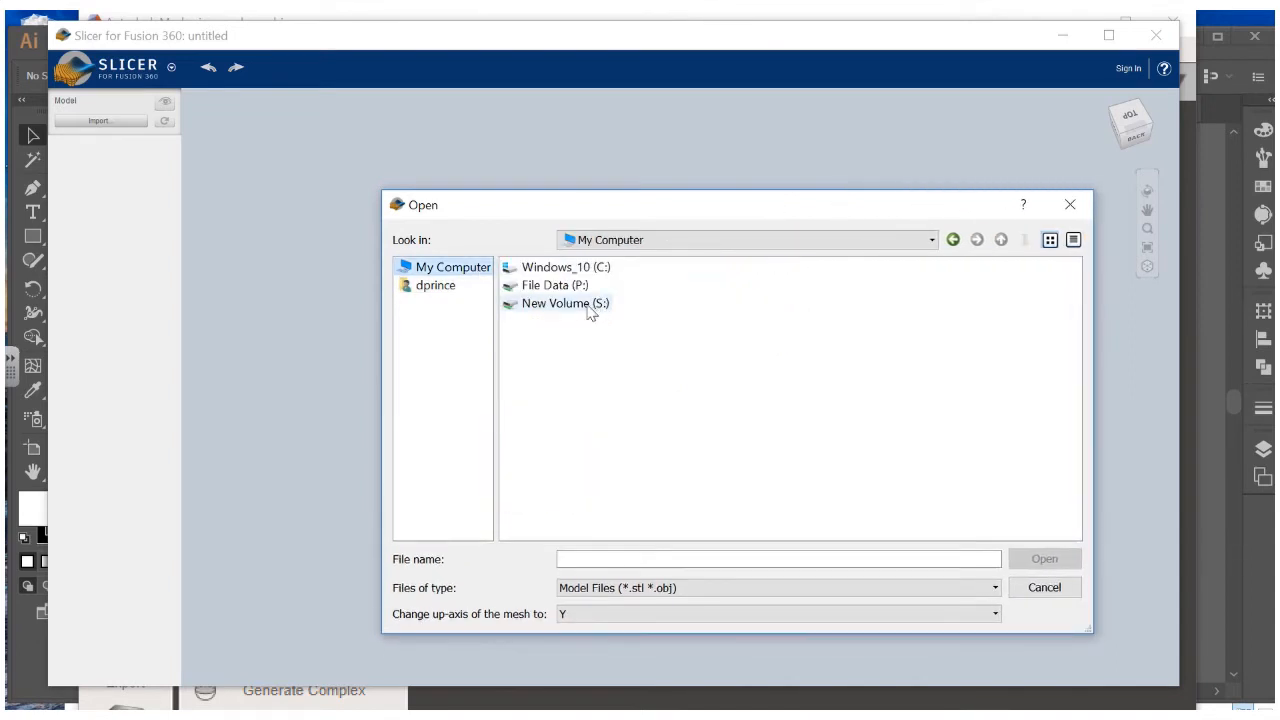
pyautogui.doubleClick(552, 267)
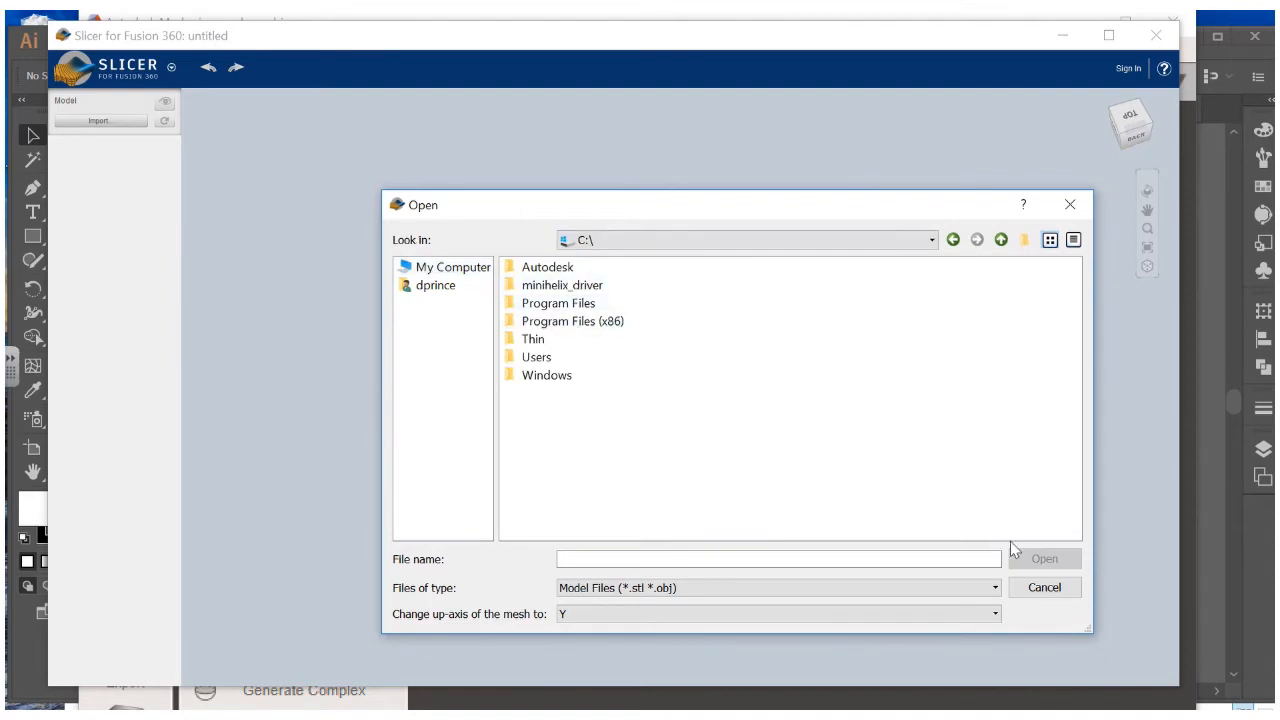
pyautogui.click(951, 240)
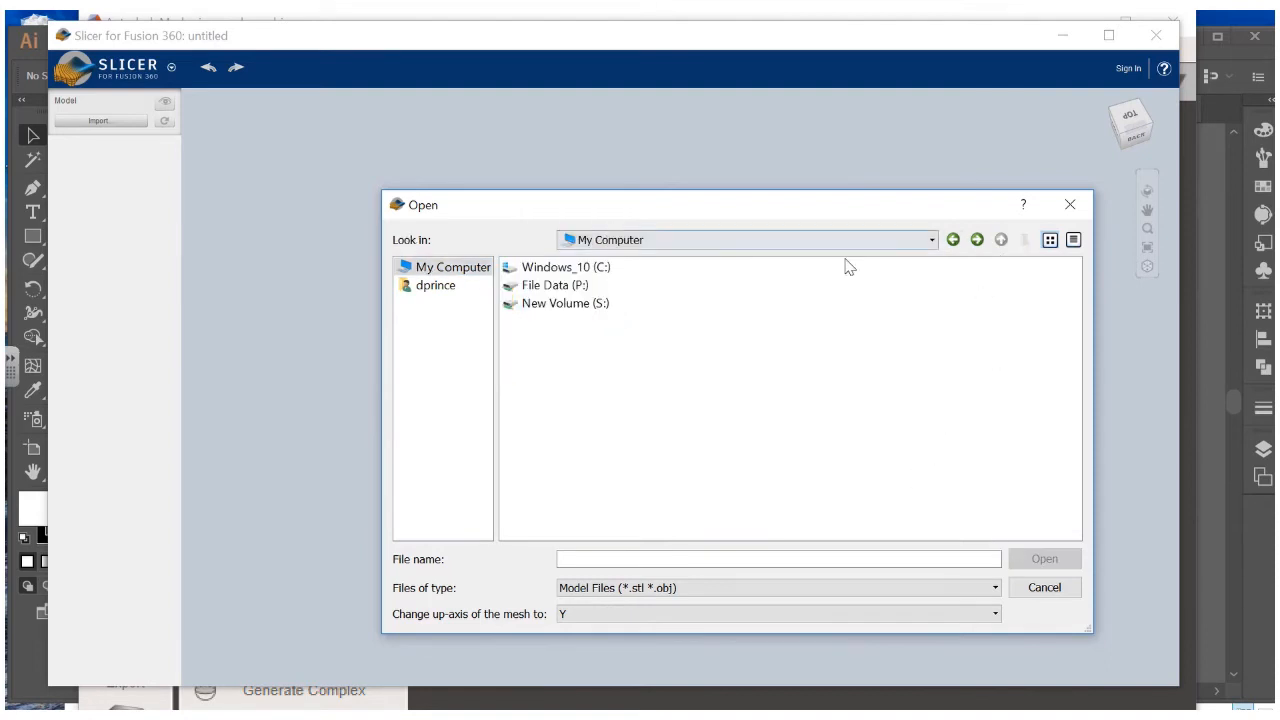
pyautogui.click(578, 287)
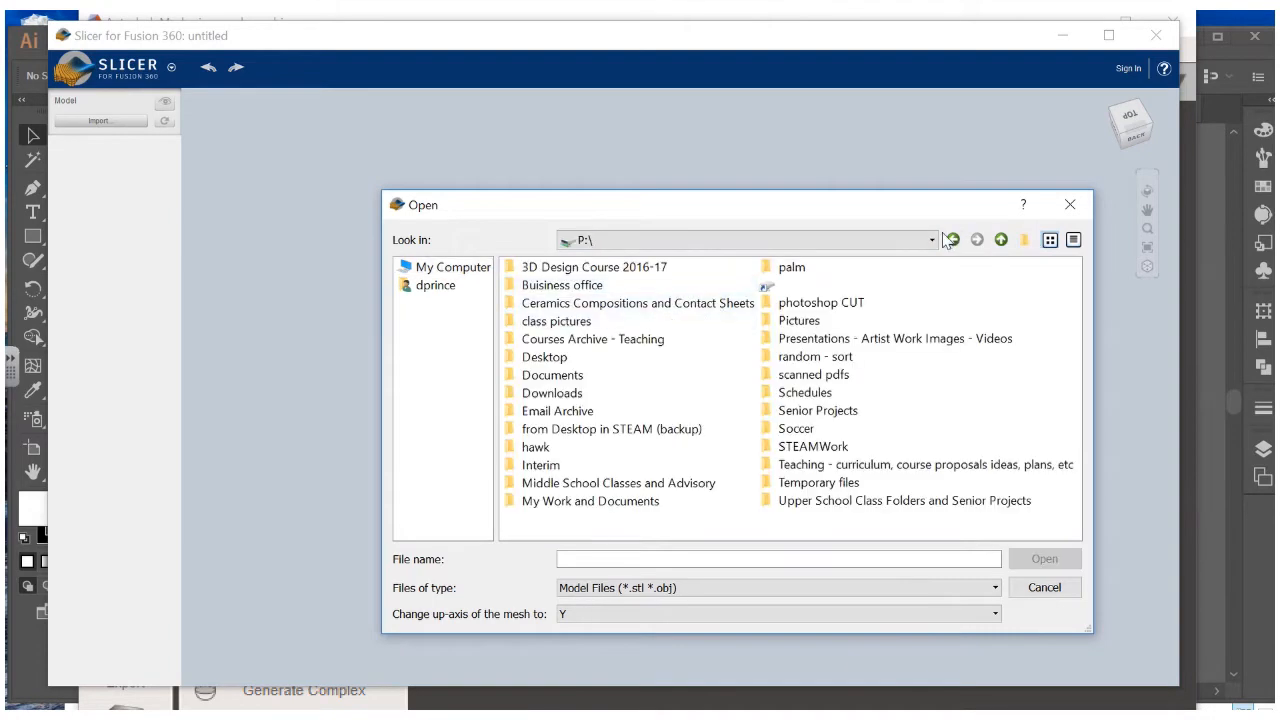
pyautogui.click(950, 241)
# Open the sculpture .obj from S:\3D Printing\Projects in Progress\3D Design
pyautogui.doubleClick(570, 304)
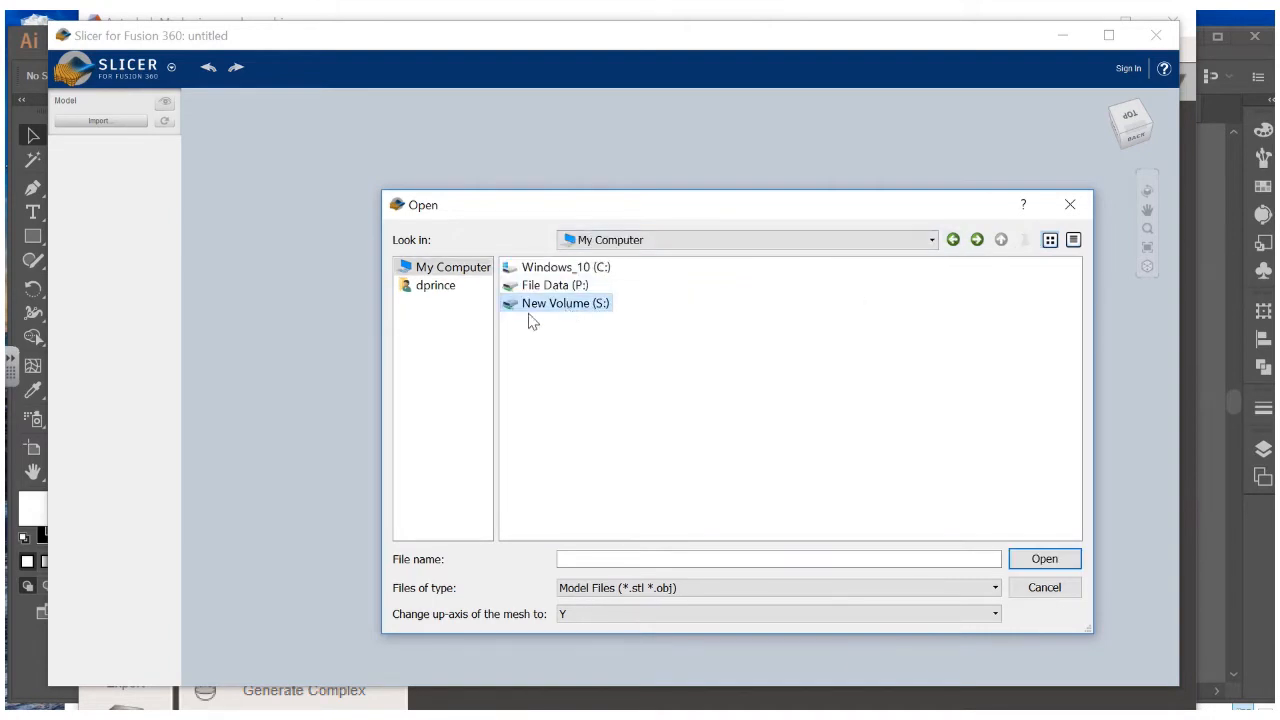
pyautogui.press('Return')
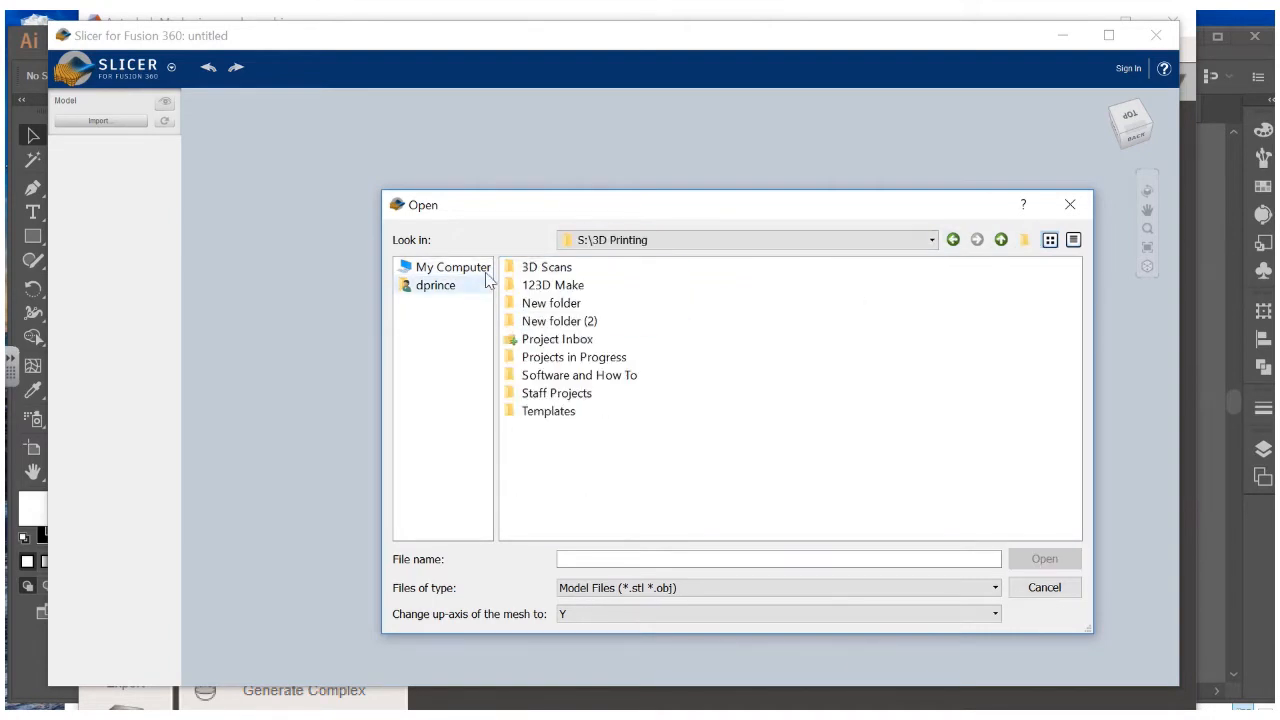
pyautogui.doubleClick(569, 341)
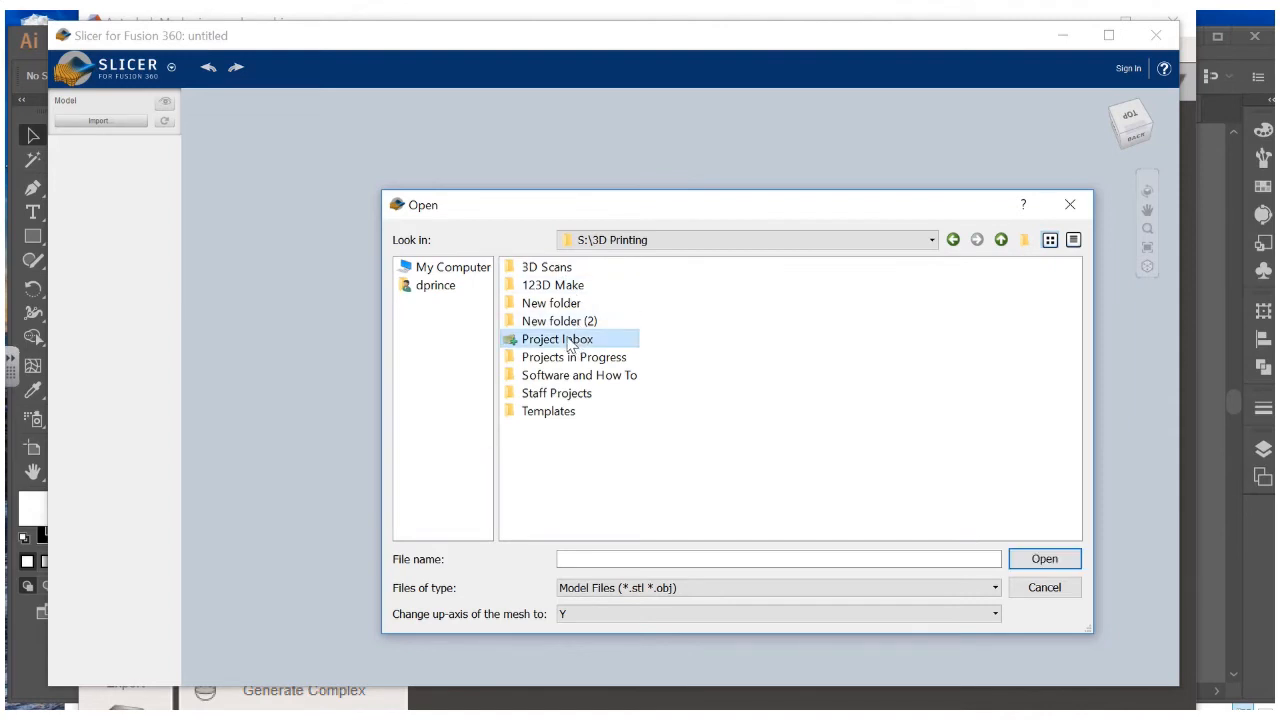
pyautogui.click(953, 240)
pyautogui.click(594, 360)
pyautogui.doubleClick(592, 360)
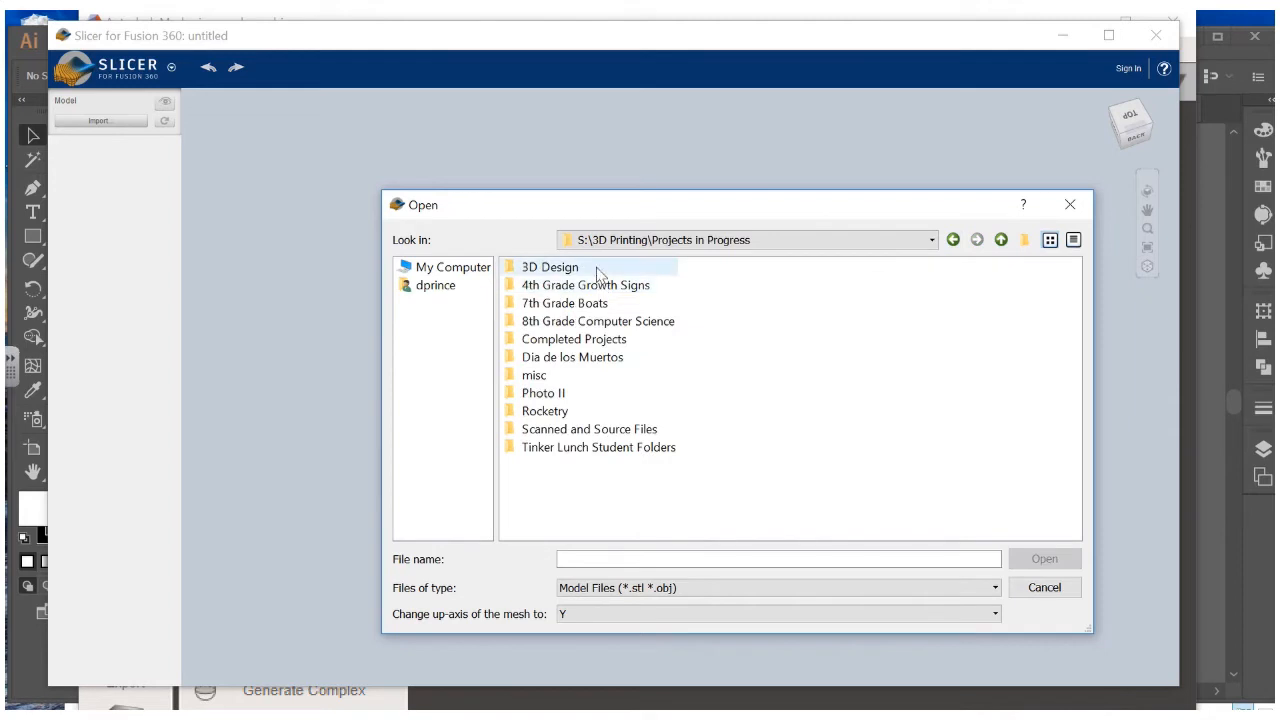
pyautogui.doubleClick(563, 273)
pyautogui.click(570, 324)
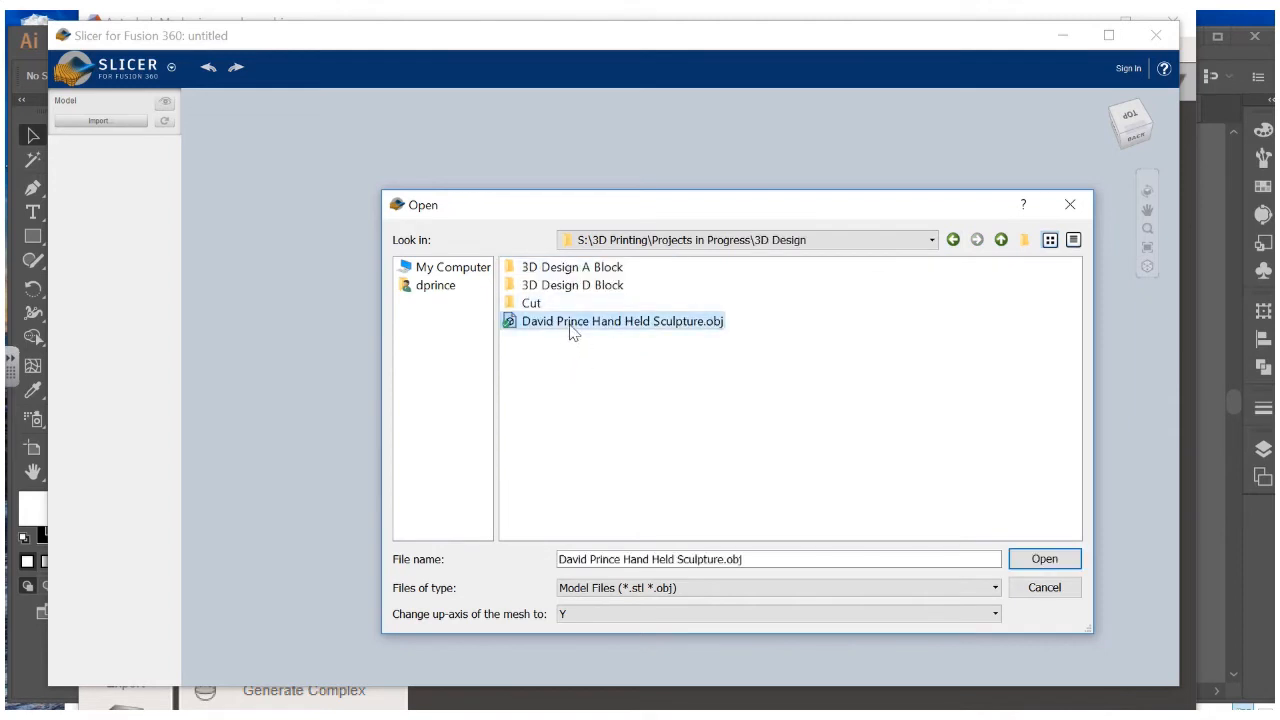
pyautogui.click(1046, 560)
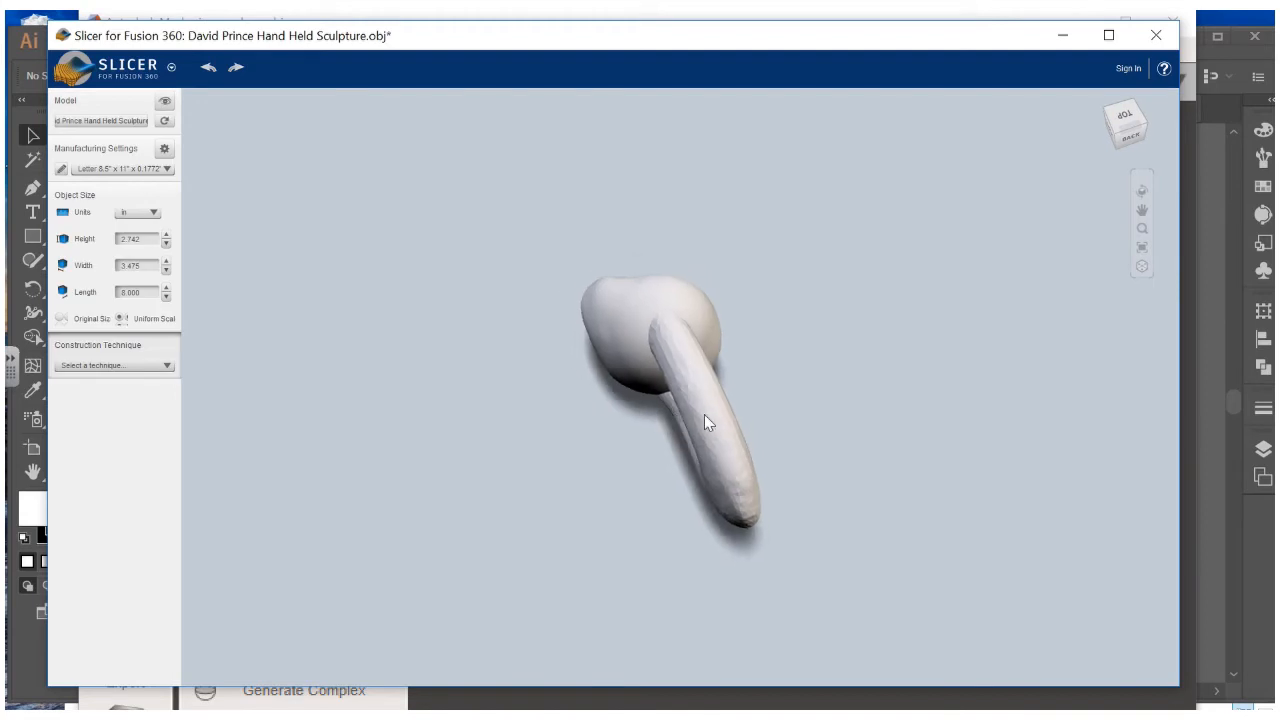
# Orbit the imported sculpture to inspect its underside and loop handle
pyautogui.moveTo(704, 414); pyautogui.dragTo(429, 280)
pyautogui.moveTo(717, 371); pyautogui.dragTo(631, 202)
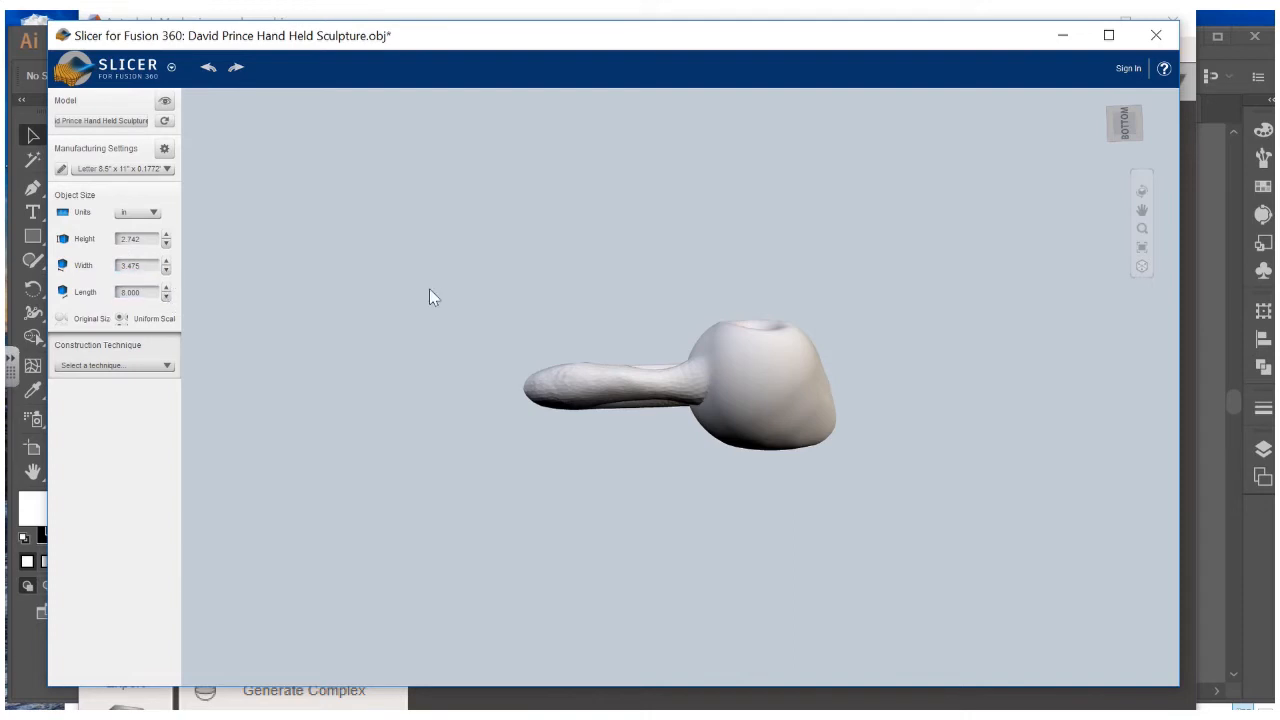
pyautogui.moveTo(445, 350); pyautogui.dragTo(441, 394)
pyautogui.moveTo(449, 330); pyautogui.dragTo(430, 312)
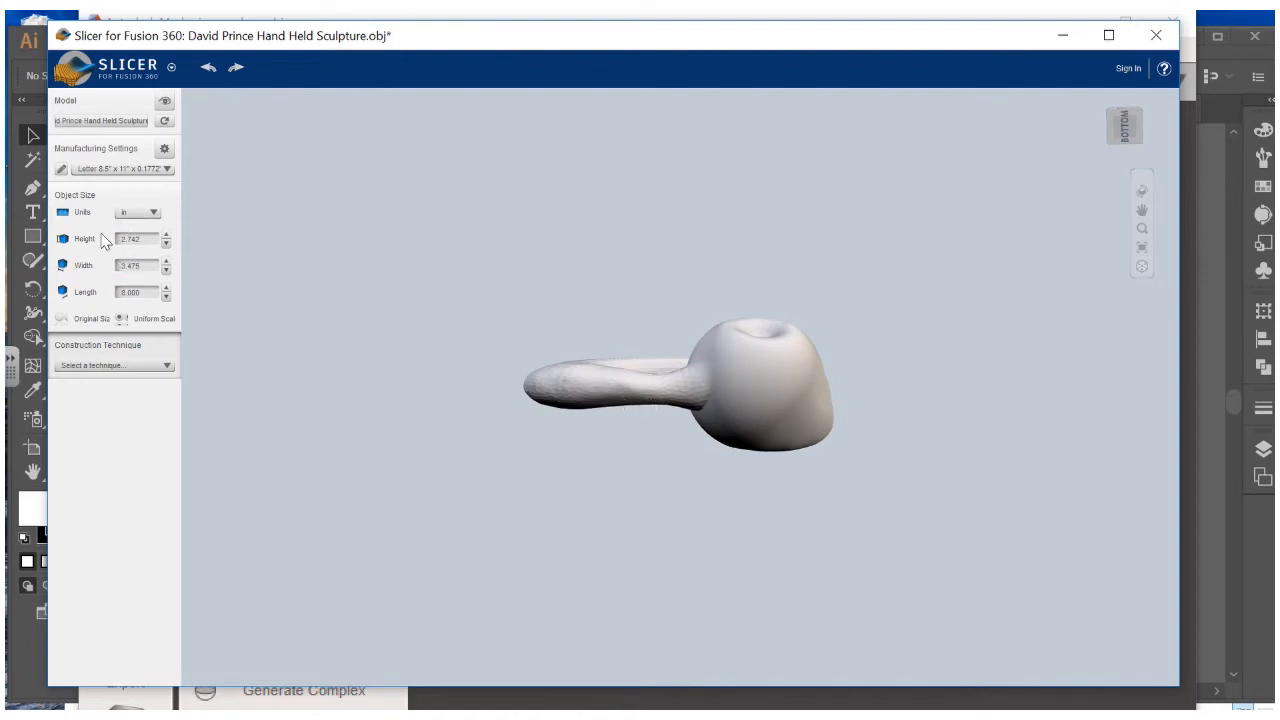
# Choose the A4 8.27" × 11.69" material sheet preset and open its Manufacturing Settings editor
pyautogui.click(166, 170)
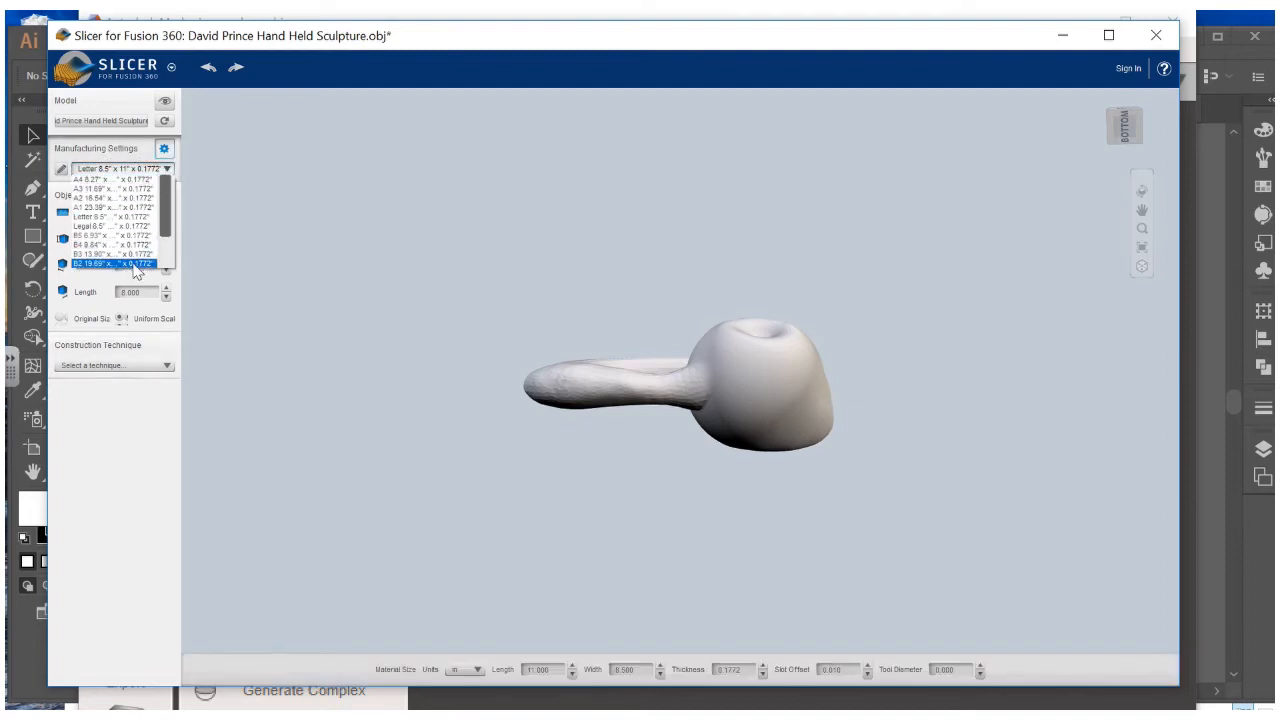
pyautogui.scroll(-2, 168, 292)
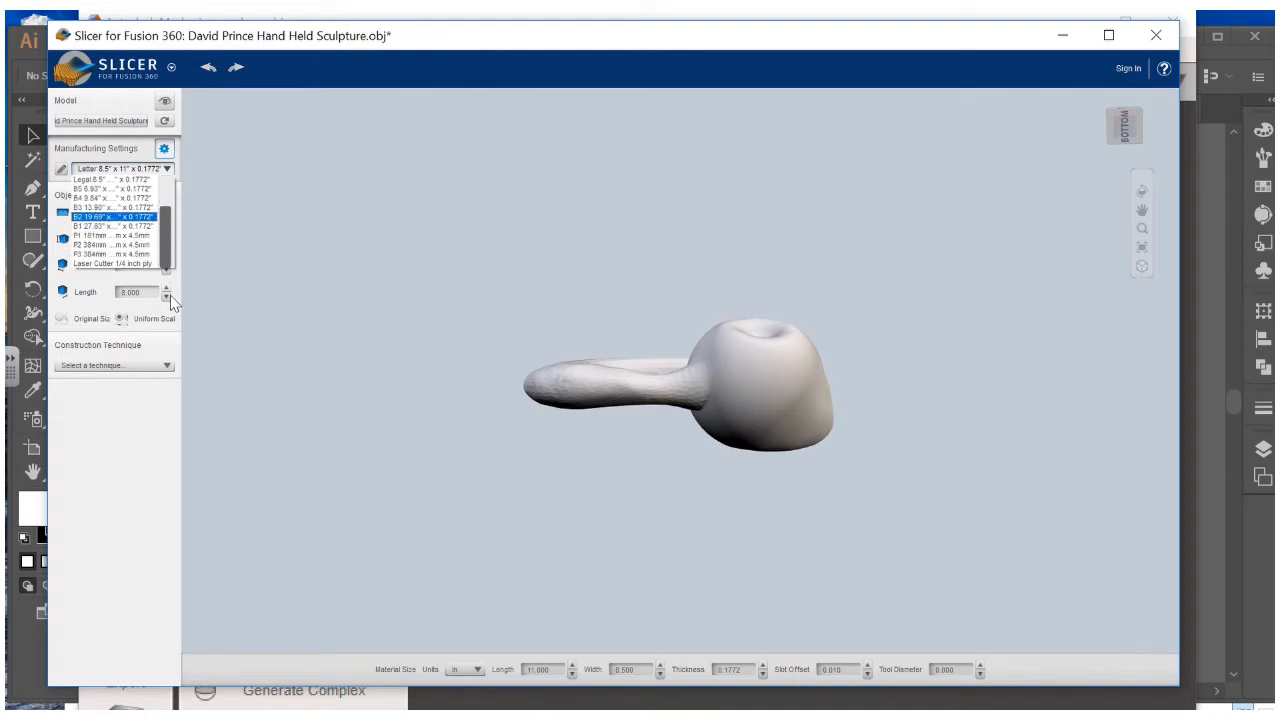
pyautogui.scroll(2, 150, 230)
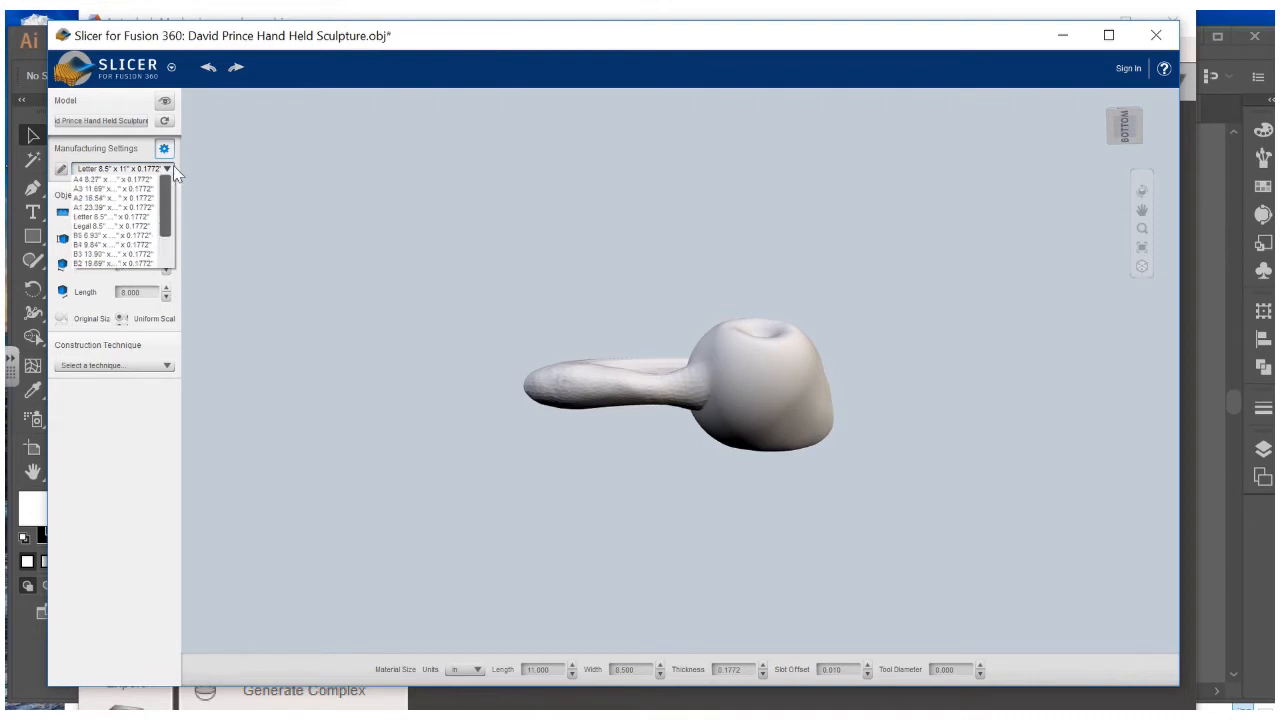
pyautogui.click(125, 180)
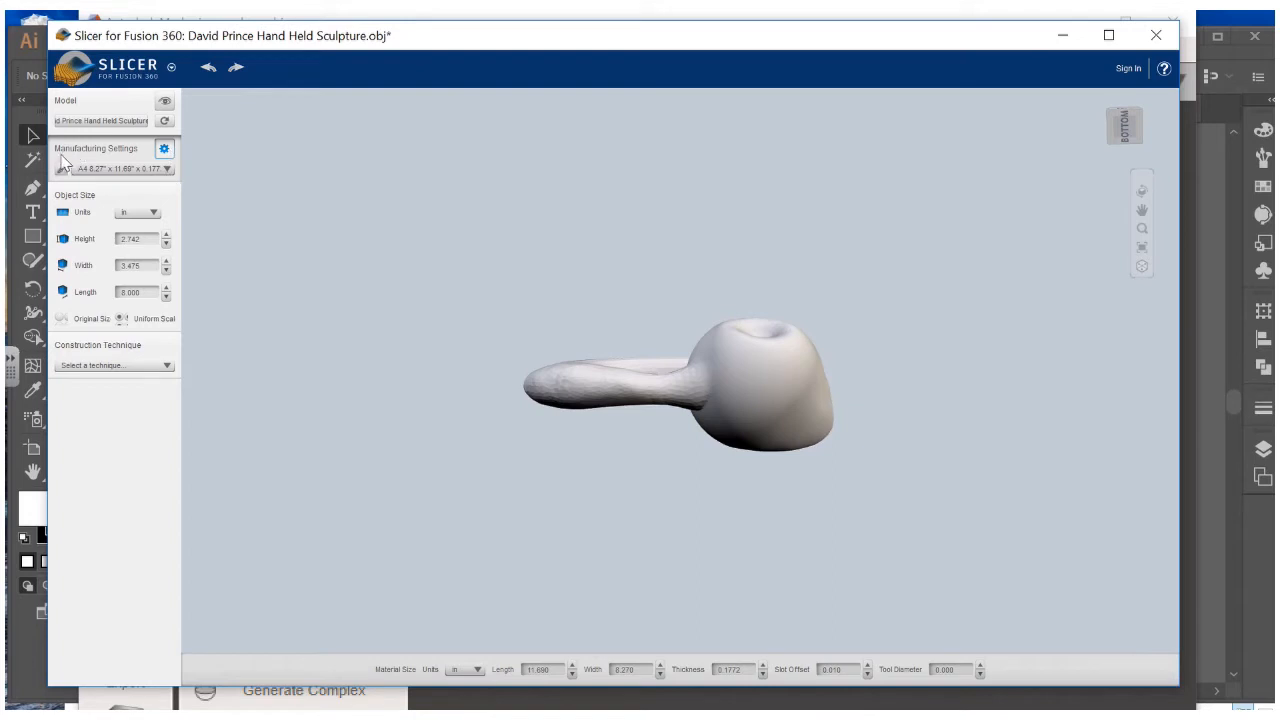
pyautogui.click(62, 167)
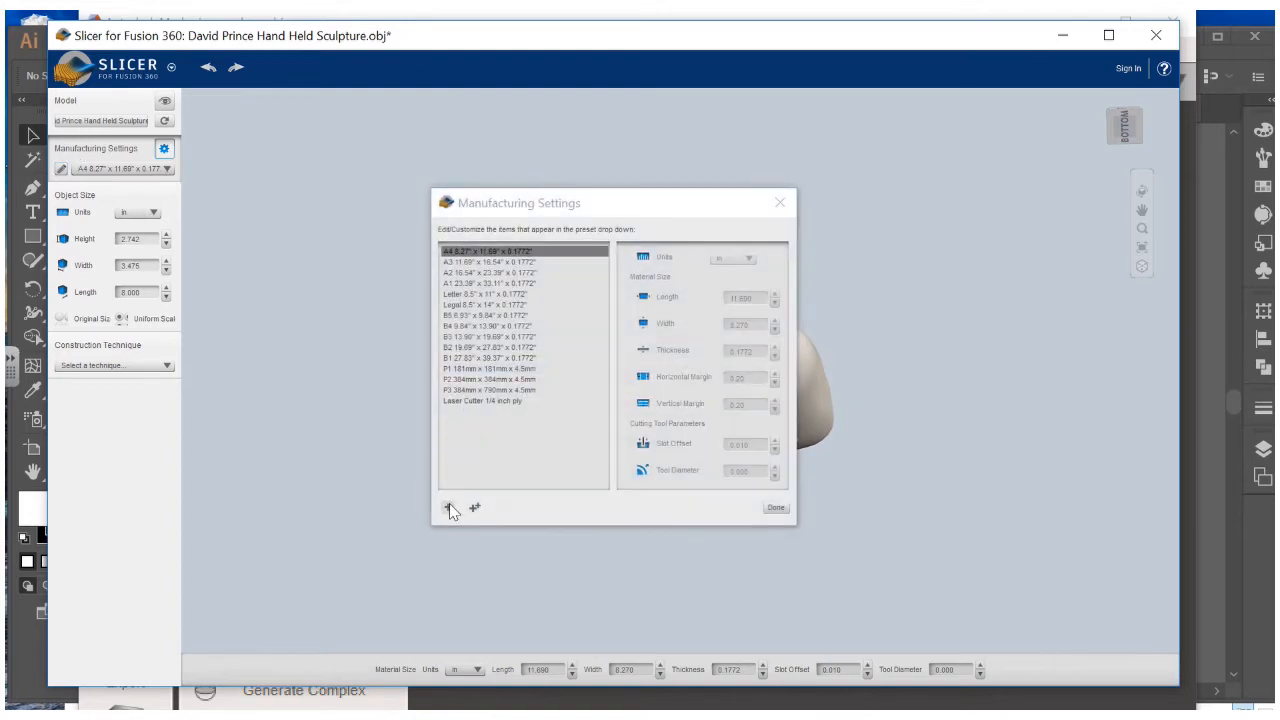
# Add a material preset named Hand Held Preset, 12 × 12 in with thickness 25, then close settings
pyautogui.click(449, 508)
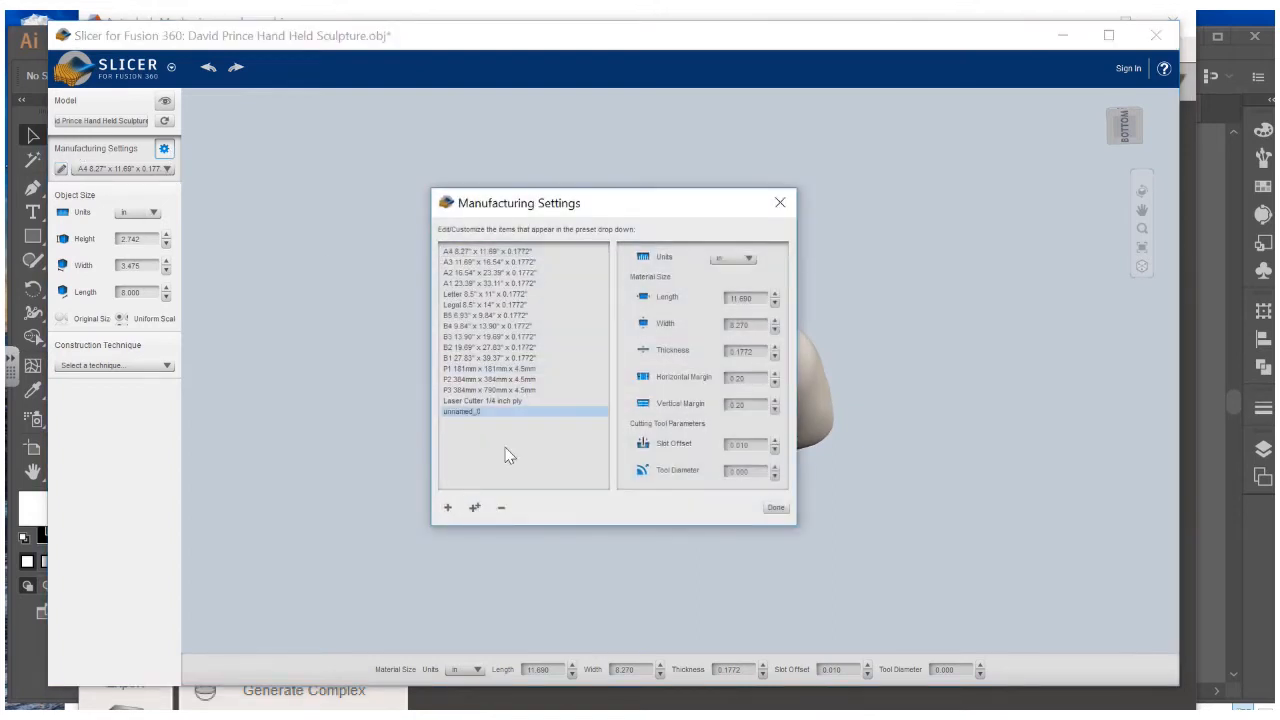
pyautogui.doubleClick(461, 410)
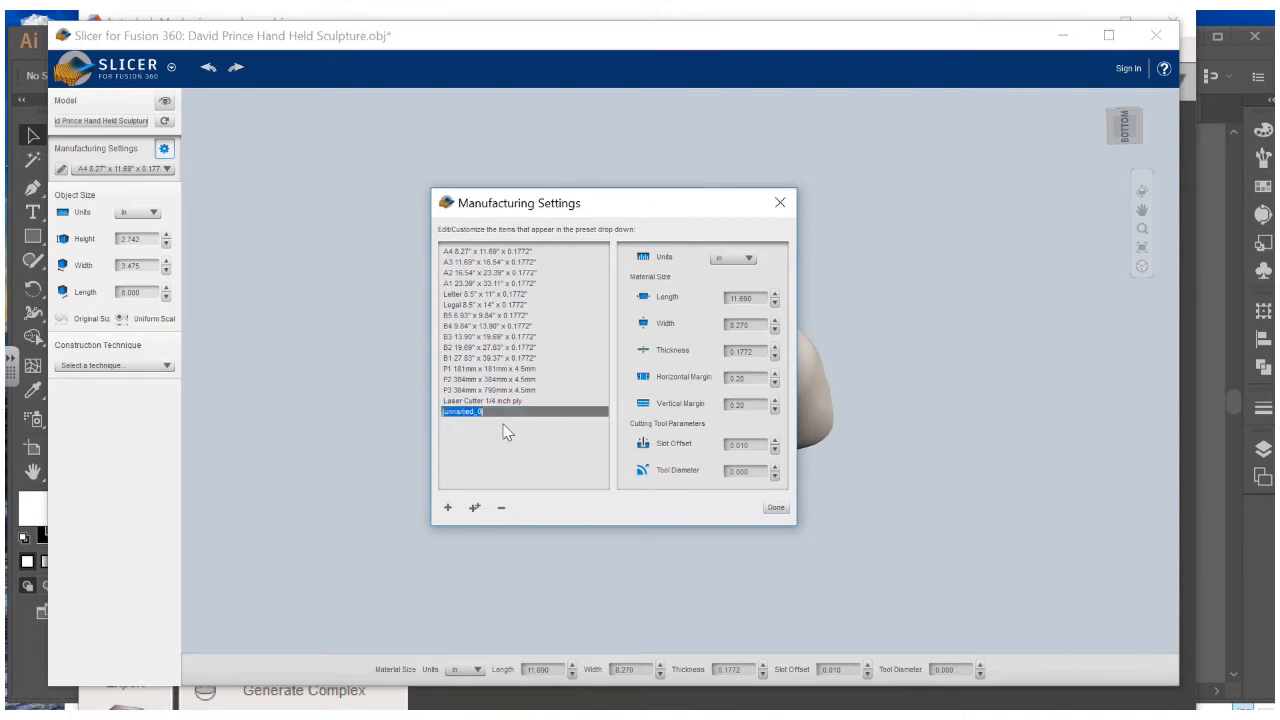
pyautogui.write('Ral')
pyautogui.moveTo(752, 297); pyautogui.dragTo(733, 297)
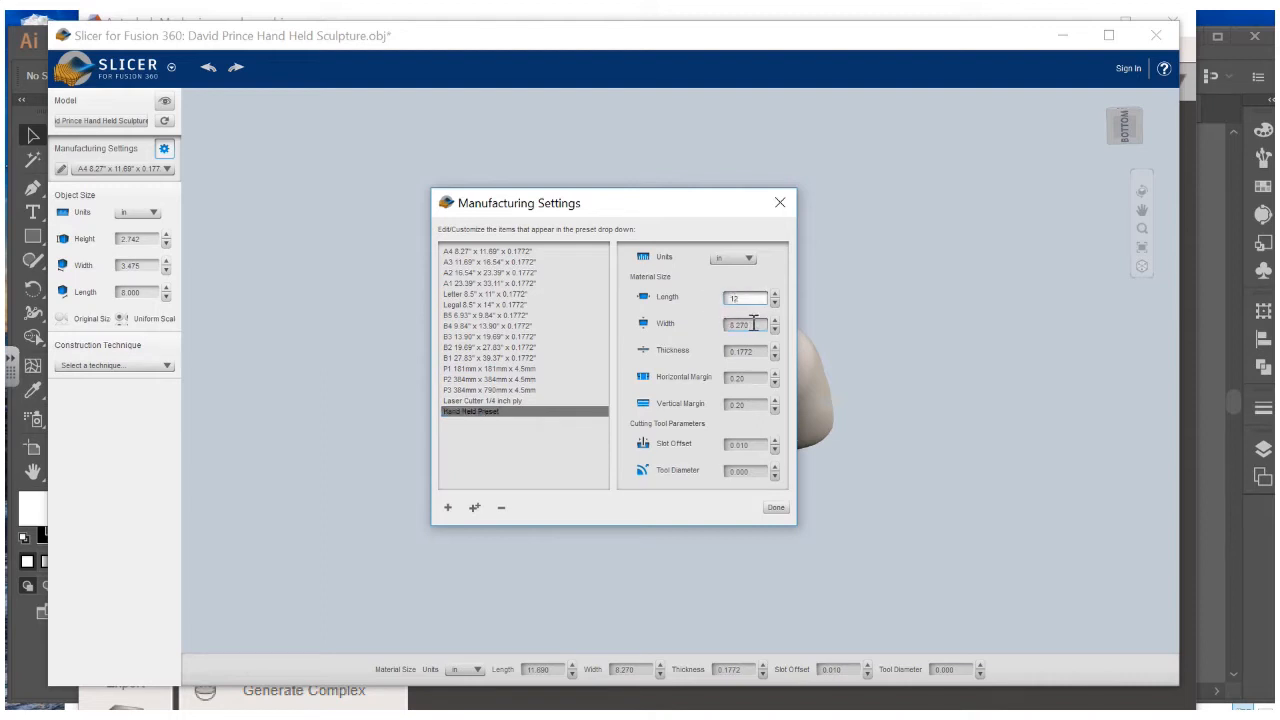
pyautogui.press('Tab')
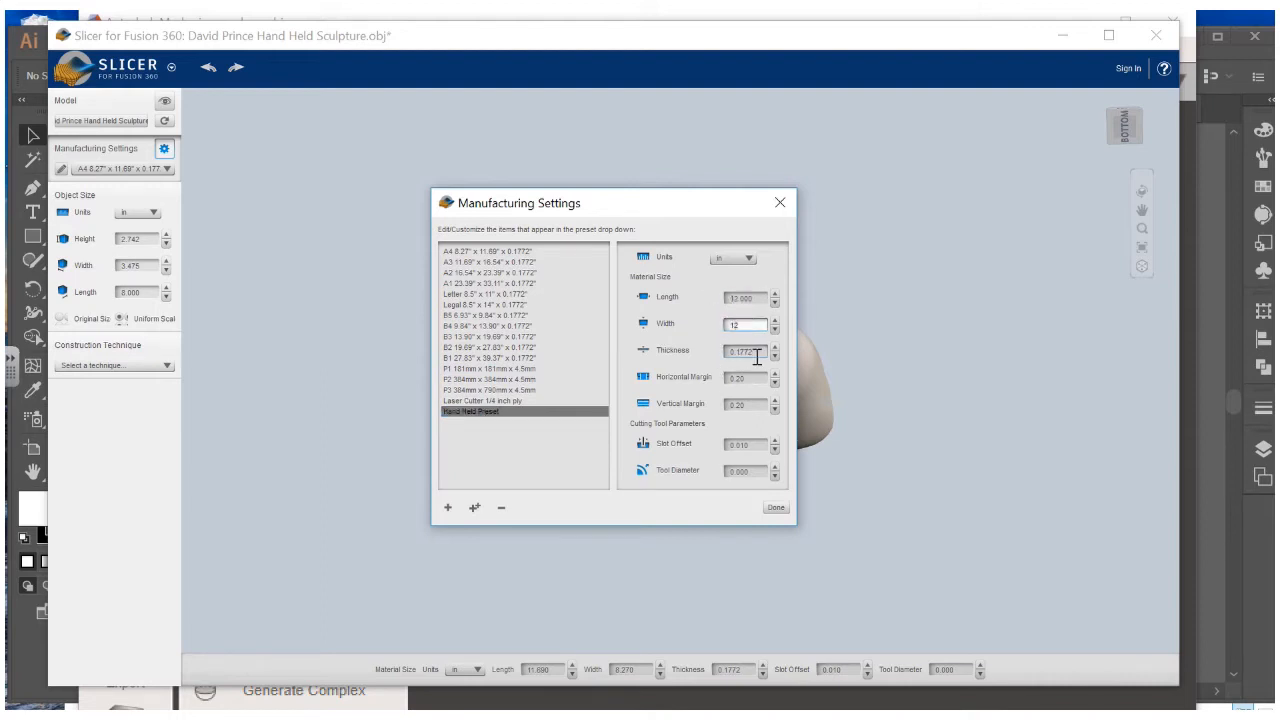
pyautogui.write('12')
pyautogui.press('Tab')
pyautogui.press('BackSpace')
pyautogui.write('25')
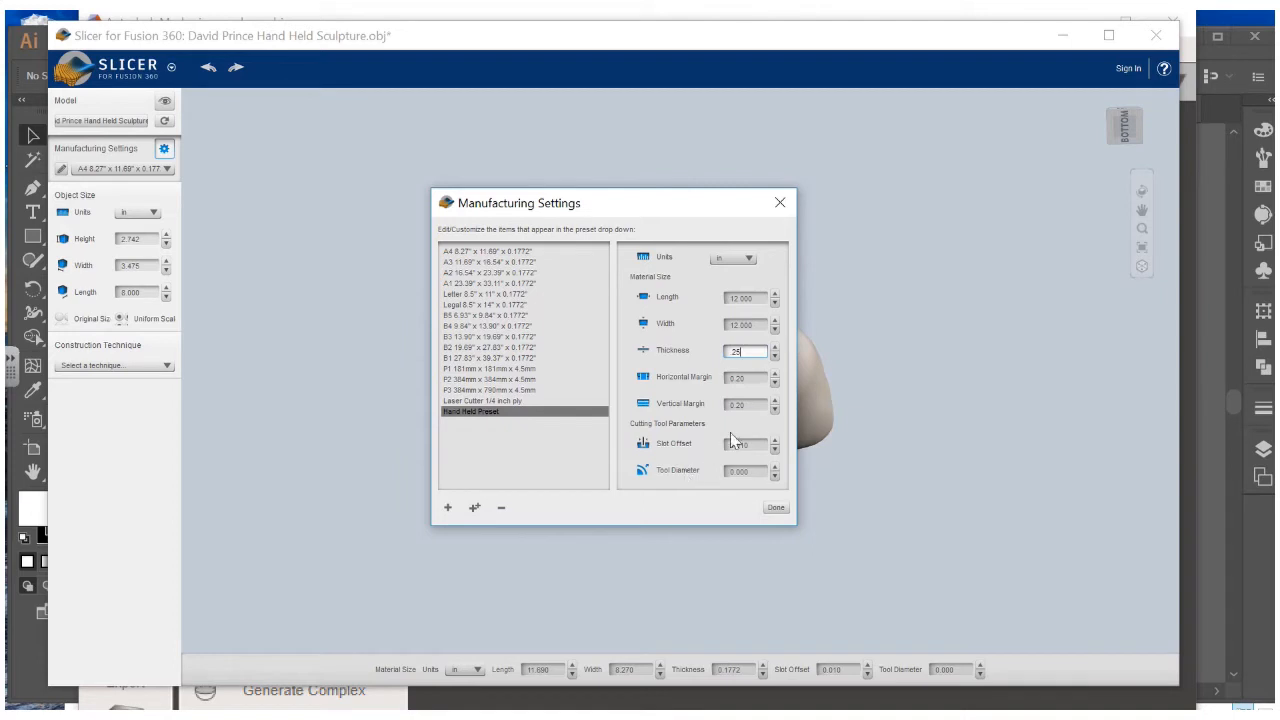
pyautogui.click(775, 509)
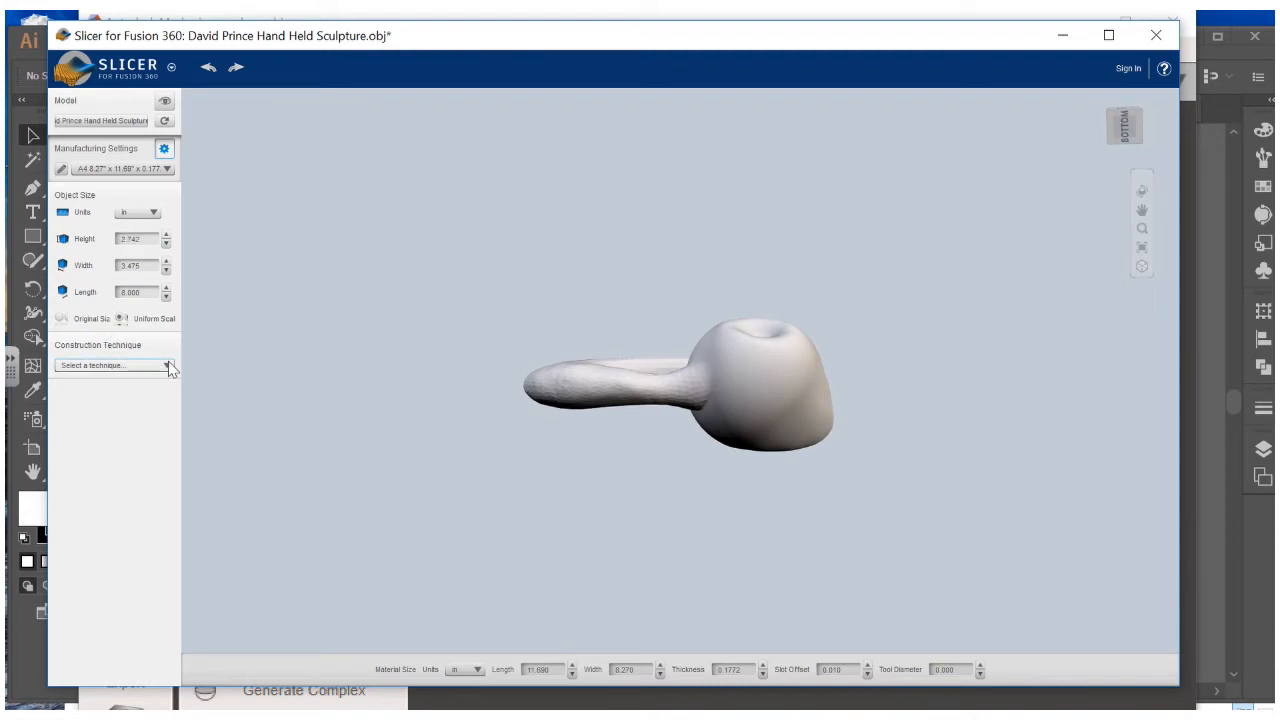
# Build the sculpture as Stacked Slices (20 parts on 4 sheets) and orbit to inspect the layers
pyautogui.click(168, 366)
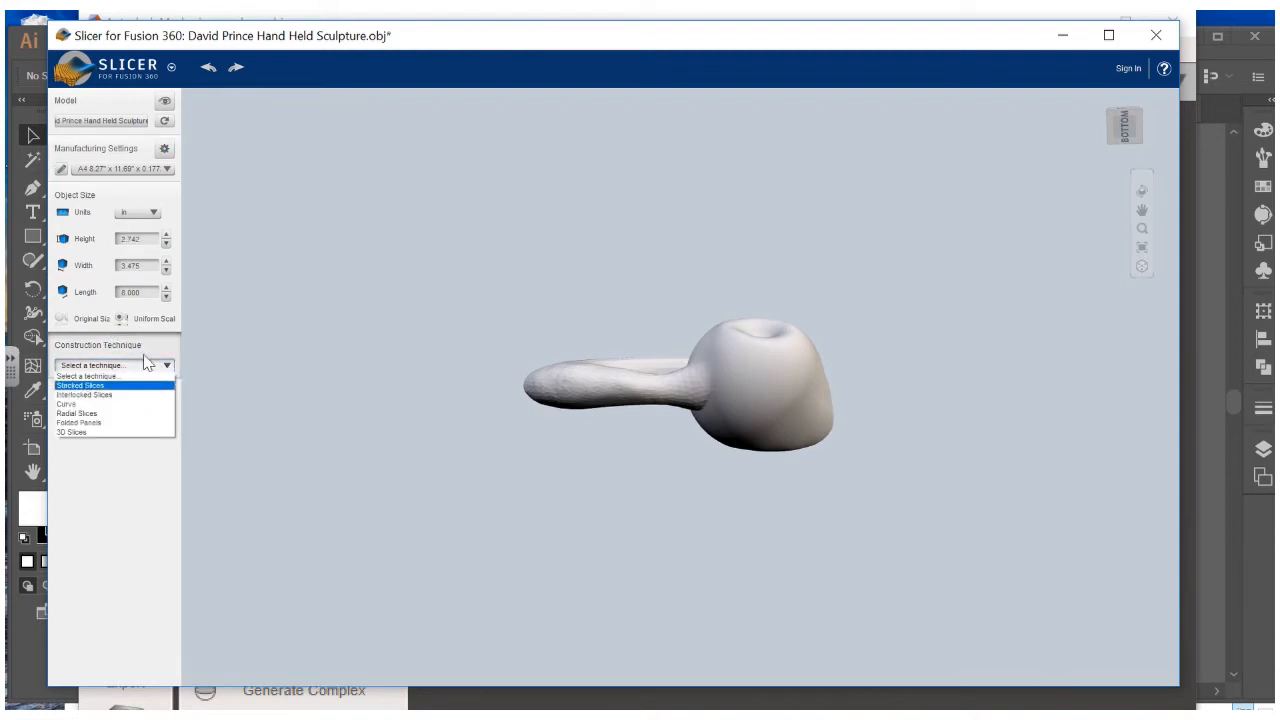
pyautogui.click(89, 386)
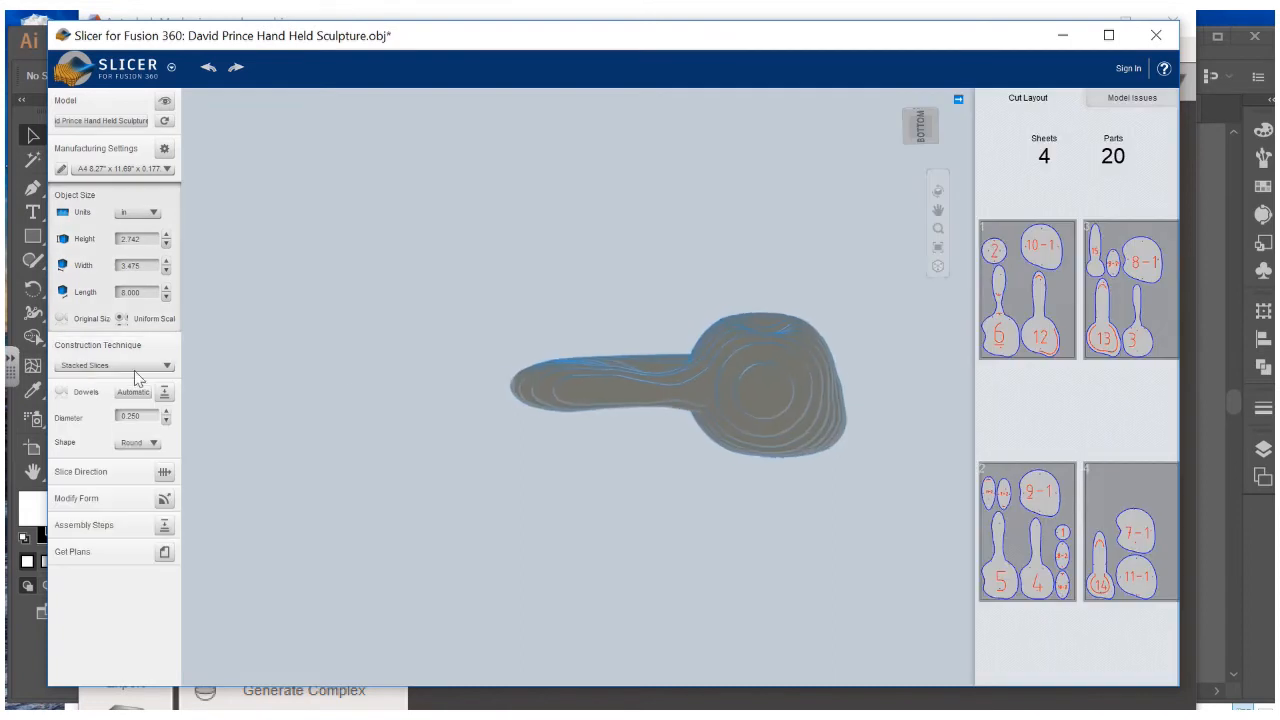
pyautogui.moveTo(663, 474); pyautogui.dragTo(719, 406)
pyautogui.moveTo(784, 441); pyautogui.dragTo(820, 230)
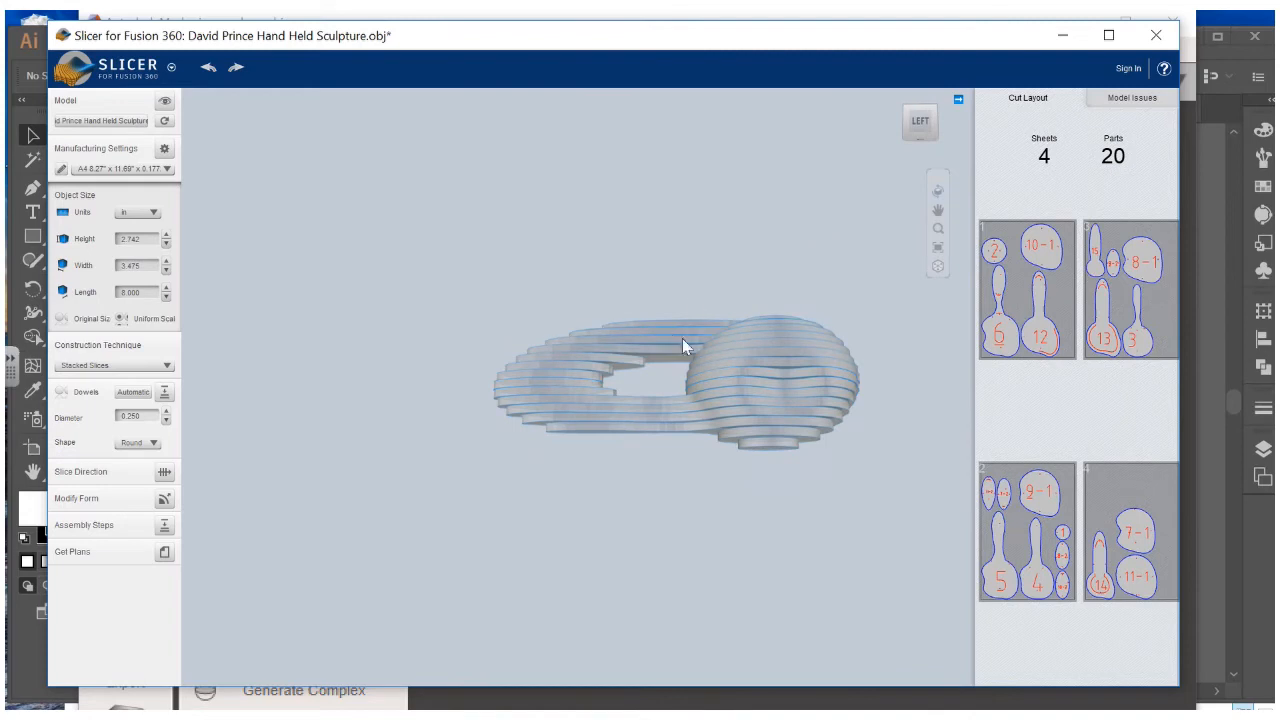
pyautogui.moveTo(683, 342); pyautogui.dragTo(686, 244)
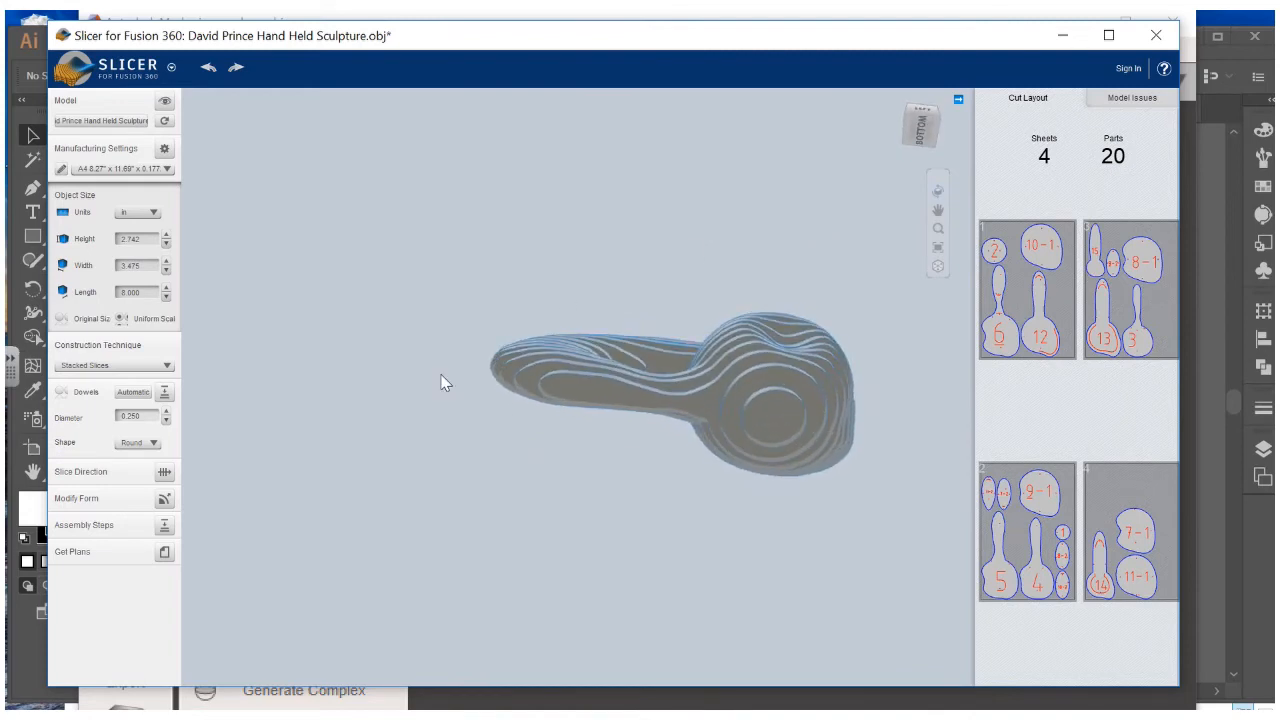
# Turn the slice direction so the sculpture is sliced along its length
pyautogui.click(164, 474)
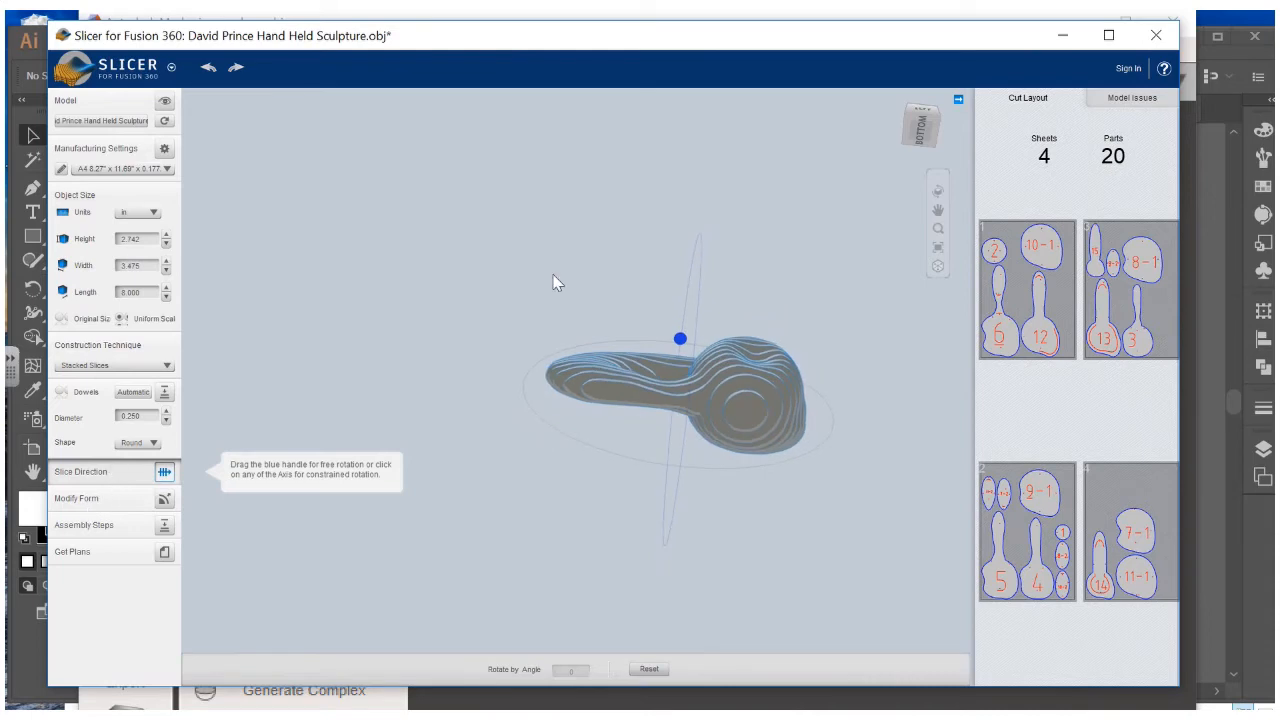
pyautogui.moveTo(590, 355); pyautogui.dragTo(654, 390)
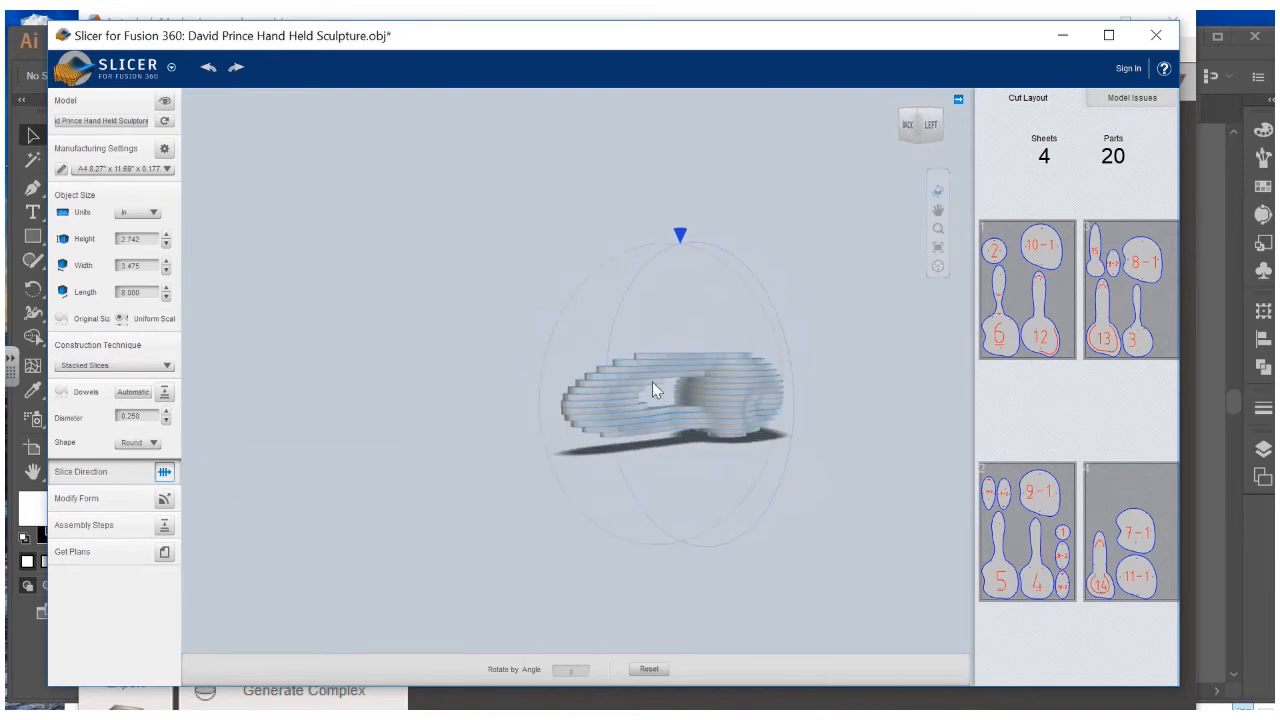
pyautogui.moveTo(680, 235); pyautogui.dragTo(802, 390)
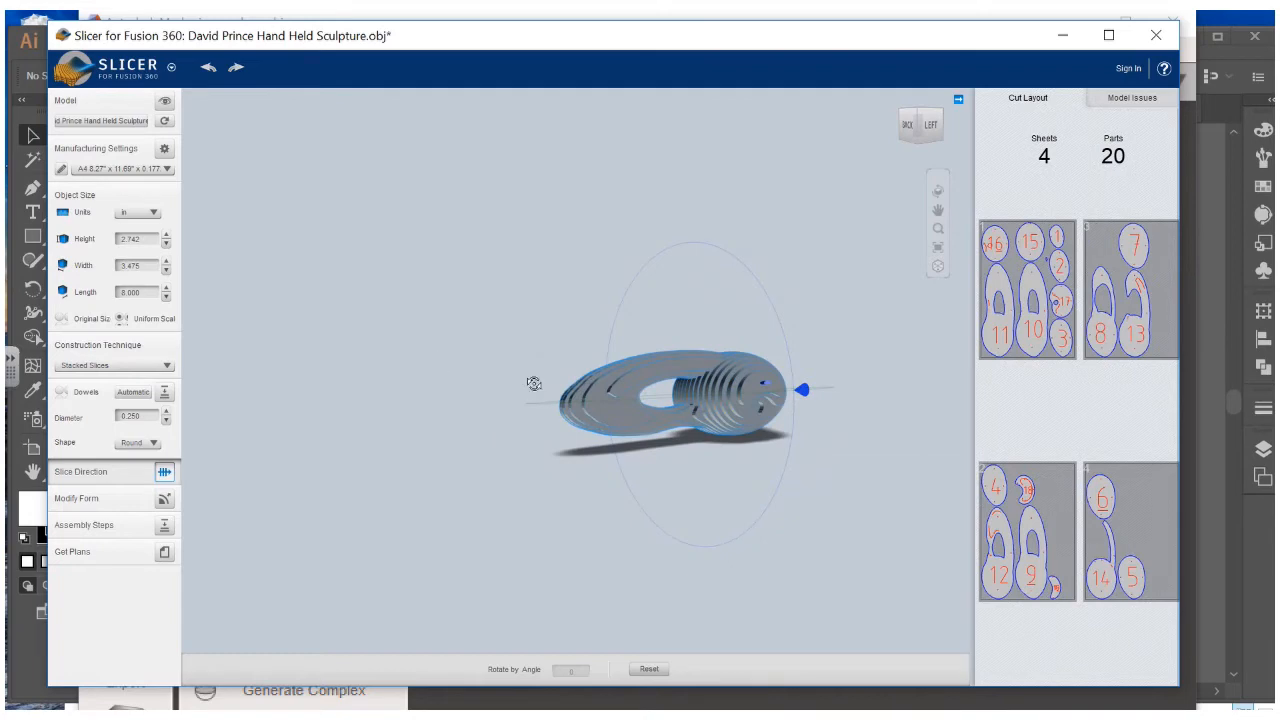
pyautogui.moveTo(534, 383); pyautogui.dragTo(431, 423)
pyautogui.moveTo(590, 445); pyautogui.dragTo(723, 183)
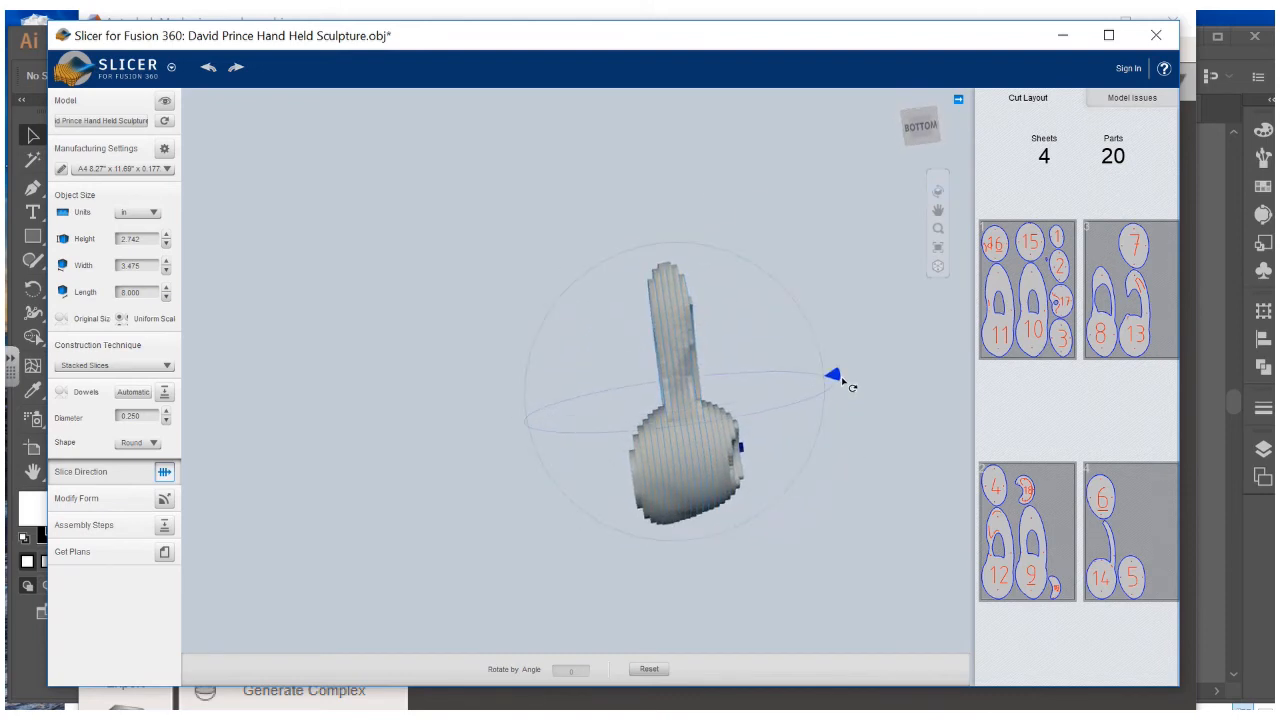
pyautogui.moveTo(842, 380); pyautogui.dragTo(695, 480)
pyautogui.moveTo(771, 429)
pyautogui.mouseDown()
pyautogui.moveTo(697, 531)
pyautogui.moveTo(694, 566)
pyautogui.moveTo(669, 517)
pyautogui.moveTo(738, 553)
pyautogui.moveTo(760, 538)
pyautogui.moveTo(669, 534)
pyautogui.moveTo(688, 543)
pyautogui.moveTo(709, 531)
pyautogui.moveTo(683, 546)
pyautogui.moveTo(568, 483)
pyautogui.moveTo(522, 378)
pyautogui.mouseUp()
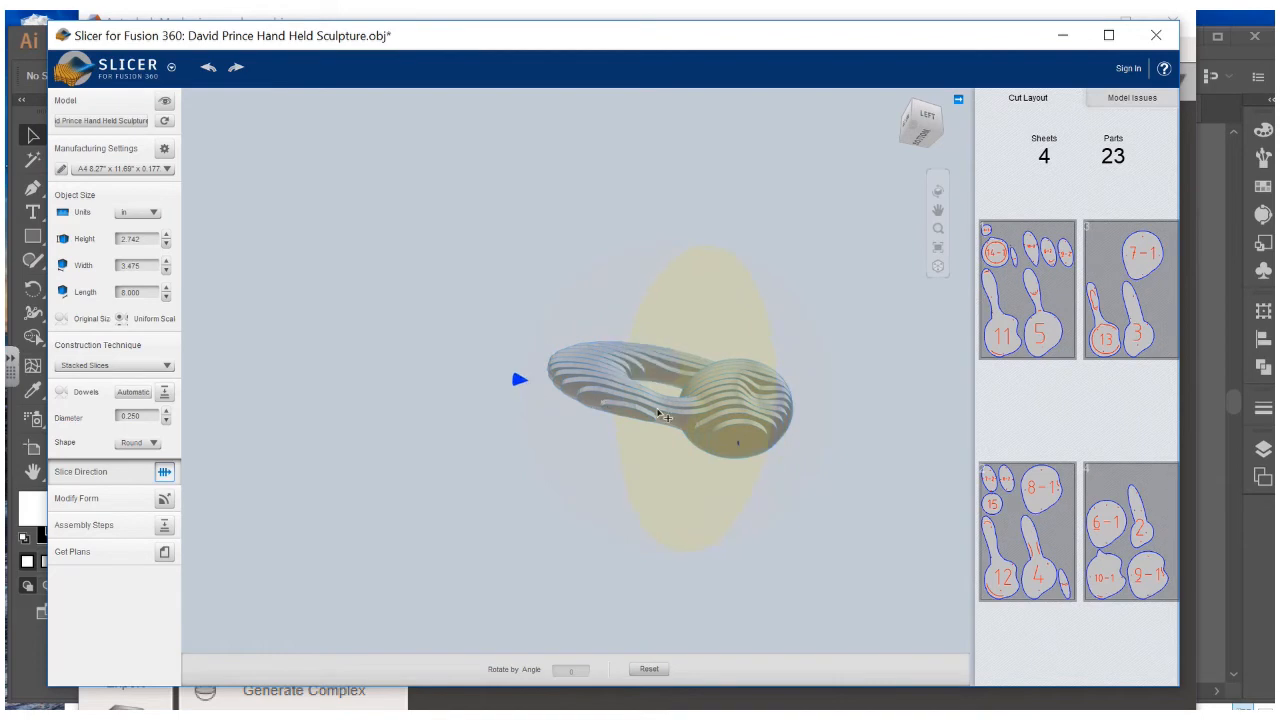
# Orbit the model to inspect the new 57-part stacked slices from several angles
pyautogui.moveTo(595, 306); pyautogui.dragTo(752, 231)
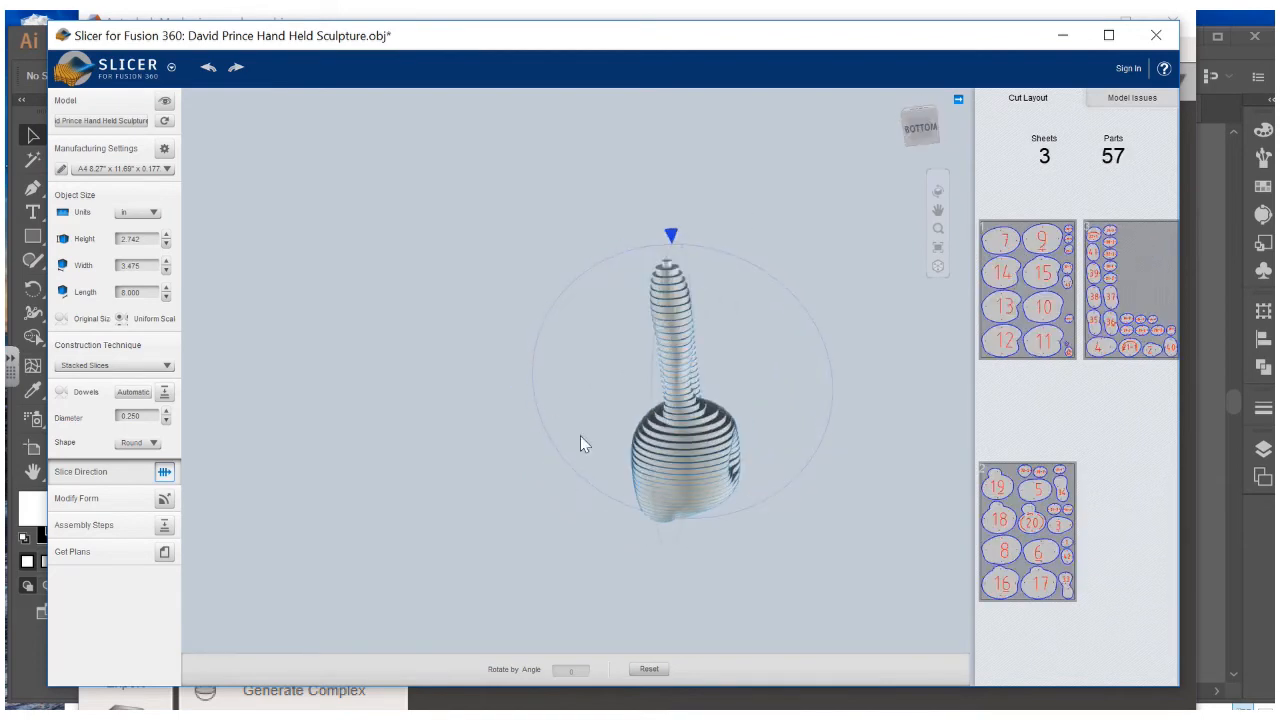
pyautogui.moveTo(583, 444); pyautogui.dragTo(697, 545)
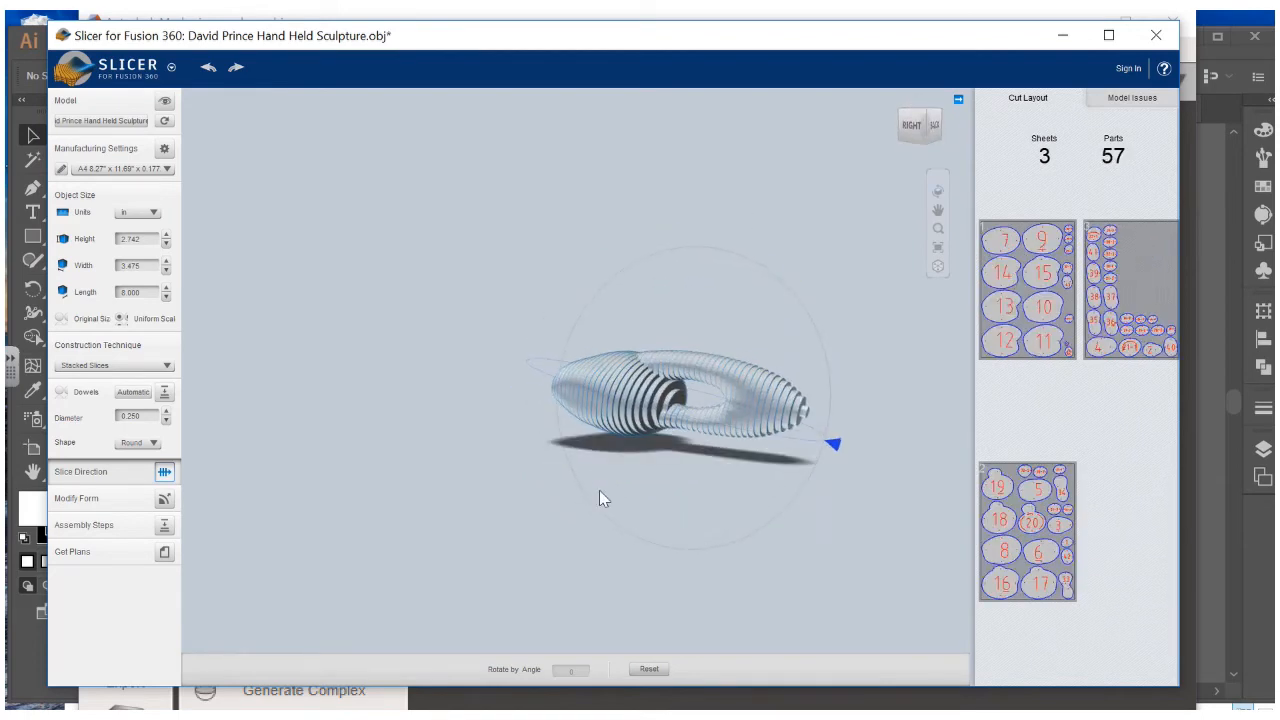
pyautogui.moveTo(599, 490); pyautogui.dragTo(523, 182)
pyautogui.moveTo(474, 350); pyautogui.dragTo(588, 293)
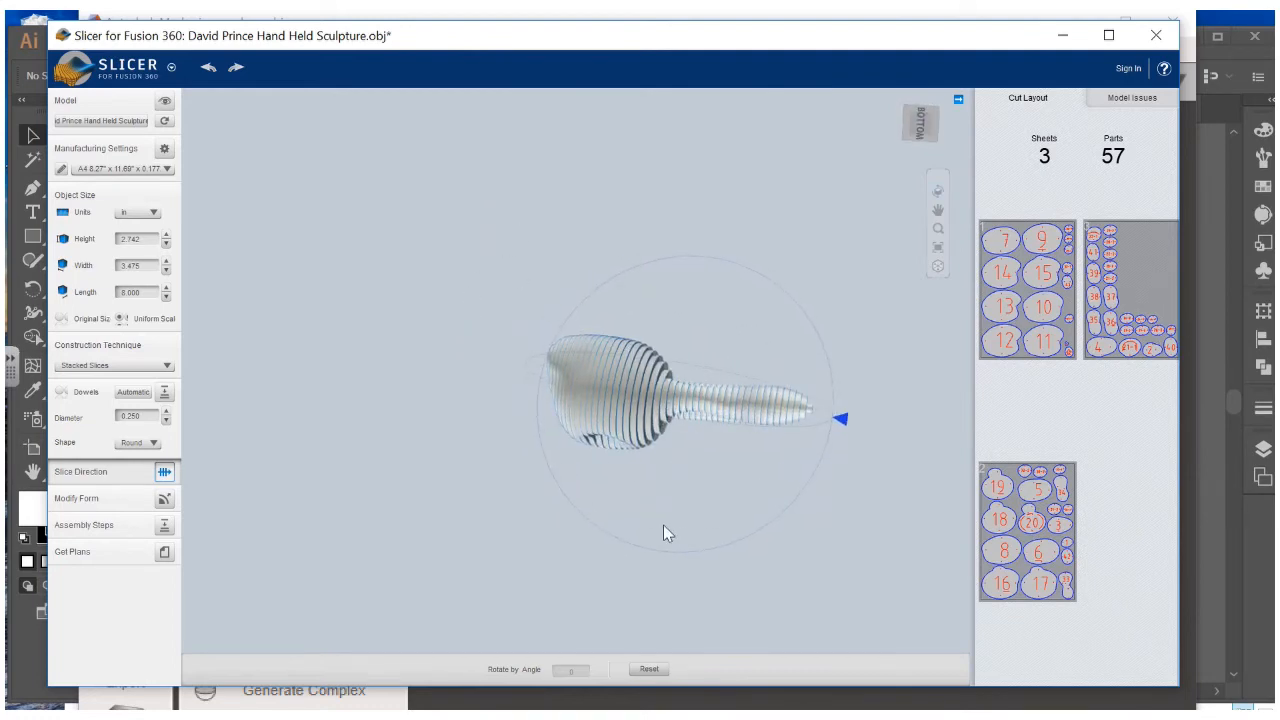
pyautogui.moveTo(663, 525); pyautogui.dragTo(668, 407)
pyautogui.moveTo(734, 582); pyautogui.dragTo(706, 534)
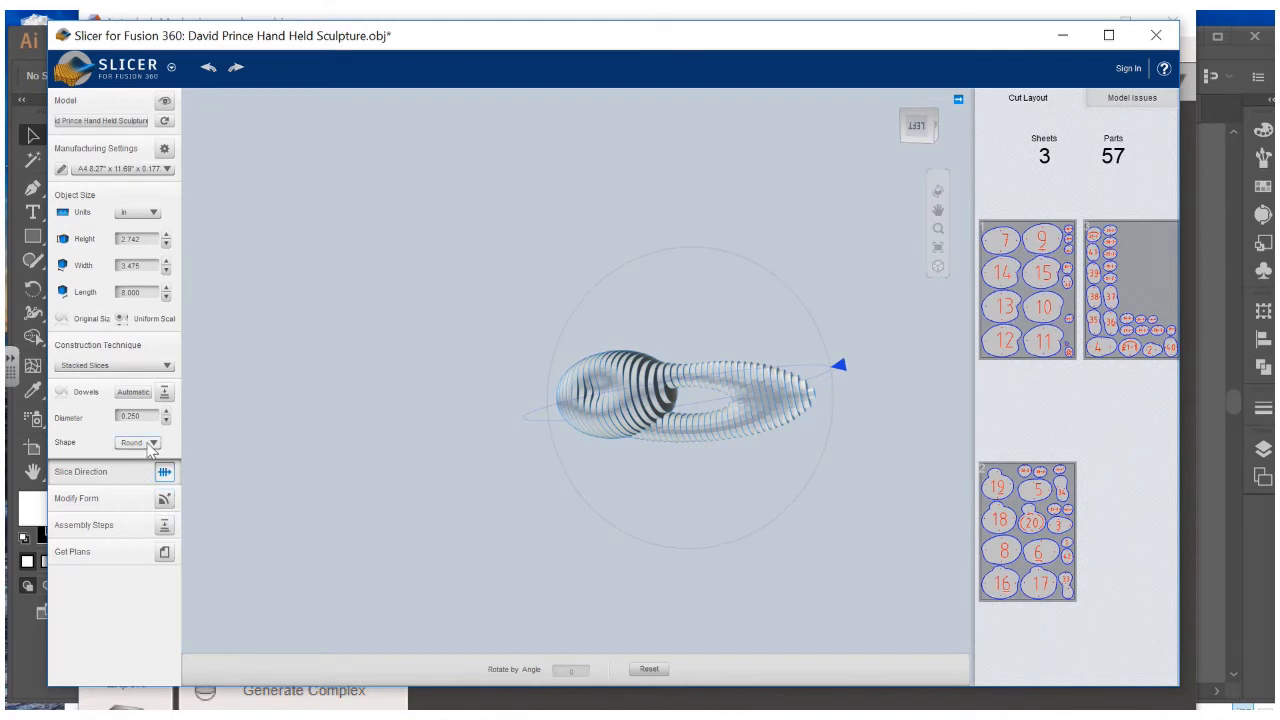
# Preview the assembly steps, scrubbing back past step 47, then ending at step 57 of 57
pyautogui.click(164, 527)
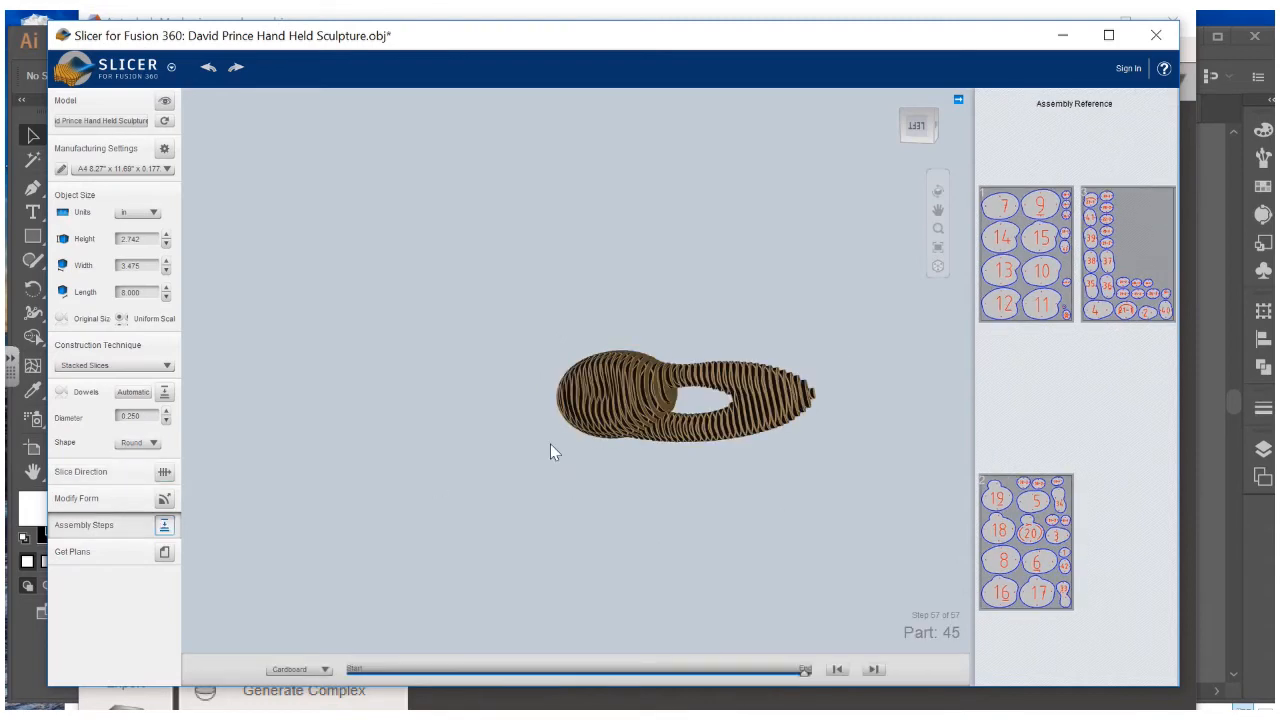
pyautogui.click(362, 672)
pyautogui.moveTo(798, 680); pyautogui.dragTo(728, 670)
pyautogui.moveTo(757, 560); pyautogui.dragTo(700, 597)
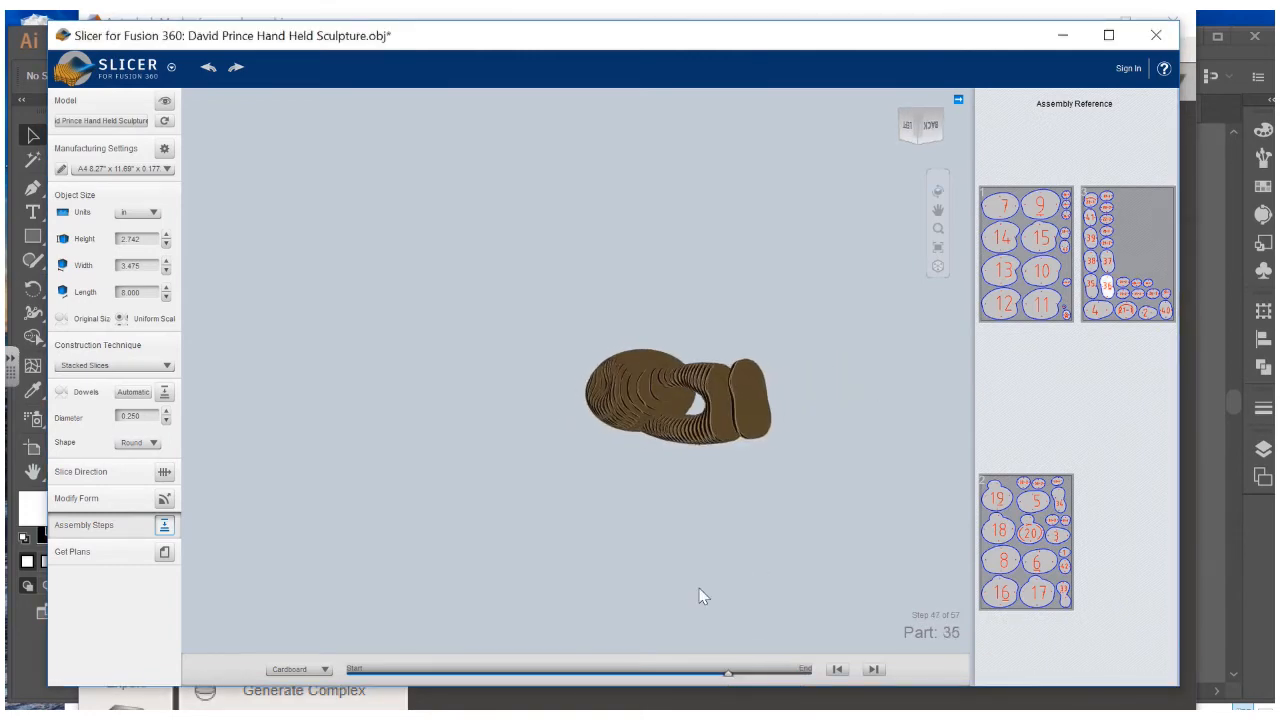
pyautogui.moveTo(730, 675); pyautogui.dragTo(446, 657)
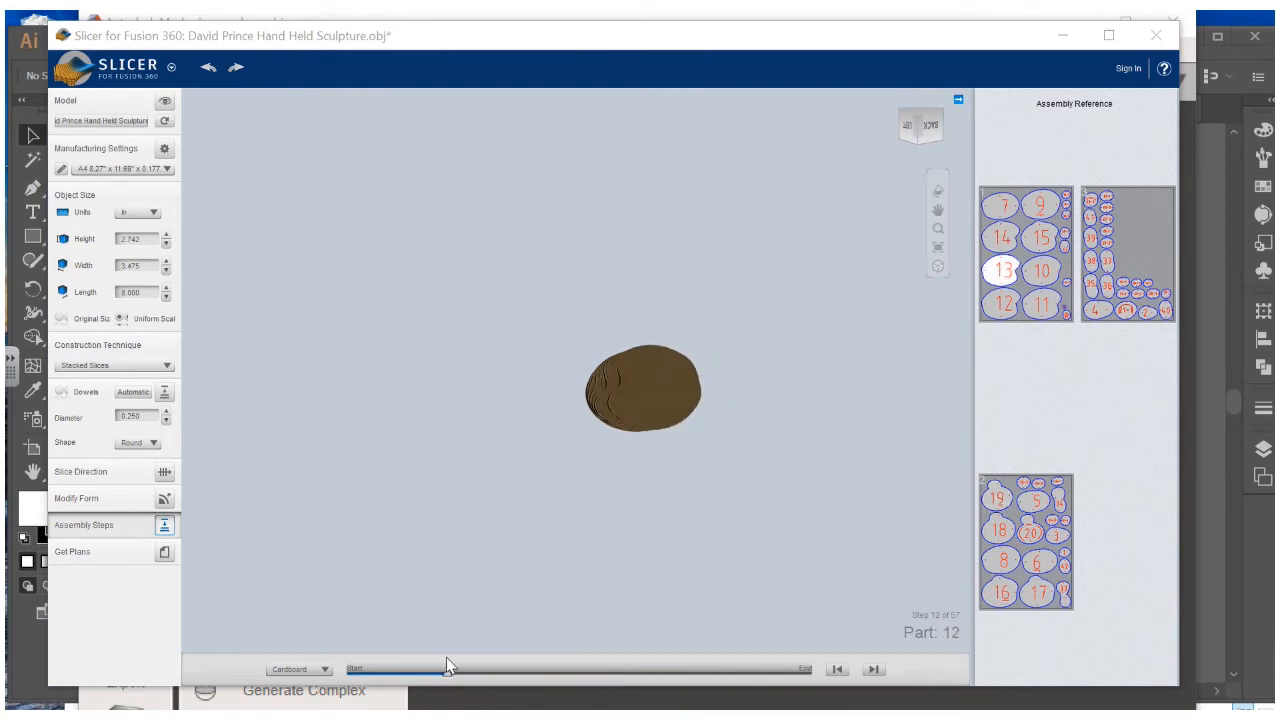
pyautogui.click(808, 672)
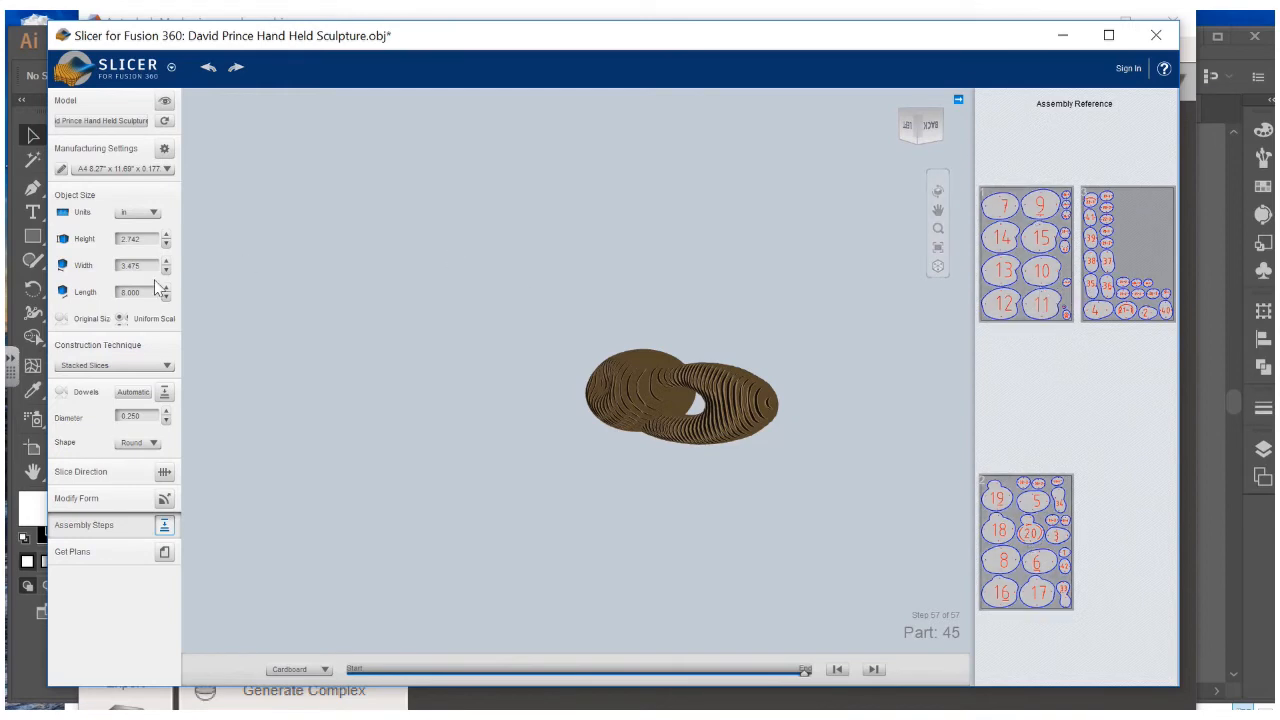
# Switch to the Hand Held Preset sheet size (41 parts on 2 sheets) and show the EPS cutting plans
pyautogui.click(108, 170)
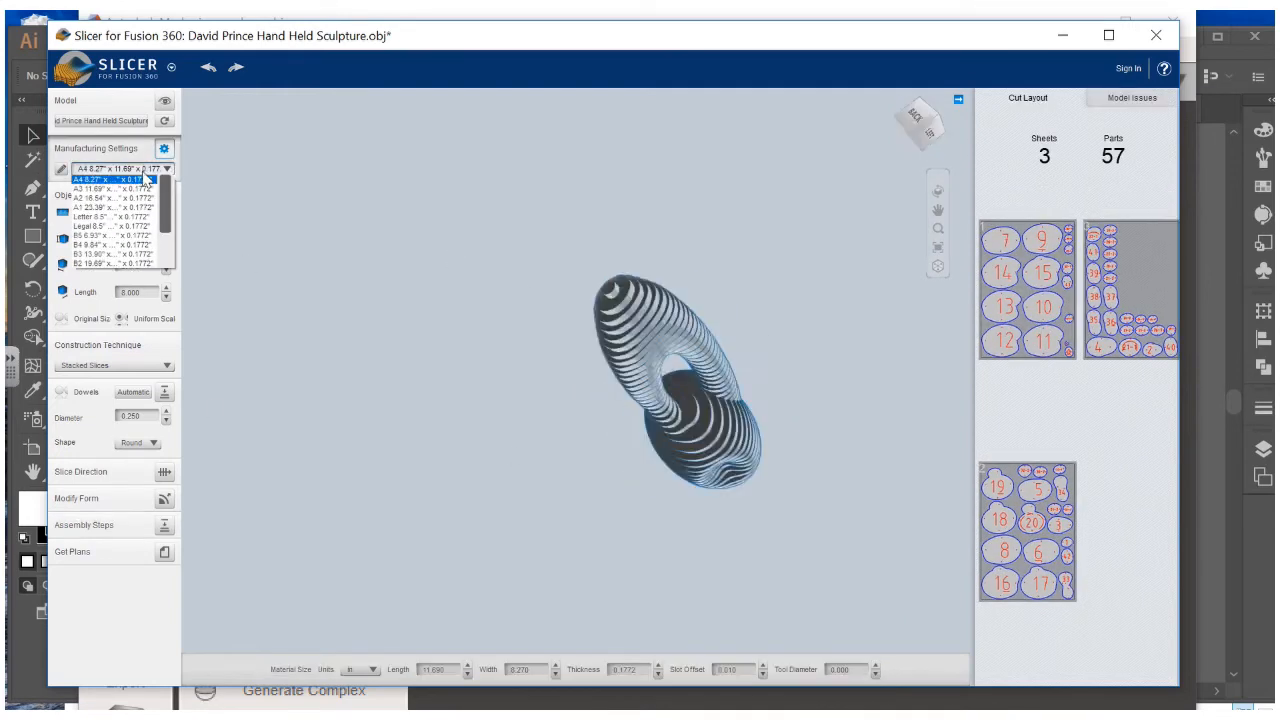
pyautogui.scroll(-3, 160, 215)
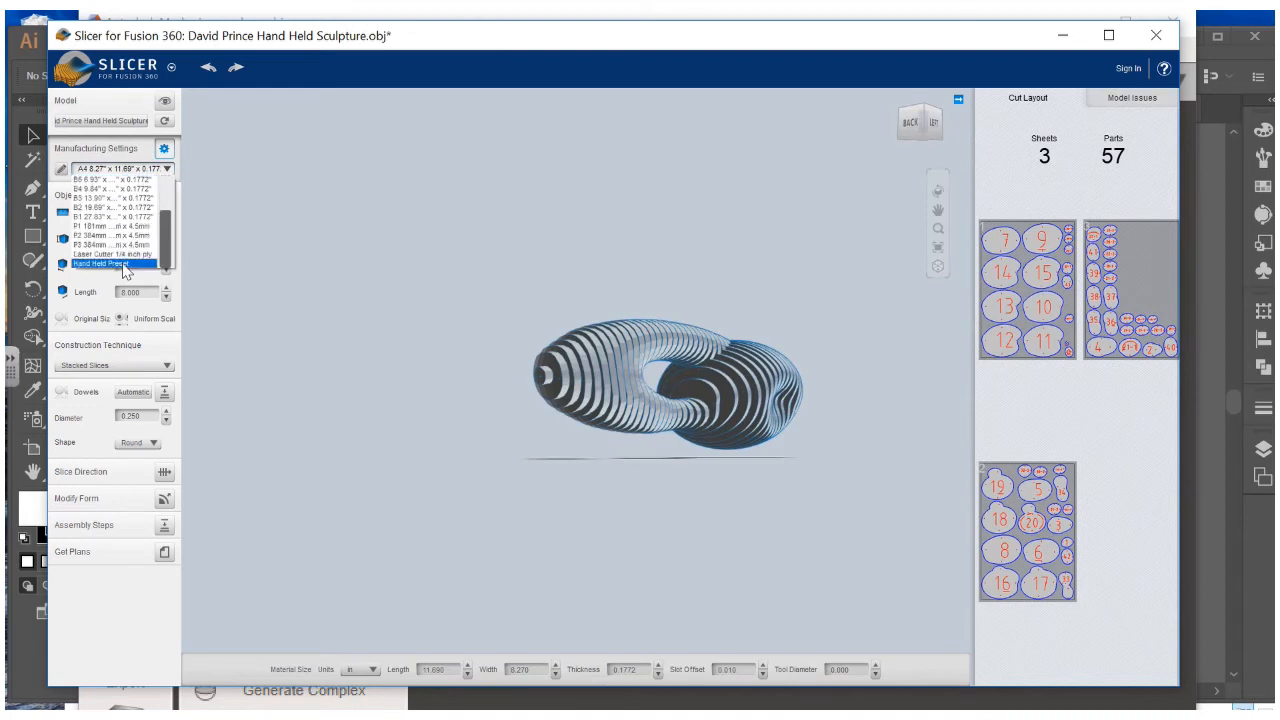
pyautogui.click(125, 270)
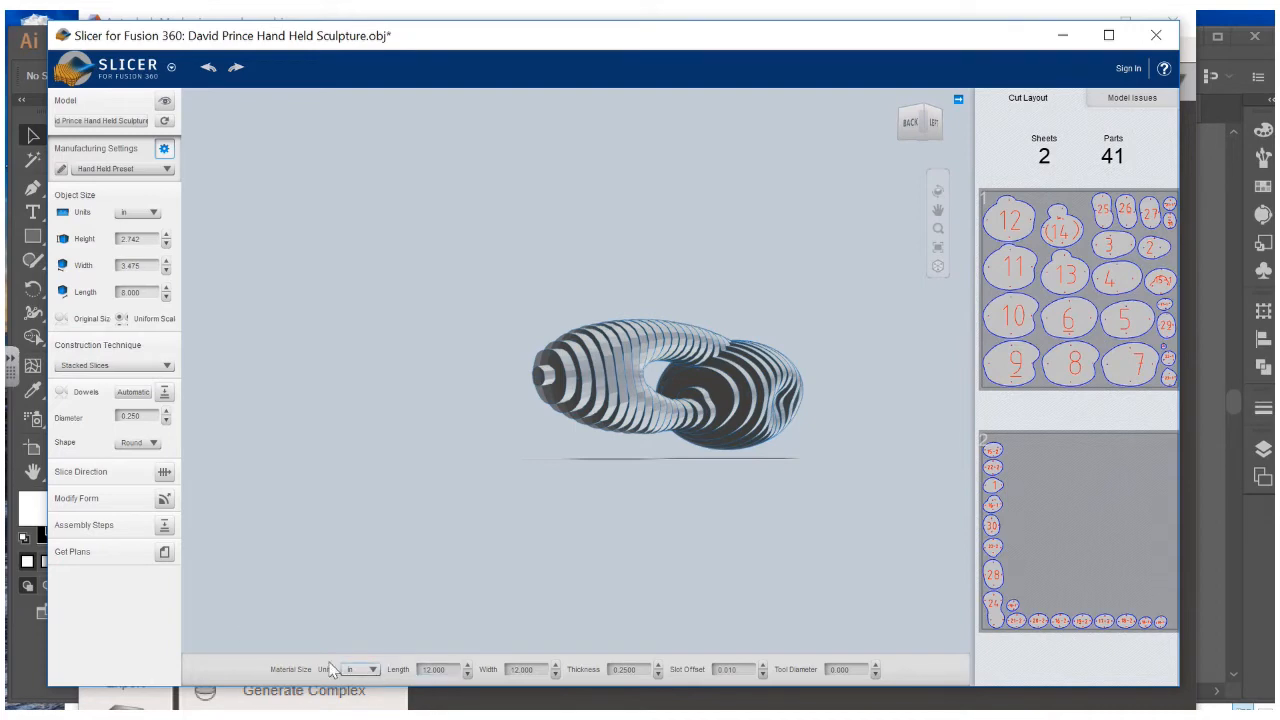
pyautogui.click(165, 553)
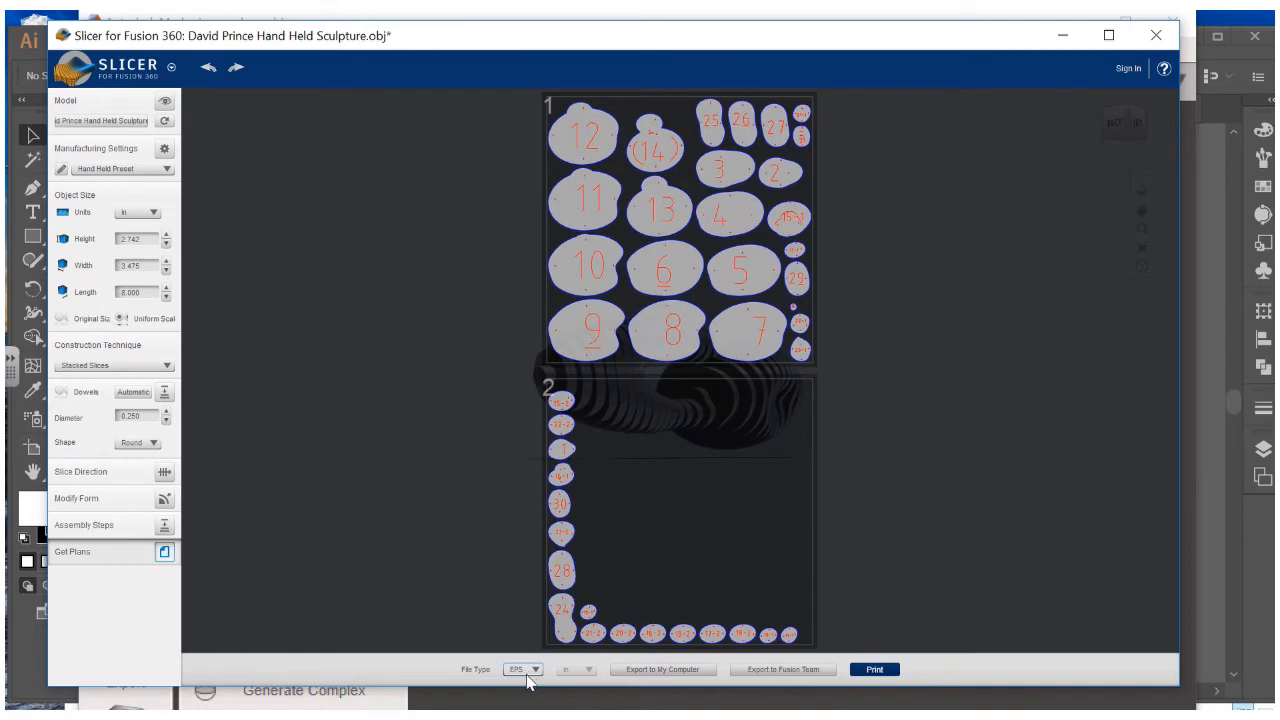
# Export the plans to the computer, saving into S:\3D Printing\Projects in Progress\3D Design
pyautogui.click(688, 672)
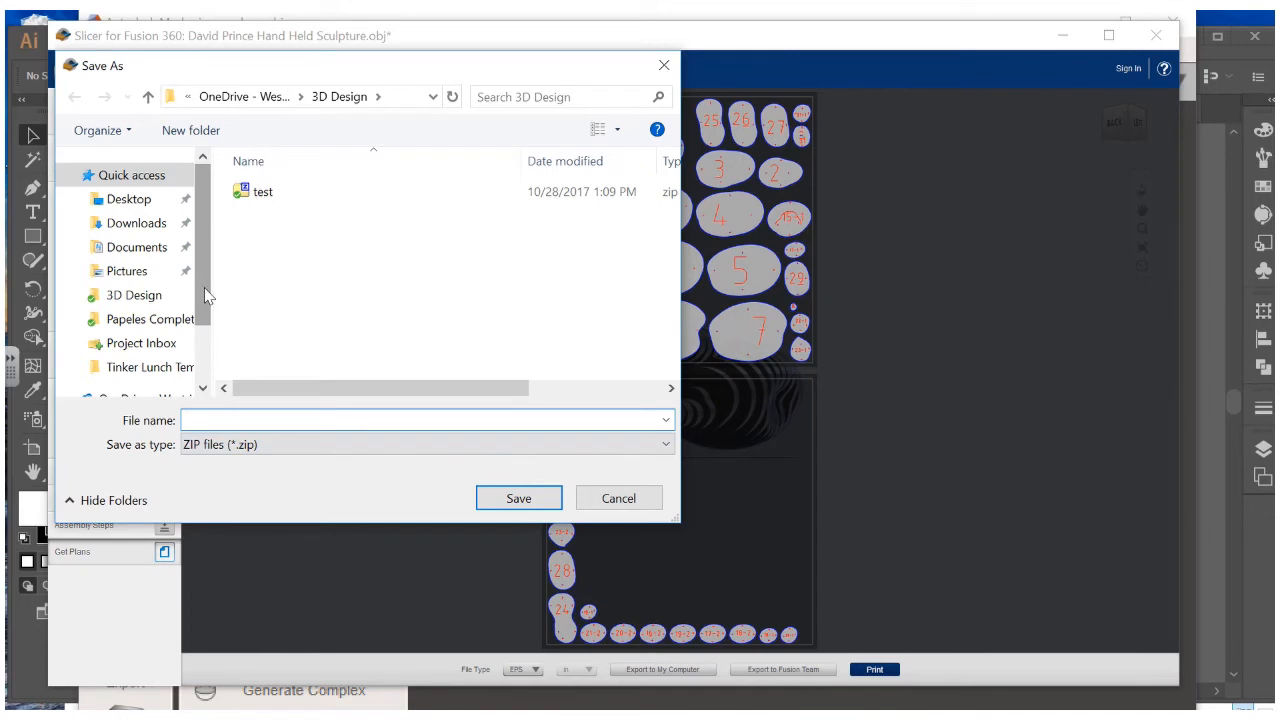
pyautogui.scroll(-1, 207, 295)
pyautogui.click(114, 344)
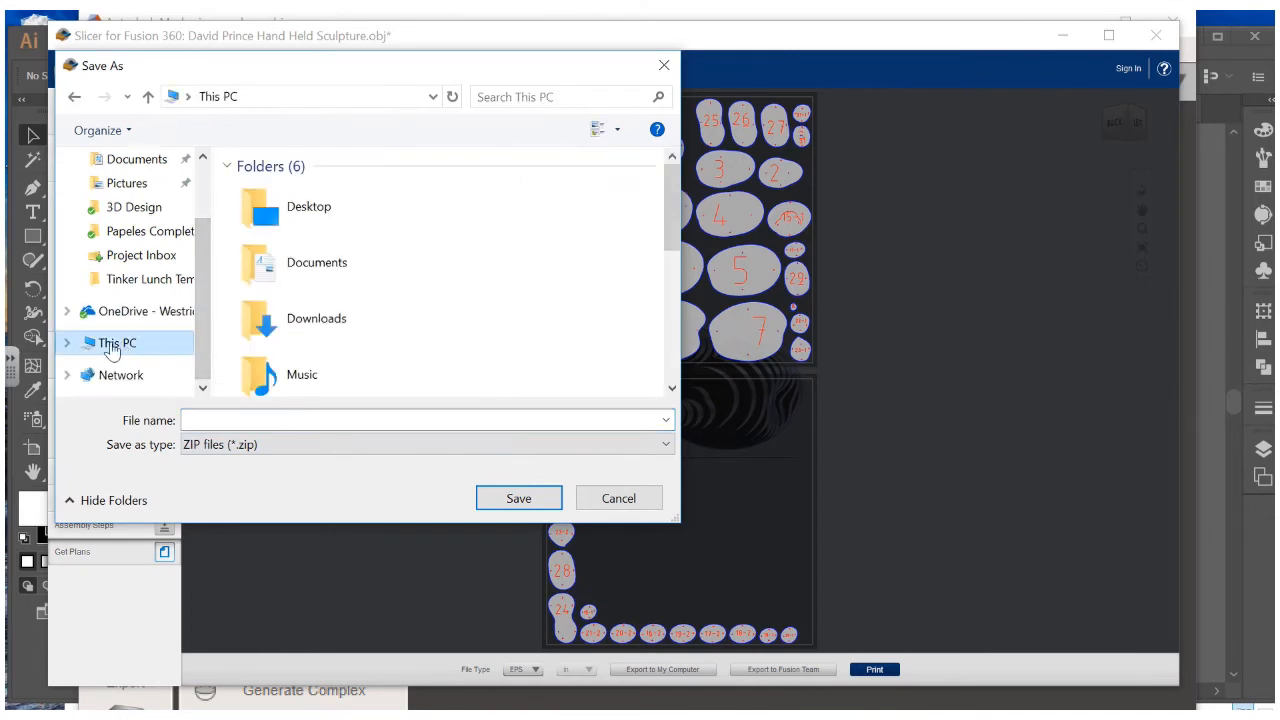
pyautogui.scroll(-3, 430, 268)
pyautogui.doubleClick(388, 359)
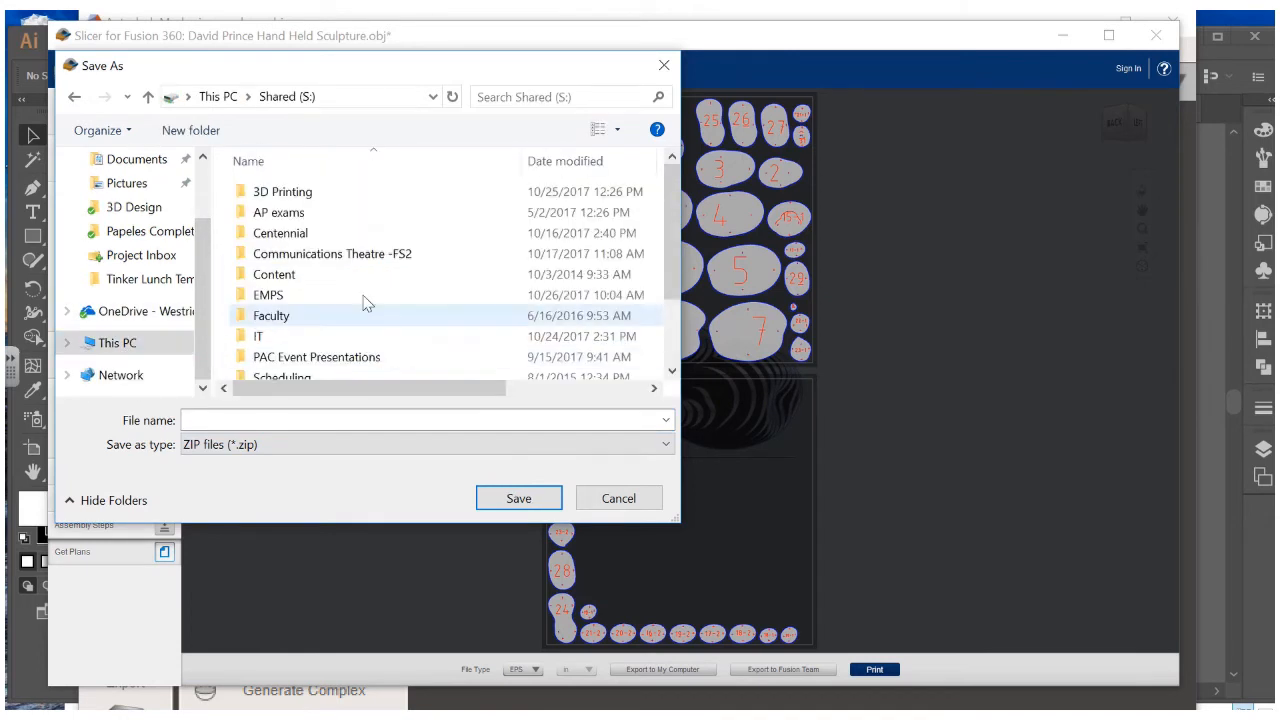
pyautogui.doubleClick(338, 196)
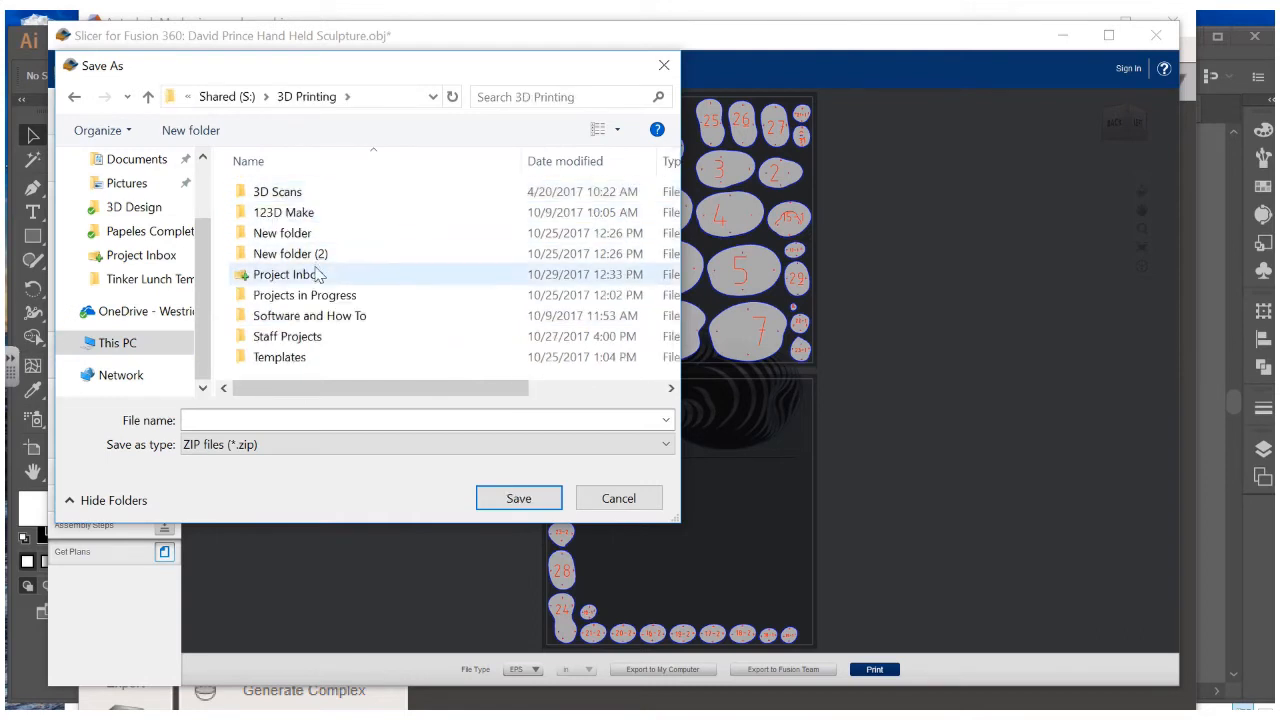
pyautogui.doubleClick(318, 295)
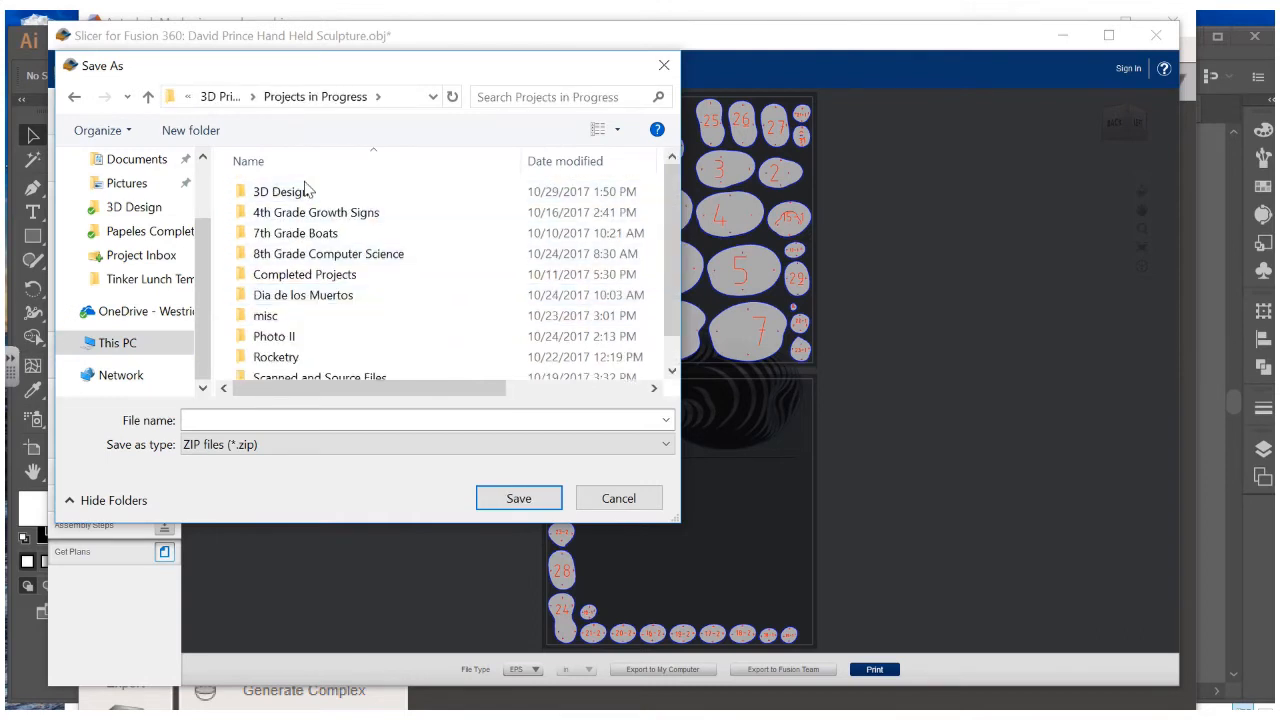
pyautogui.click(305, 196)
pyautogui.doubleClick(305, 194)
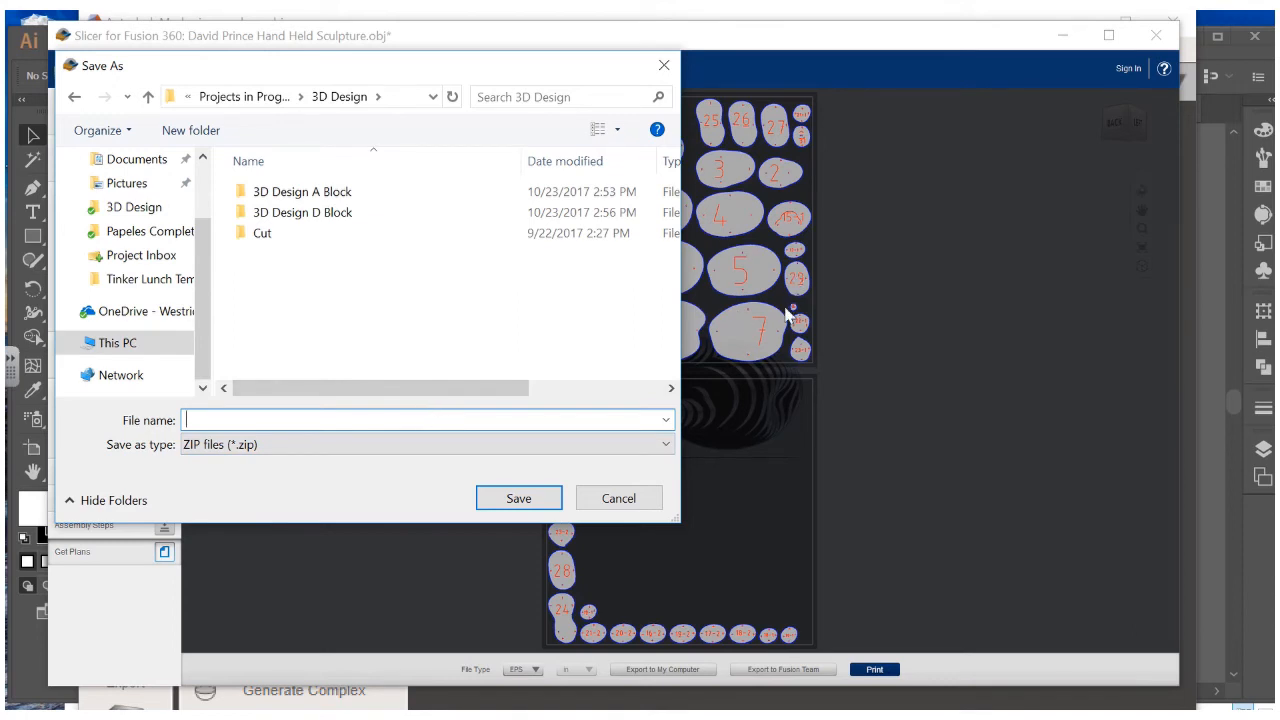
# Name the ZIP after the sculpture without the .obj extension and save it
pyautogui.write('Da')
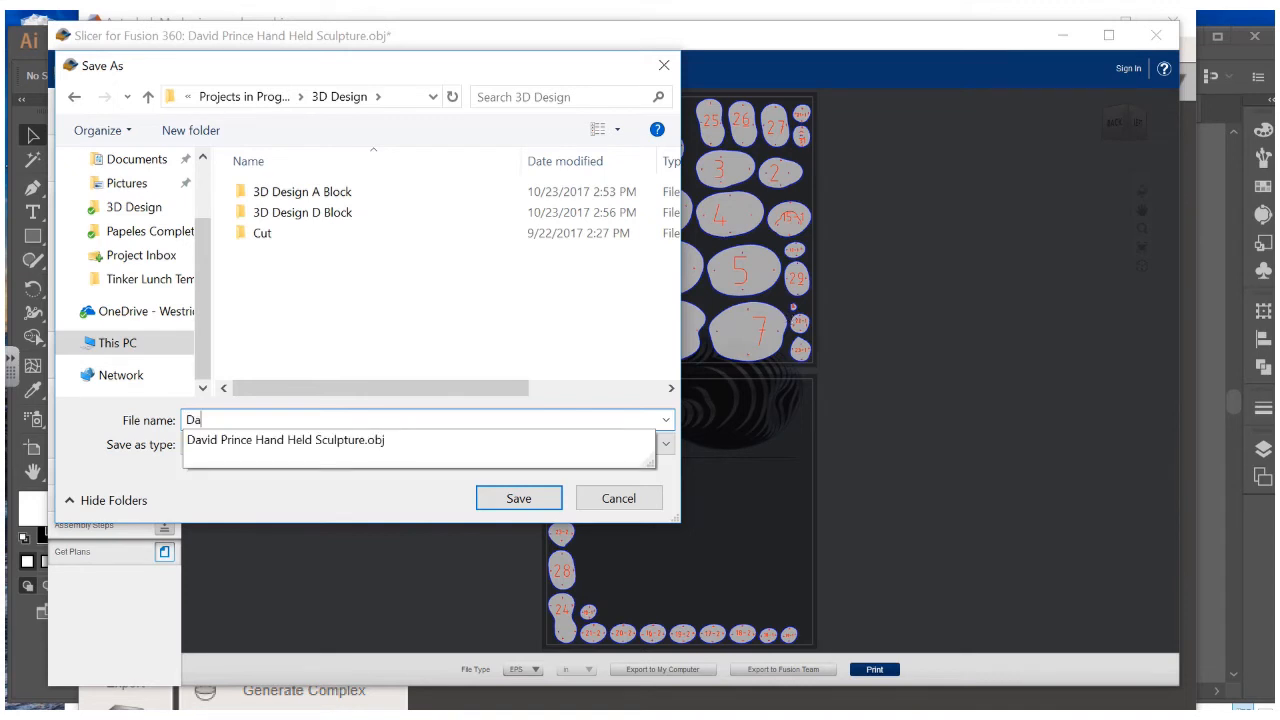
pyautogui.click(384, 455)
pyautogui.click(393, 421)
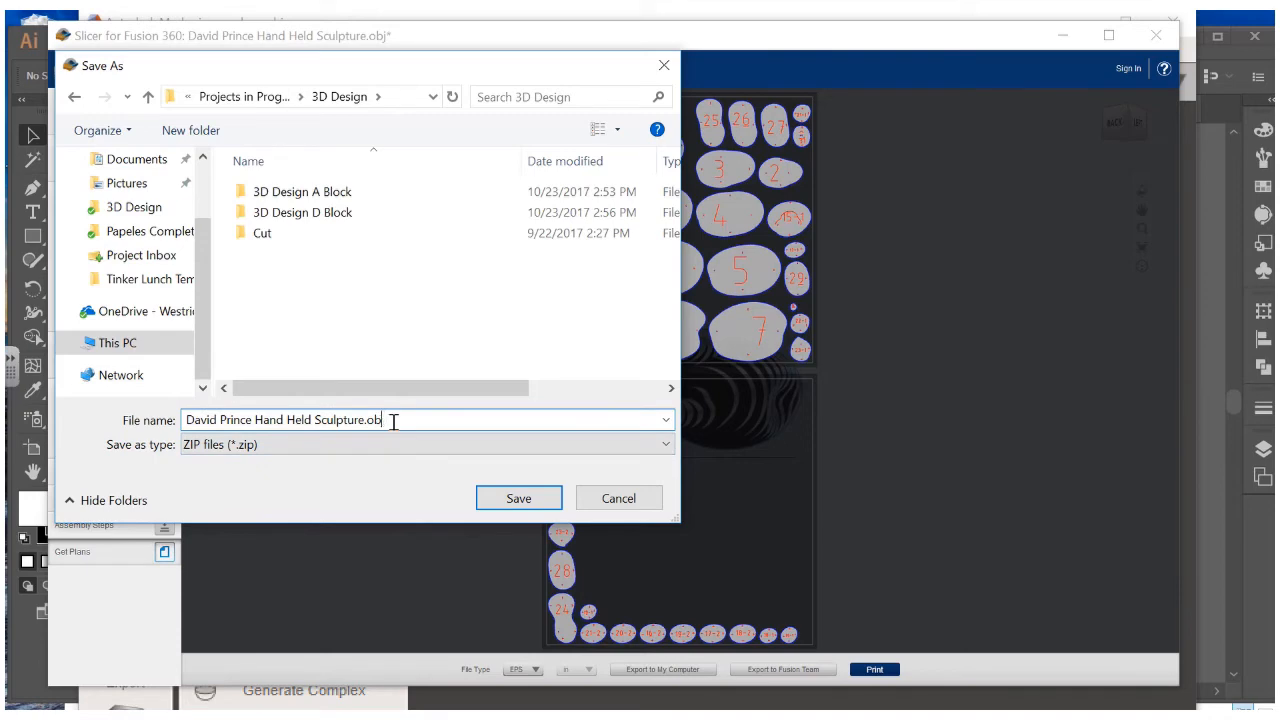
pyautogui.press('BackSpace')
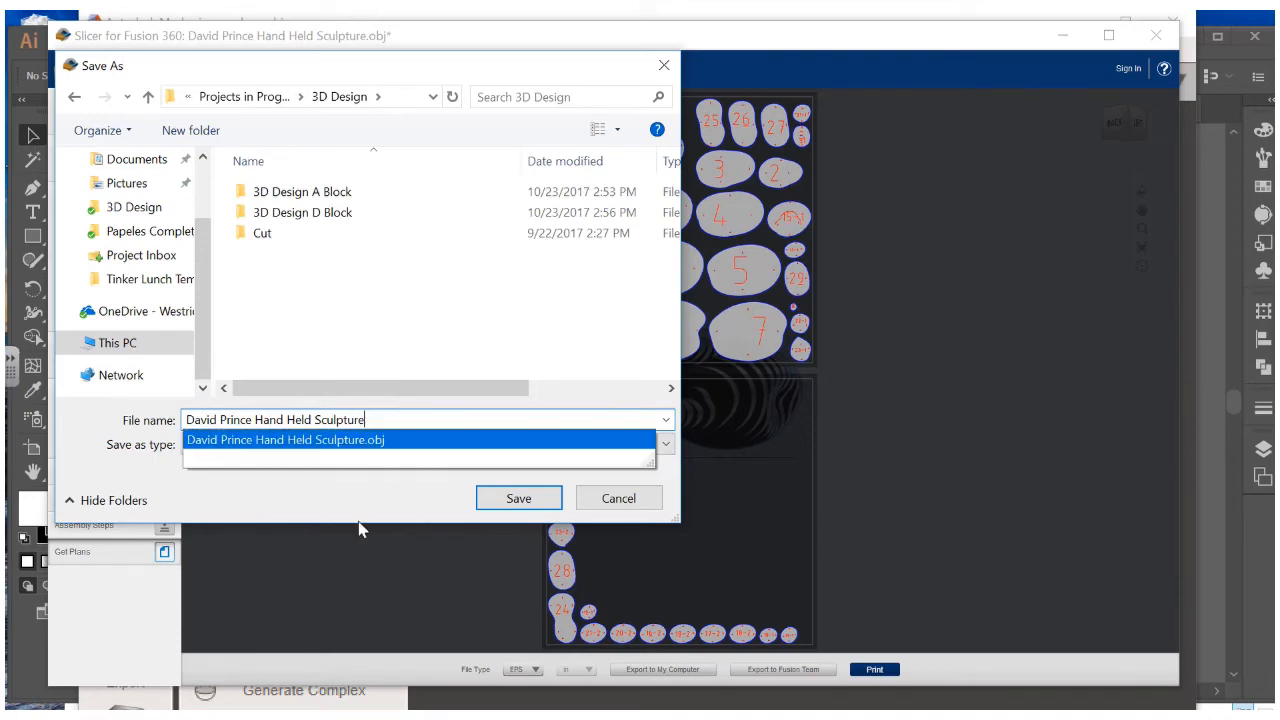
pyautogui.click(360, 517)
pyautogui.click(546, 510)
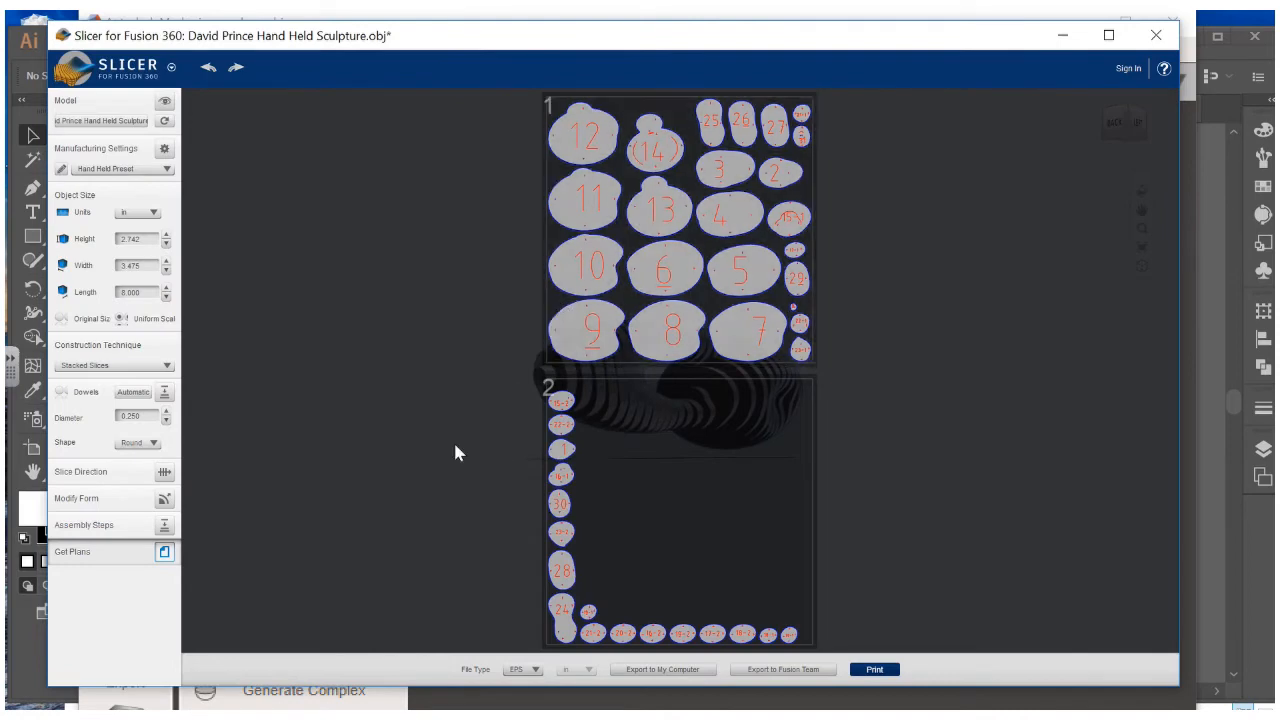
# Minimize Slicer and Meshmixer, shrink Illustrator, and bring File Explorer forward
pyautogui.click(1064, 38)
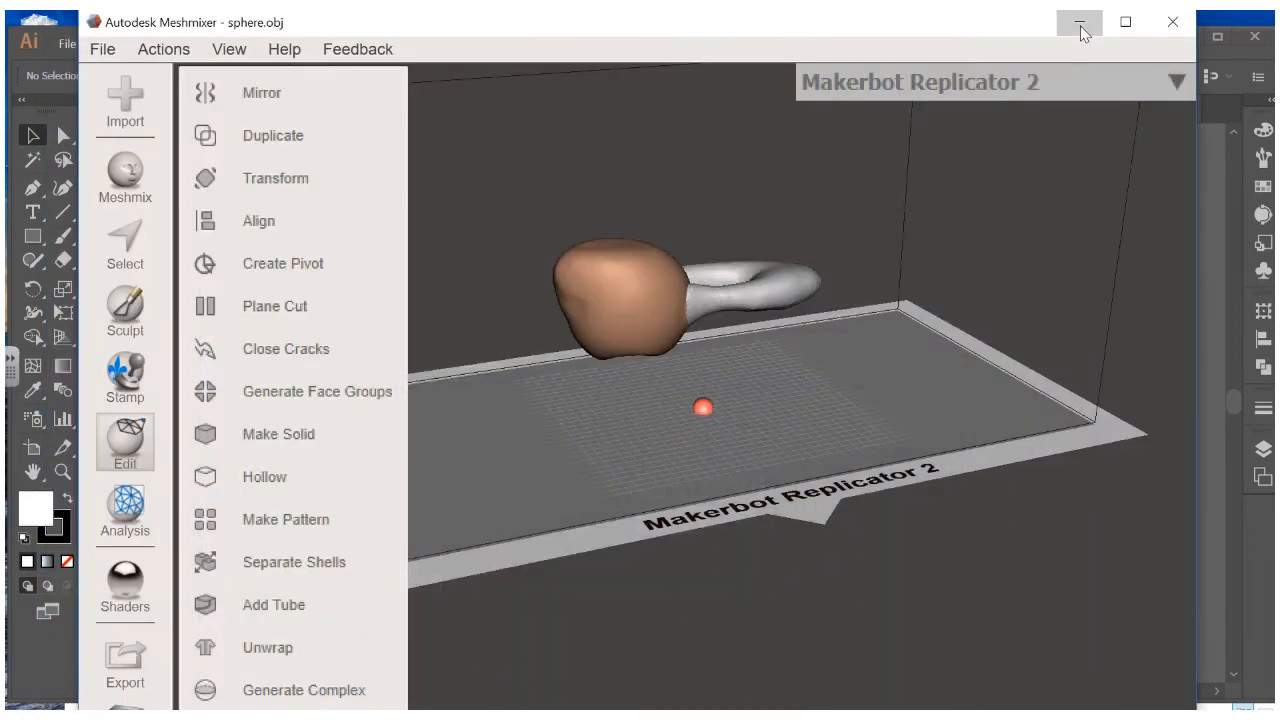
pyautogui.click(1078, 24)
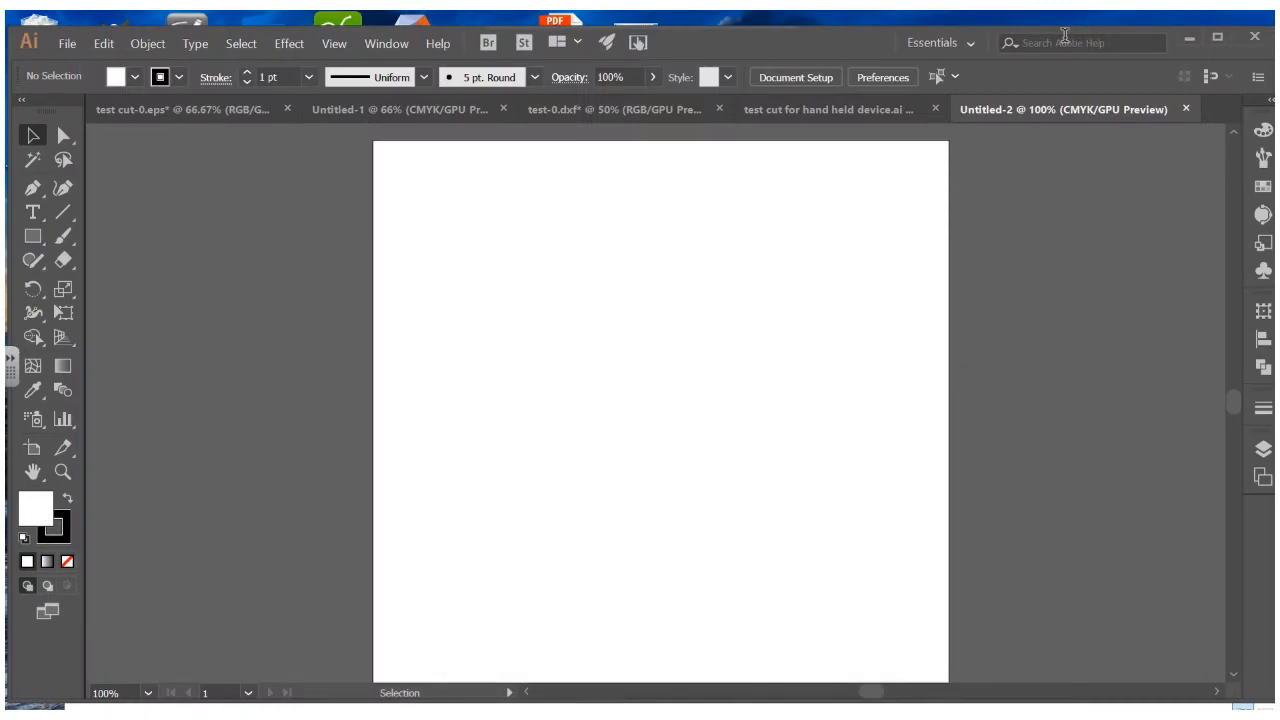
pyautogui.moveTo(832, 35); pyautogui.dragTo(1008, 366)
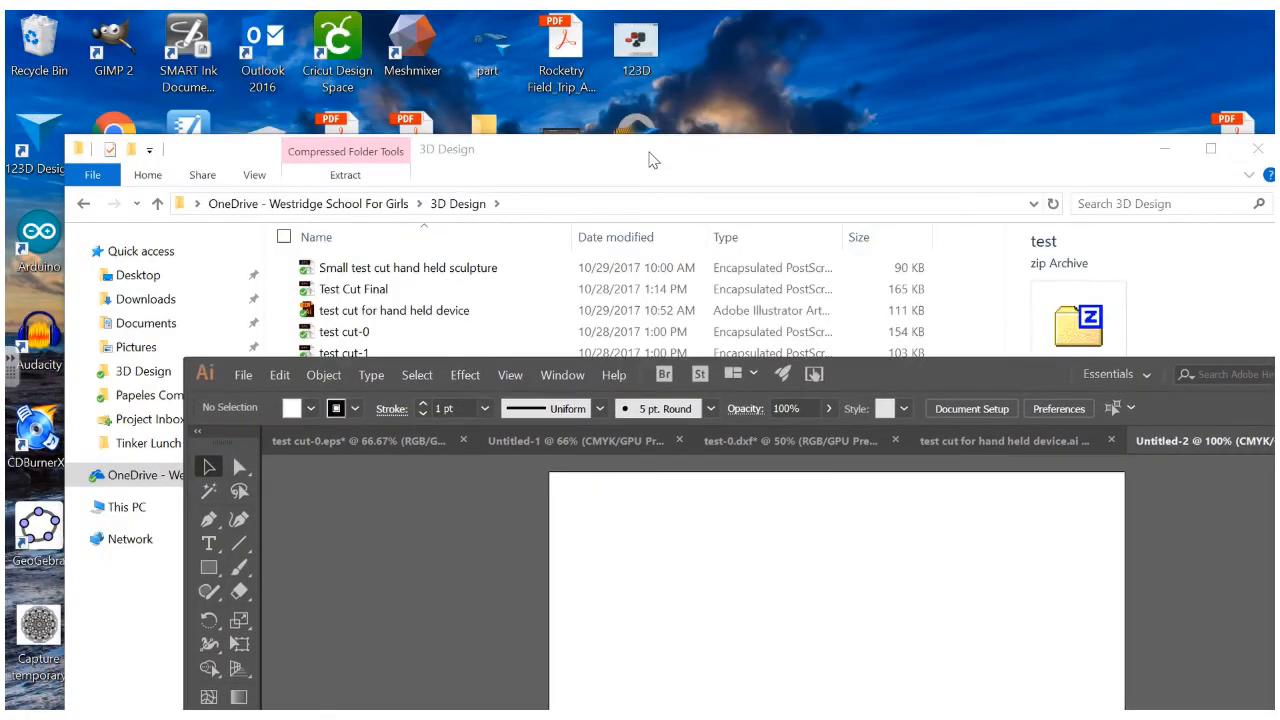
pyautogui.moveTo(652, 160); pyautogui.dragTo(671, 106)
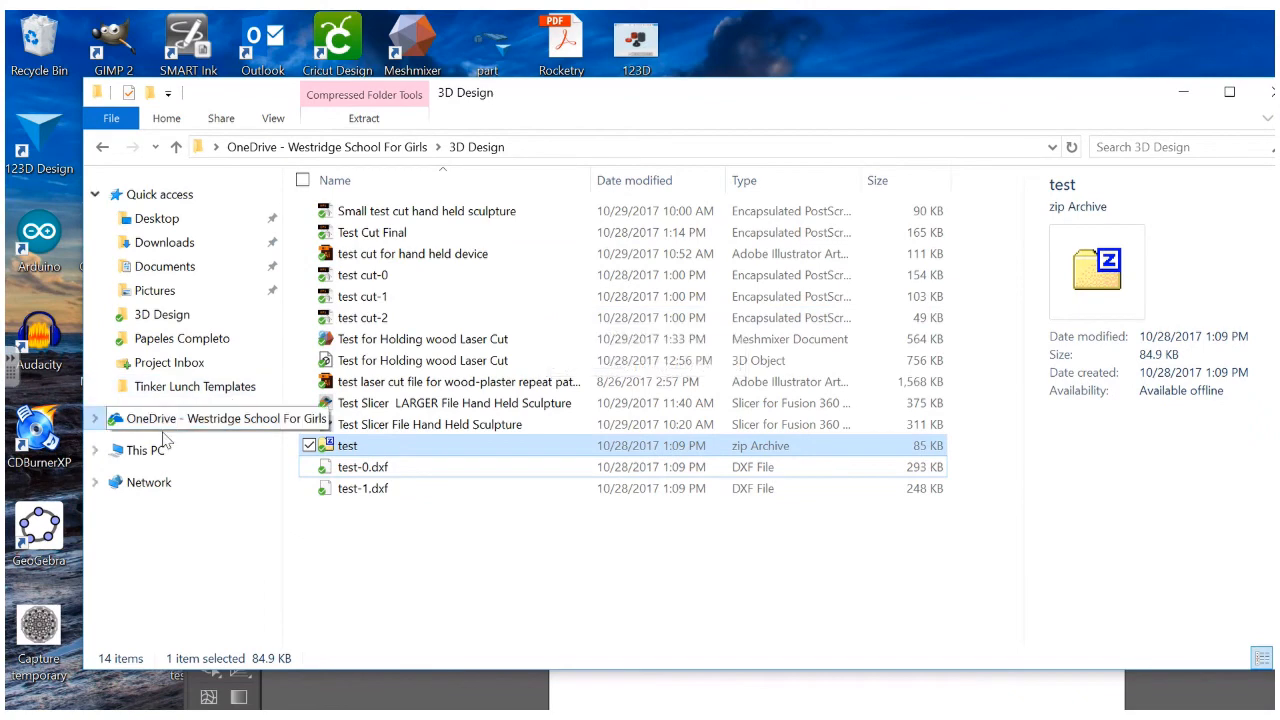
# Browse Shared (S:) to 3D Printing > Projects in Progress > 3D Design and open the sculpture ZIP
pyautogui.click(152, 451)
pyautogui.click(648, 484)
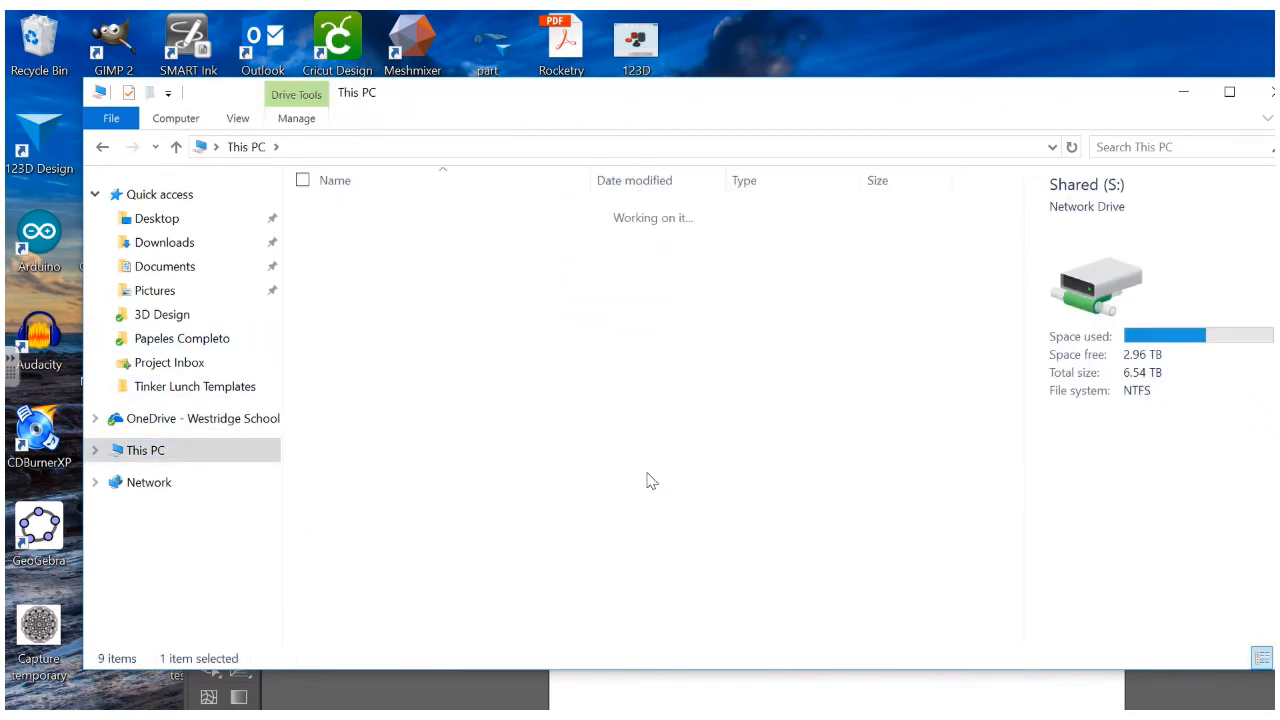
pyautogui.doubleClick(377, 210)
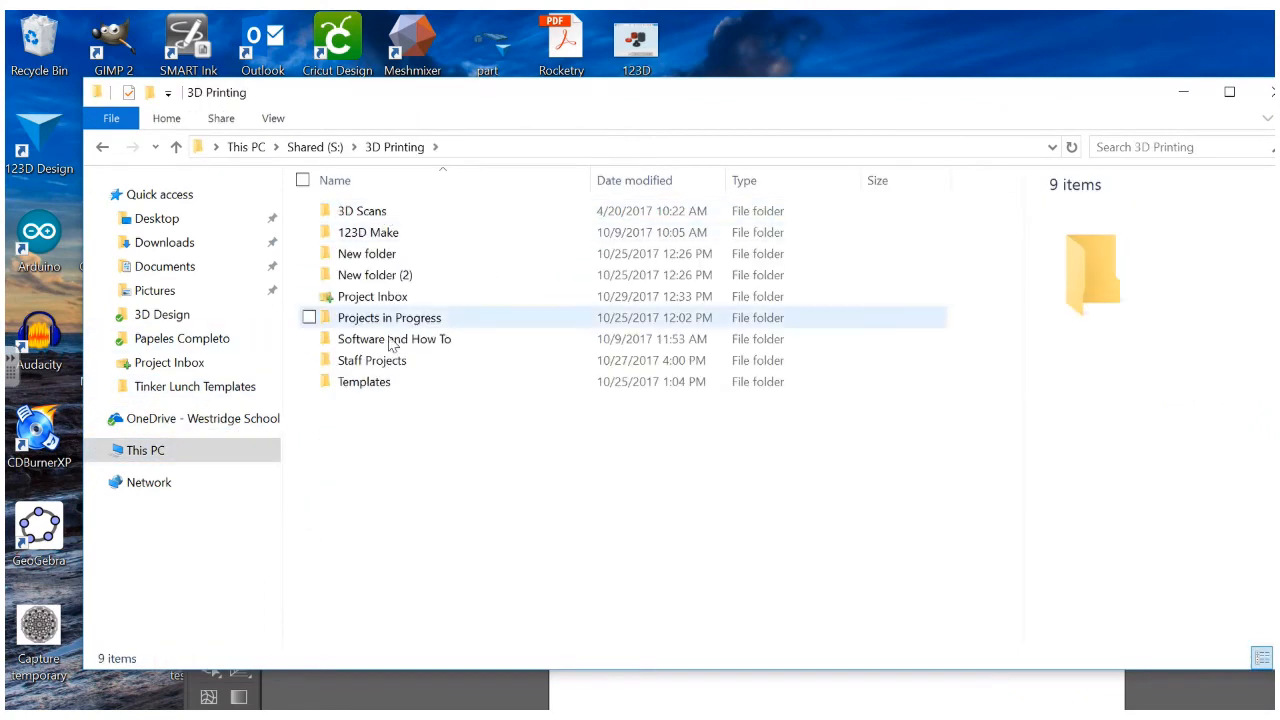
pyautogui.doubleClick(386, 318)
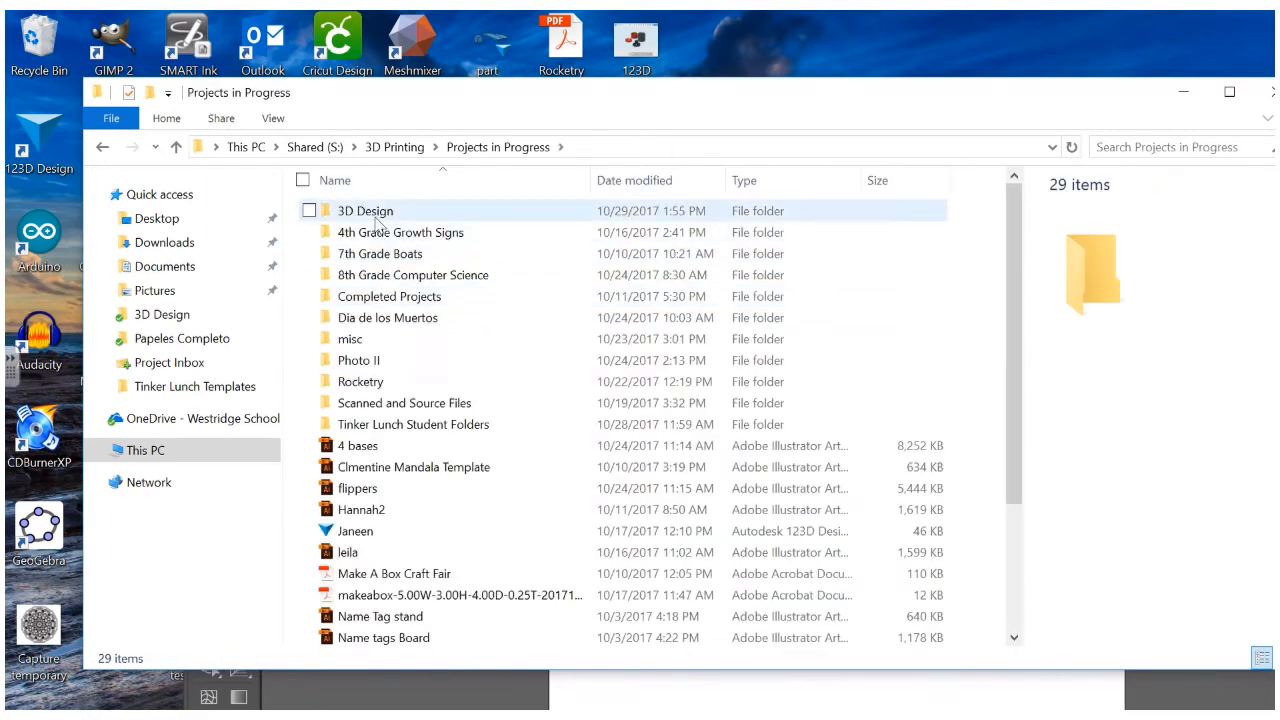
pyautogui.doubleClick(360, 211)
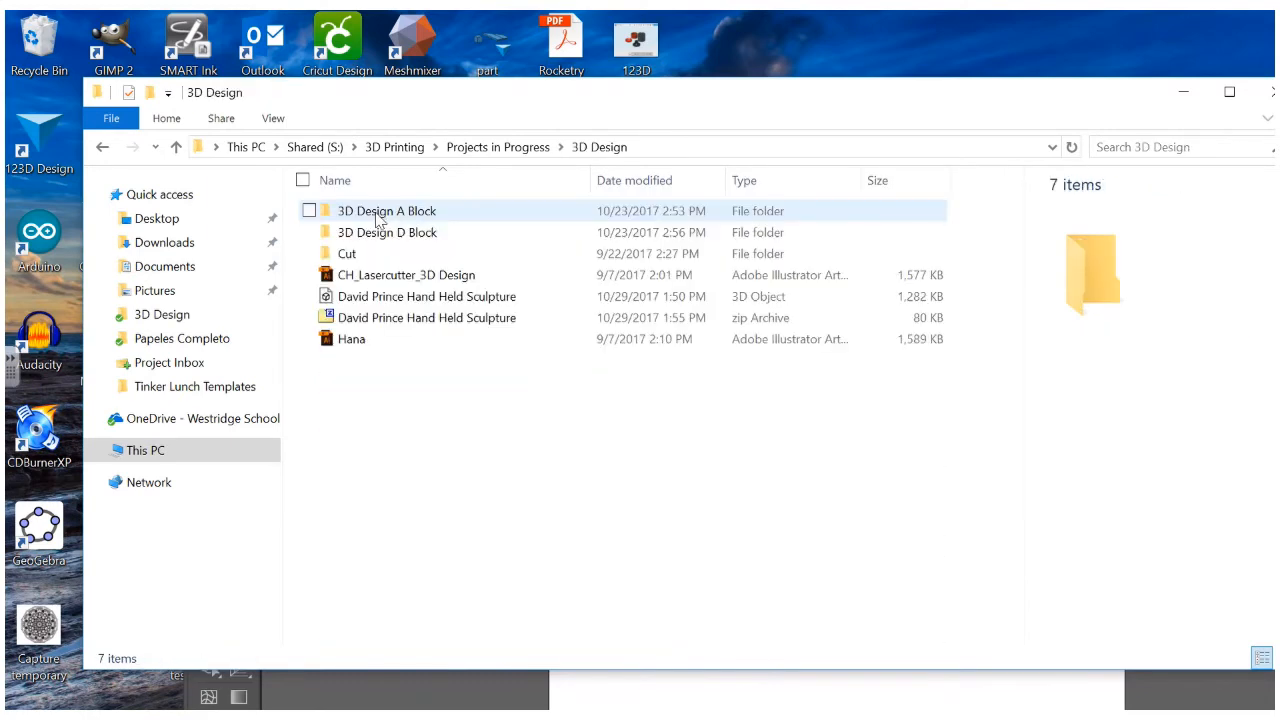
pyautogui.doubleClick(386, 320)
# Extract both sculpture EPS files into the 3D Design folder and close 7-Zip
pyautogui.click(688, 397)
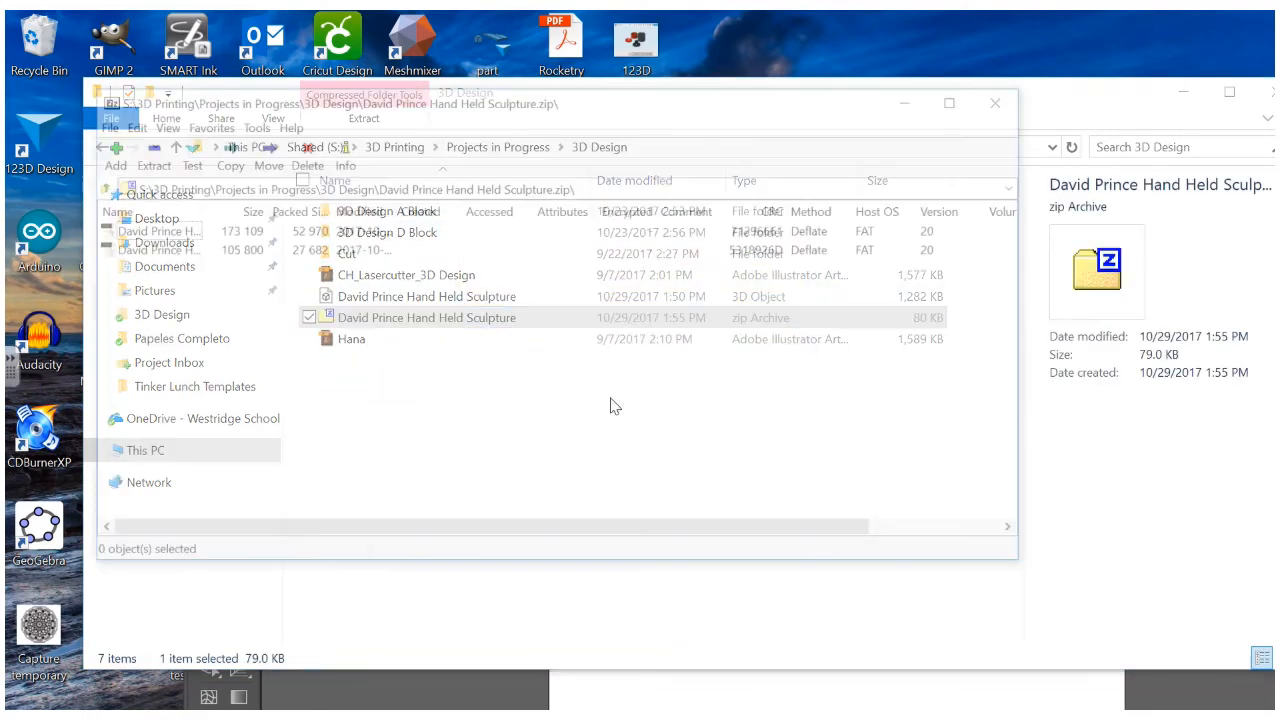
pyautogui.click(172, 232)
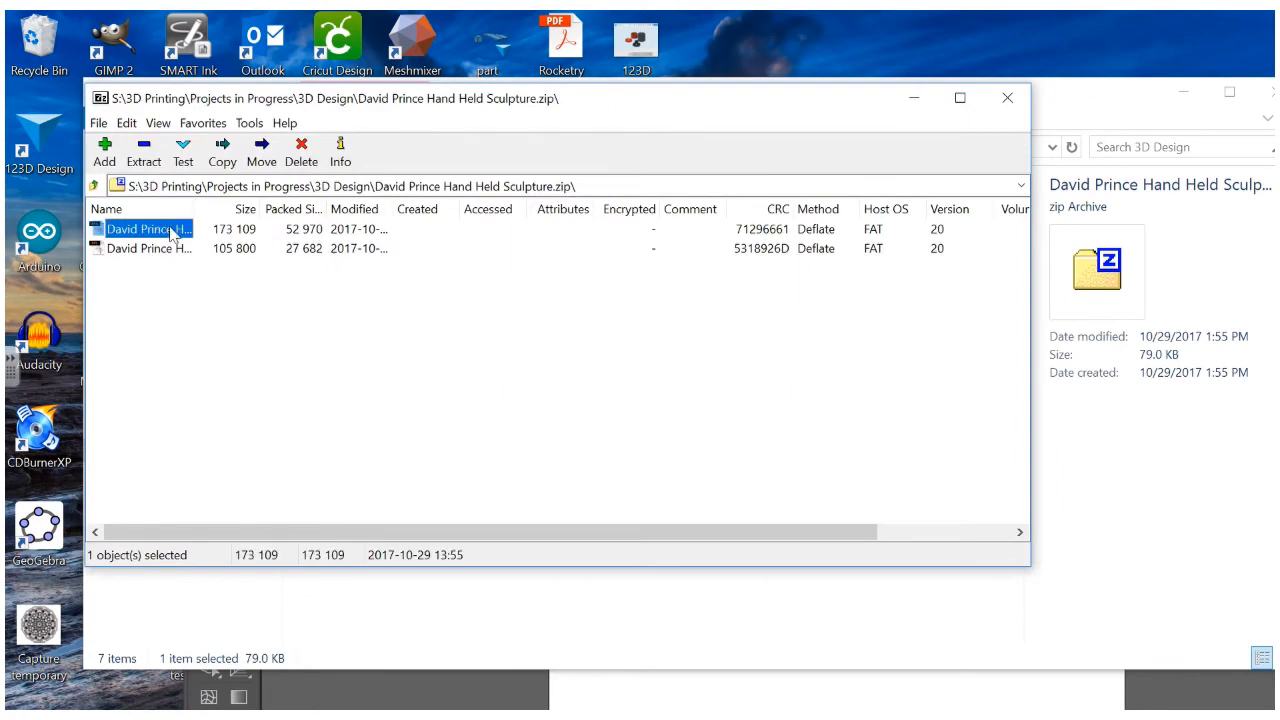
pyautogui.keyDown('shift'); pyautogui.click(166, 252); pyautogui.keyUp('shift')
pyautogui.click(144, 162)
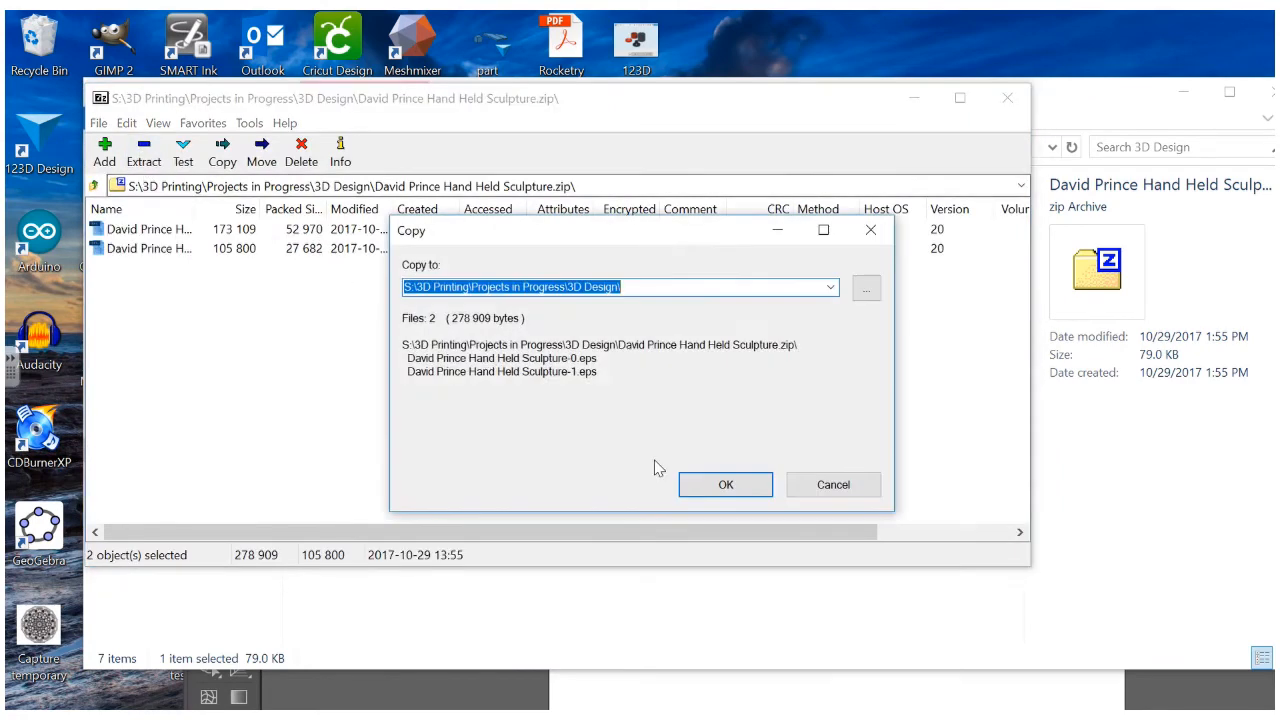
pyautogui.click(724, 486)
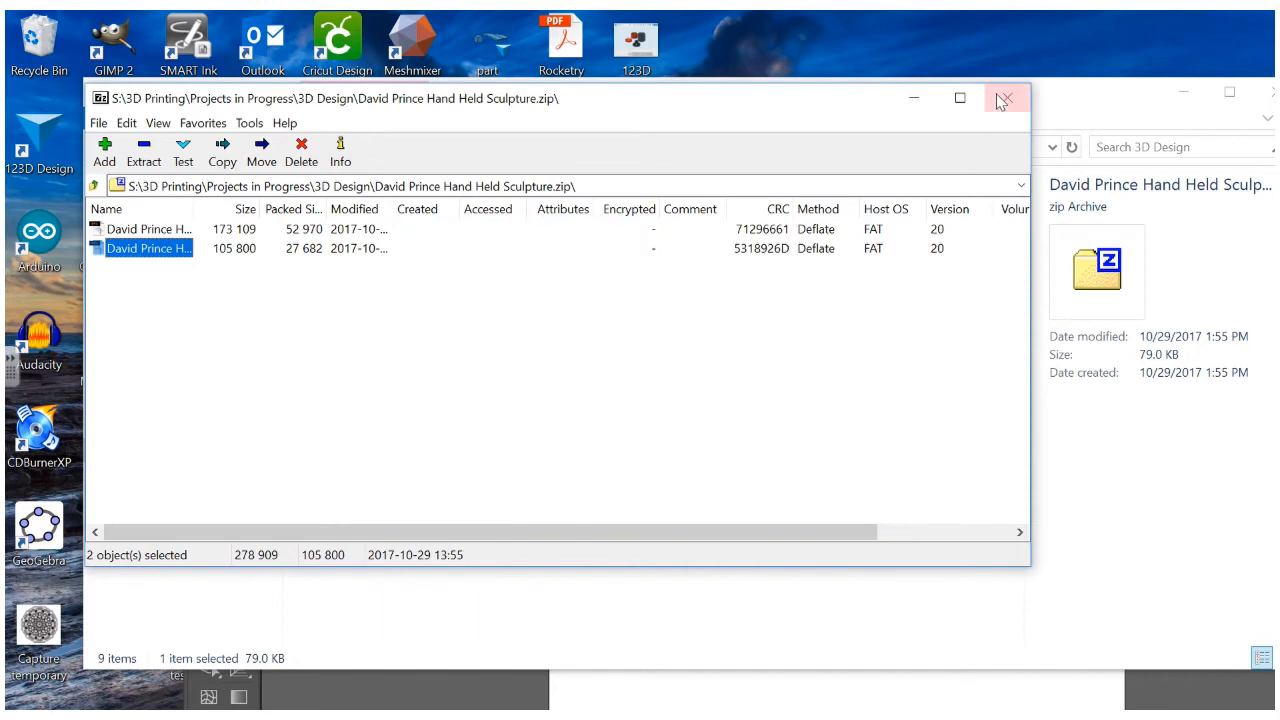
pyautogui.click(914, 100)
# Check the extracted Sculpture-0 and Sculpture-1 EPS files, then bring Illustrator forward maximized
pyautogui.click(510, 340)
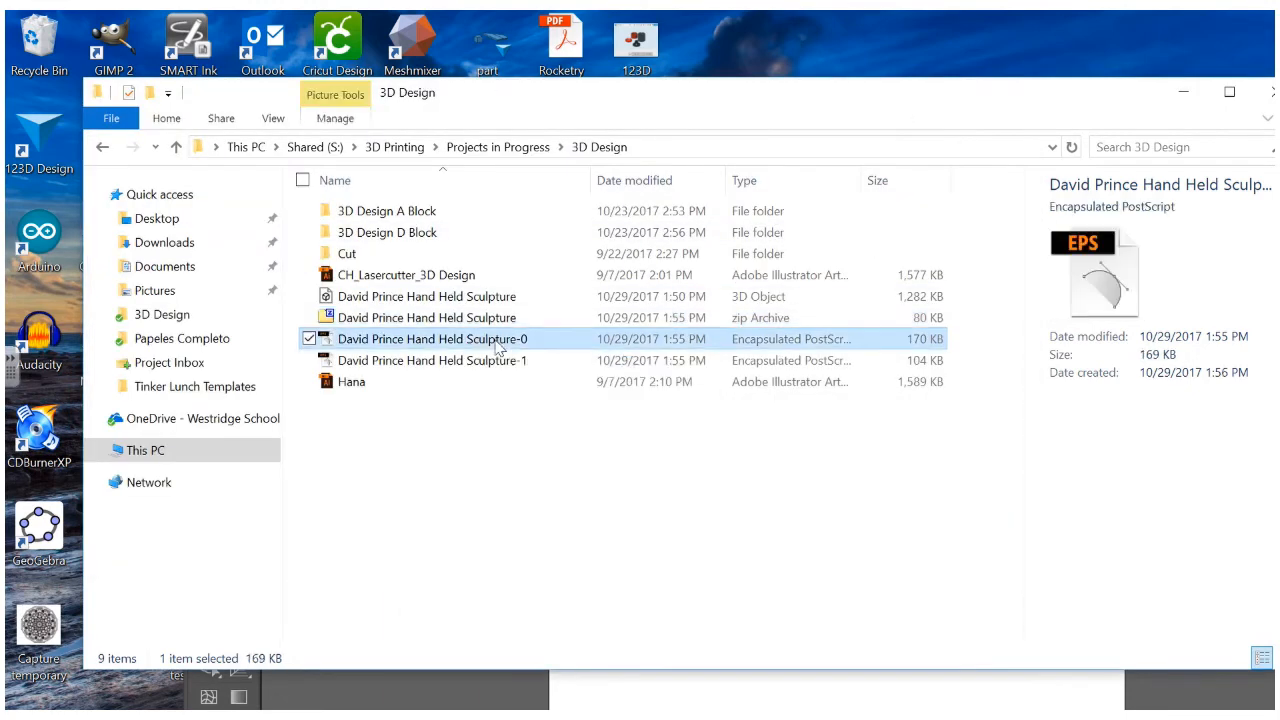
pyautogui.click(490, 361)
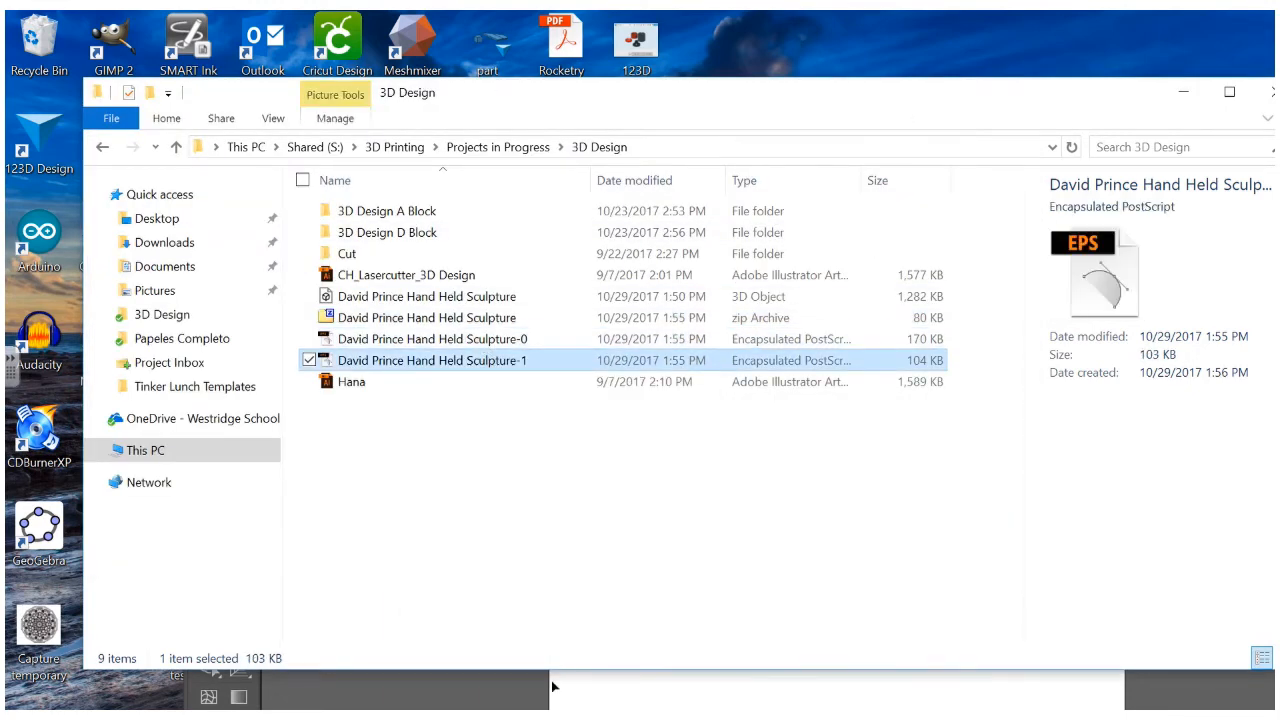
pyautogui.click(555, 686)
pyautogui.doubleClick(637, 368)
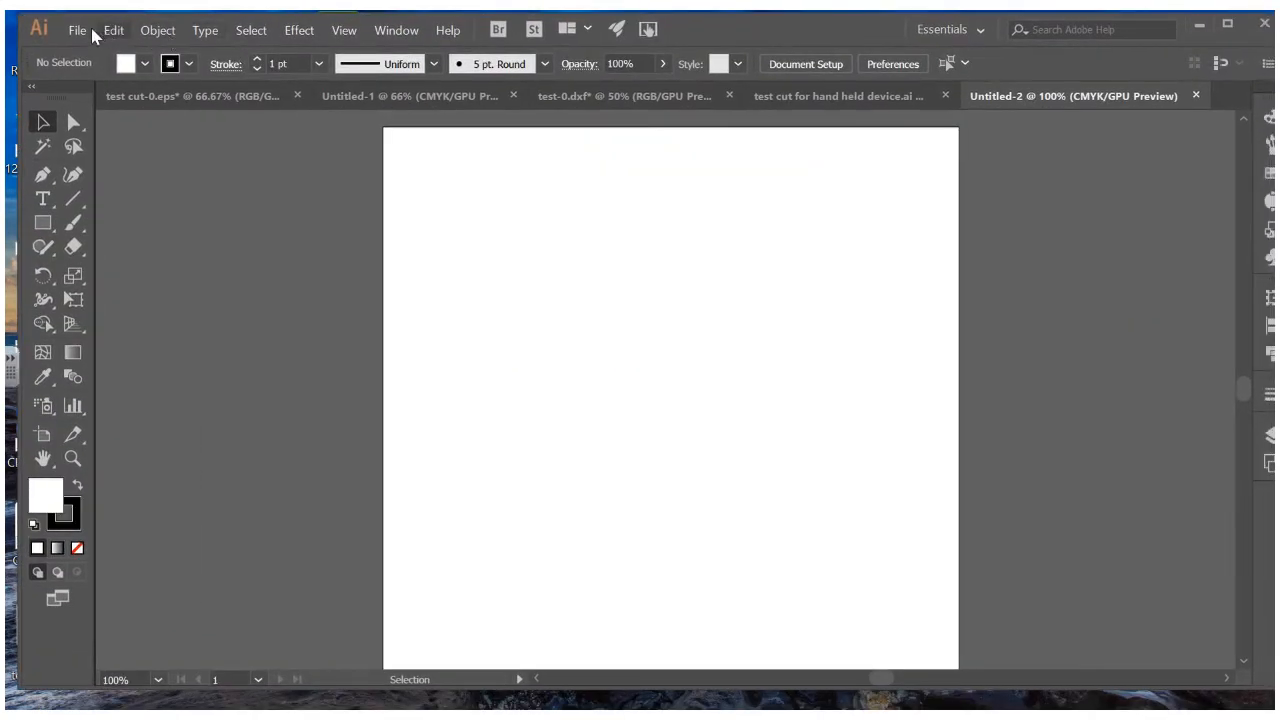
# Start File > Place and browse to Shared (S:) > 3D Printing > Projects in Progress > 3D Design
pyautogui.click(77, 30)
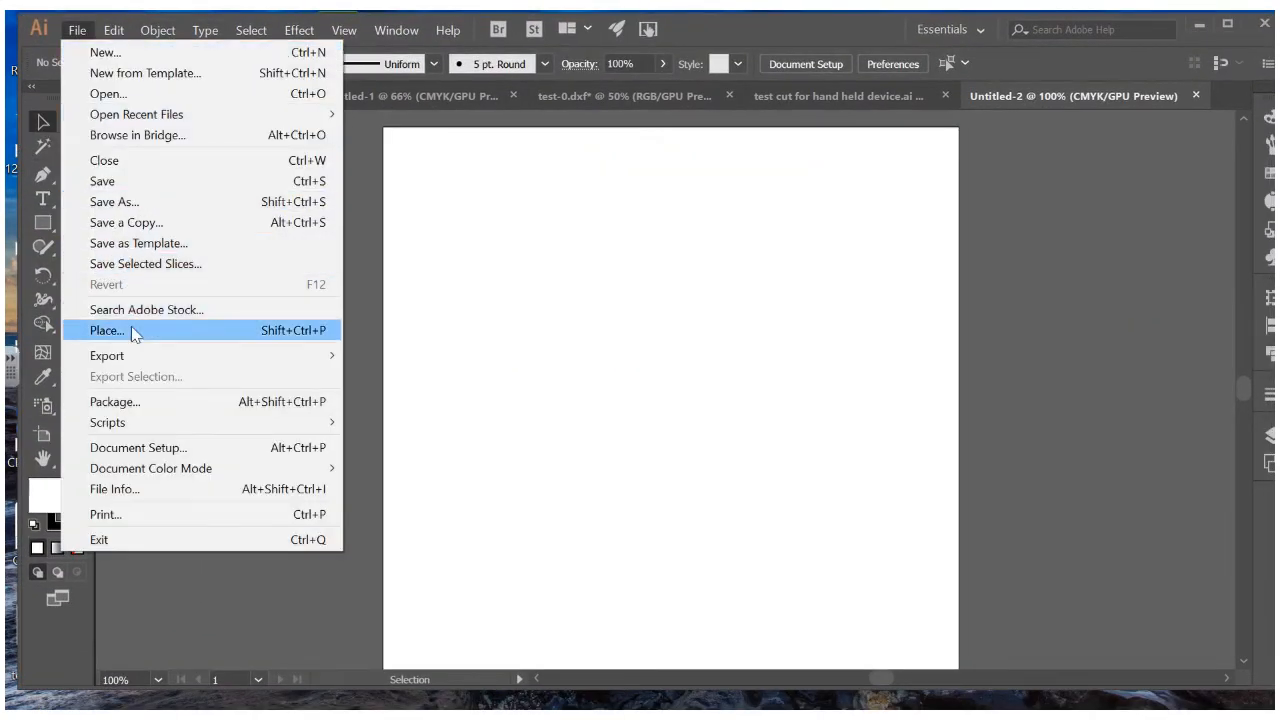
pyautogui.click(131, 330)
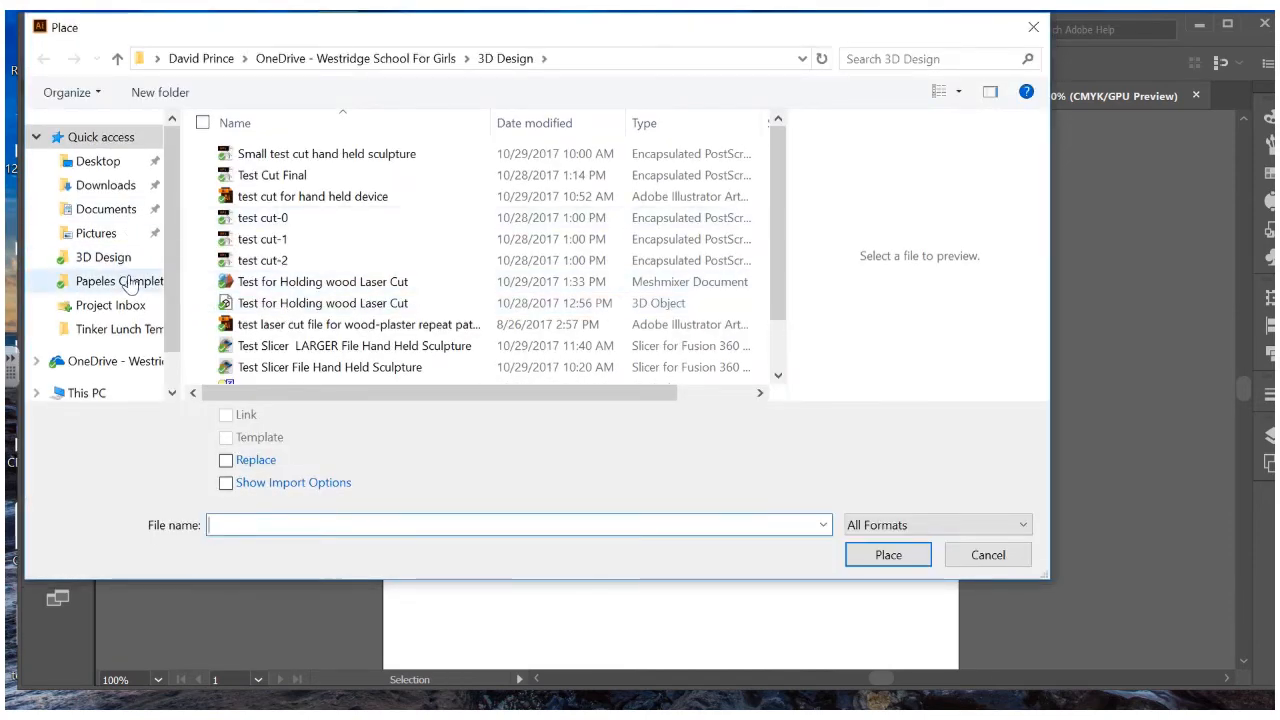
pyautogui.scroll(-2, 120, 335)
pyautogui.click(119, 331)
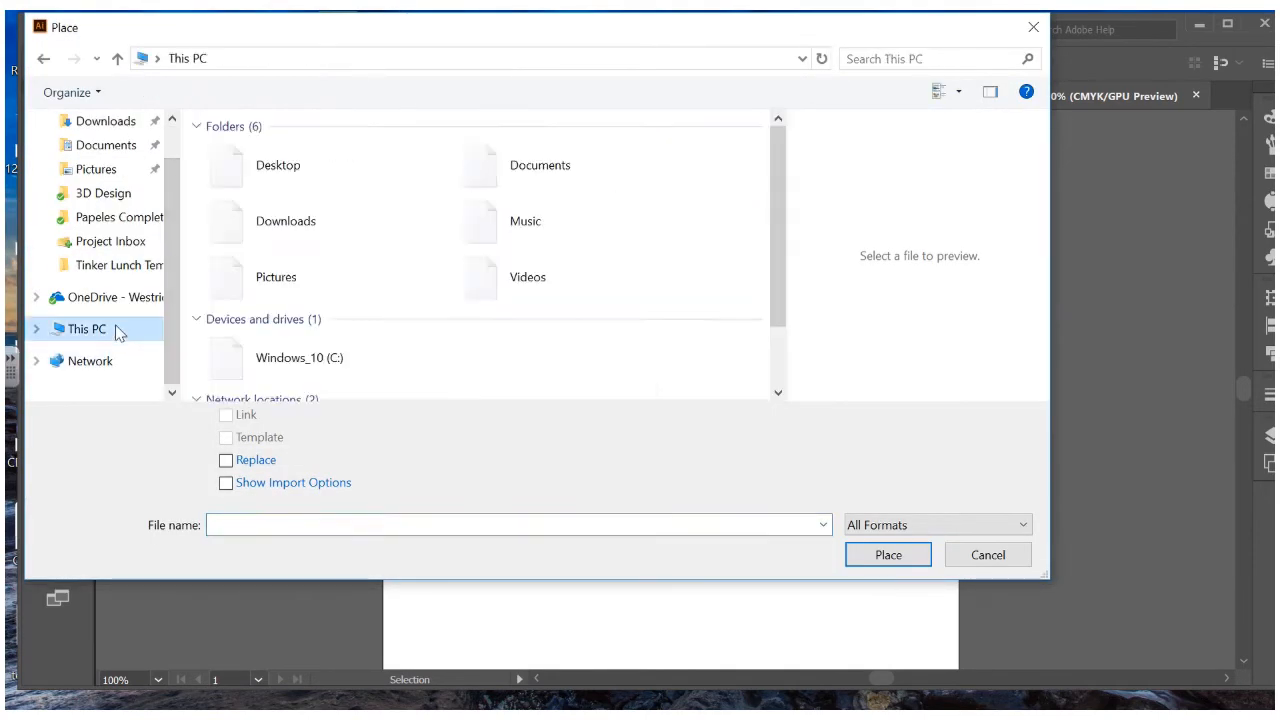
pyautogui.scroll(-2, 400, 300)
pyautogui.click(535, 352)
pyautogui.doubleClick(535, 352)
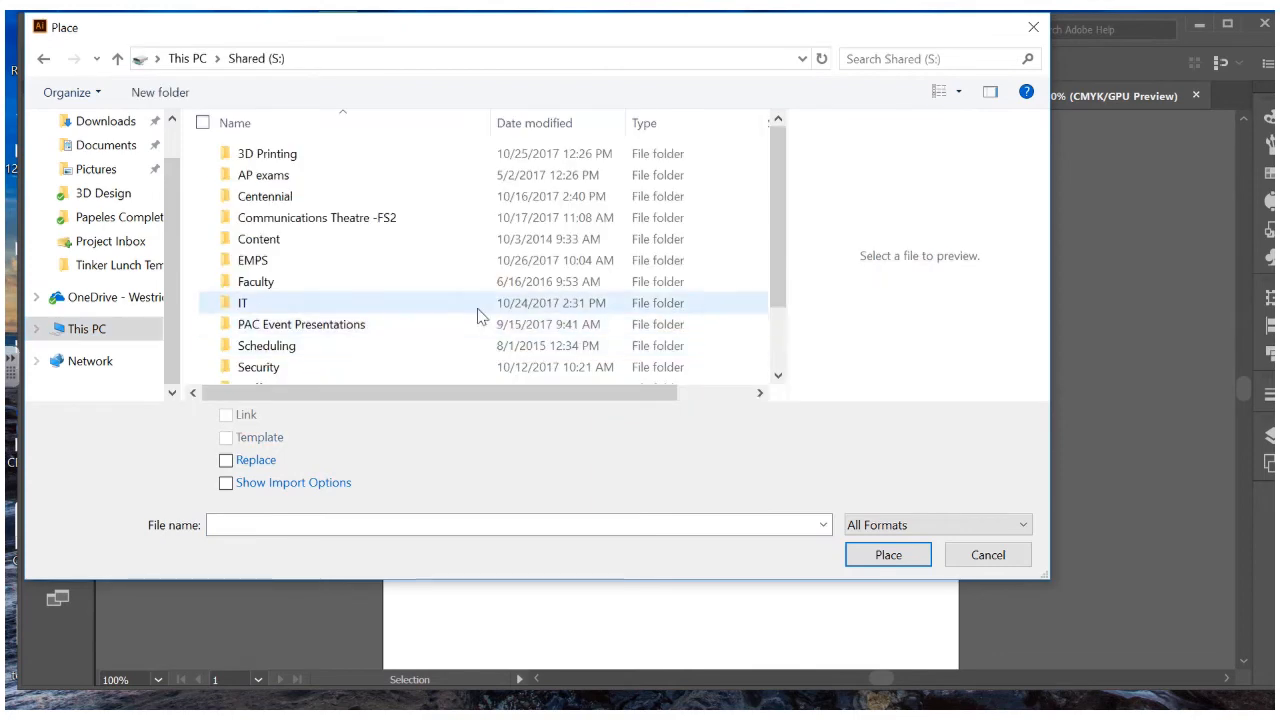
pyautogui.doubleClick(314, 157)
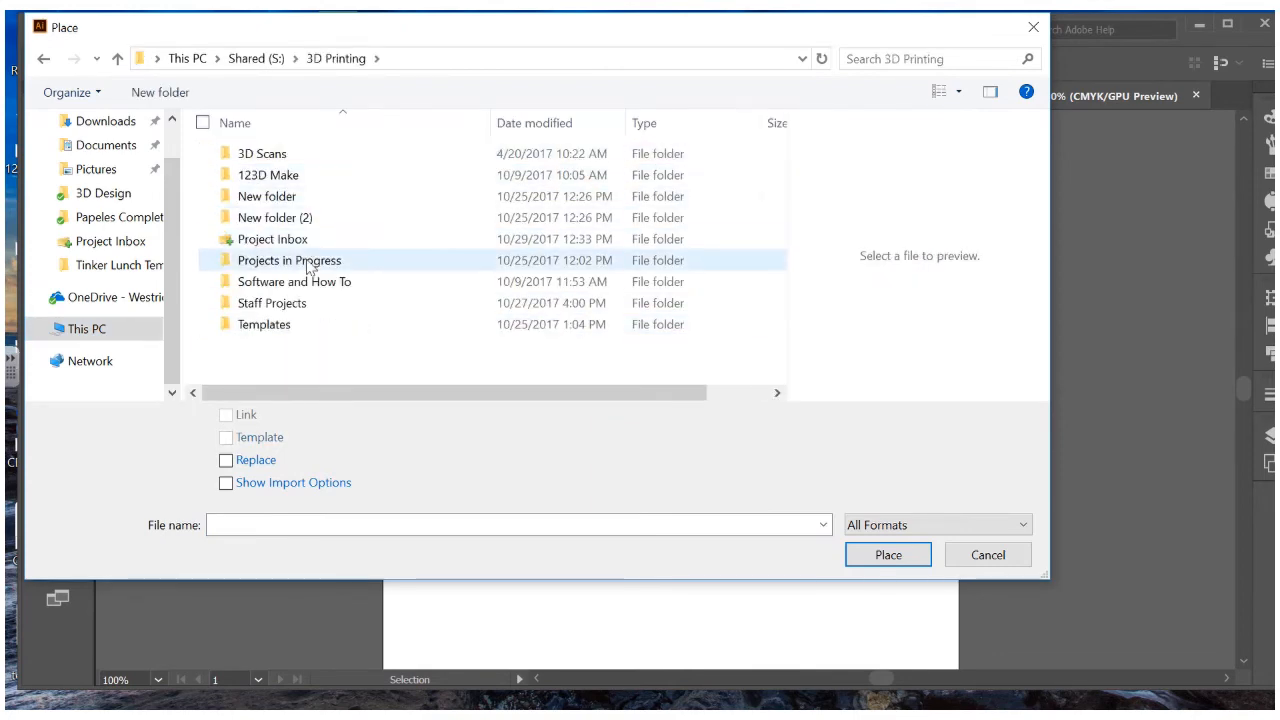
pyautogui.doubleClick(295, 261)
pyautogui.click(293, 156)
pyautogui.doubleClick(293, 158)
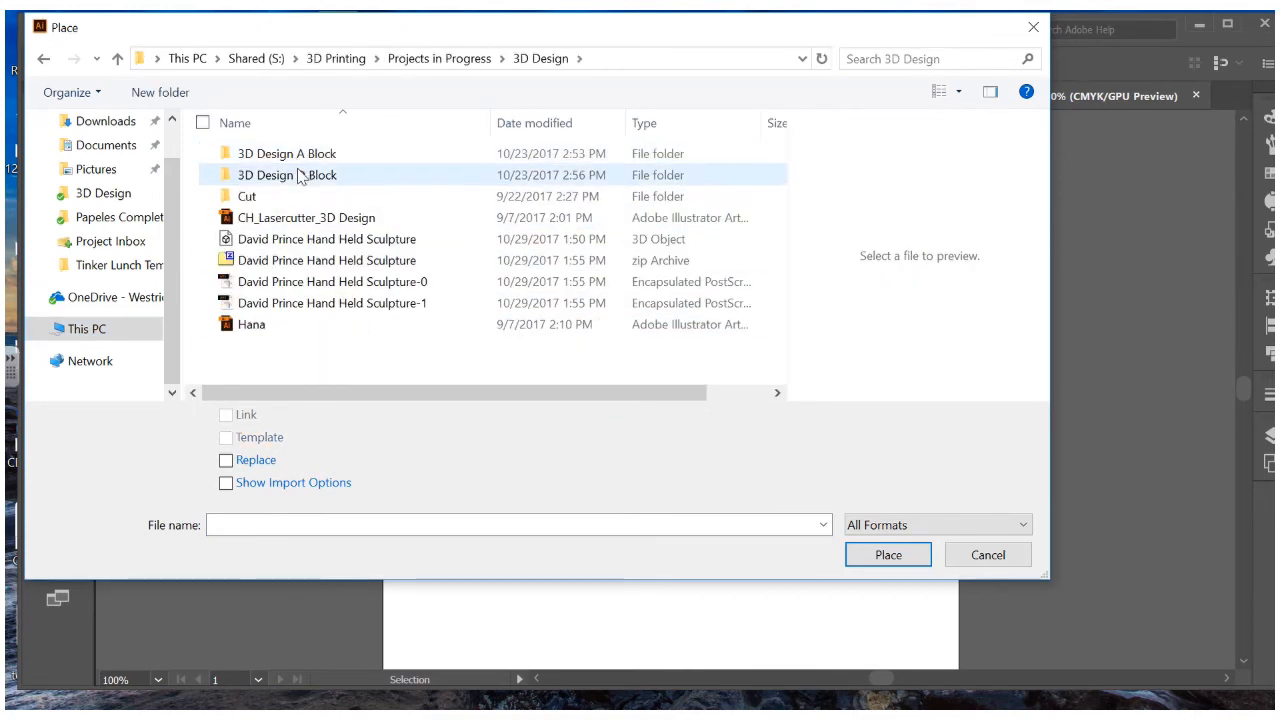
# Place both sculpture EPS files and zoom out to see the whole artboard
pyautogui.click(305, 285)
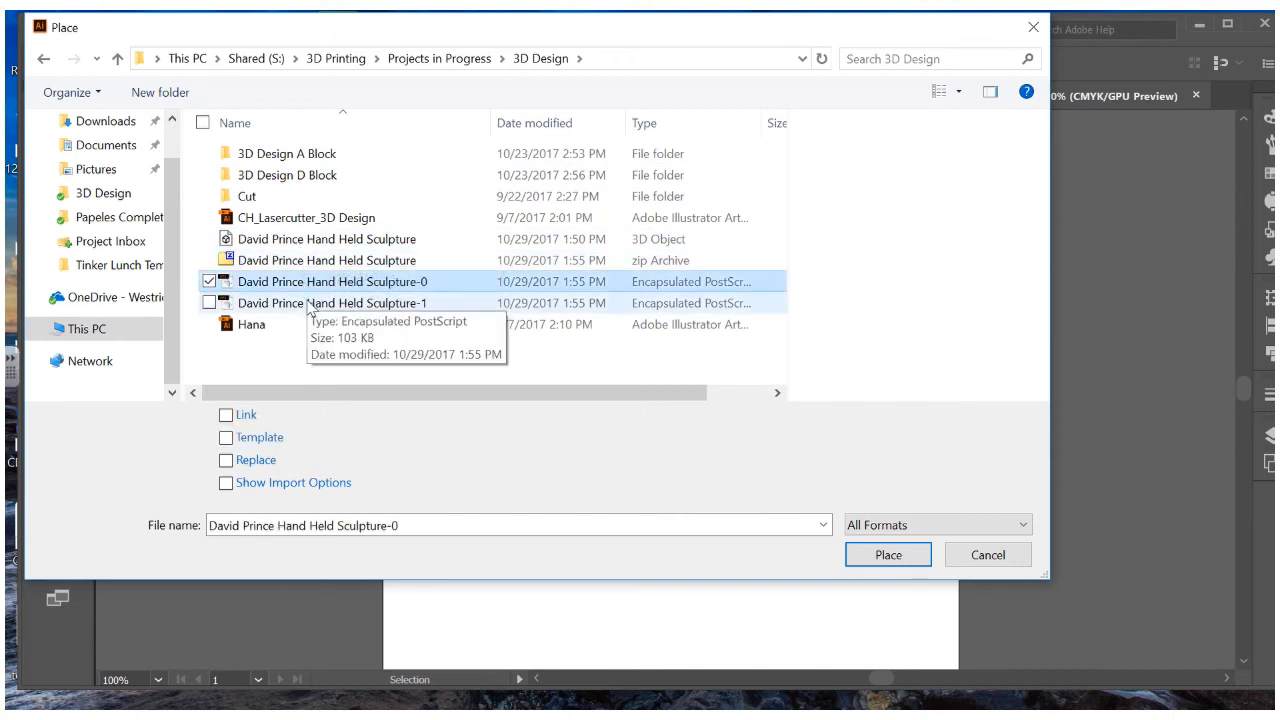
pyautogui.keyDown('shift'); pyautogui.click(310, 303); pyautogui.keyUp('shift')
pyautogui.click(860, 556)
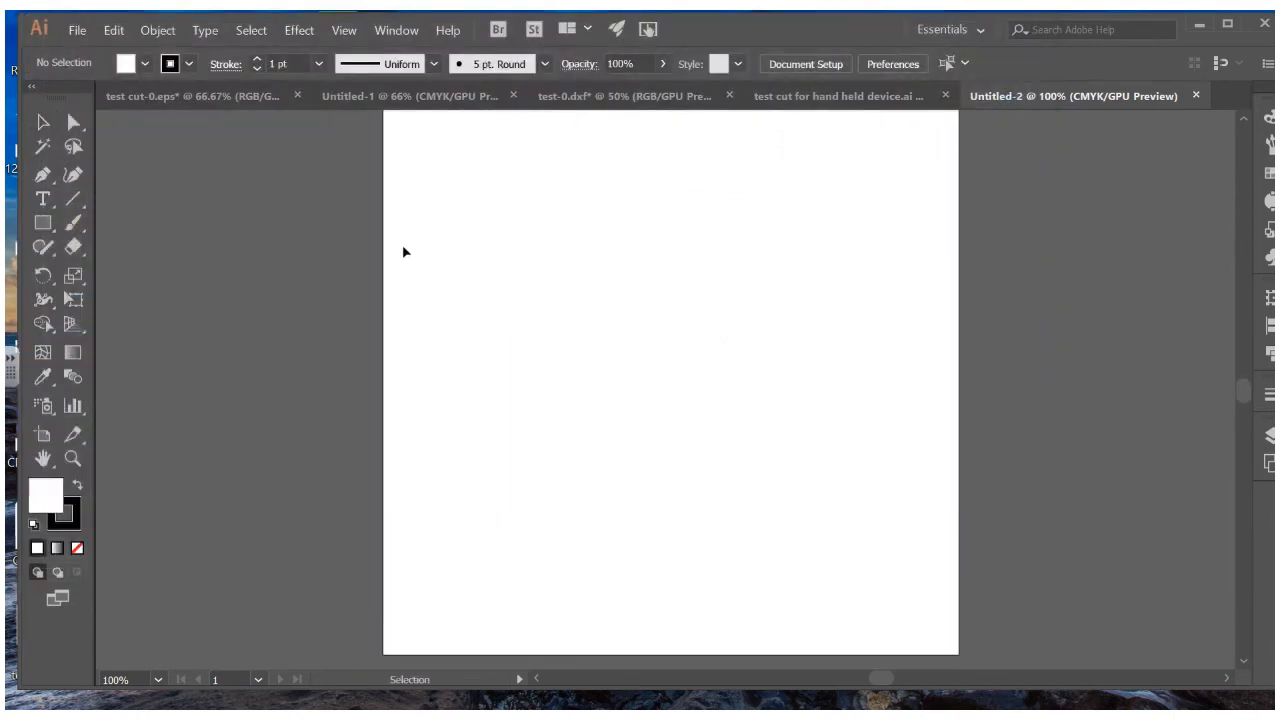
pyautogui.hotkey('ctrl', '-')
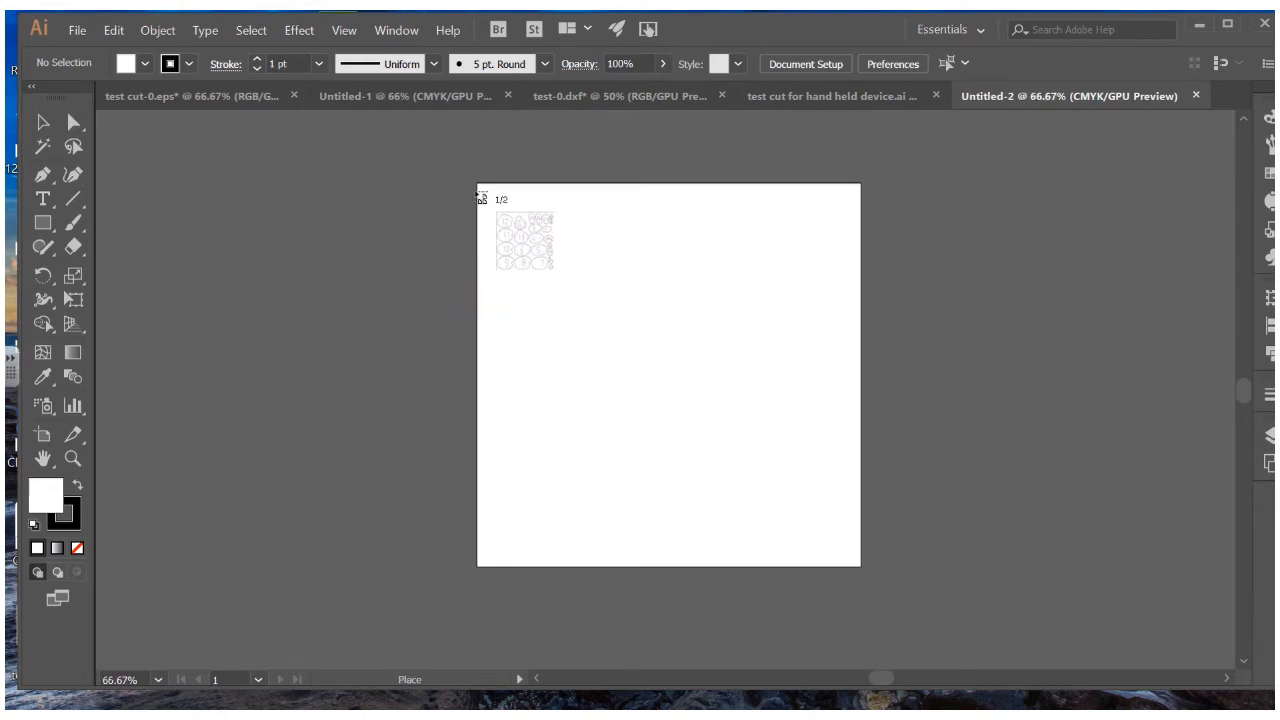
# Place the first EPS at the artboard's top-left and the second EPS beside the artboard
pyautogui.click(477, 186)
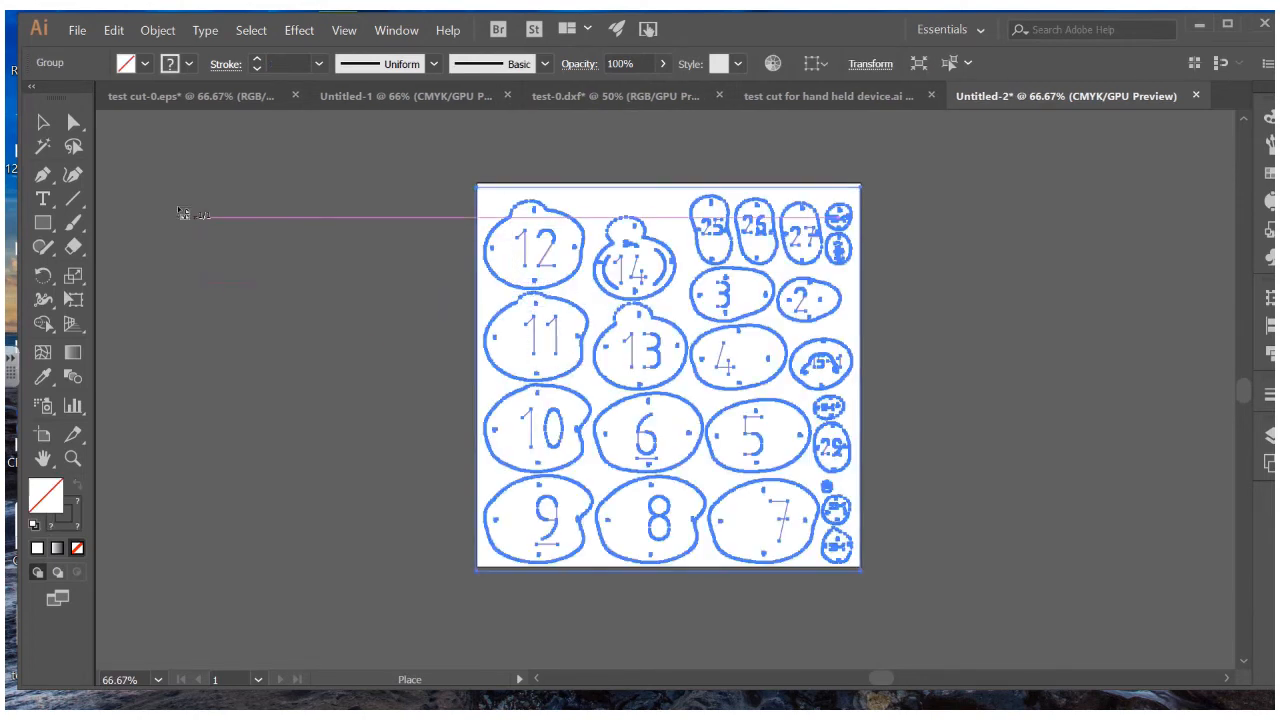
pyautogui.click(894, 184)
pyautogui.click(254, 293)
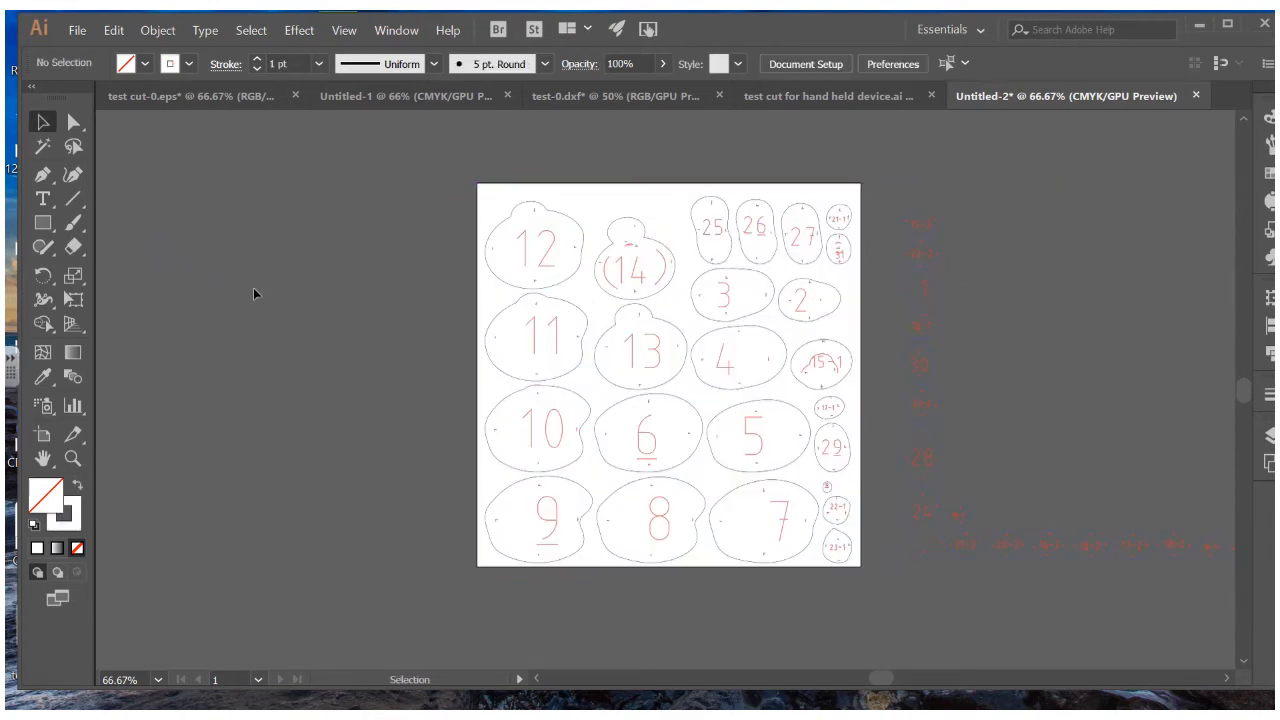
pyautogui.scroll(-2, 390, 312)
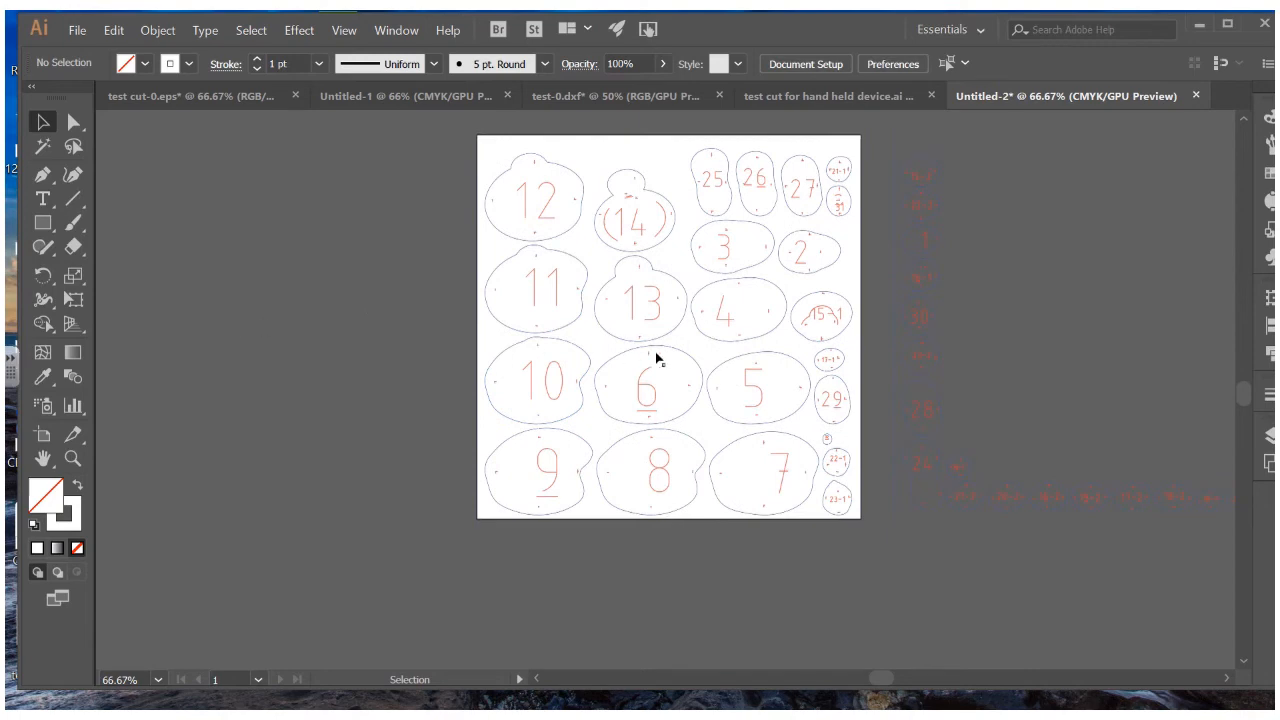
pyautogui.keyDown('ctrl'); pyautogui.hscroll(3, 560, 300); pyautogui.keyUp('ctrl')
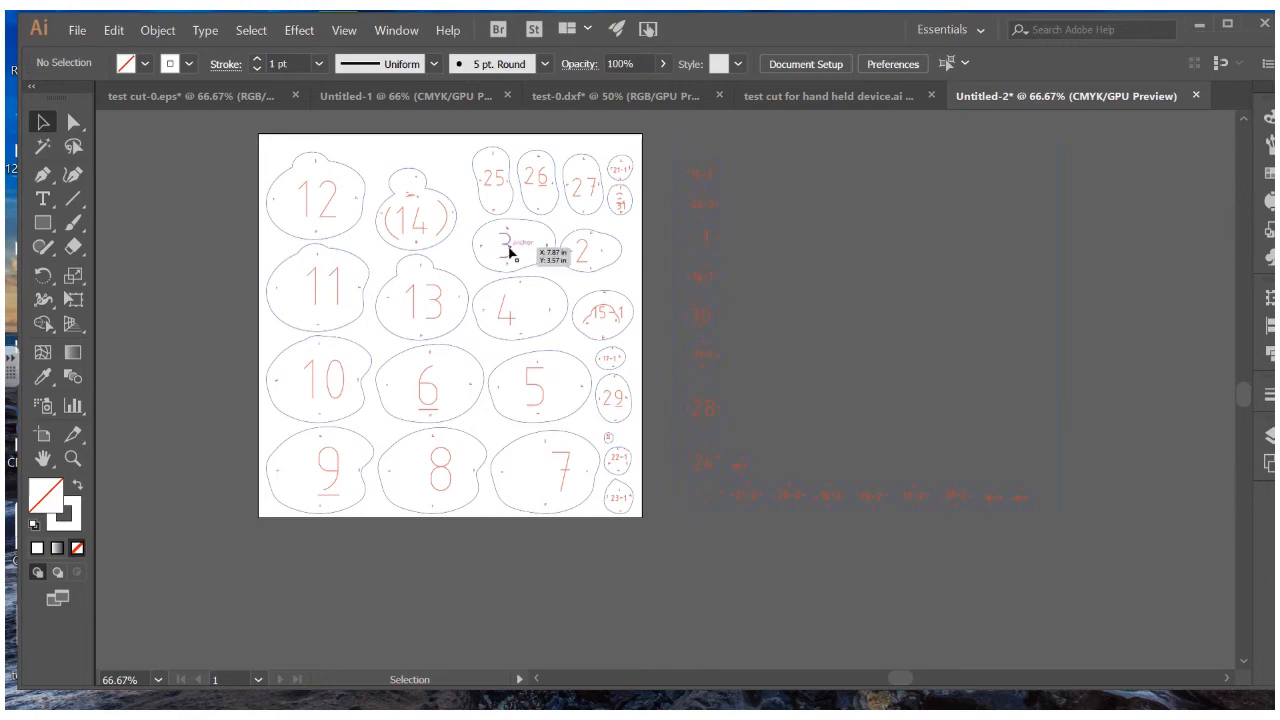
# Isolate the overflow group right of the artboard and select its small 15-2 piece
pyautogui.click(510, 253)
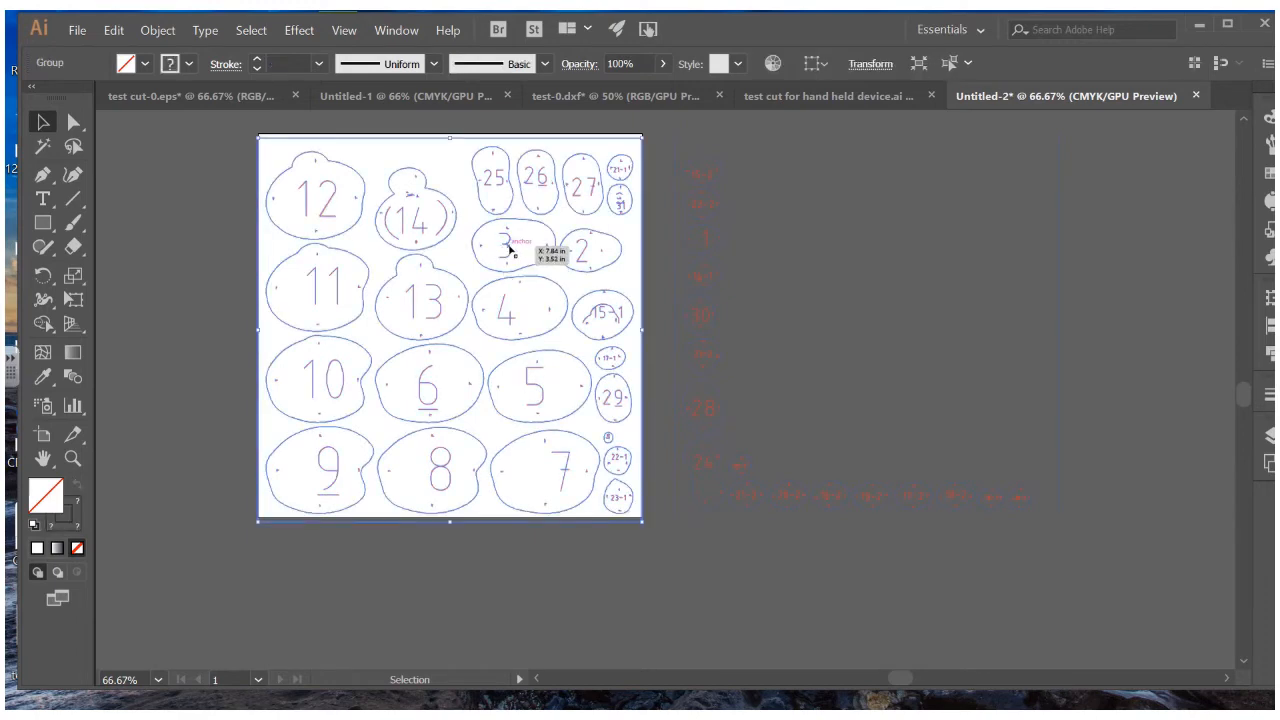
pyautogui.click(520, 253)
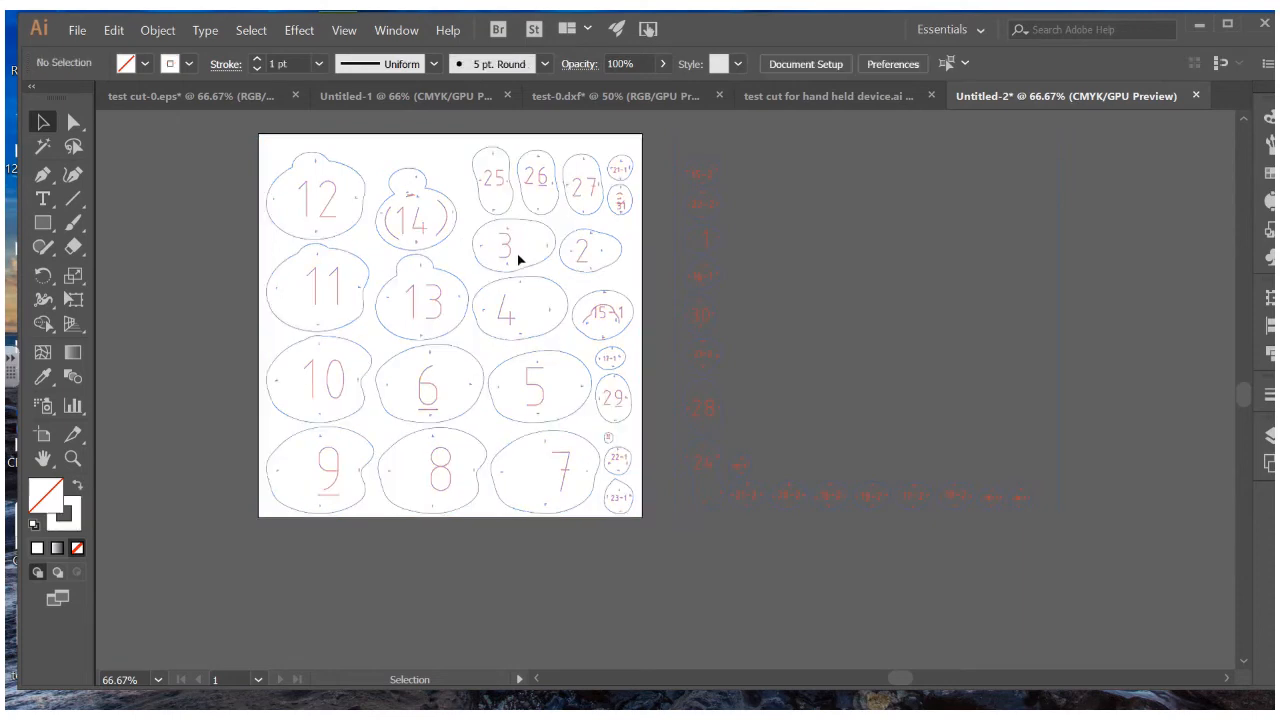
pyautogui.click(710, 165)
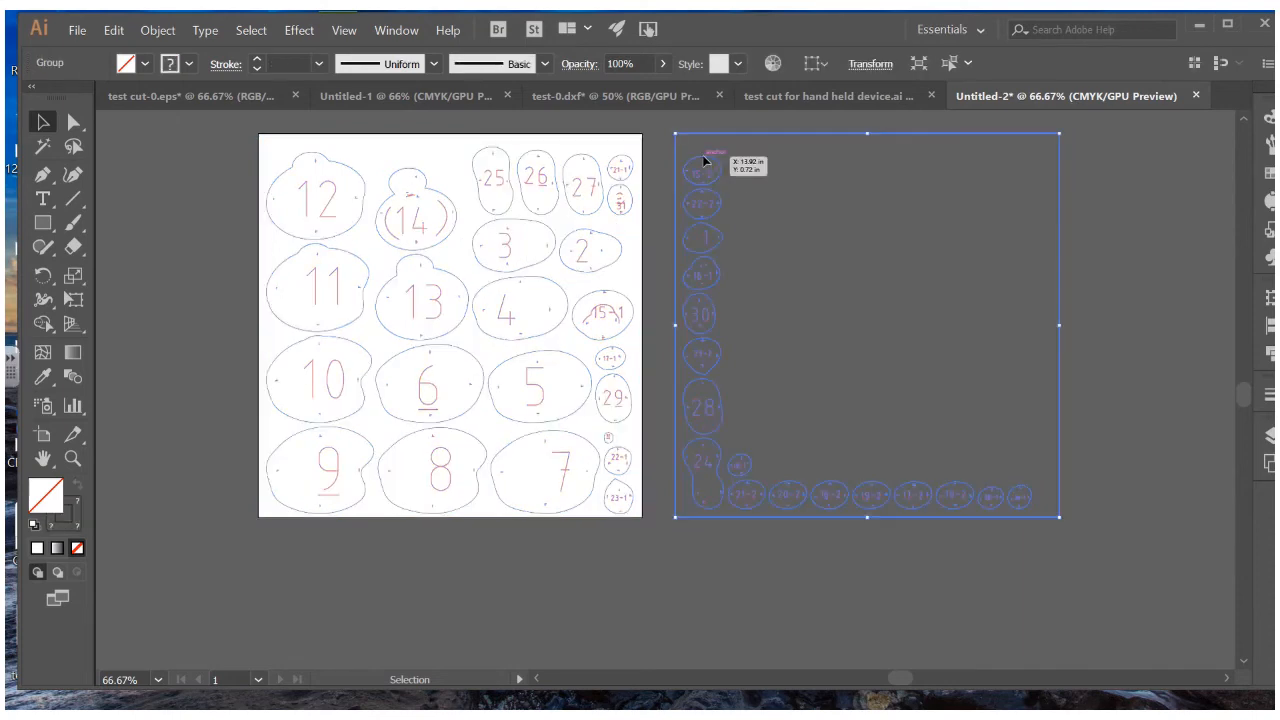
pyautogui.doubleClick(720, 178)
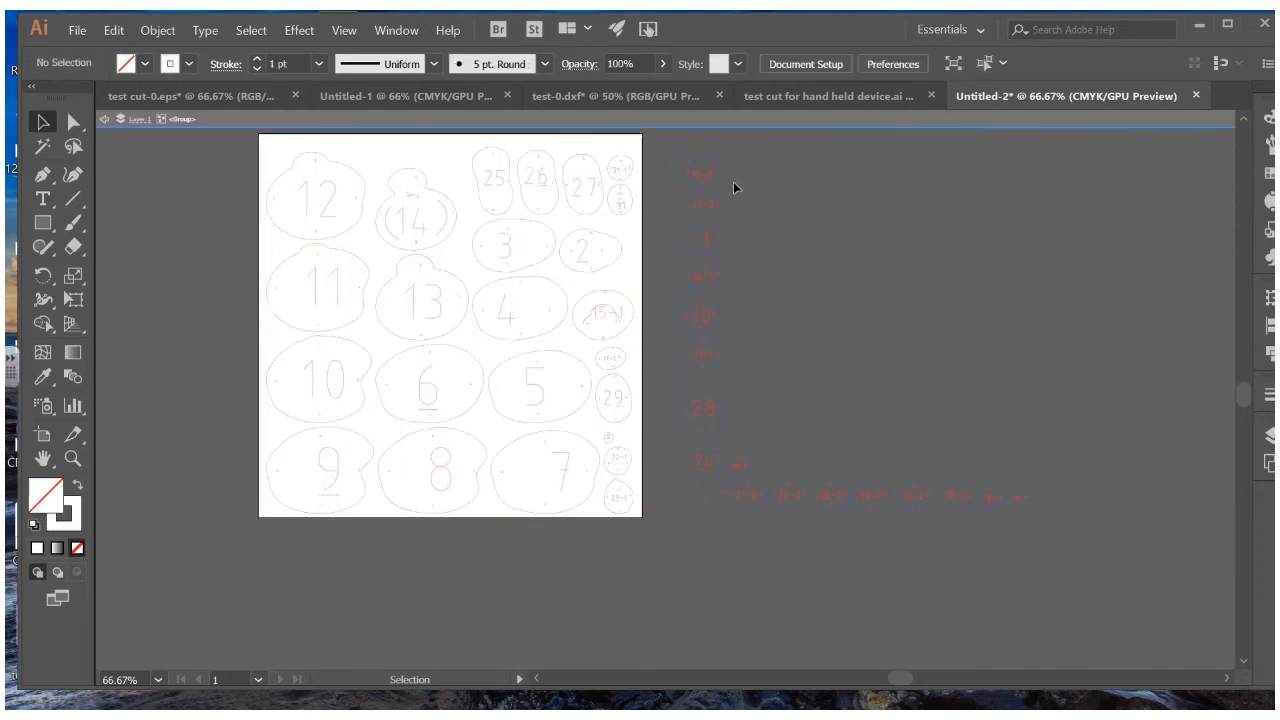
pyautogui.click(688, 152)
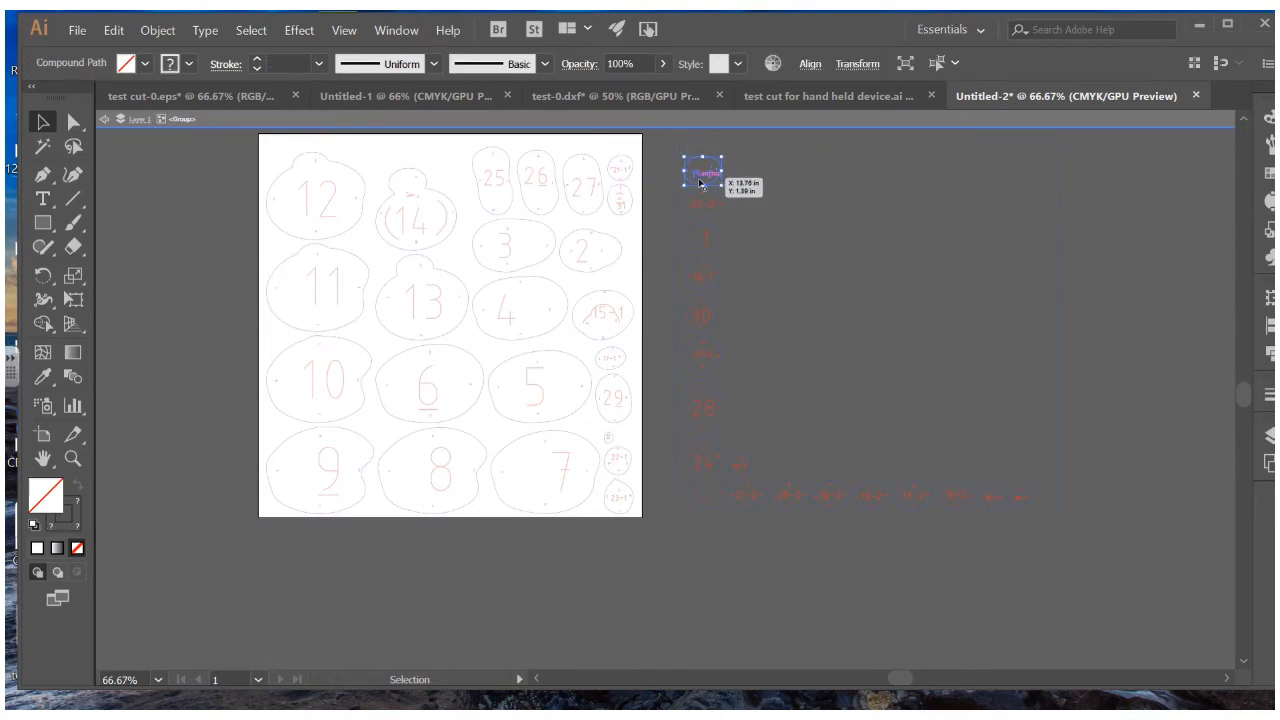
# Move the 15-2 piece onto the artboard inside piece 3, then exit isolation mode
pyautogui.moveTo(702, 182); pyautogui.dragTo(522, 253)
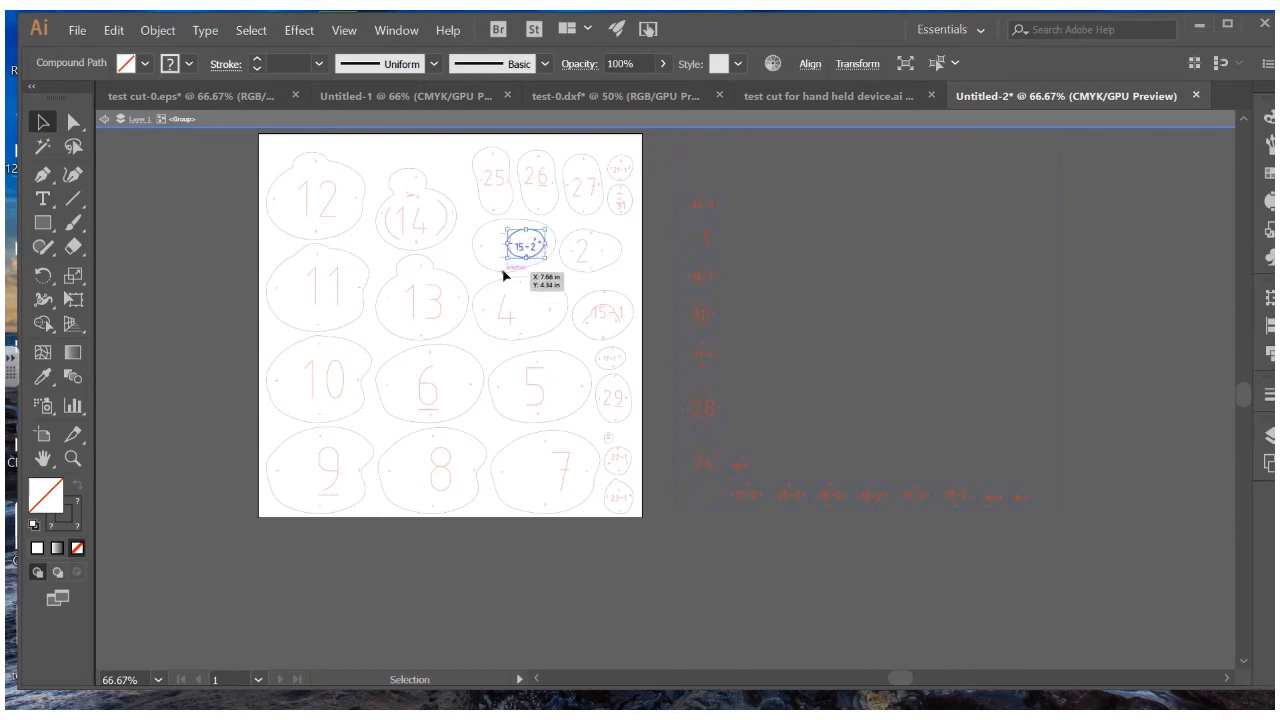
pyautogui.hotkey('ctrl', '=')
pyautogui.hotkey('ctrl', '=')
pyautogui.hotkey('ctrl', '=')
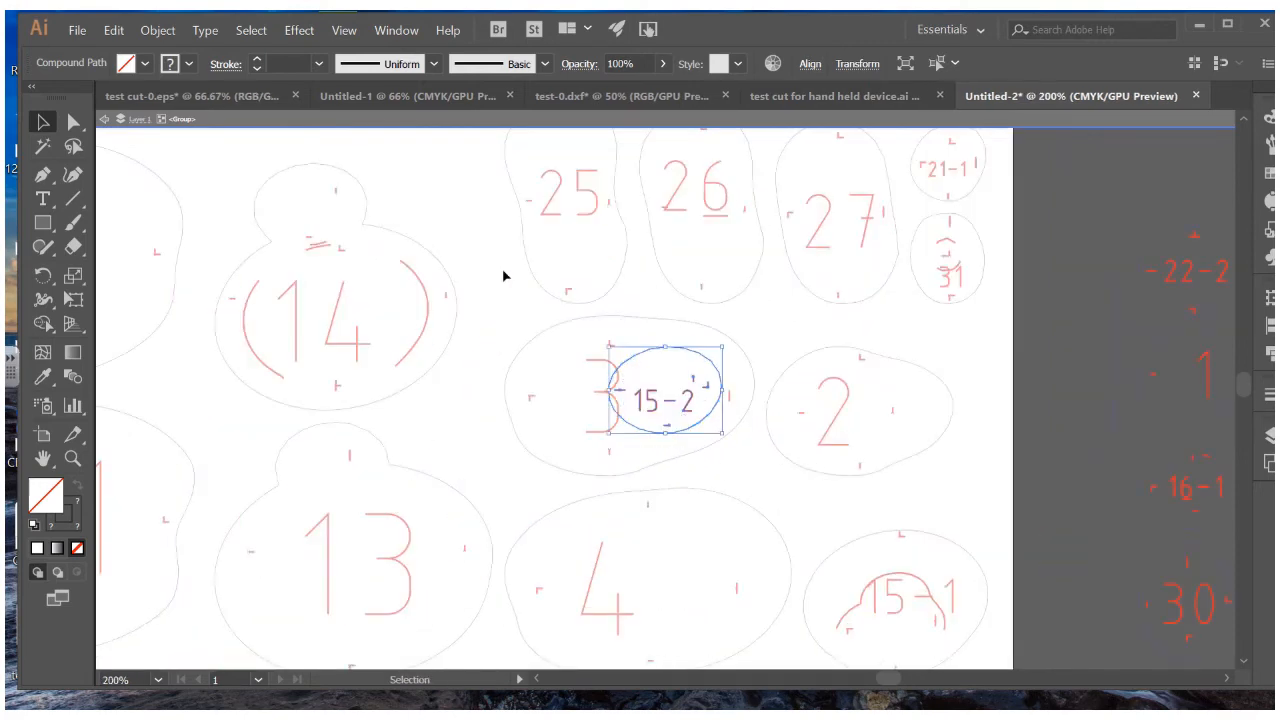
pyautogui.click(592, 361)
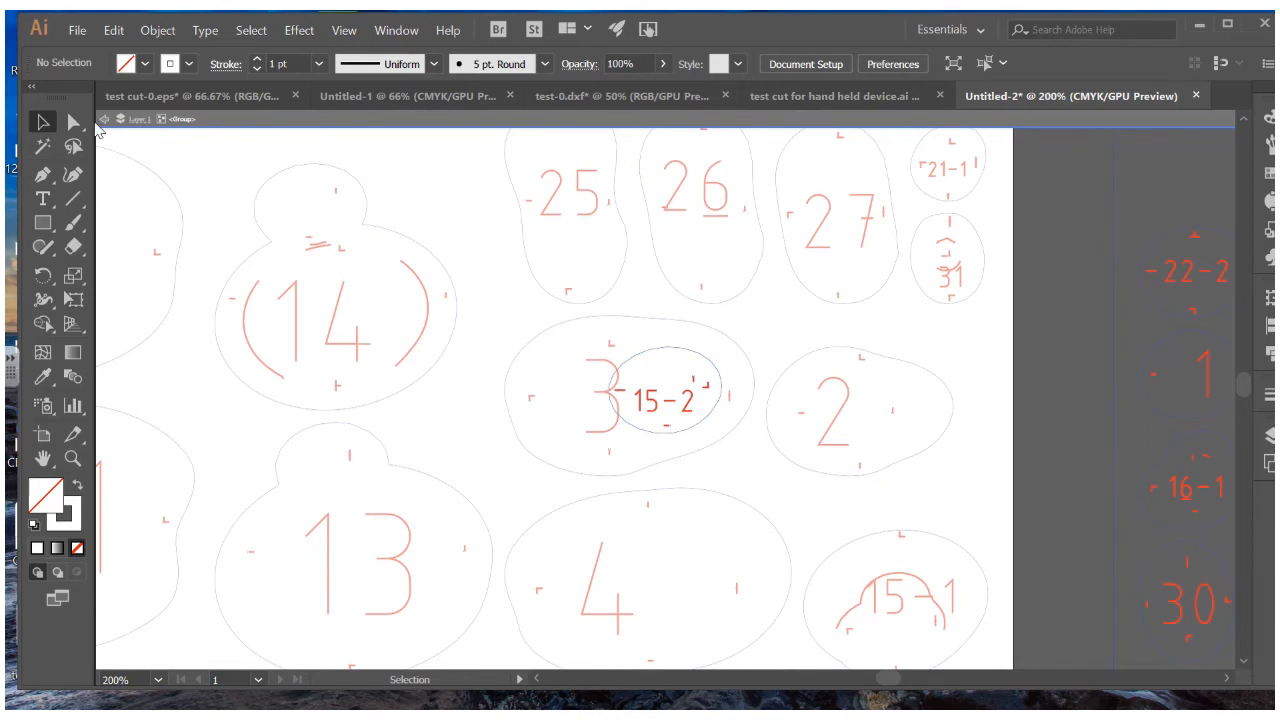
pyautogui.click(104, 120)
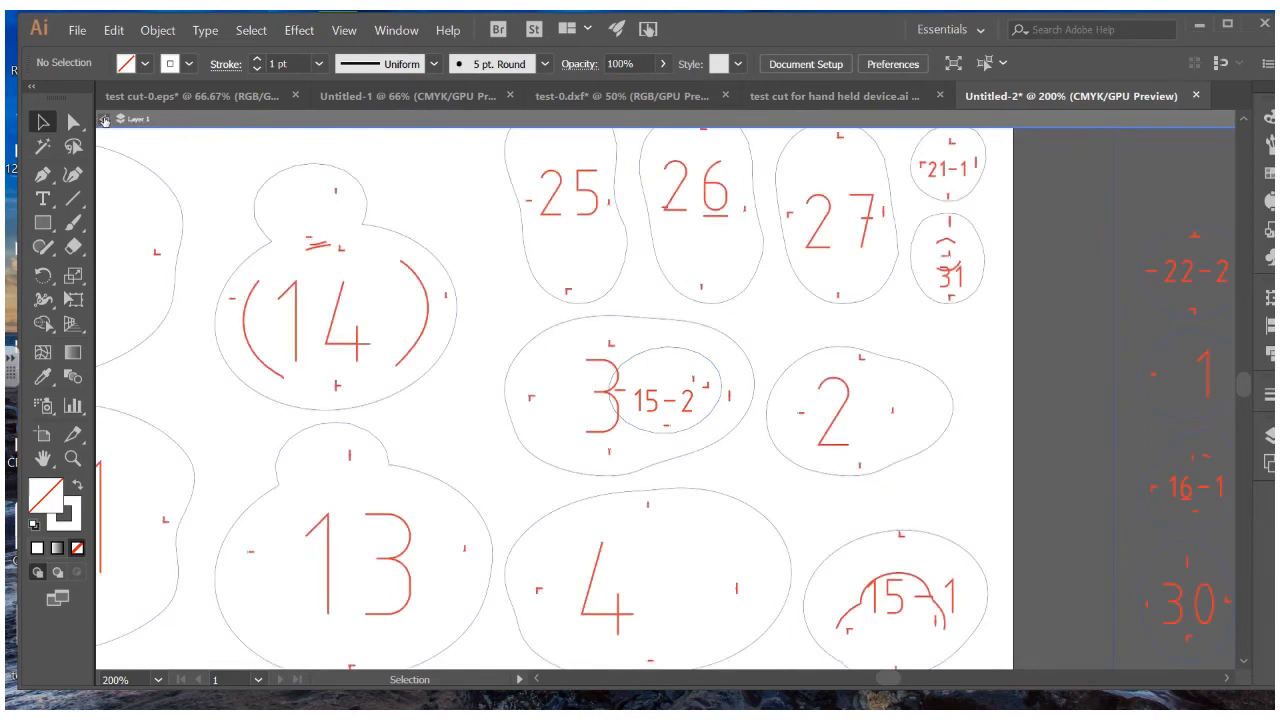
# Shrink piece 3's number label to a small glyph
pyautogui.doubleClick(597, 368)
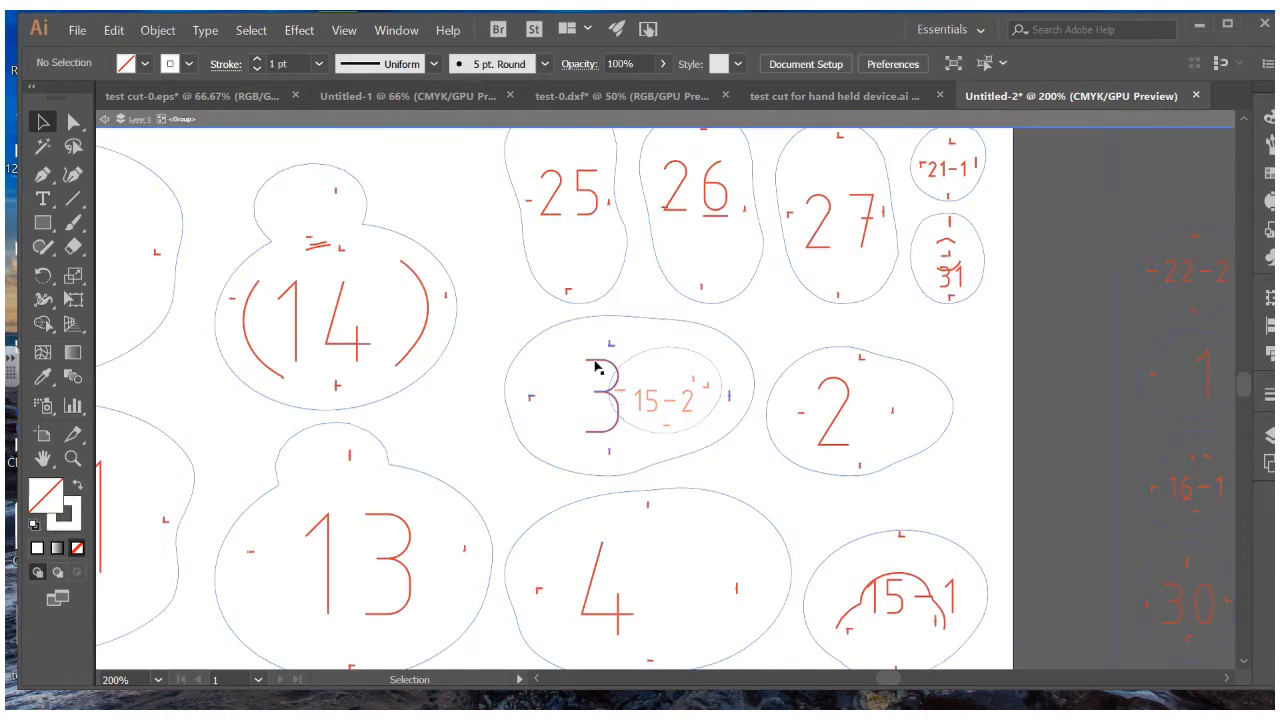
pyautogui.doubleClick(596, 366)
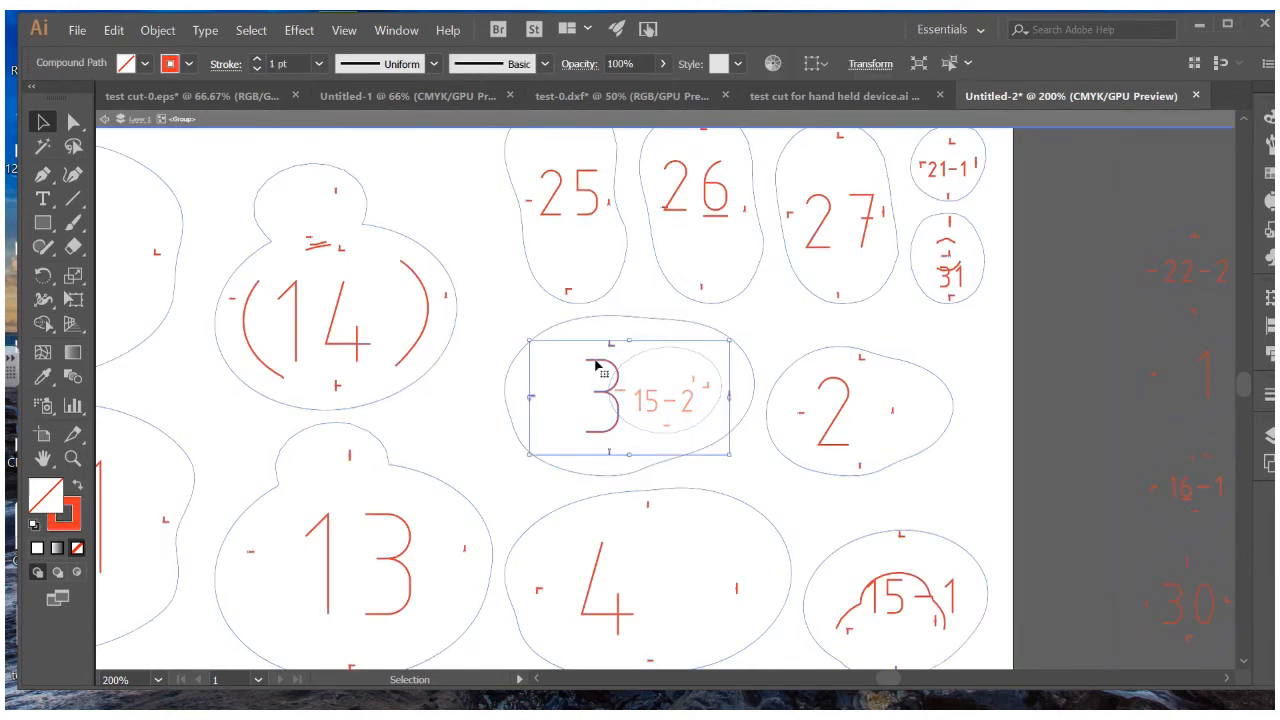
pyautogui.click(597, 365)
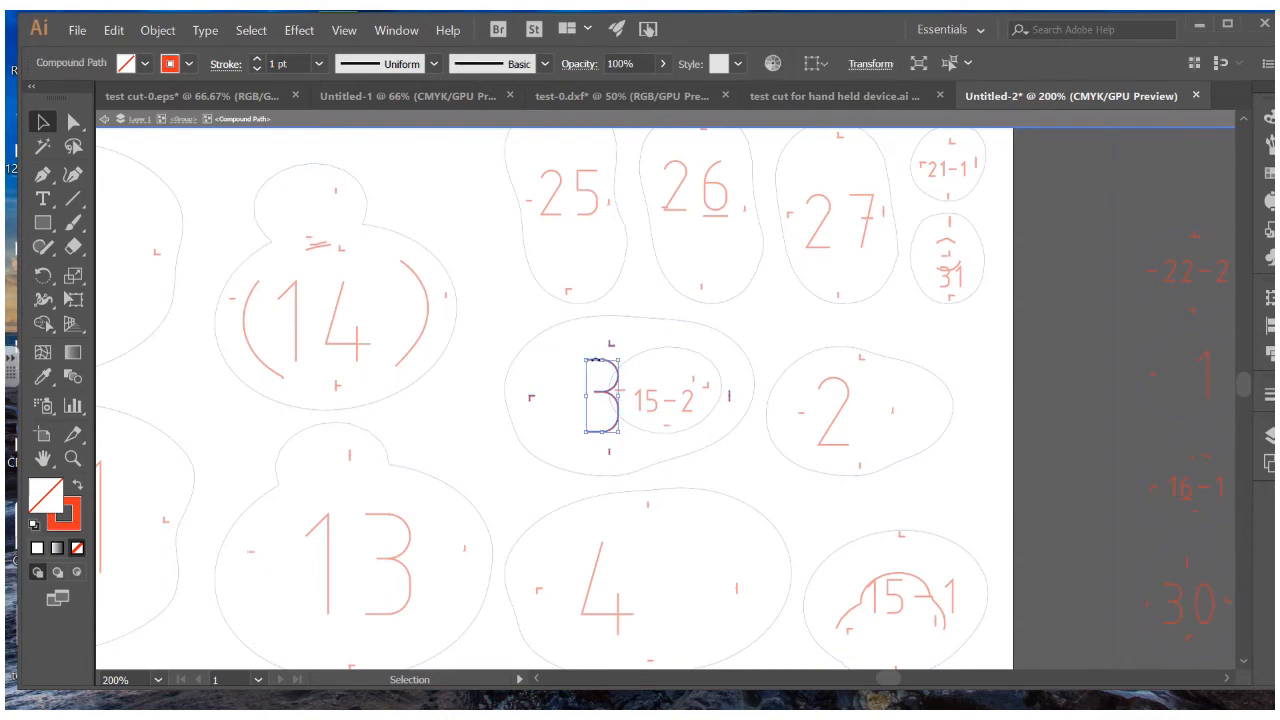
pyautogui.moveTo(586, 364); pyautogui.dragTo(567, 394)
pyautogui.click(727, 468)
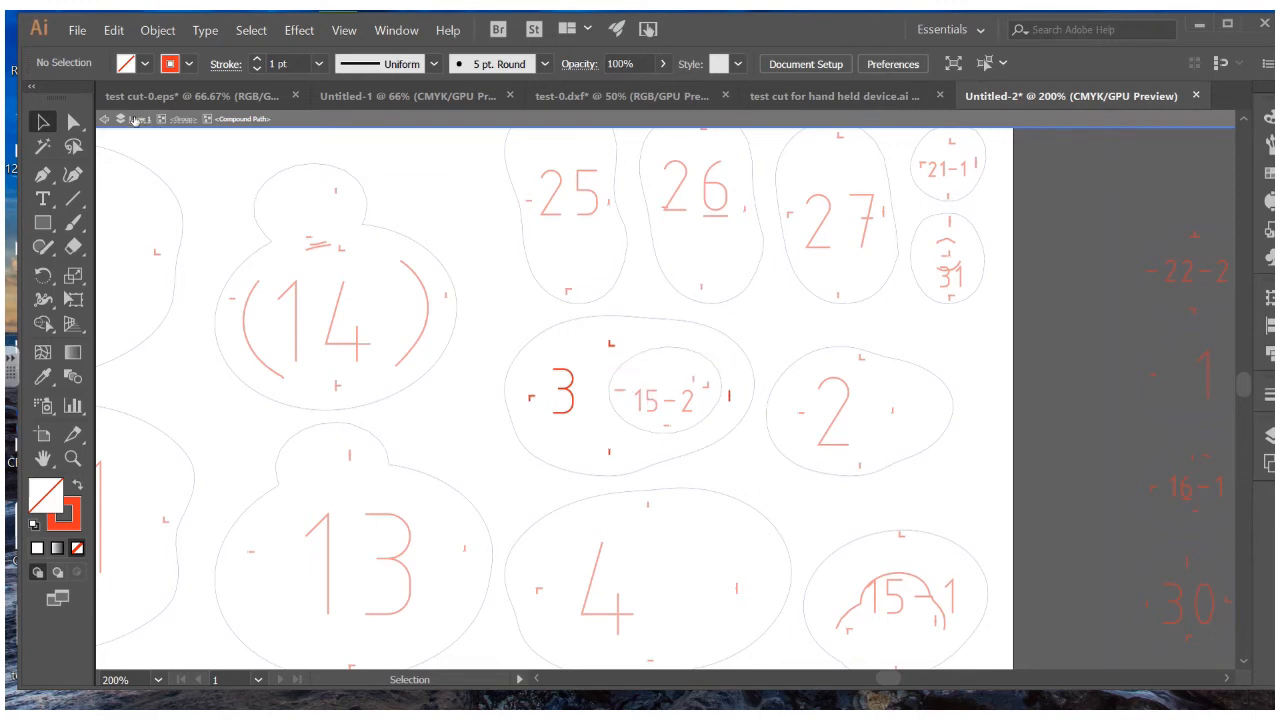
# Nudge the 15-2 piece left inside piece 3 and zoom out to the whole cut sheet
pyautogui.doubleClick(155, 153)
pyautogui.click(716, 367)
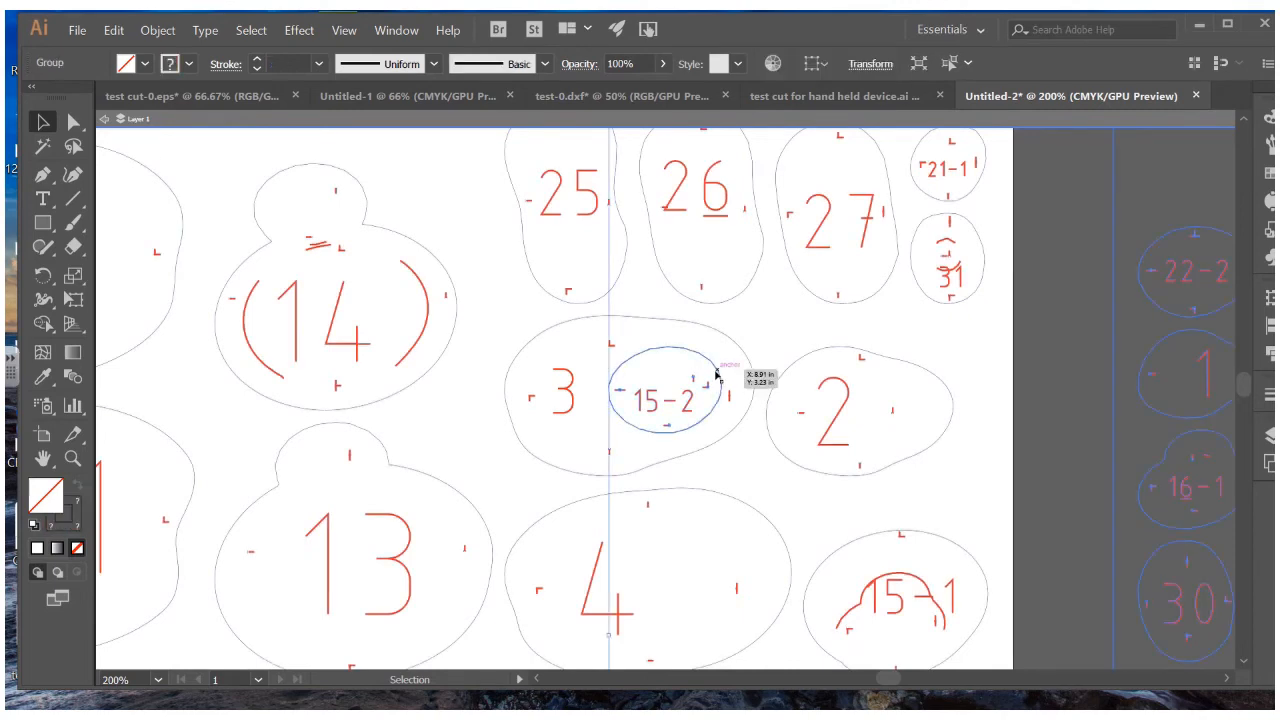
pyautogui.moveTo(693, 348); pyautogui.dragTo(668, 362)
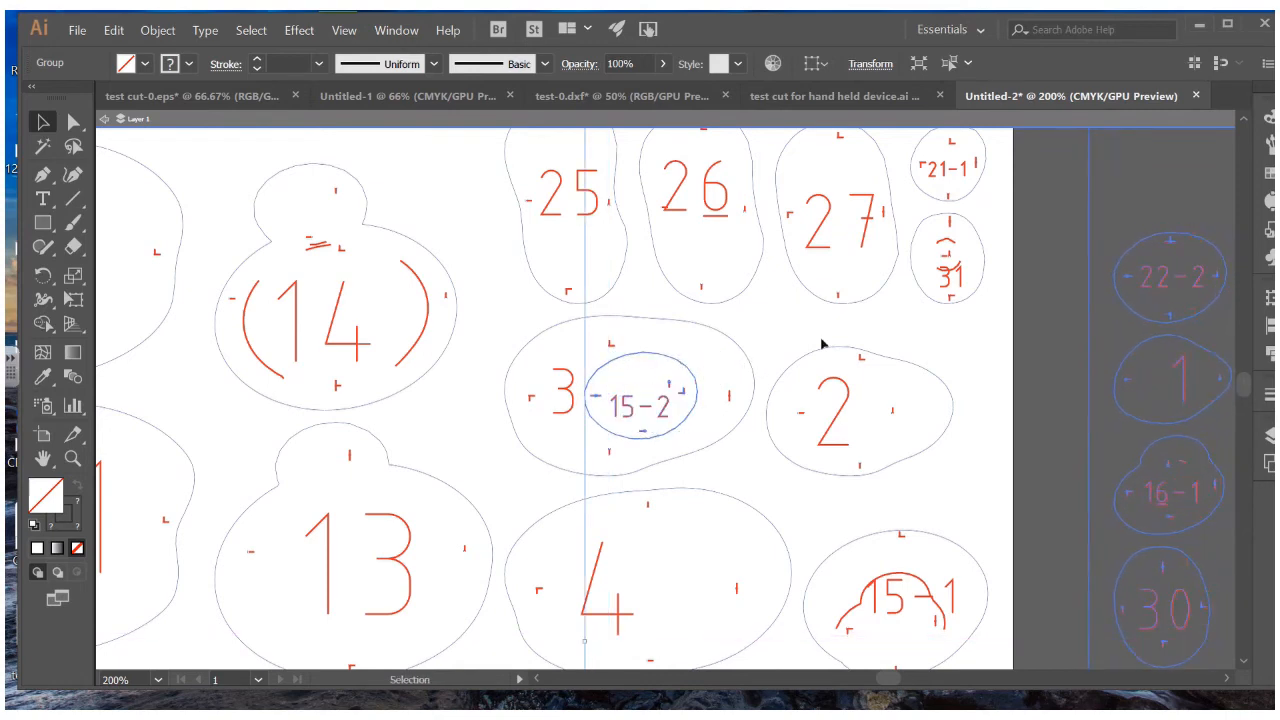
pyautogui.click(1121, 325)
pyautogui.scroll(-1, 1116, 341)
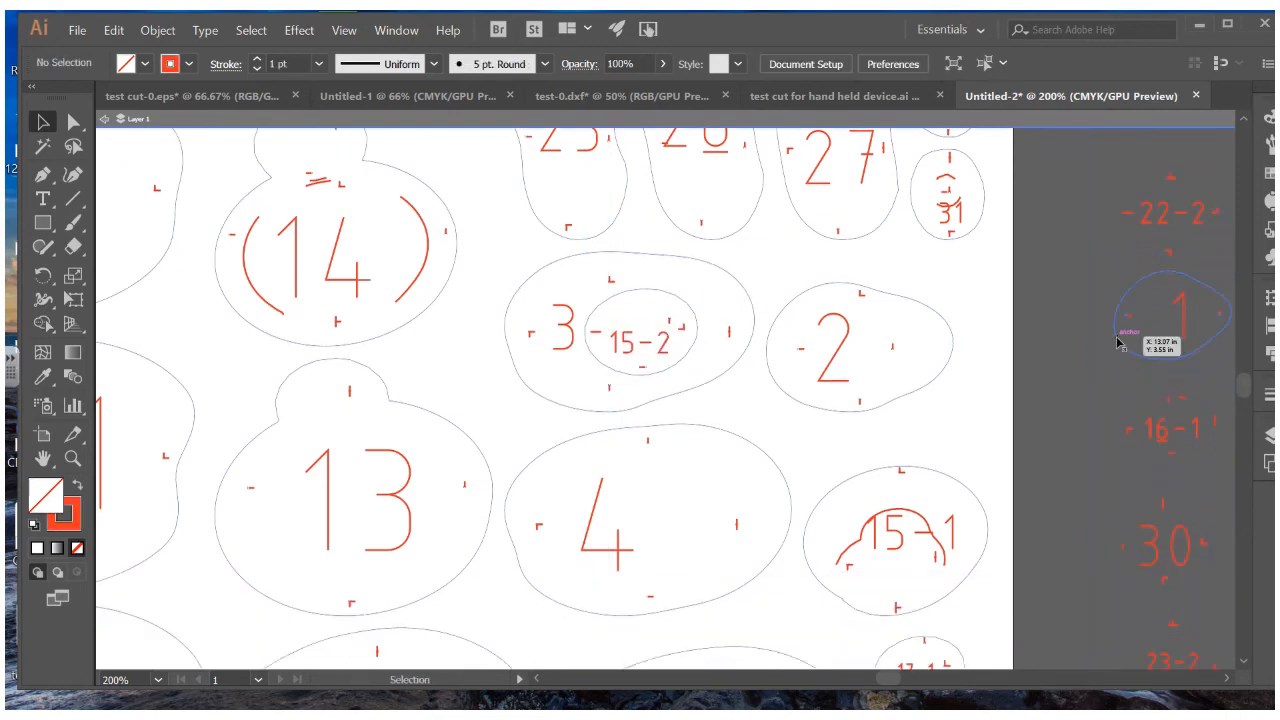
pyautogui.hotkey('ctrl', '-')
pyautogui.hotkey('ctrl', '-')
pyautogui.hotkey('ctrl', '-')
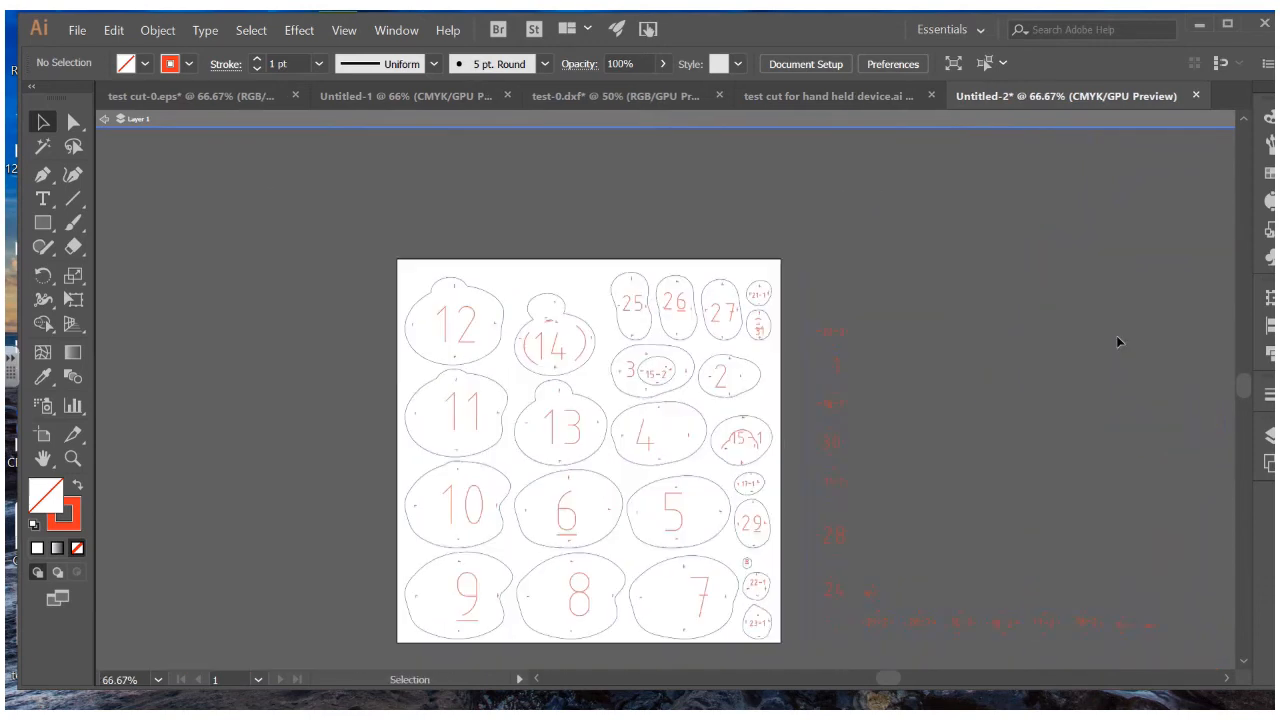
# Delete the pieces inside the isolated overflow group beside the sheet
pyautogui.doubleClick(852, 344)
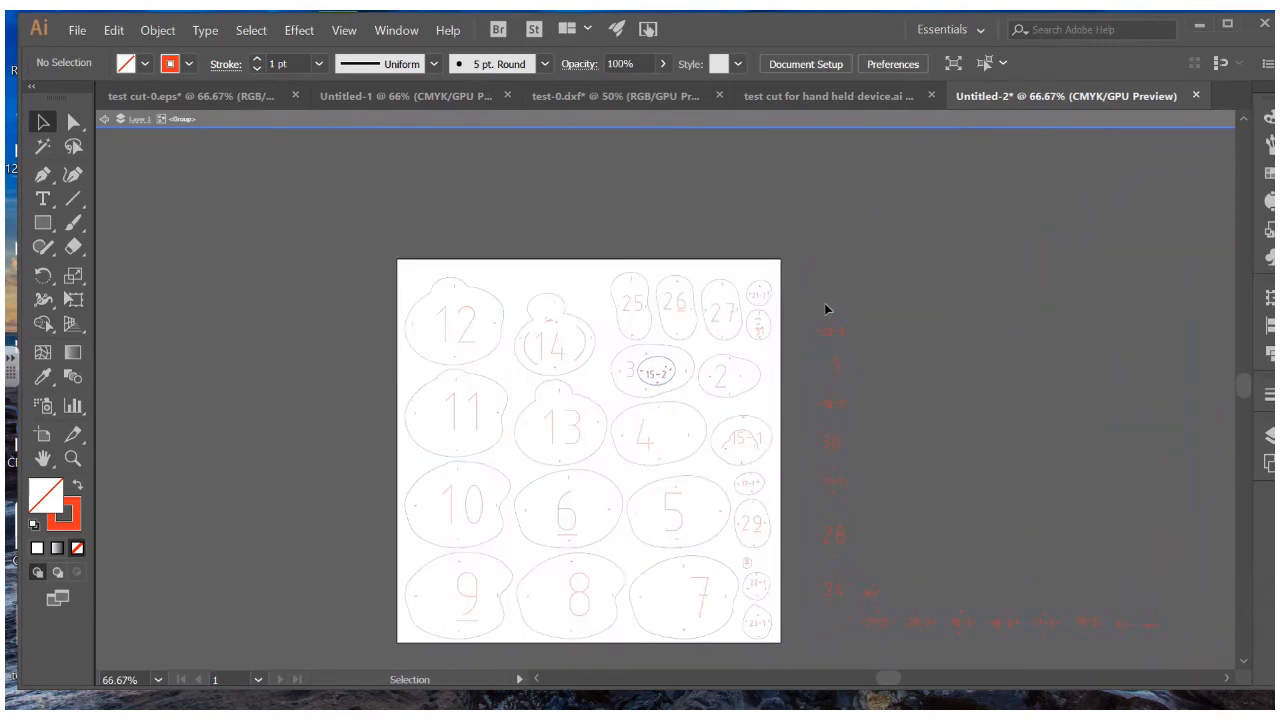
pyautogui.click(836, 331)
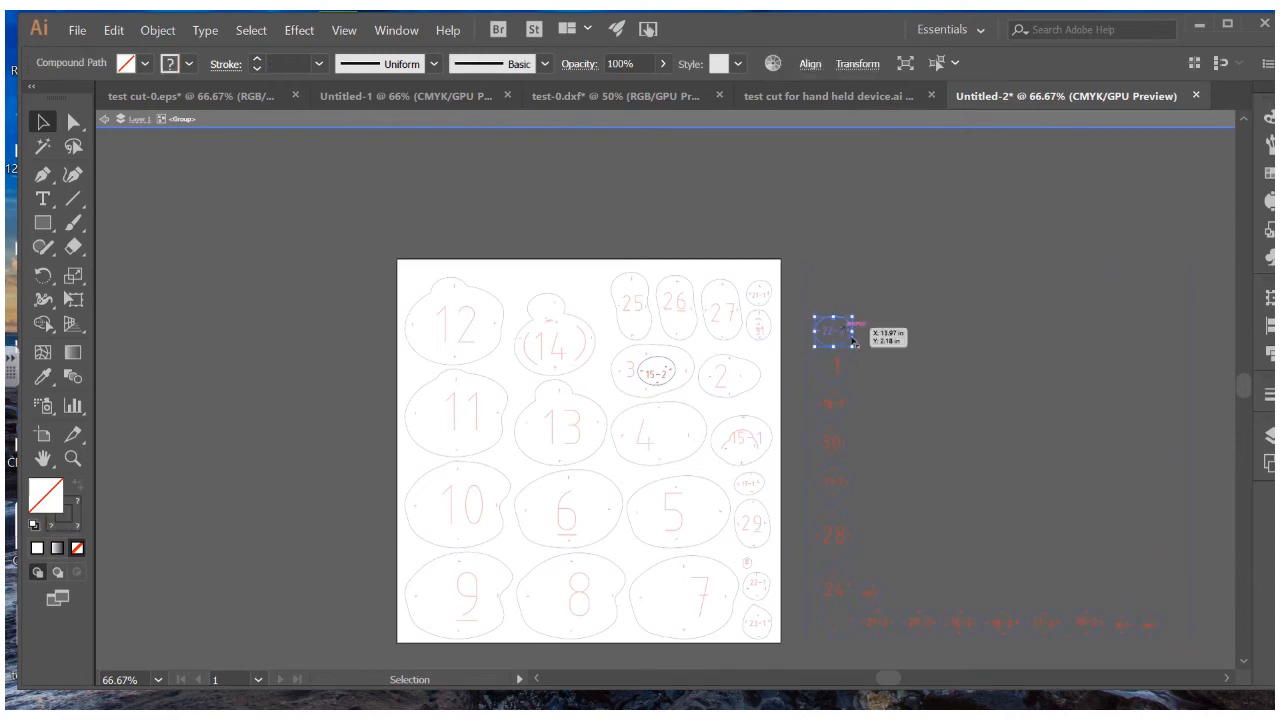
pyautogui.click(908, 311)
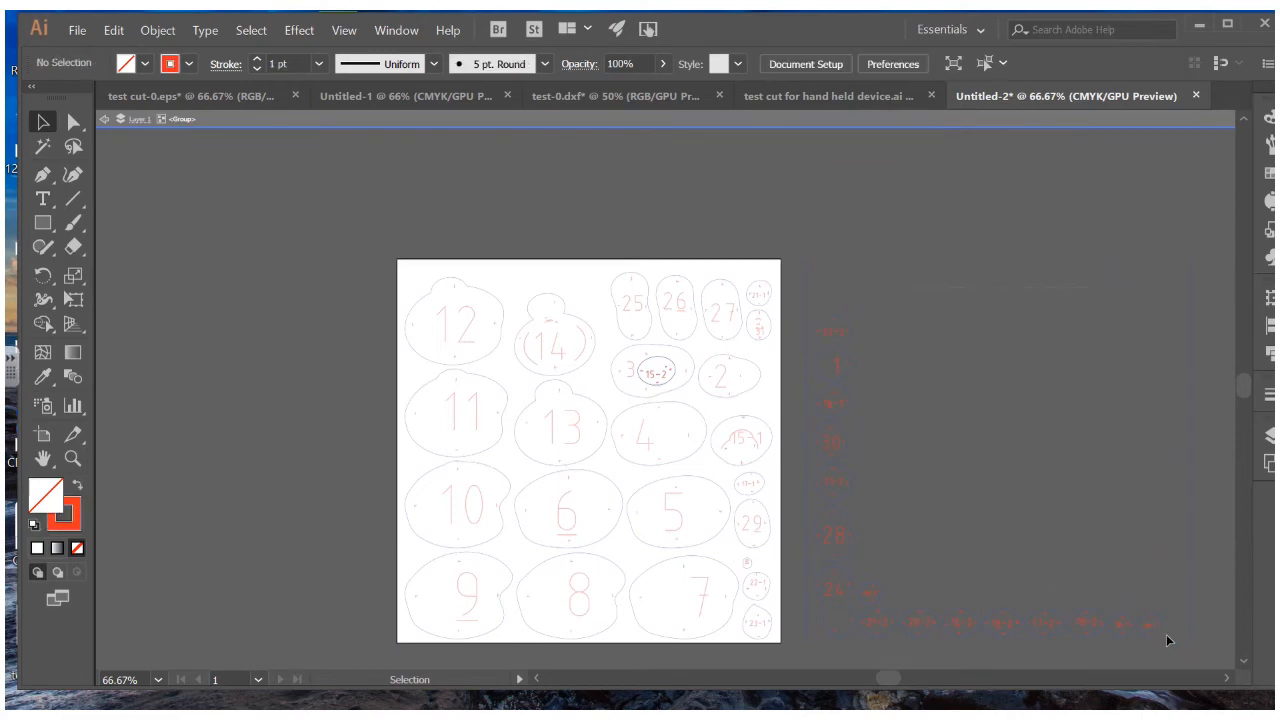
pyautogui.moveTo(1168, 640); pyautogui.dragTo(1166, 640)
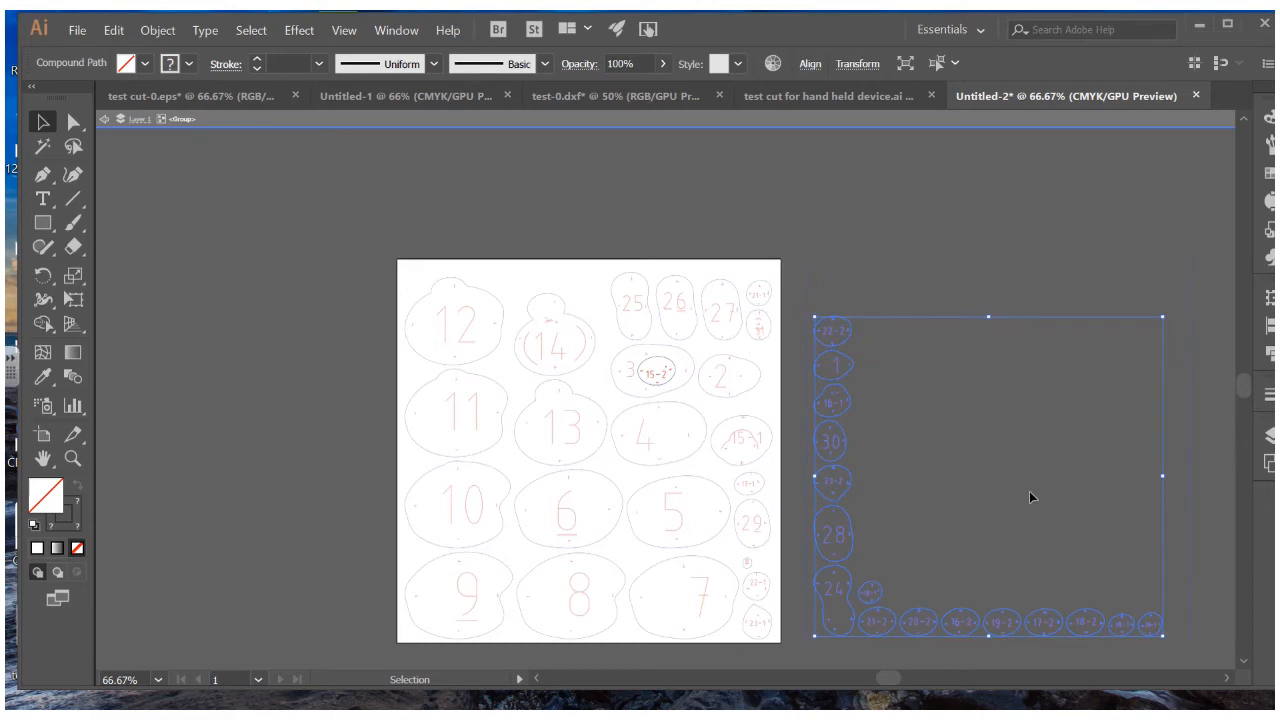
pyautogui.press('Delete')
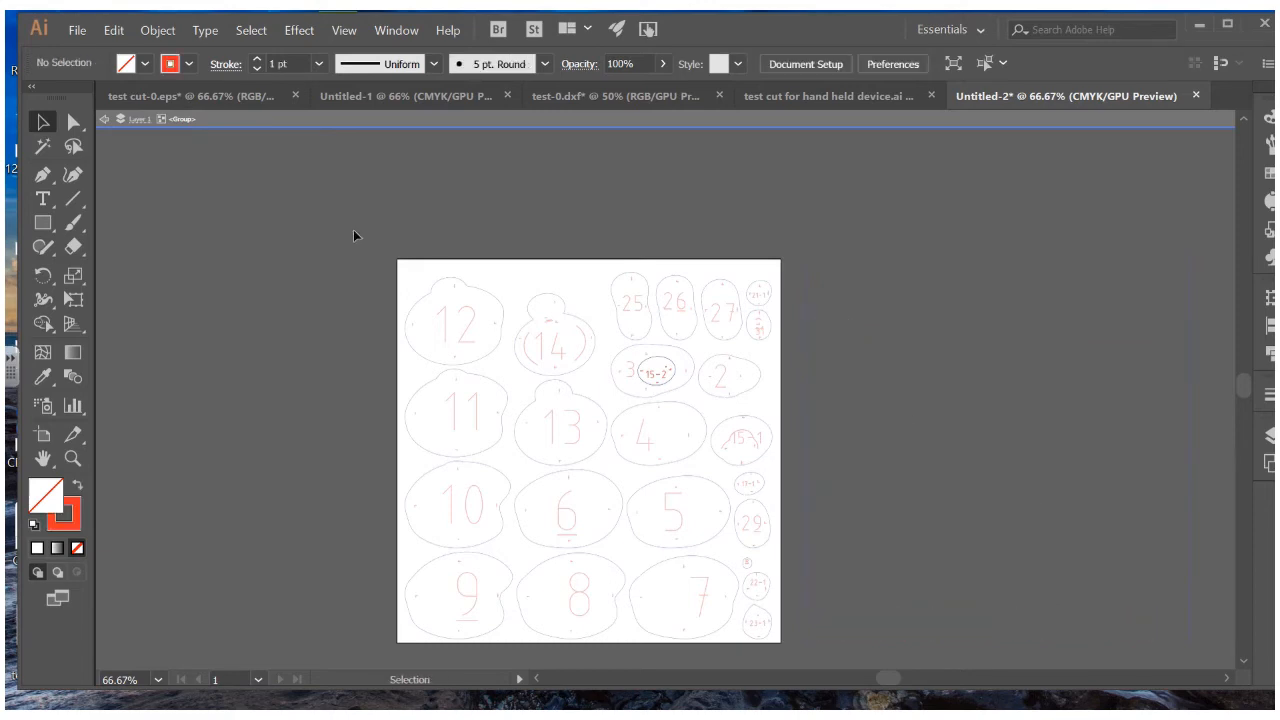
pyautogui.click(103, 119)
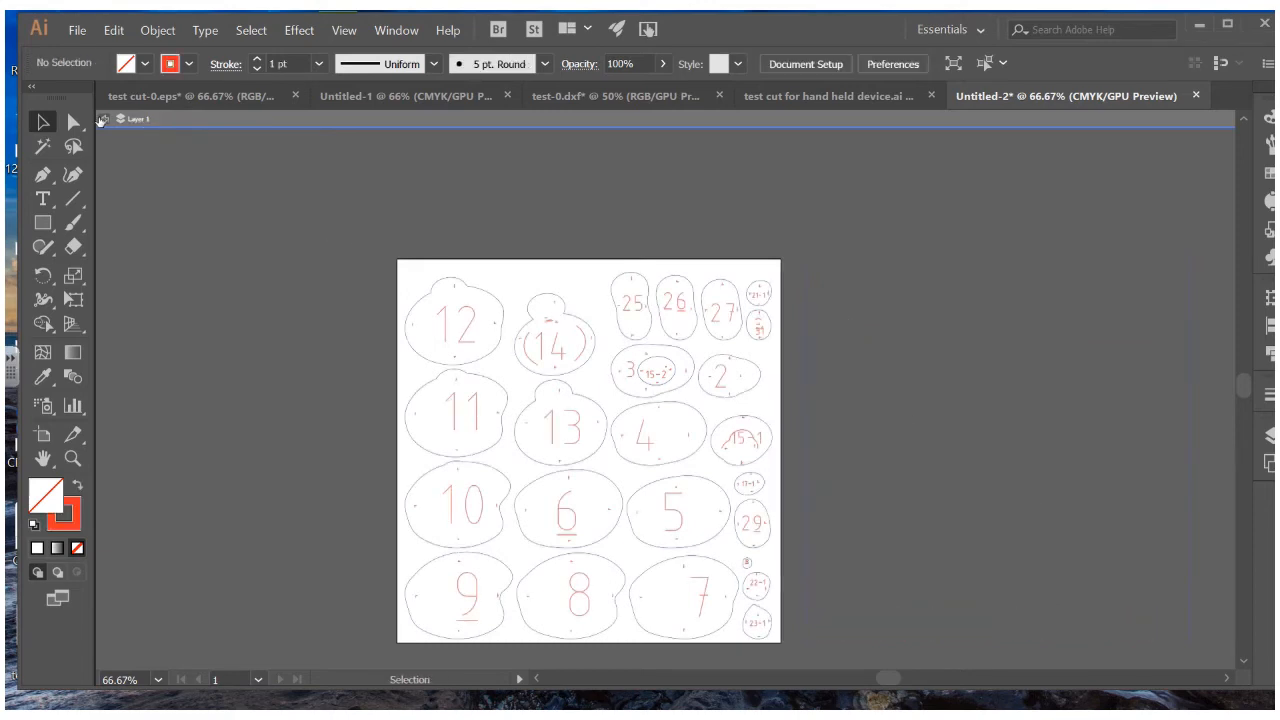
# Undo back to restore the small overflow pieces and drag them right of the sheet
pyautogui.click(430, 290)
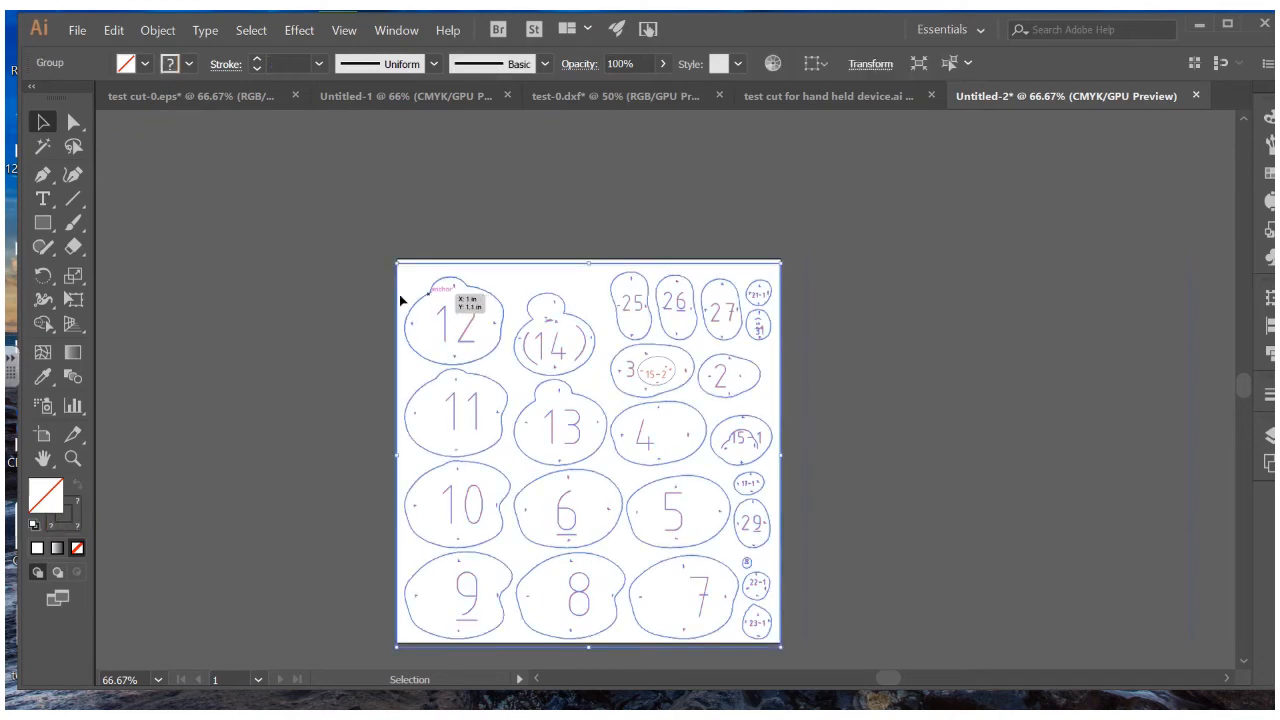
pyautogui.press('a')
pyautogui.hotkey('ctrl', 'z')
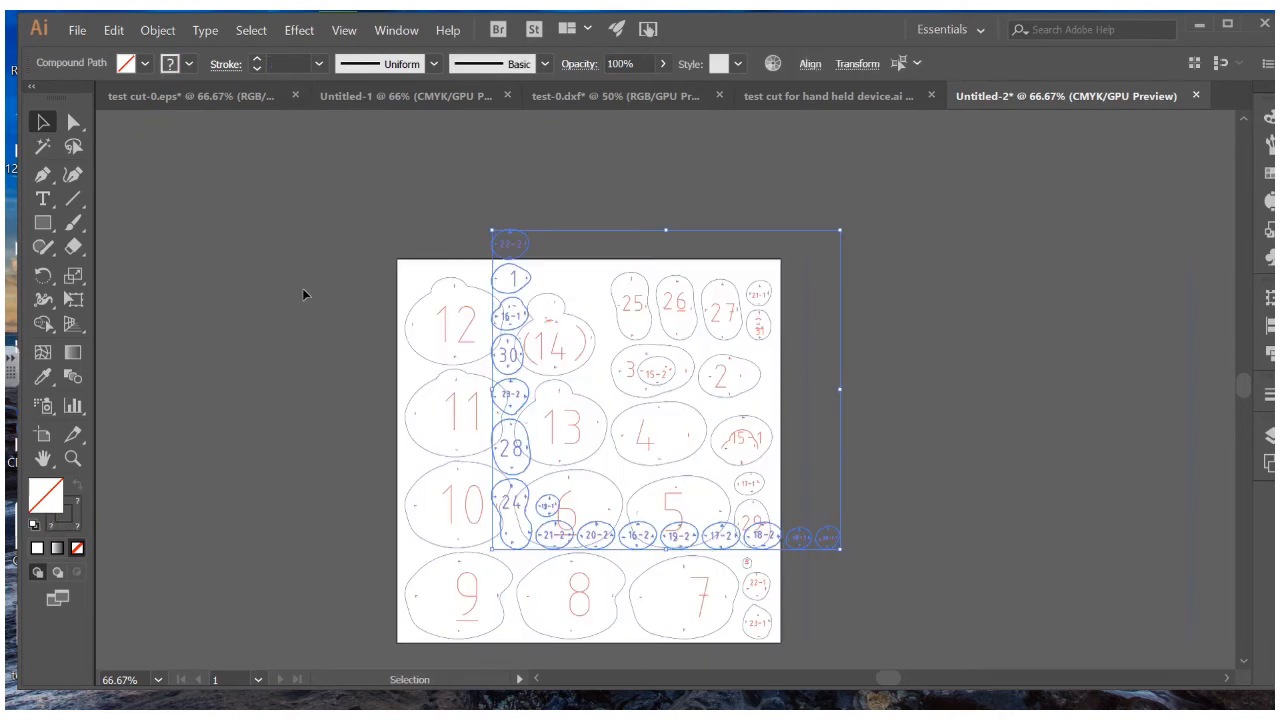
pyautogui.hotkey('ctrl', 'z')
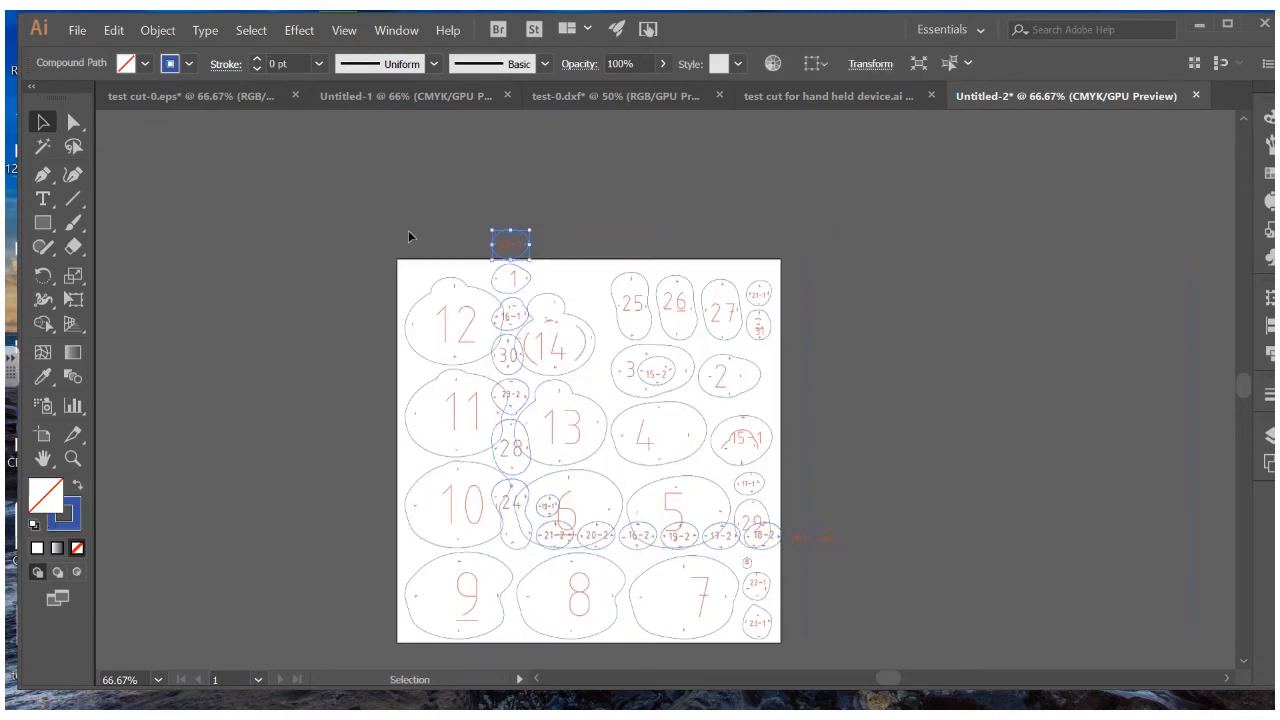
pyautogui.hotkey('ctrl', 'z')
pyautogui.hotkey('ctrl', 'z')
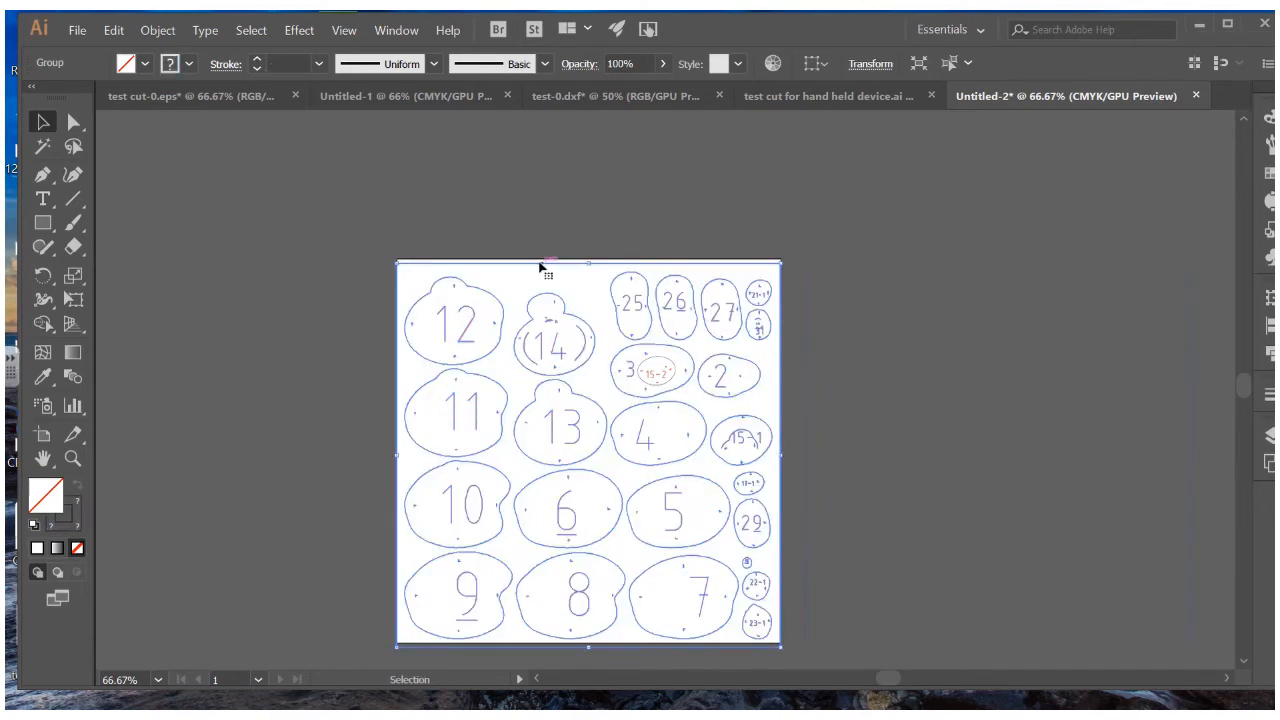
pyautogui.hotkey('ctrl', 'shift', 'z')
pyautogui.hotkey('ctrl', 'shift', 'z')
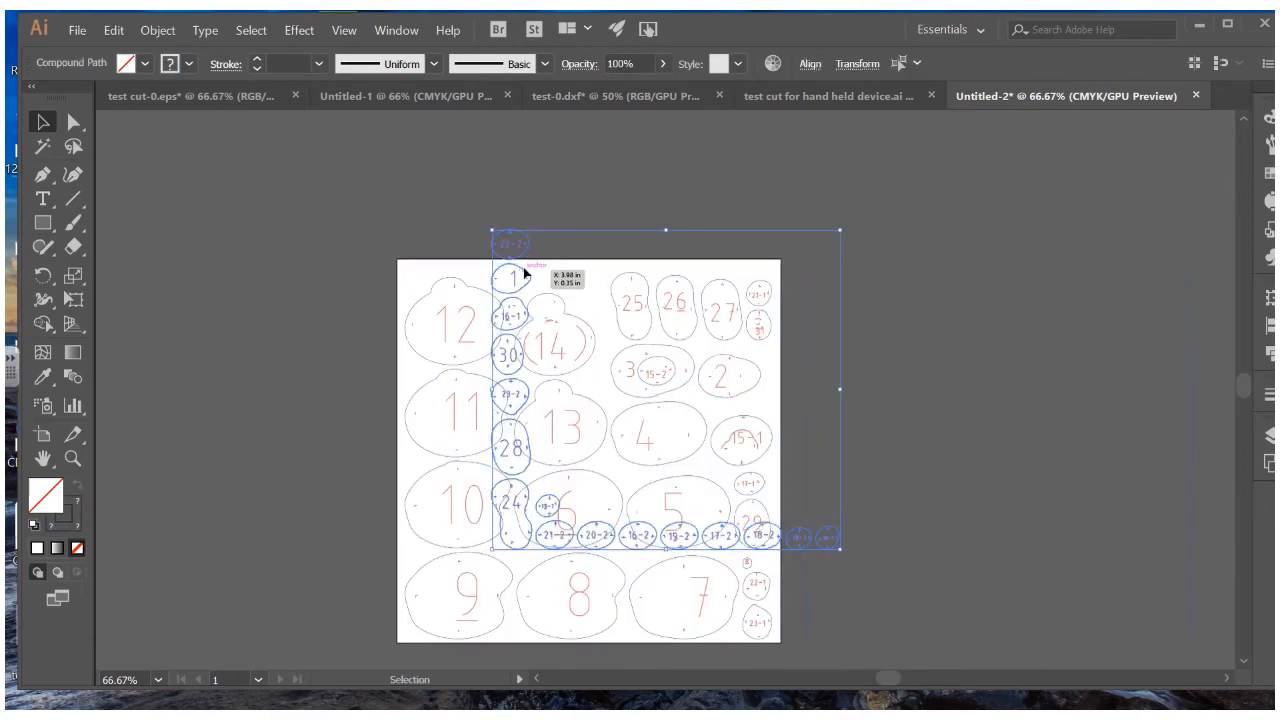
pyautogui.moveTo(524, 272); pyautogui.dragTo(600, 283)
# Select the group of overflow pieces to the right of the cut sheet
pyautogui.click(865, 284)
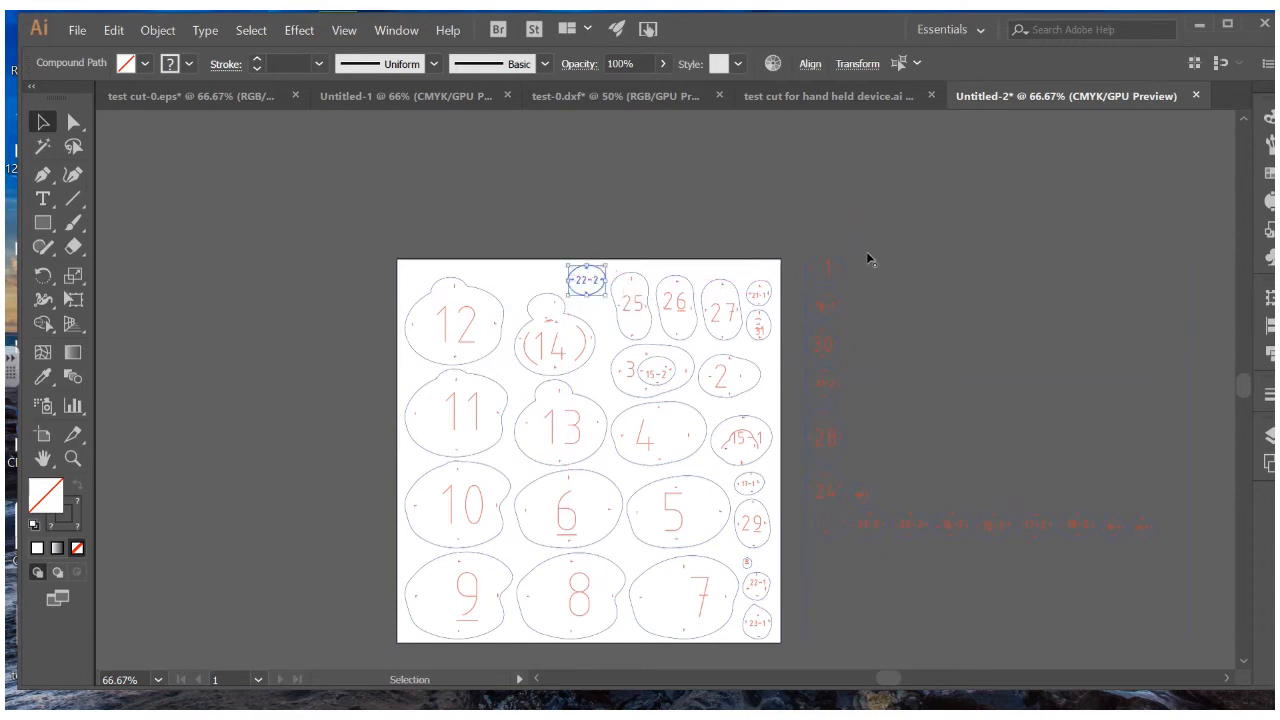
pyautogui.click(825, 257)
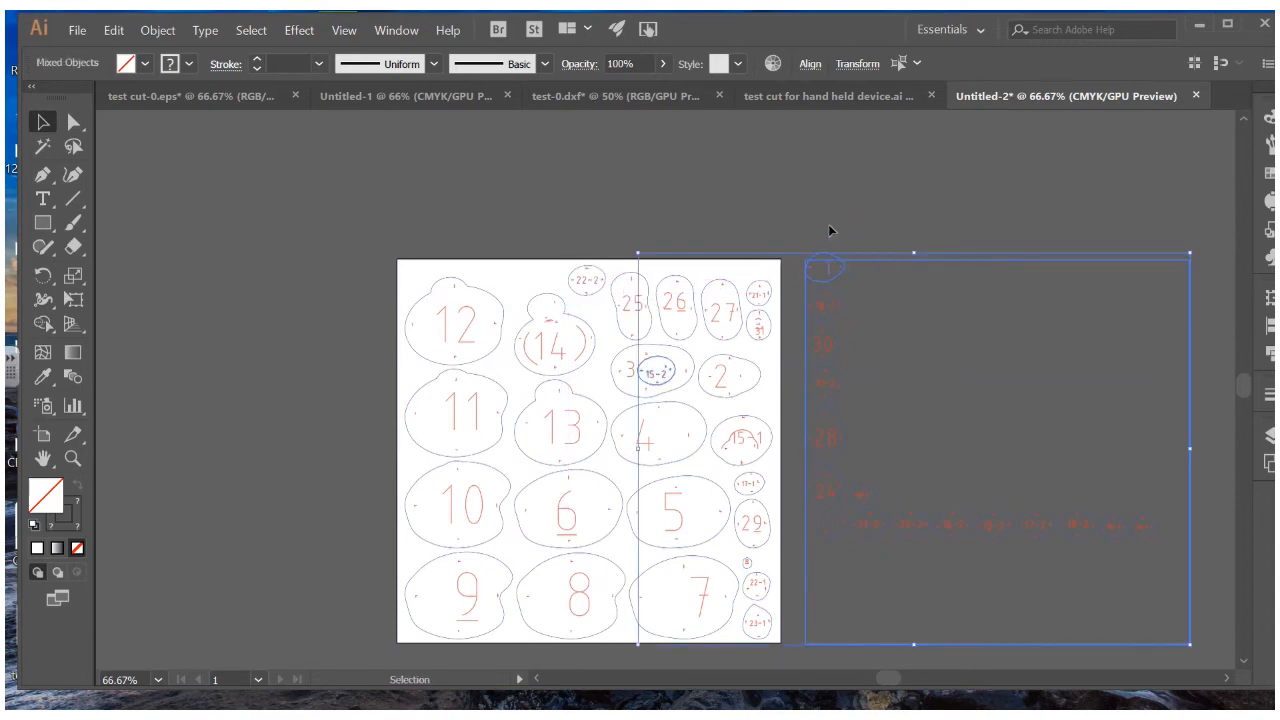
pyautogui.click(829, 226)
pyautogui.click(800, 237)
pyautogui.click(877, 286)
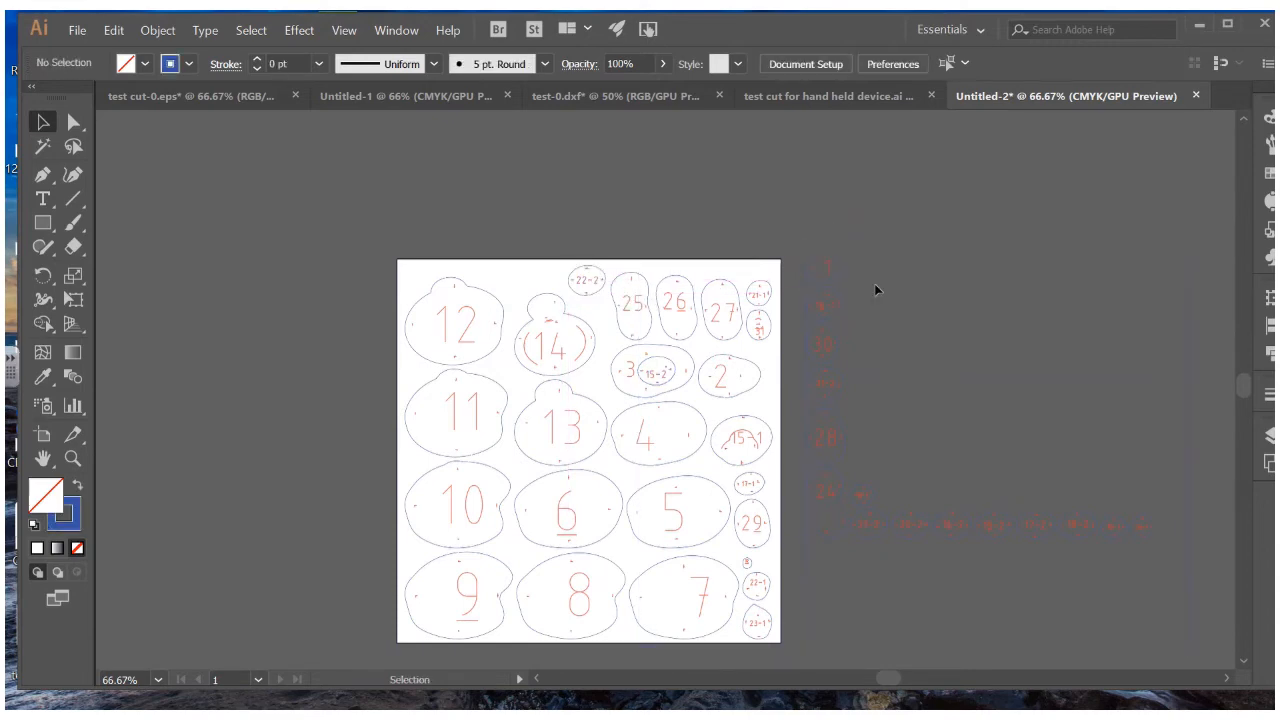
pyautogui.click(854, 261)
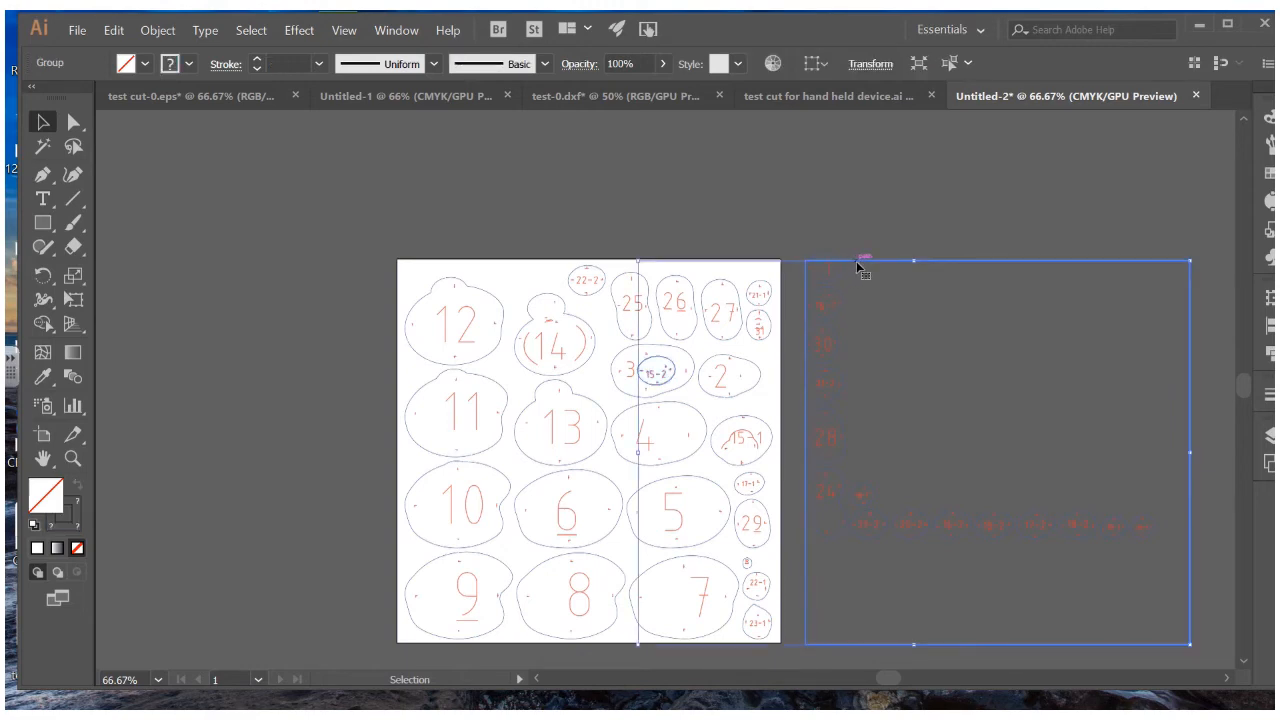
pyautogui.click(879, 263)
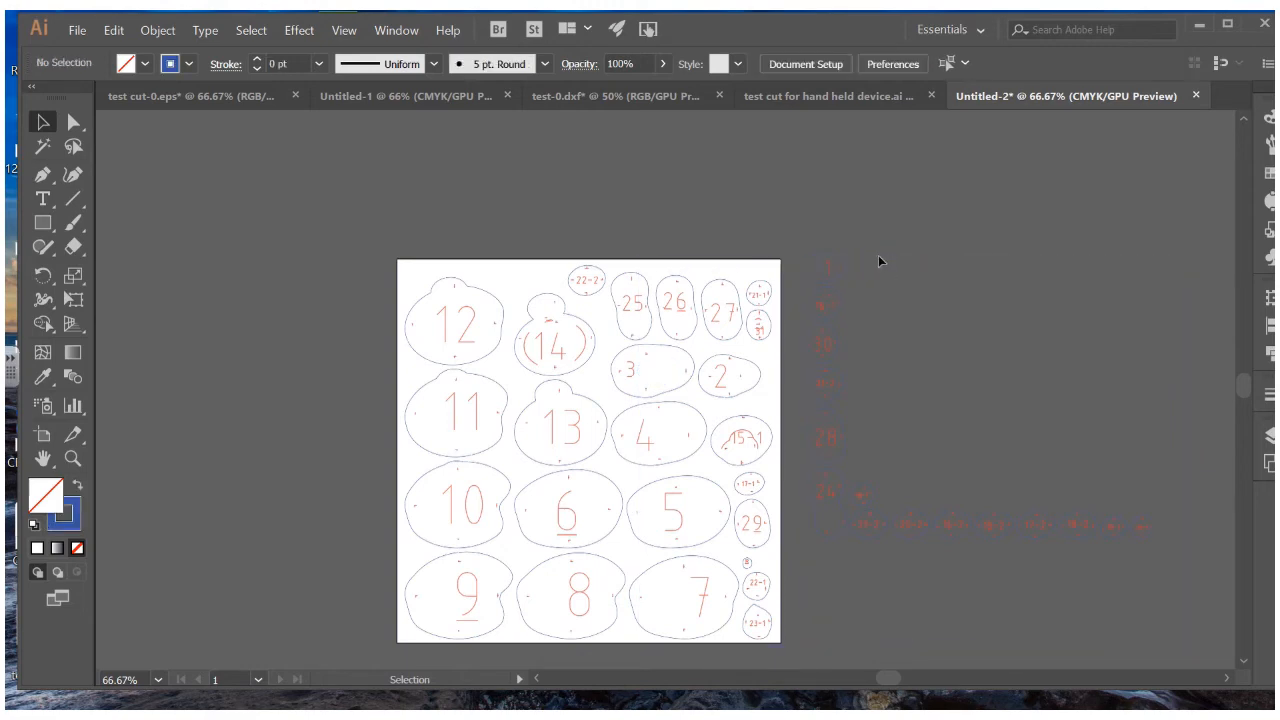
pyautogui.click(882, 264)
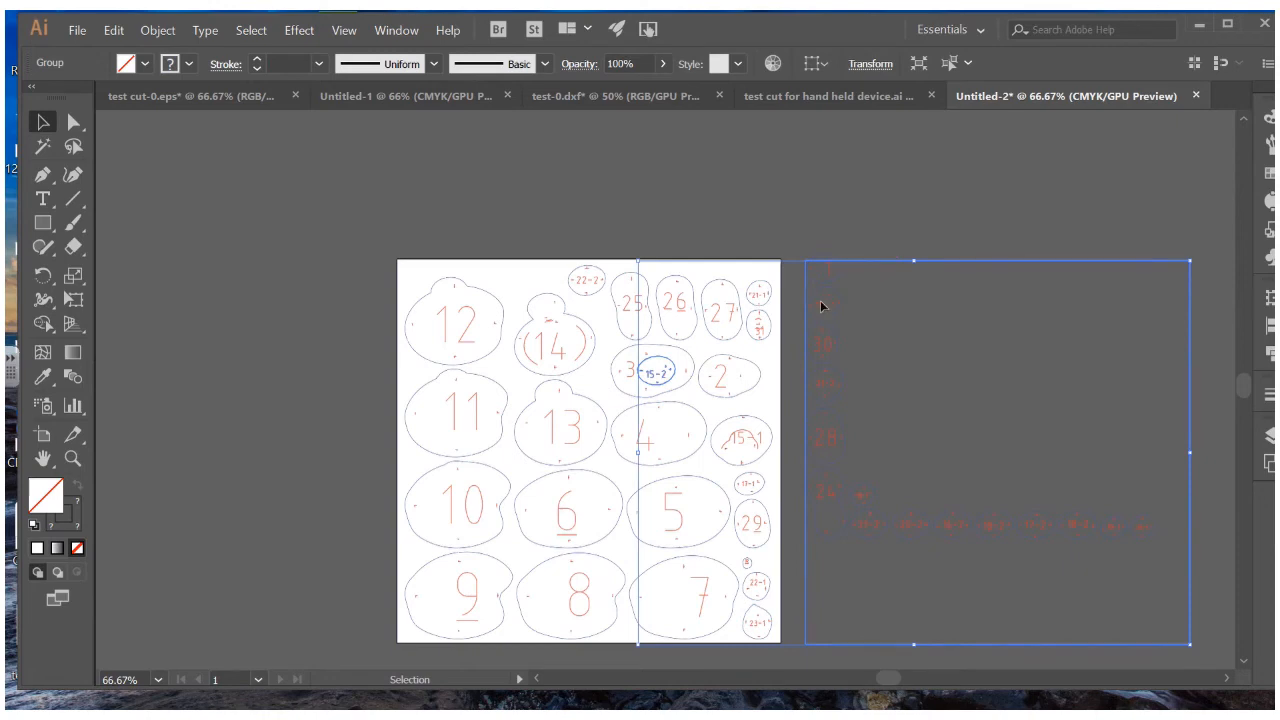
# Cut the 15-2 shape out of slice 3 and paste it back above the layout
pyautogui.keyDown('ctrl'); pyautogui.click(665, 378); pyautogui.keyUp('ctrl')
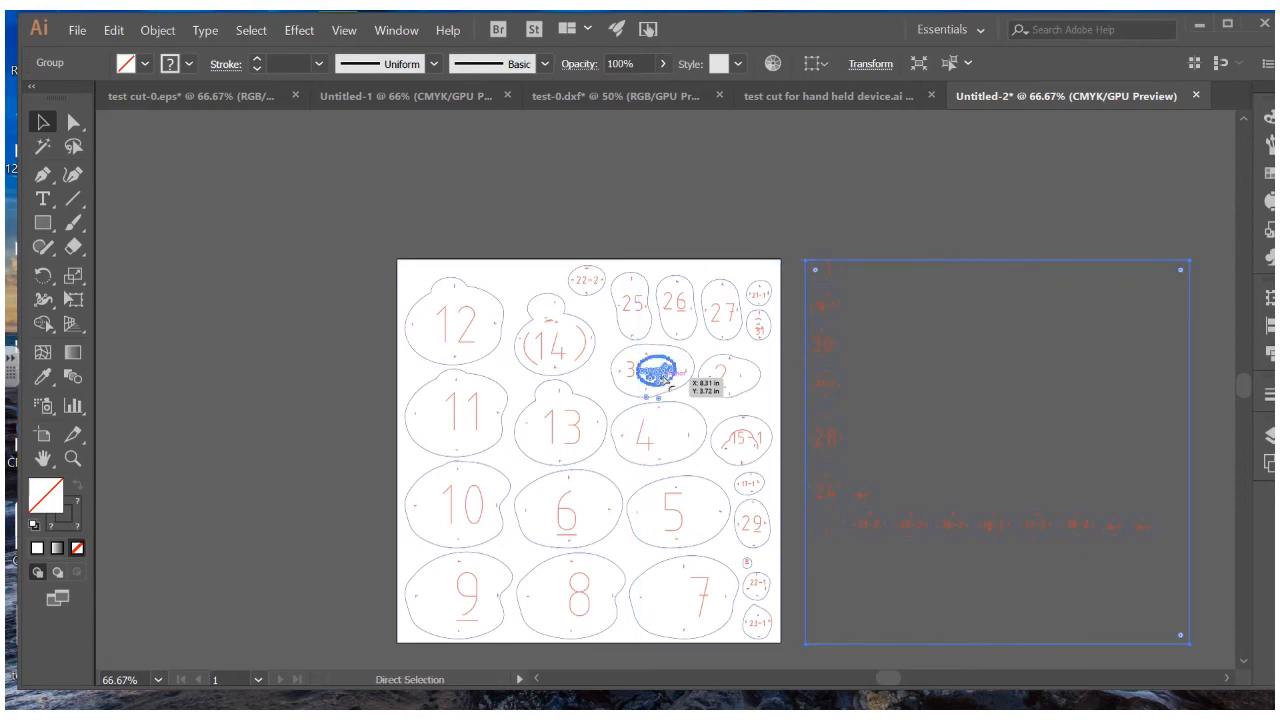
pyautogui.press('Delete')
pyautogui.click(658, 298)
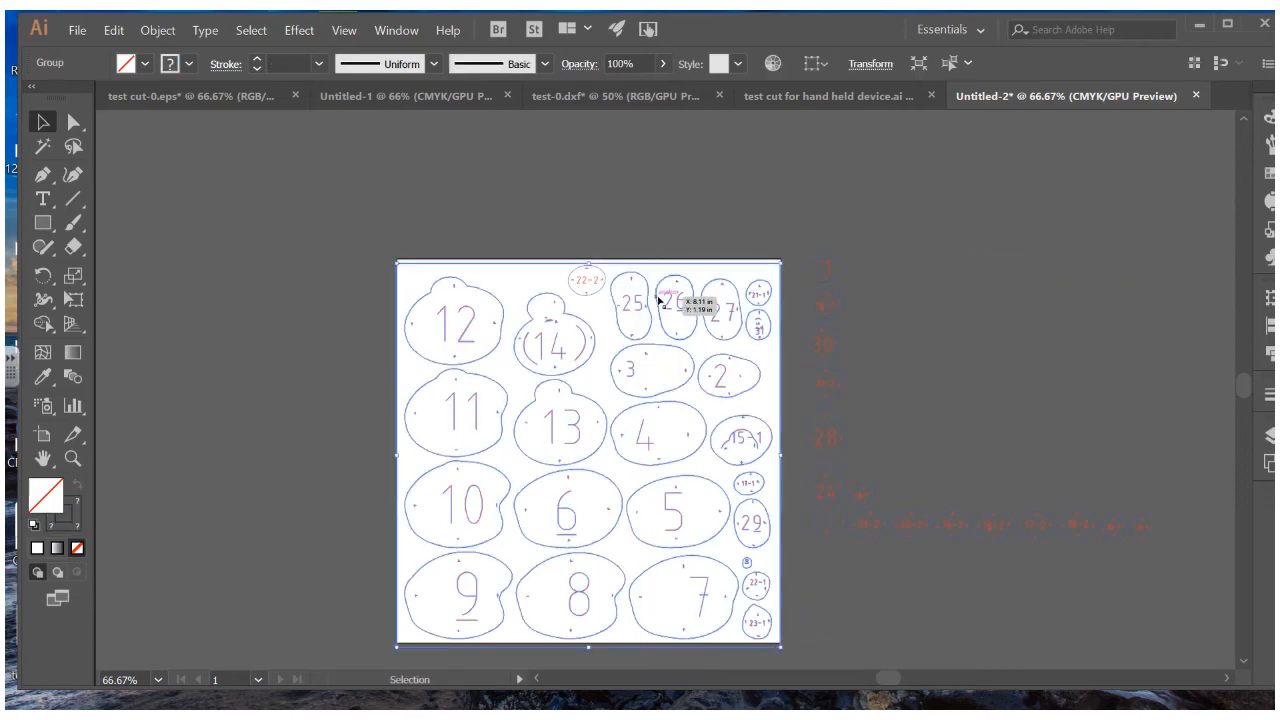
pyautogui.click(653, 208)
pyautogui.hotkey('ctrl', 'v')
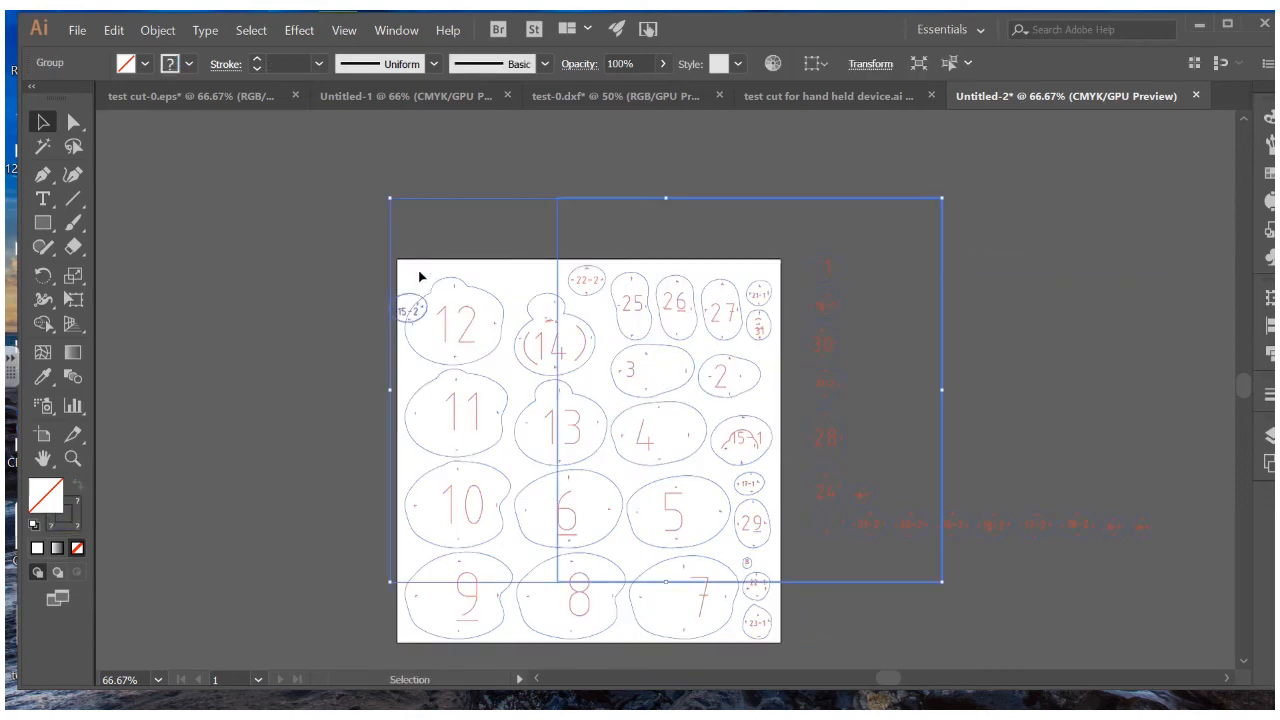
pyautogui.moveTo(560, 212); pyautogui.dragTo(532, 173)
pyautogui.click(520, 230)
# Delete the stray rectangle and leftover piece inside the pasted group
pyautogui.doubleClick(531, 232)
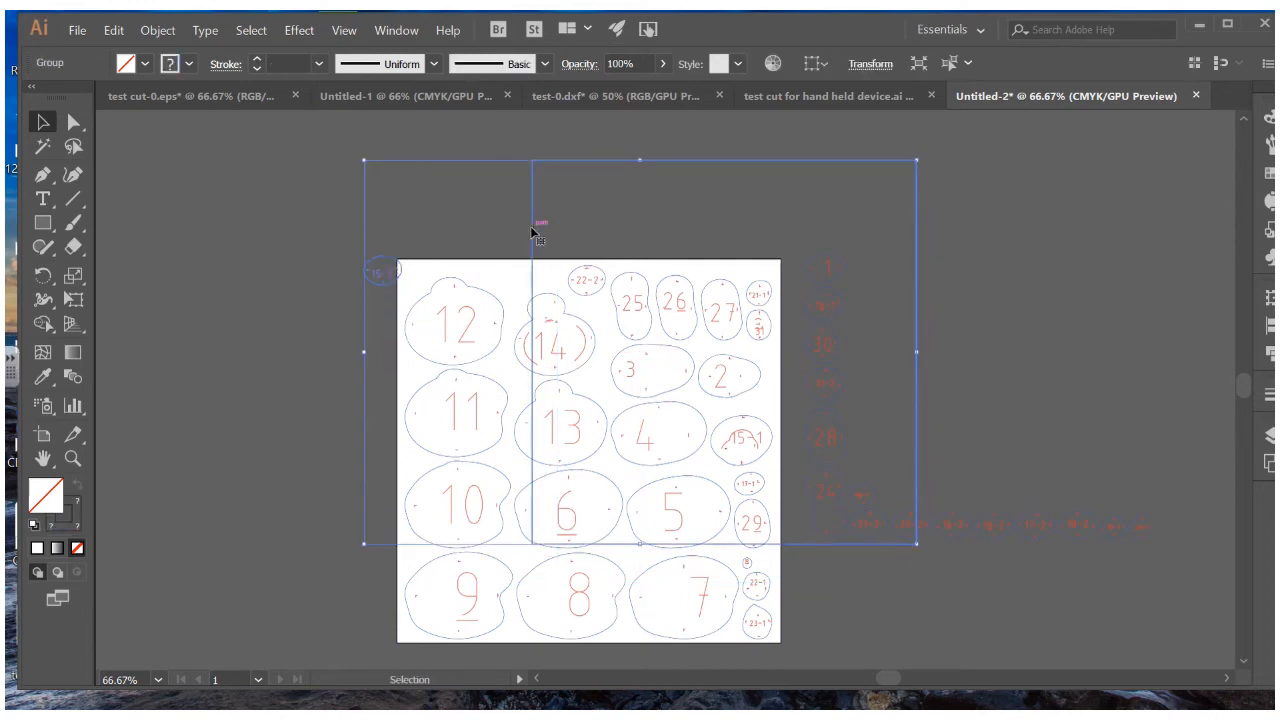
pyautogui.click(531, 232)
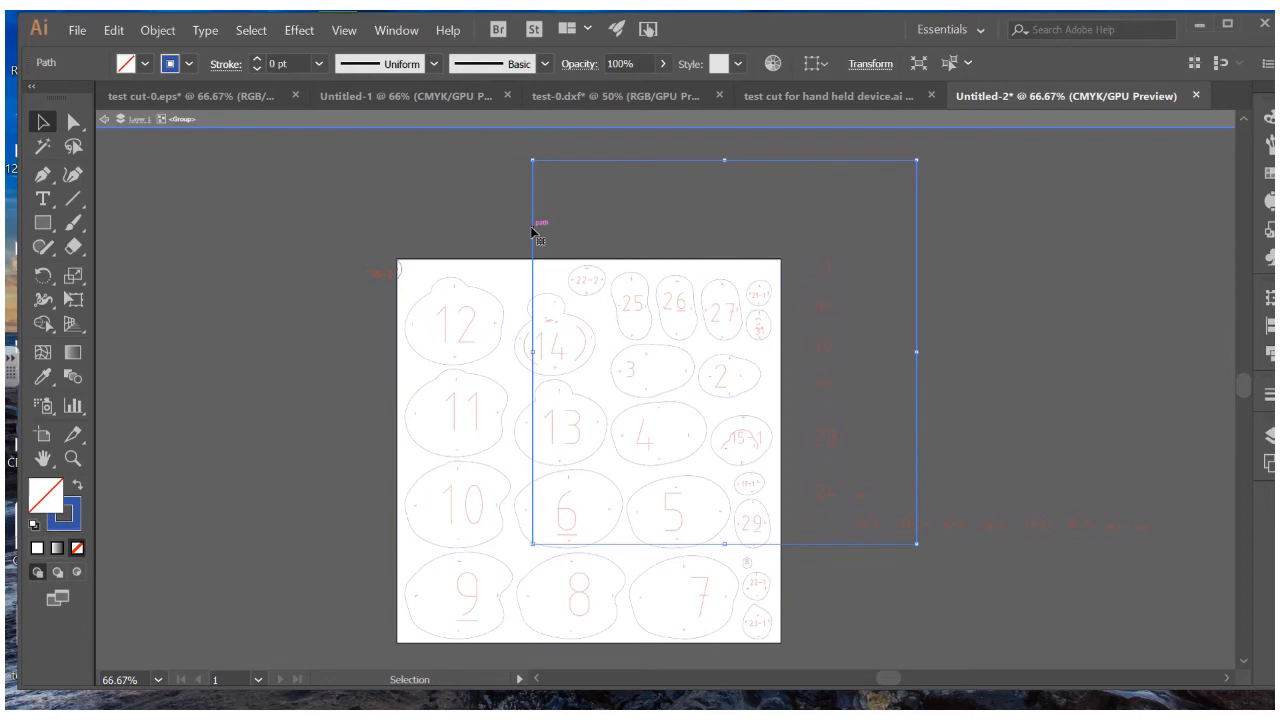
pyautogui.press('Delete')
pyautogui.hotkey('ctrl', 'a')
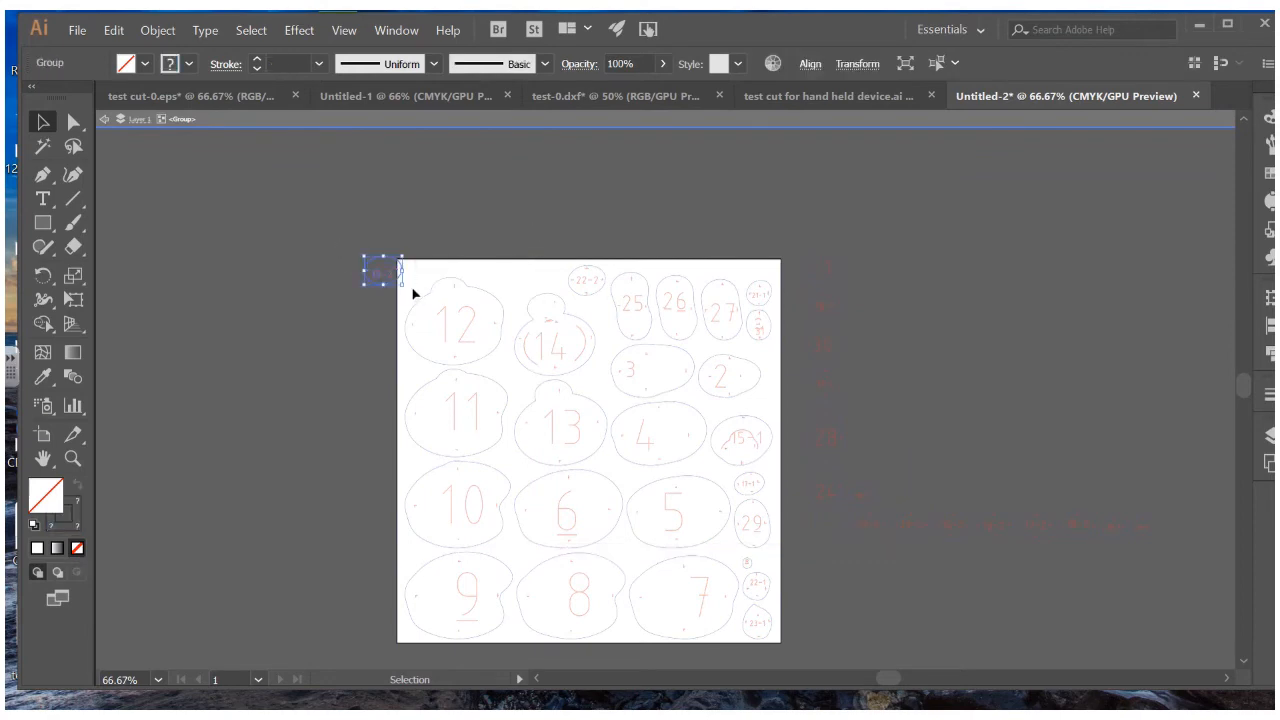
pyautogui.press('Delete')
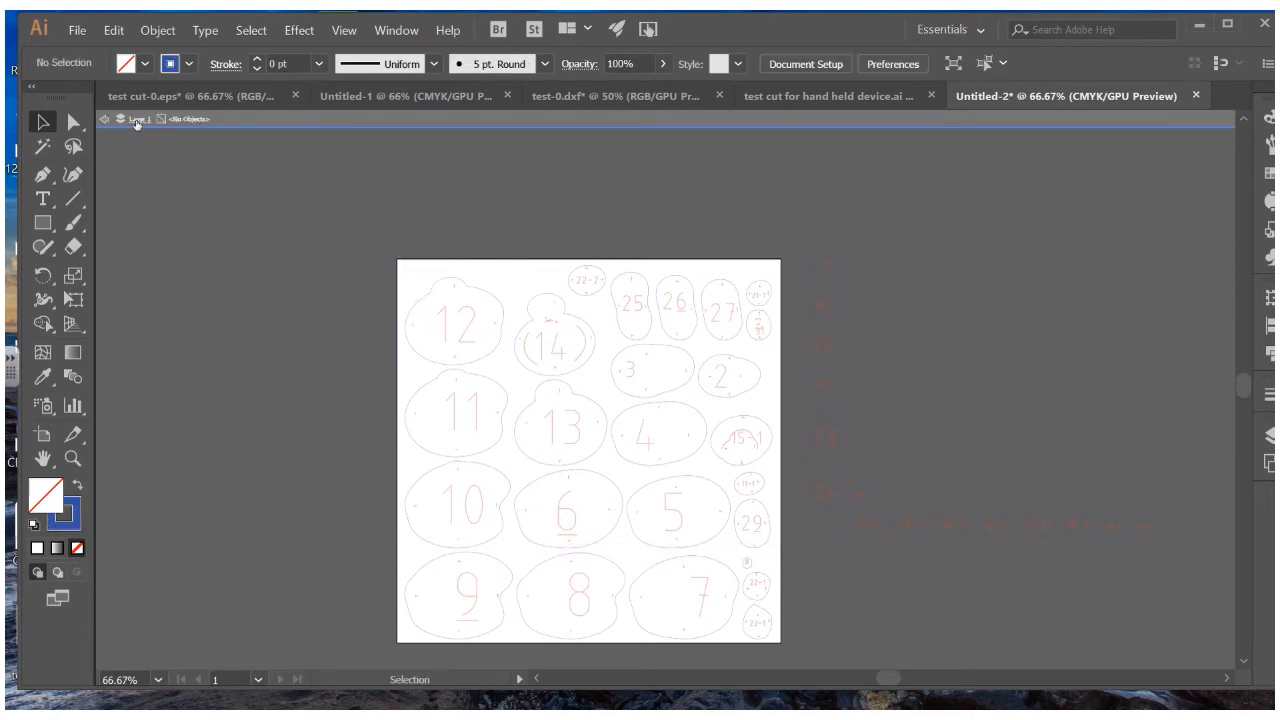
# Exit isolation and place the 15-2 shape in the top gap beside 22-2
pyautogui.click(137, 121)
pyautogui.click(105, 121)
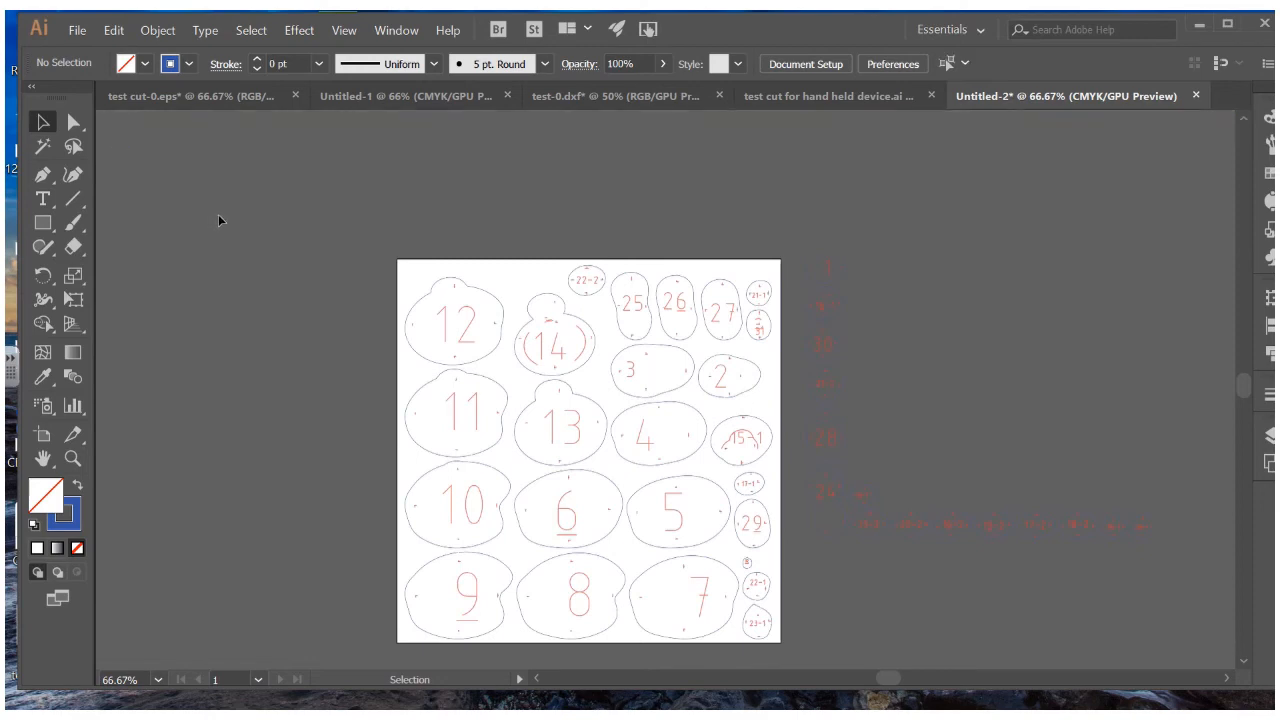
pyautogui.hotkey('ctrl', 'v')
pyautogui.moveTo(667, 388); pyautogui.dragTo(529, 293)
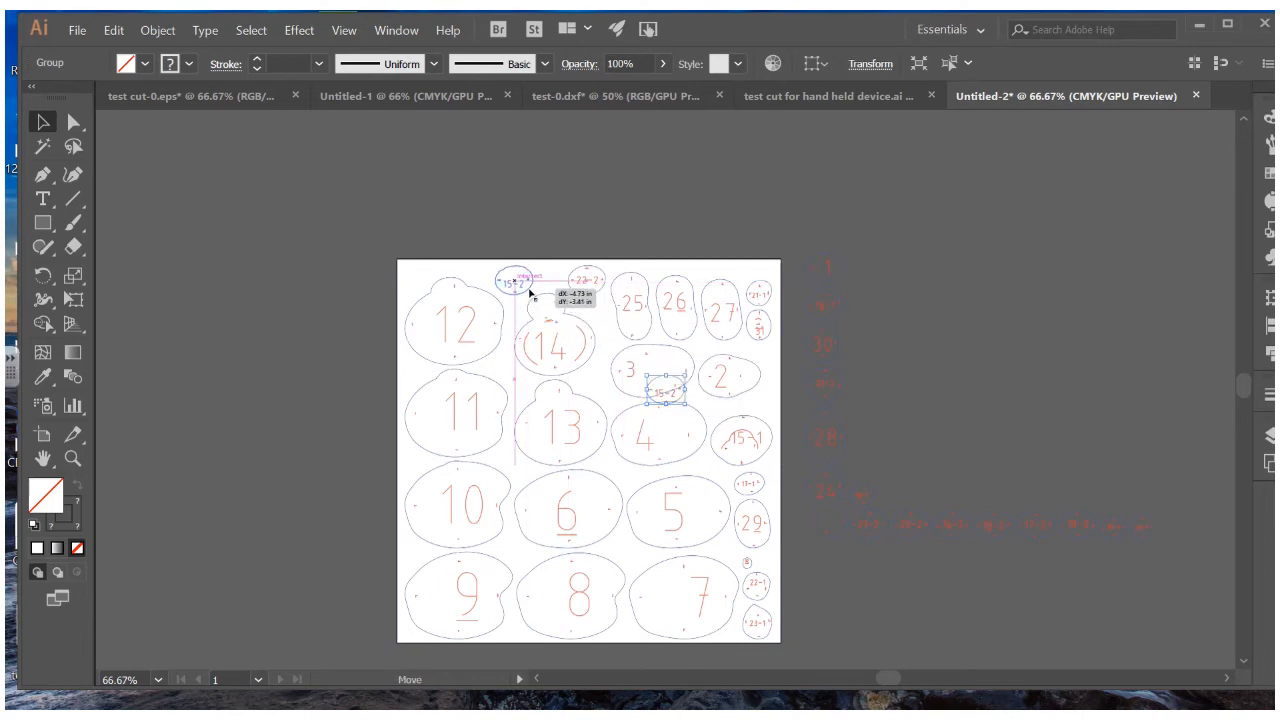
pyautogui.click(592, 177)
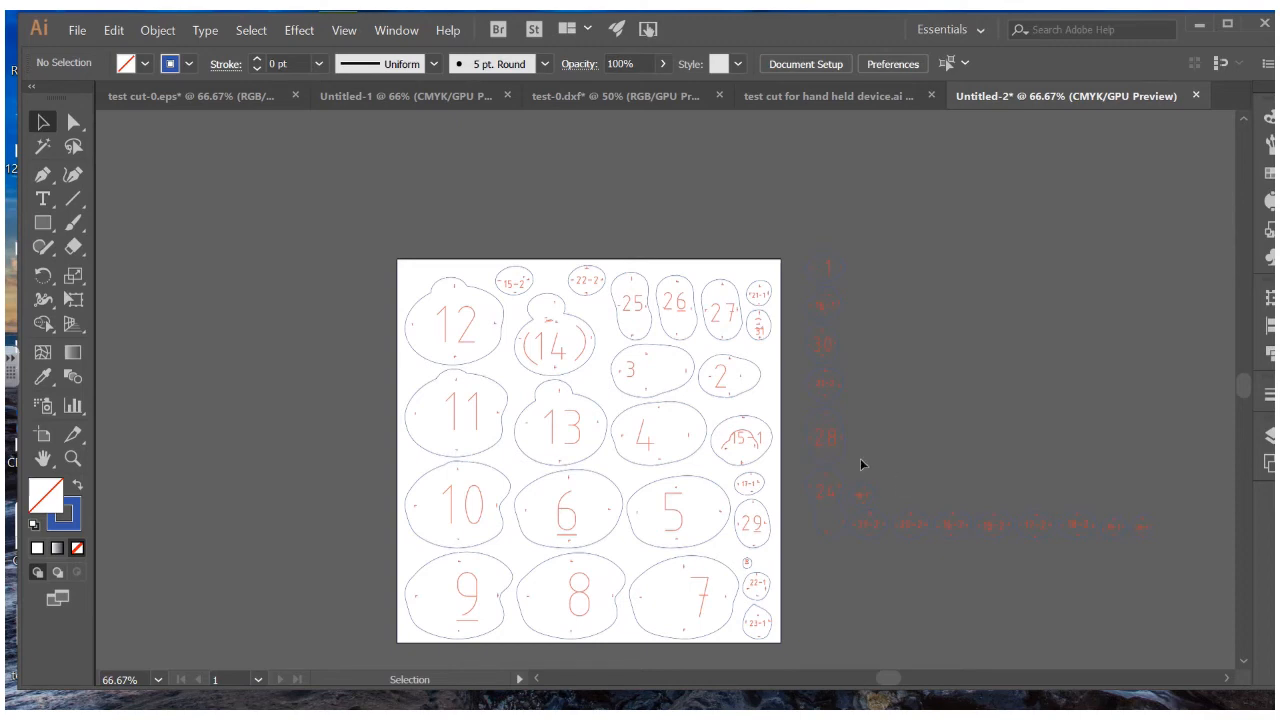
# Drag the 28 slice inside slice 5, then nudge the whole layout slightly left
pyautogui.click(818, 432)
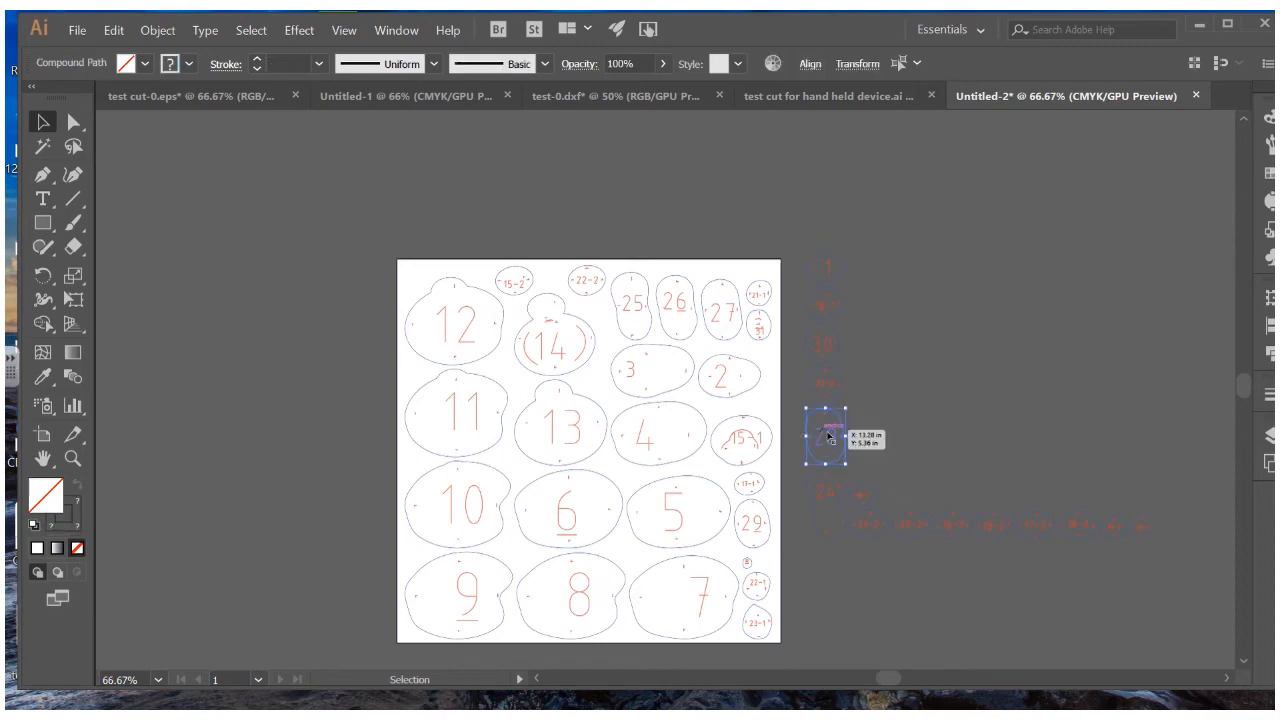
pyautogui.moveTo(833, 437); pyautogui.dragTo(727, 470)
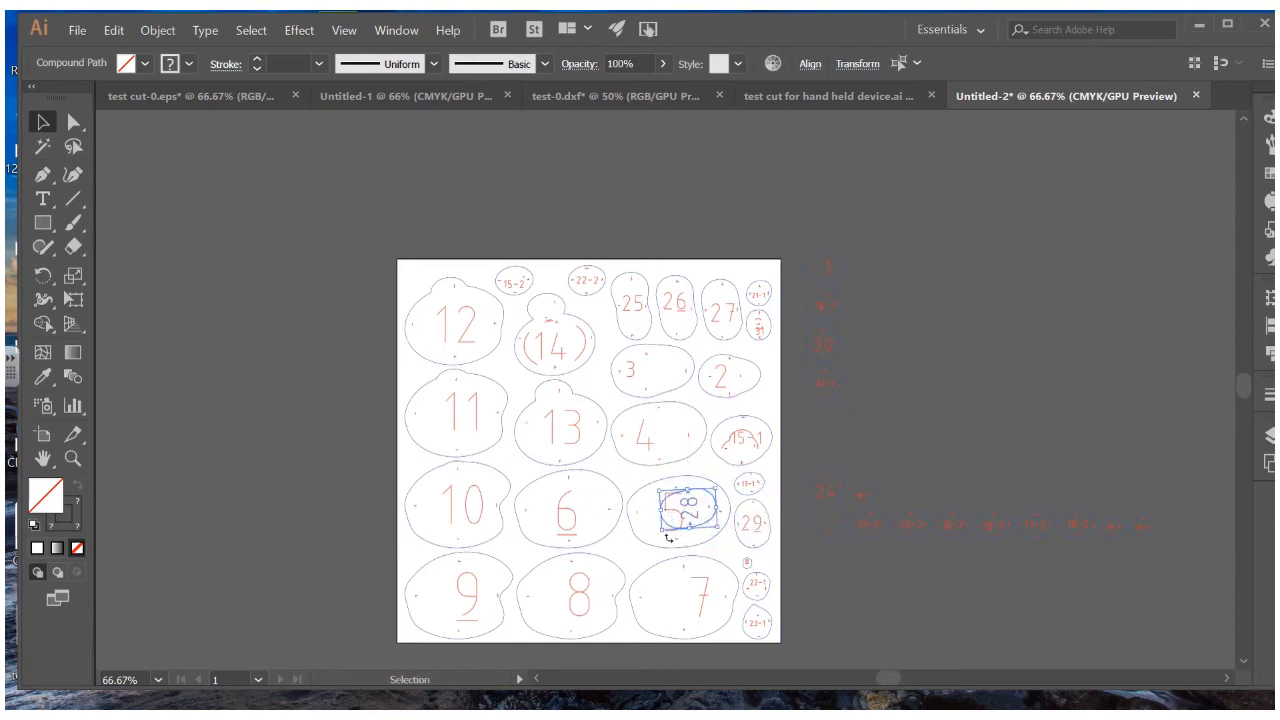
pyautogui.click(667, 502)
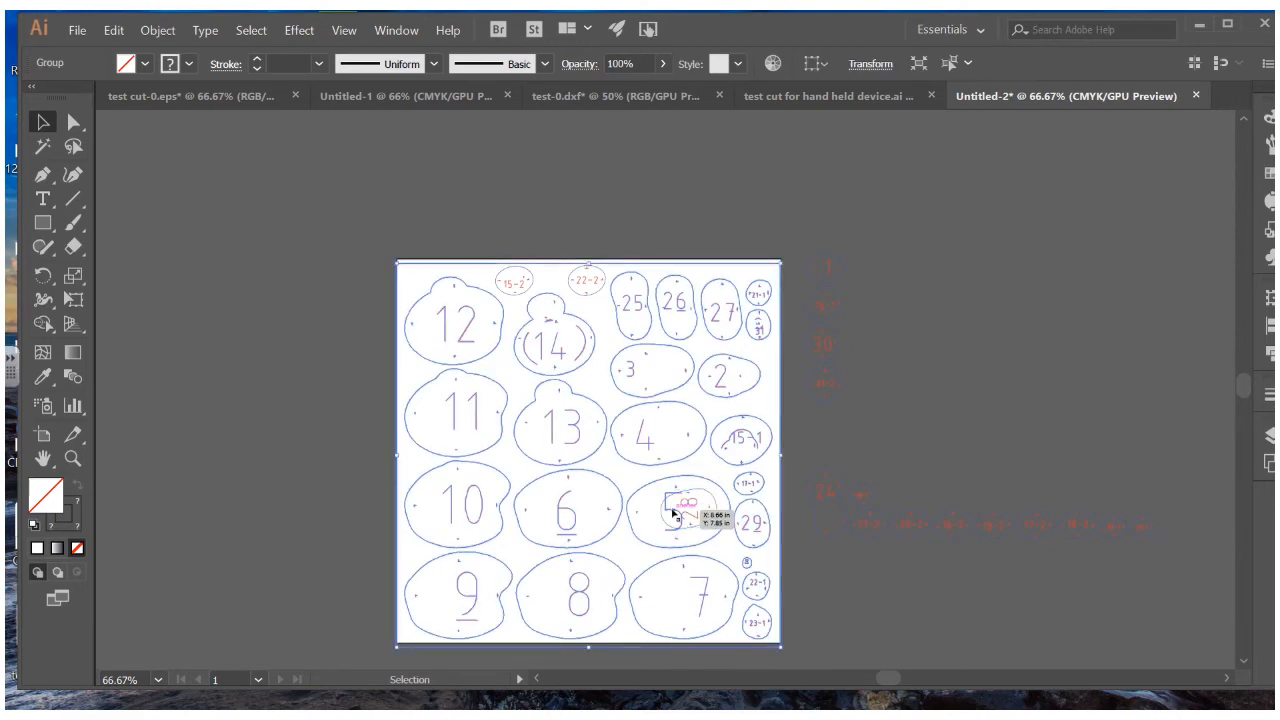
pyautogui.moveTo(666, 497); pyautogui.dragTo(667, 498)
# At 200% zoom, isolate the group, then move the 5 numeral left and shrink it
pyautogui.hotkey('ctrl', '=')
pyautogui.hotkey('ctrl', '=')
pyautogui.hotkey('ctrl', '=')
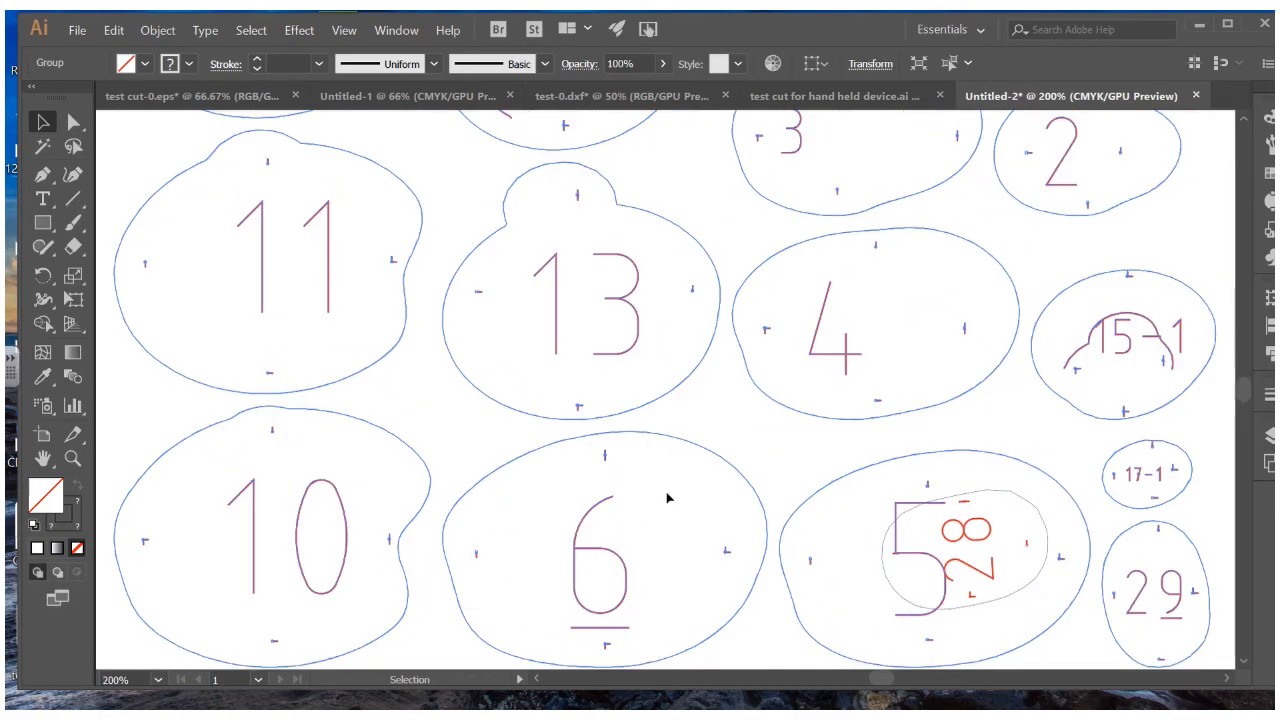
pyautogui.click(882, 514)
pyautogui.click(897, 513)
pyautogui.click(896, 512)
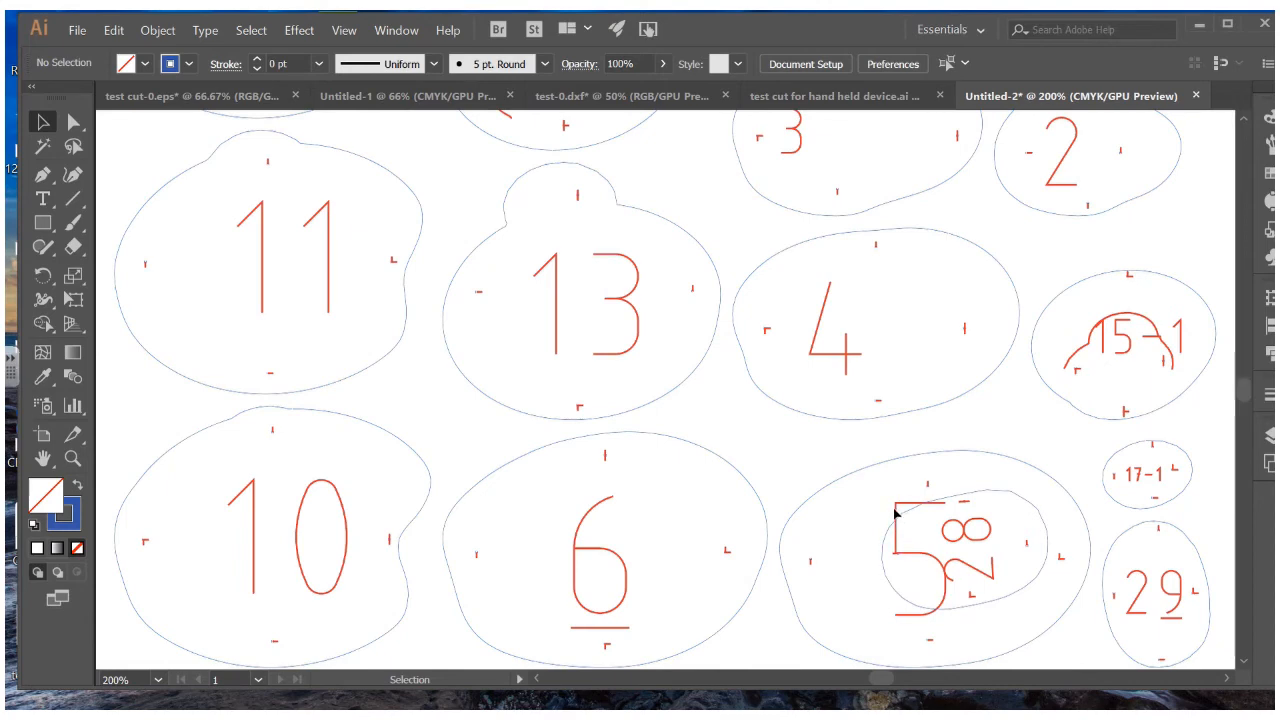
pyautogui.click(896, 512)
pyautogui.click(899, 509)
pyautogui.click(905, 510)
pyautogui.doubleClick(906, 510)
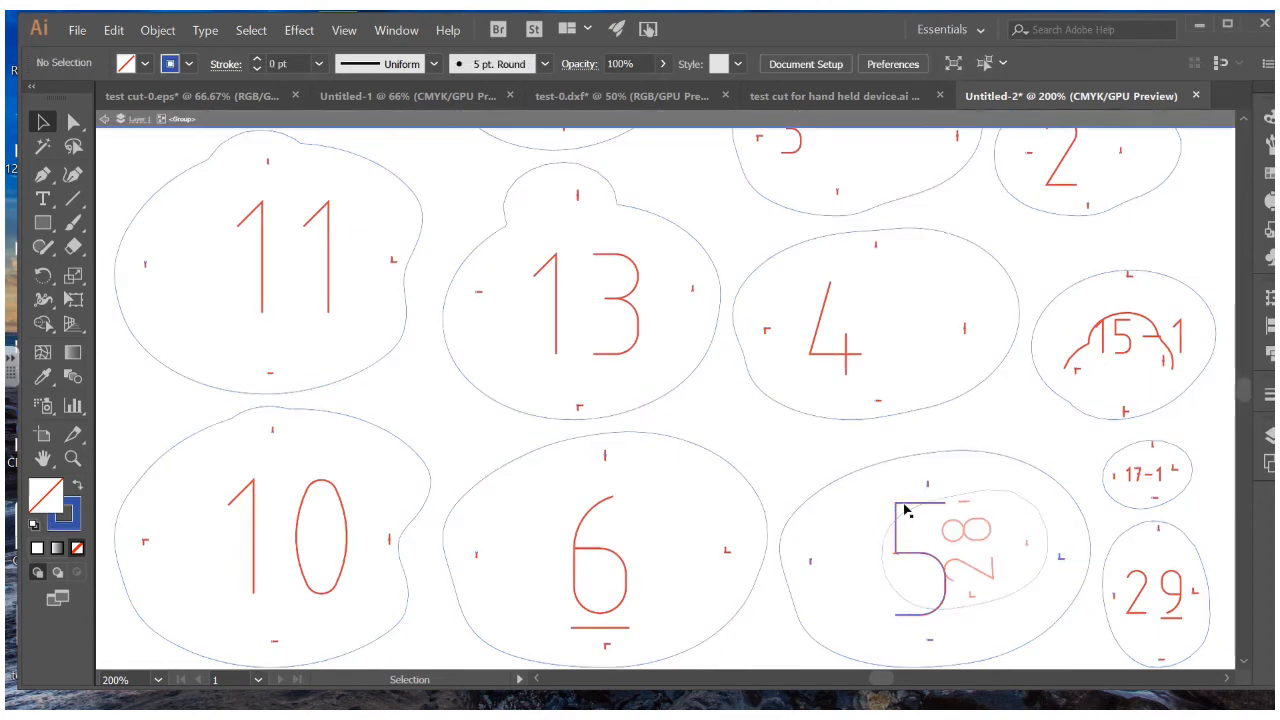
pyautogui.click(907, 511)
pyautogui.moveTo(905, 510); pyautogui.dragTo(843, 509)
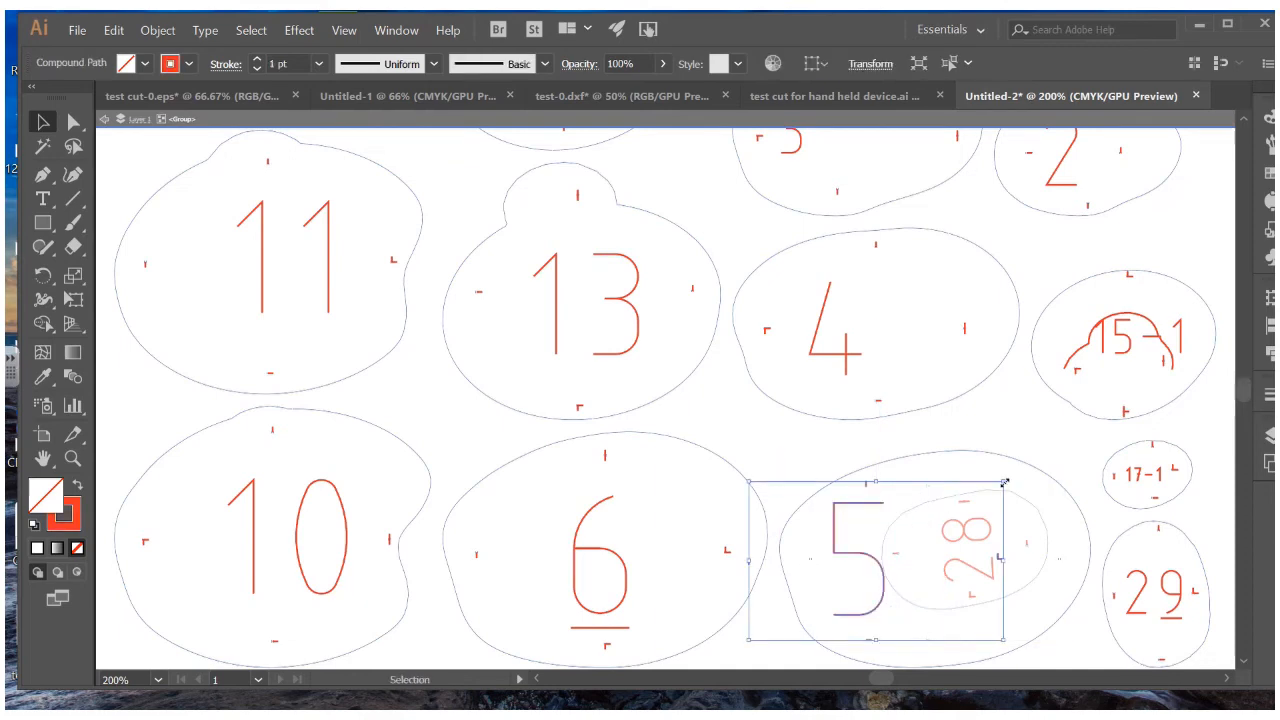
pyautogui.moveTo(1004, 483); pyautogui.dragTo(958, 500)
# Scale down the 6, 13 and 8 red numerals
pyautogui.click(622, 556)
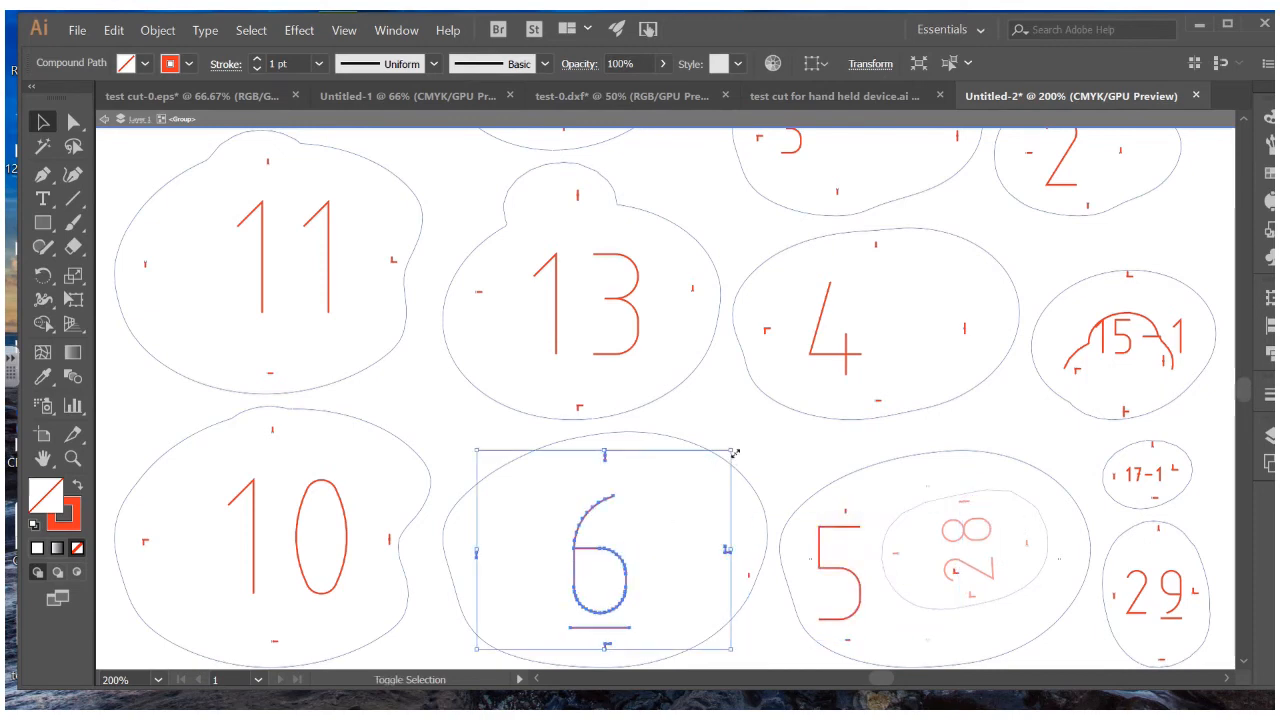
pyautogui.moveTo(735, 453); pyautogui.dragTo(657, 508)
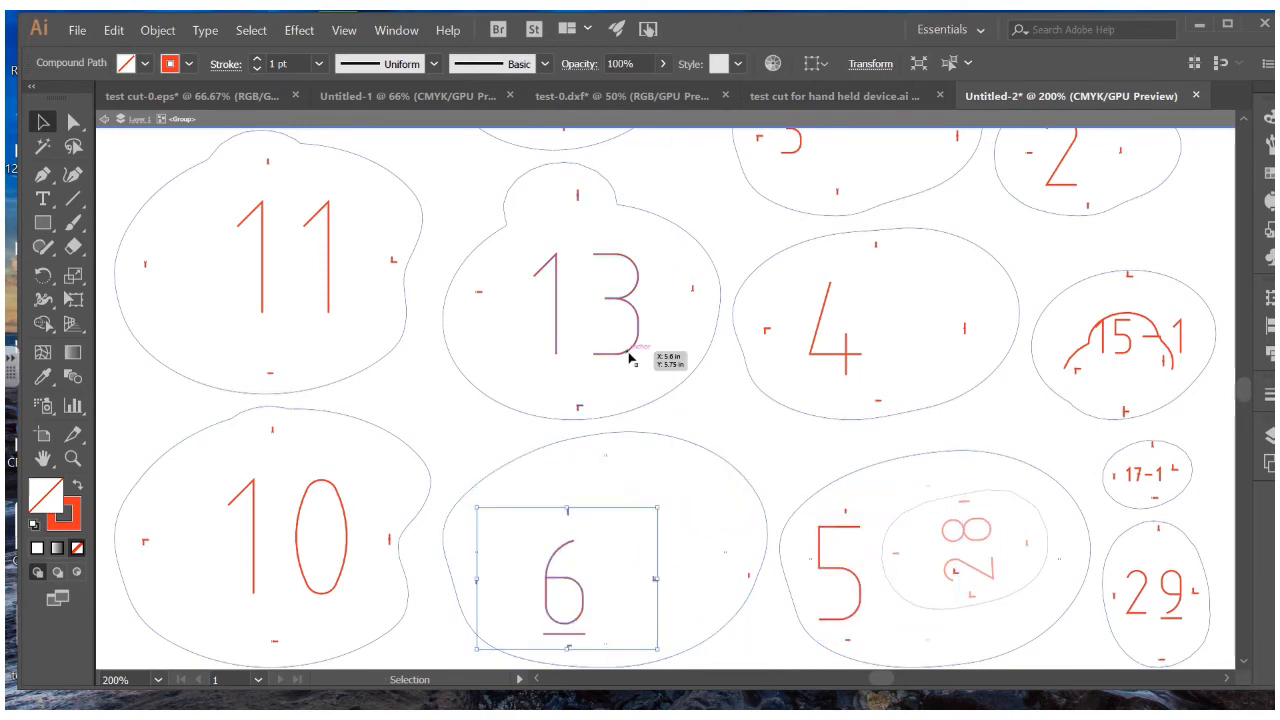
pyautogui.click(630, 358)
pyautogui.moveTo(696, 414); pyautogui.dragTo(616, 332)
pyautogui.scroll(-5, 609, 400)
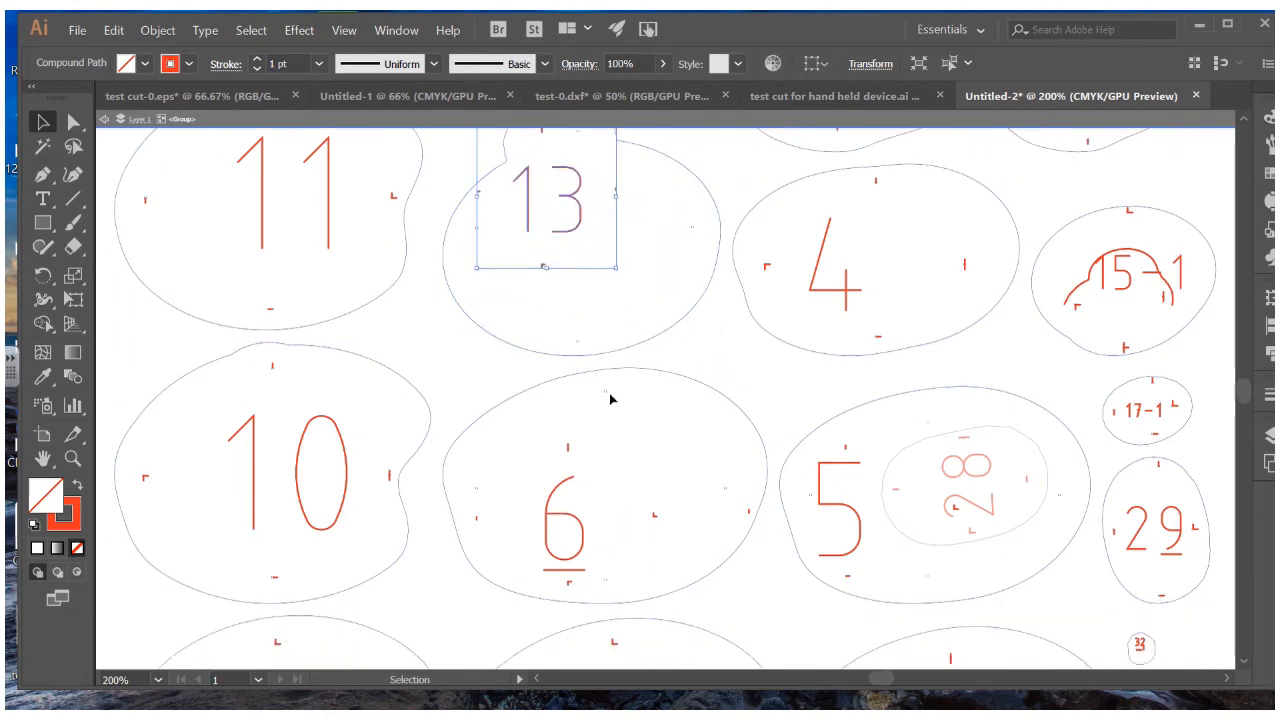
pyautogui.scroll(-1, 690, 450)
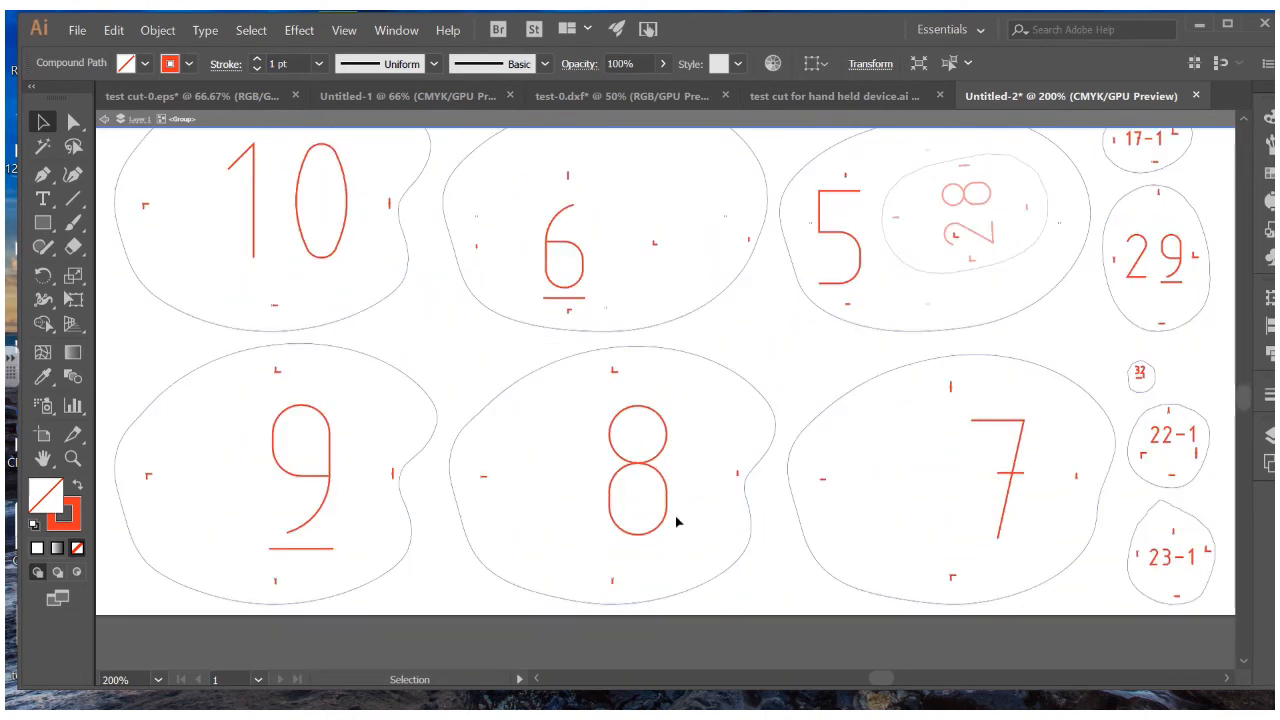
pyautogui.click(666, 517)
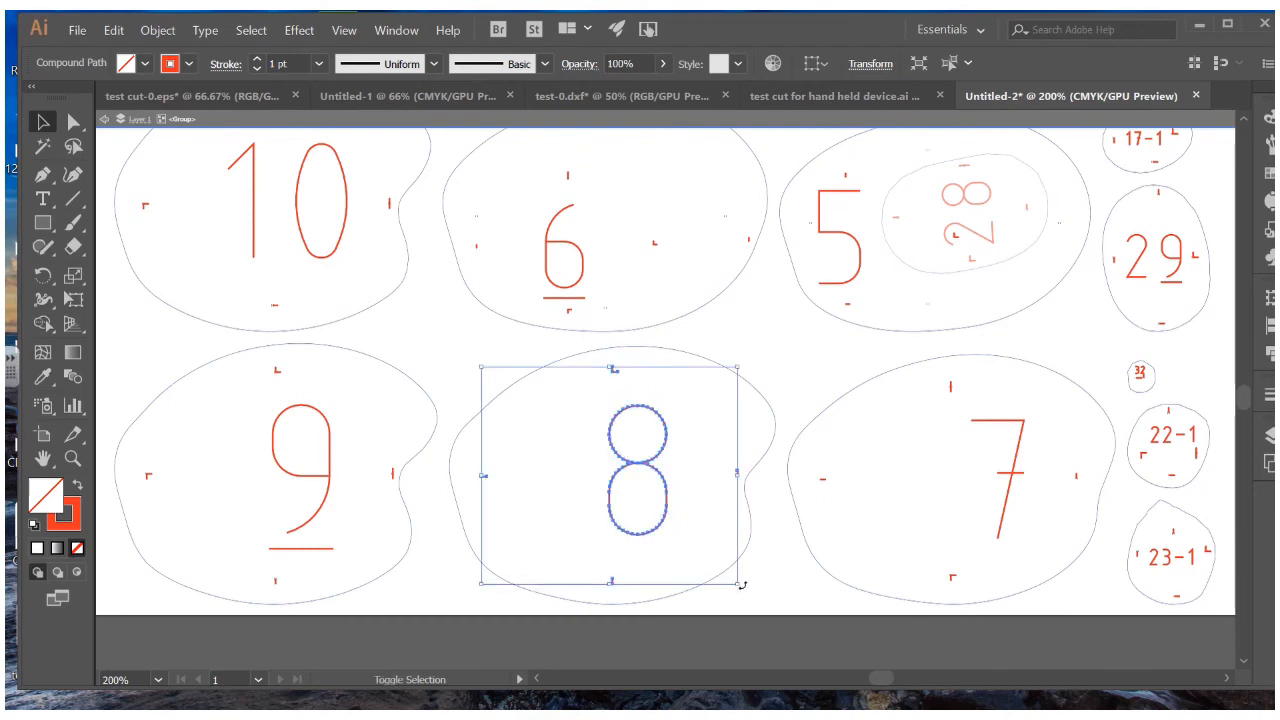
pyautogui.moveTo(738, 586); pyautogui.dragTo(636, 497)
pyautogui.click(723, 373)
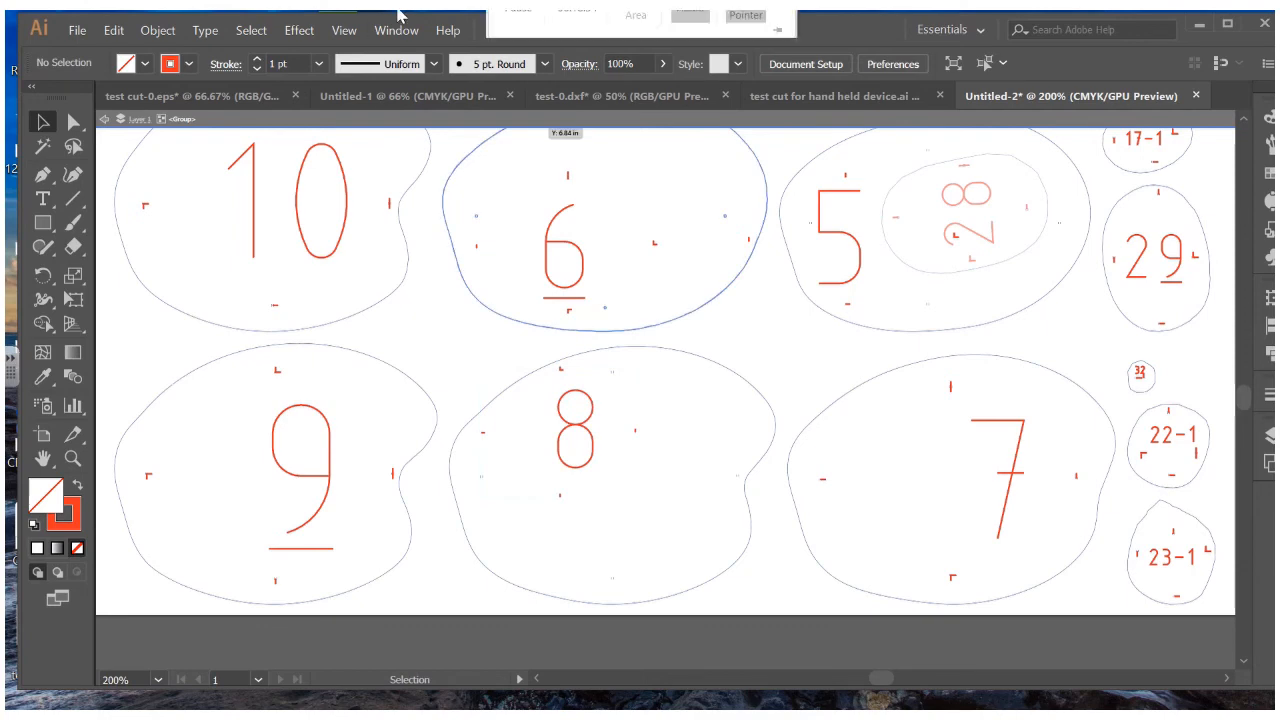
pyautogui.moveTo(515, 40)
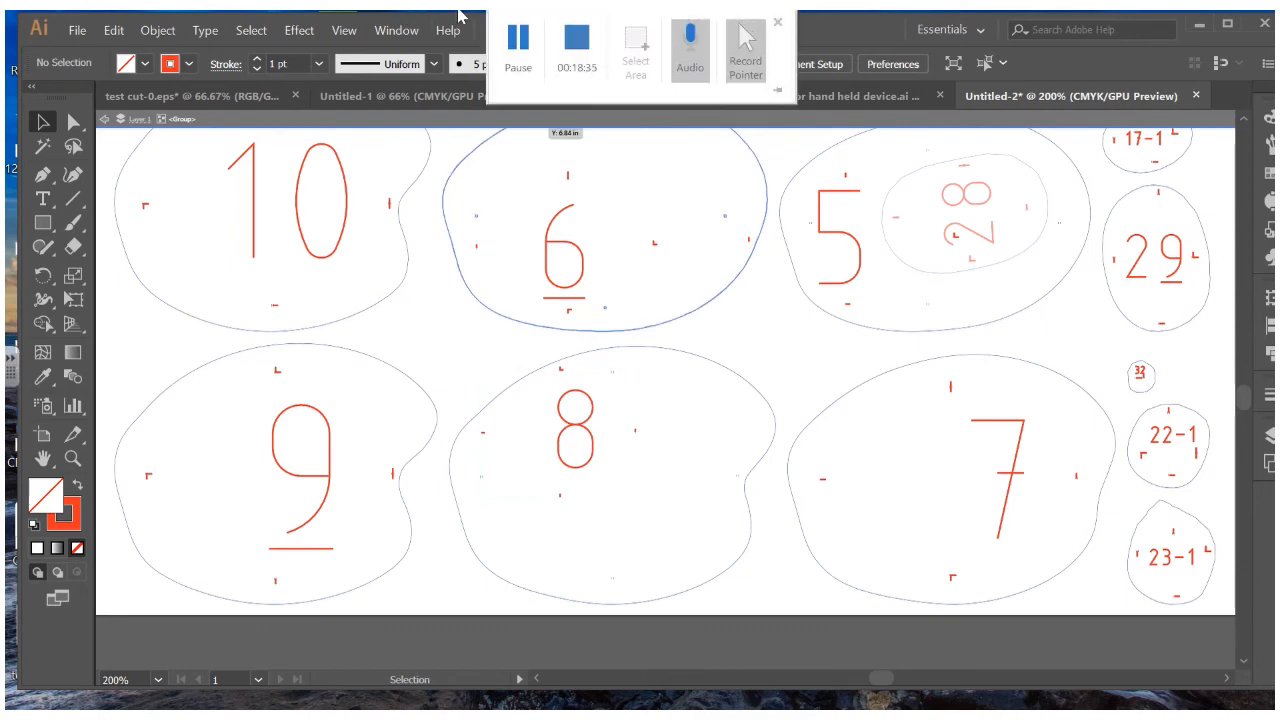
pyautogui.click(516, 42)
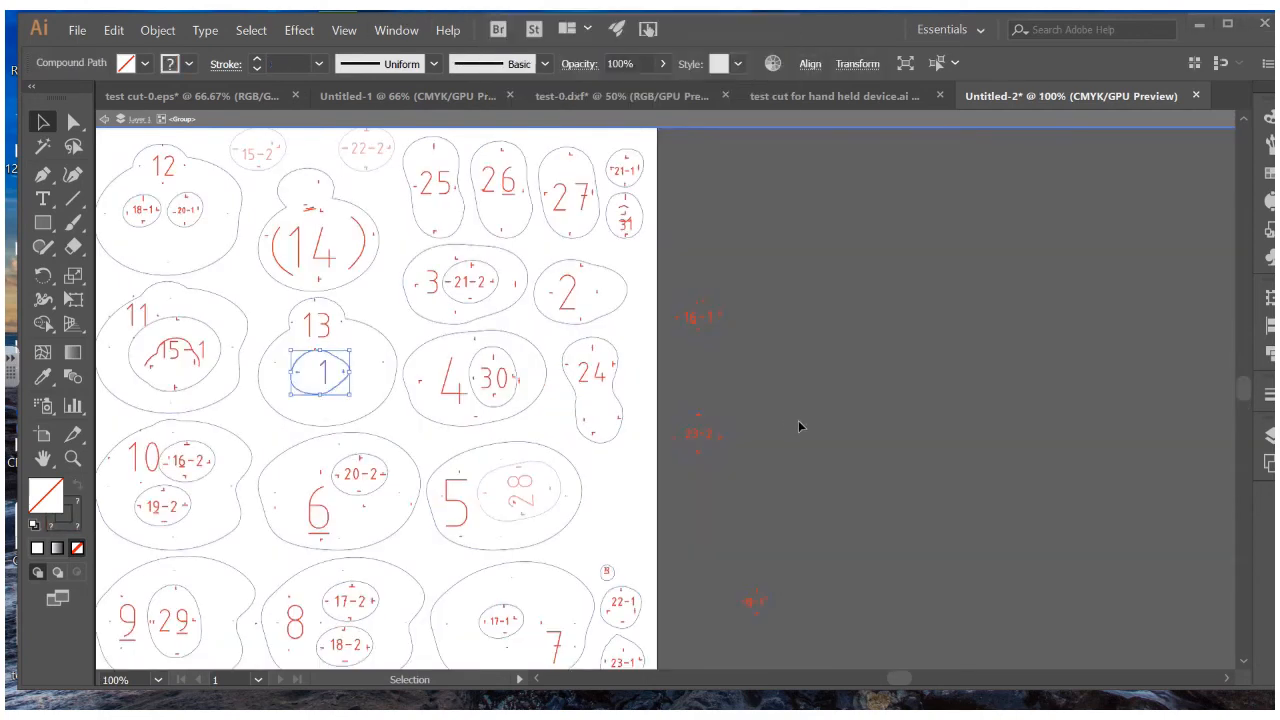
# Move the 23-2 slice below 24 and the 19-1 slice down toward 17-1
pyautogui.scroll(-1, 756, 396)
pyautogui.scroll(2, 746, 388)
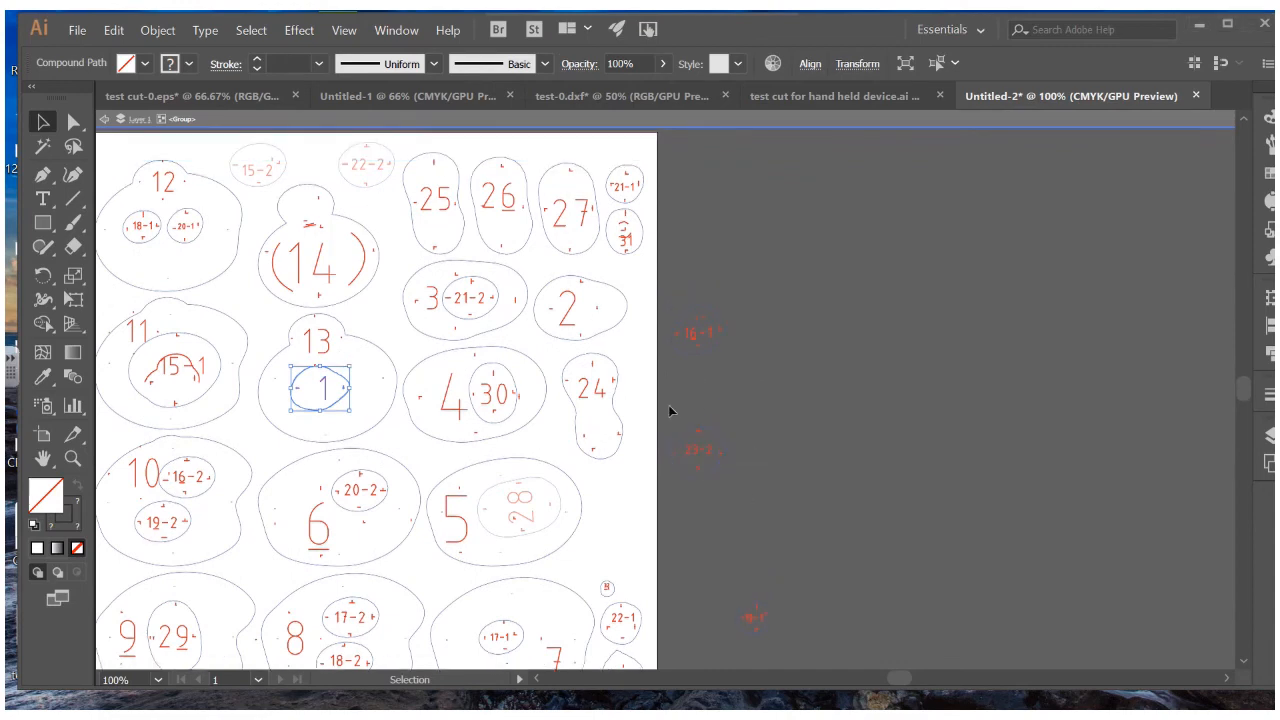
pyautogui.moveTo(672, 418); pyautogui.dragTo(636, 512)
pyautogui.click(754, 618)
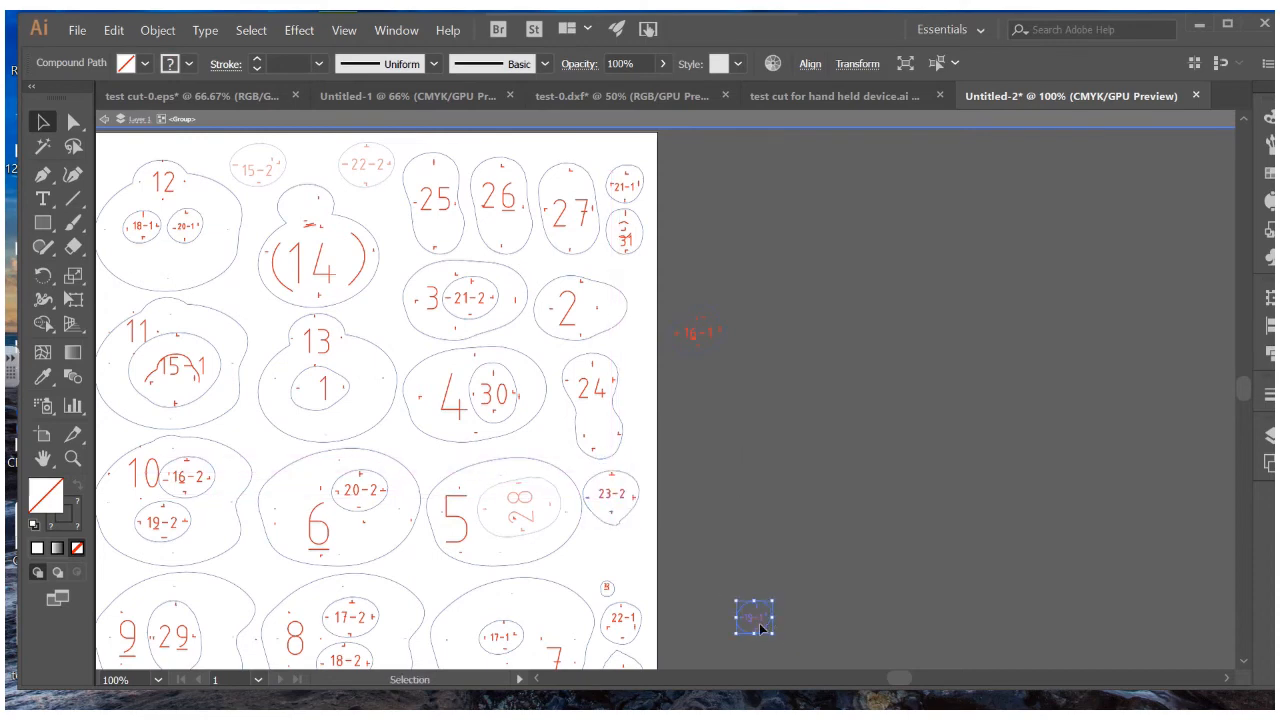
pyautogui.moveTo(762, 628); pyautogui.dragTo(616, 565)
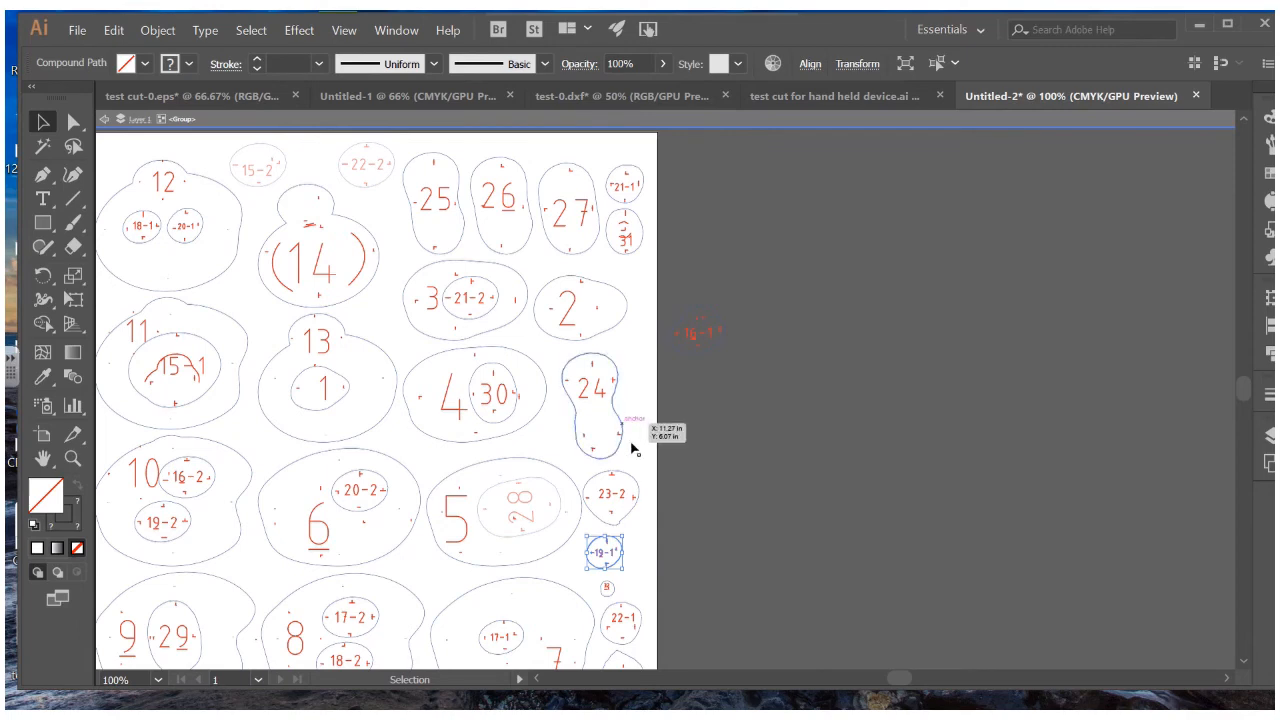
pyautogui.moveTo(621, 565); pyautogui.dragTo(371, 391)
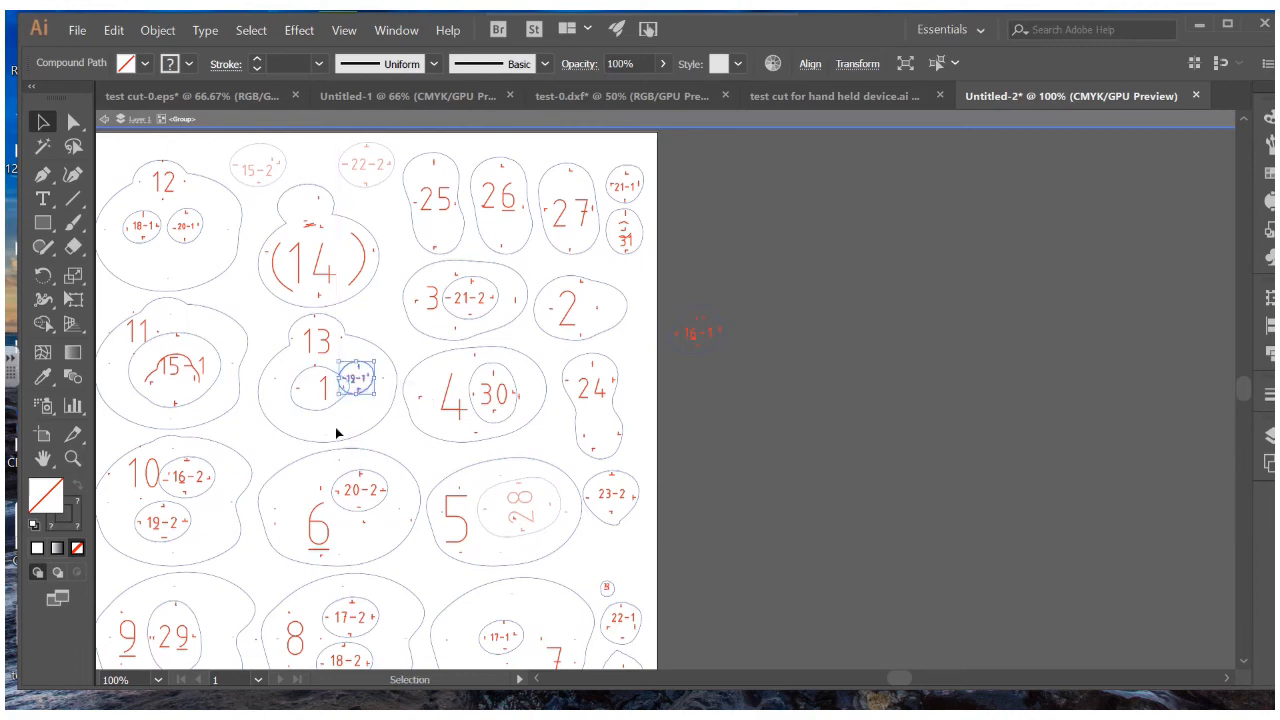
# Nudge the 1 ellipse inside shape 13 and drag the 16-1 piece below 23-2
pyautogui.moveTo(287, 395); pyautogui.dragTo(289, 396)
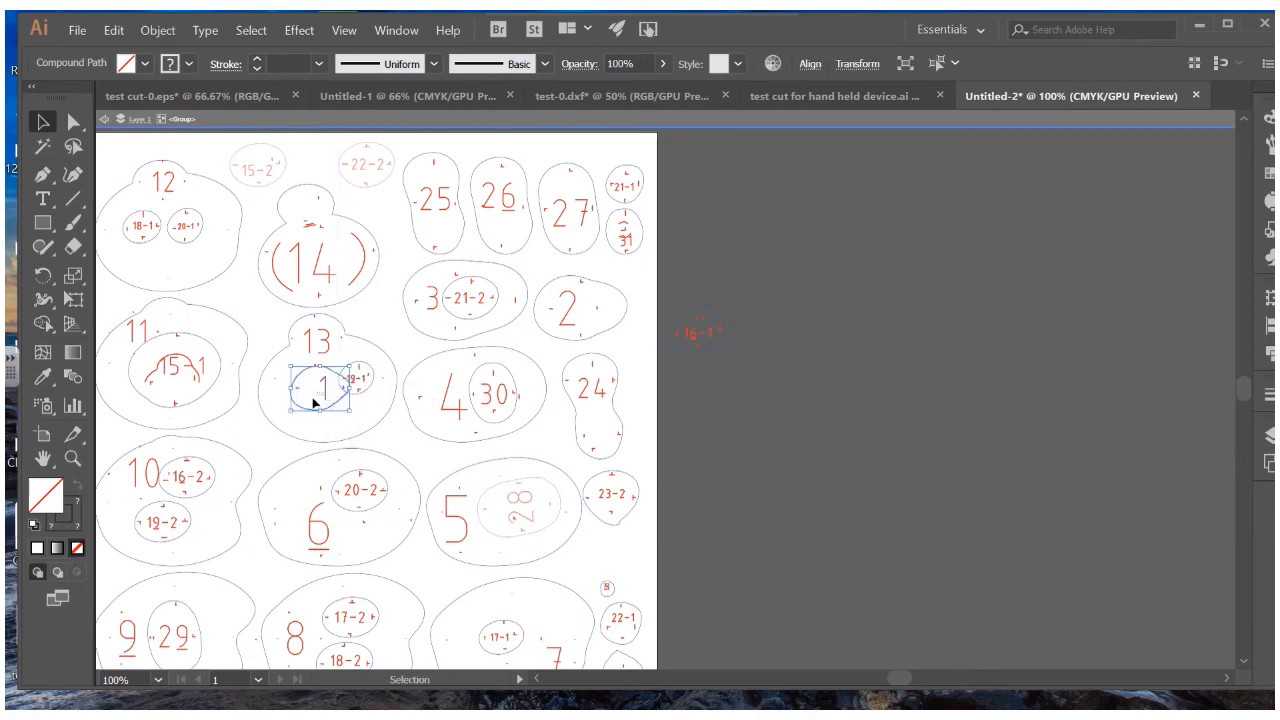
pyautogui.click(310, 401)
pyautogui.moveTo(288, 389); pyautogui.dragTo(312, 407)
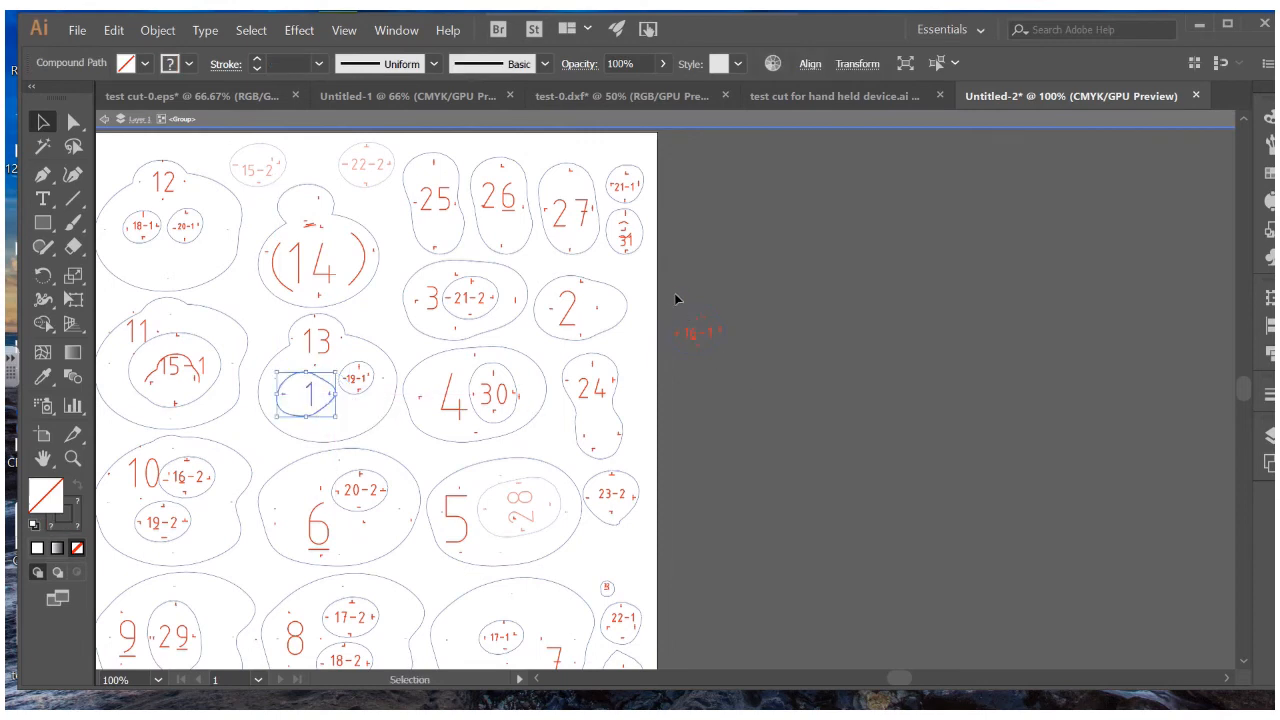
pyautogui.moveTo(674, 293); pyautogui.dragTo(590, 557)
pyautogui.click(685, 512)
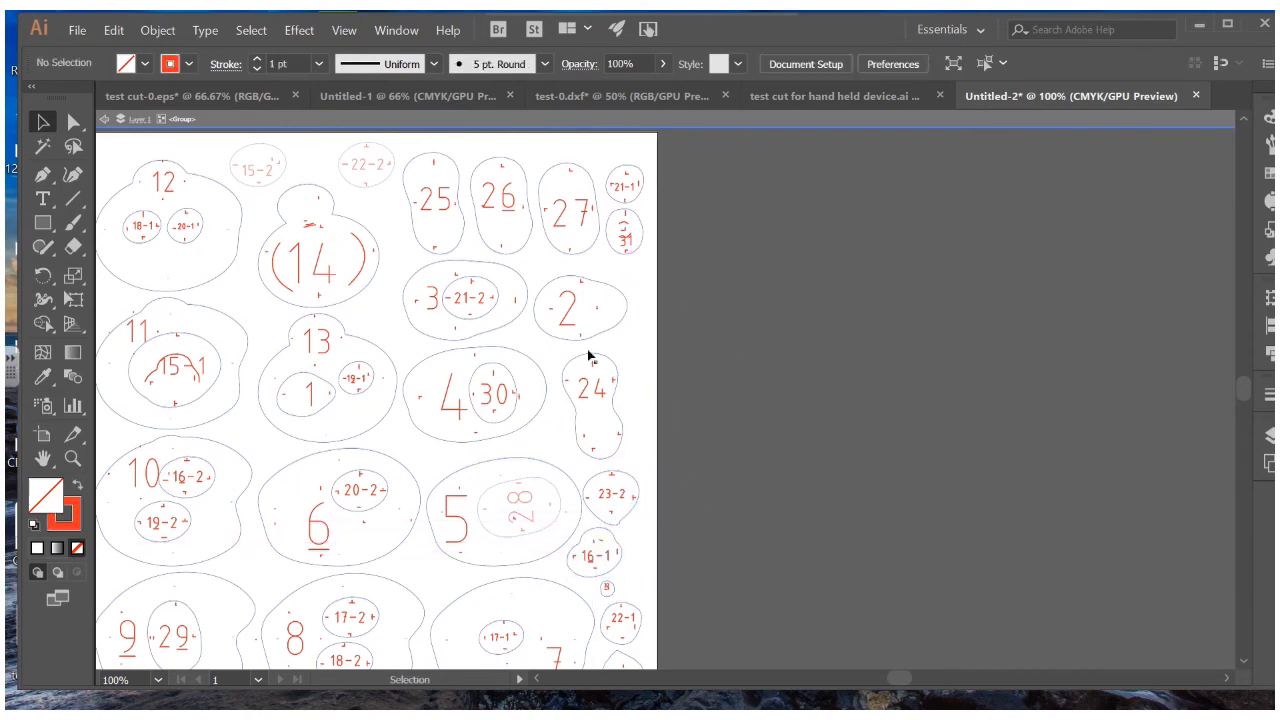
# Delete the rectangle outlining the artboard
pyautogui.moveTo(590, 356); pyautogui.dragTo(795, 284)
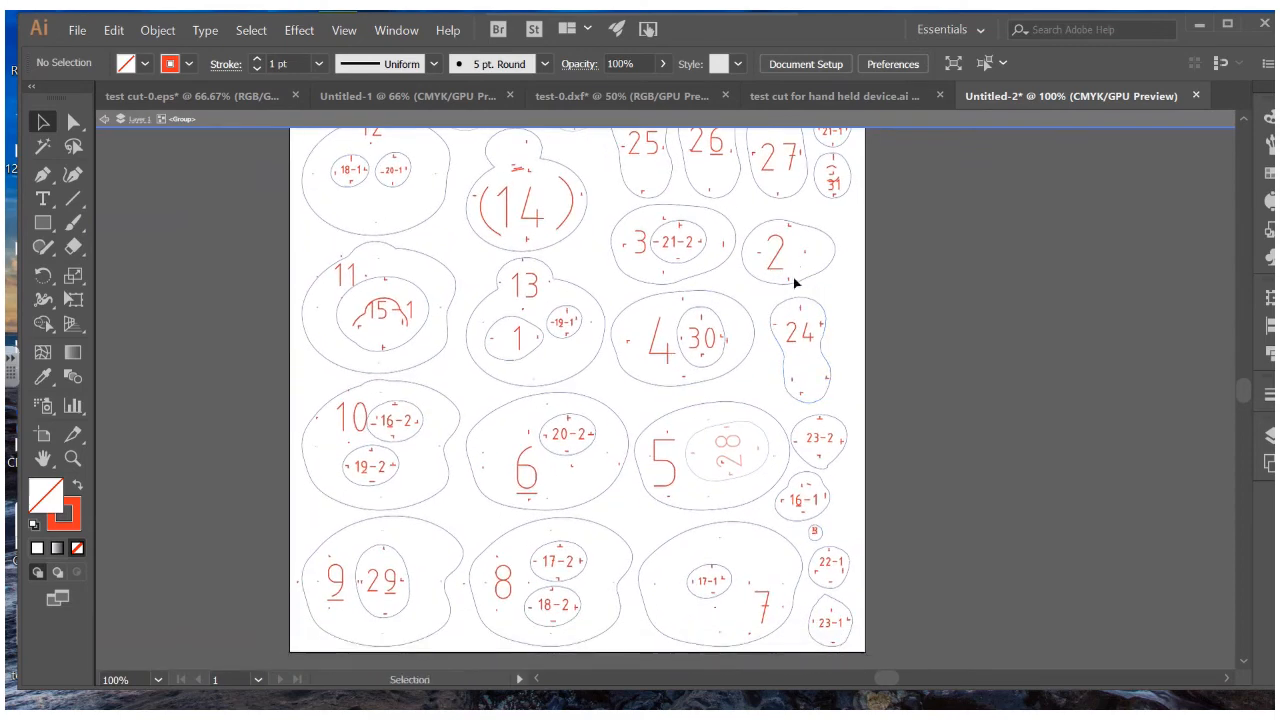
pyautogui.scroll(5, 795, 284)
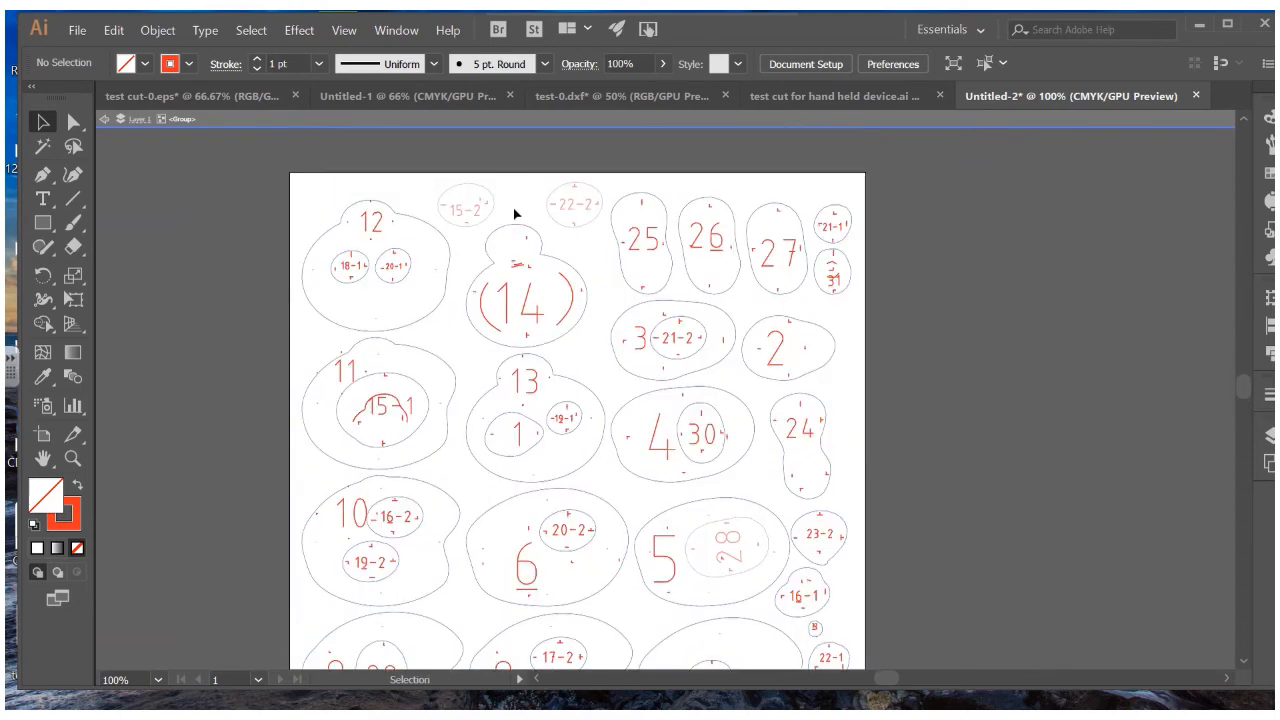
pyautogui.click(434, 181)
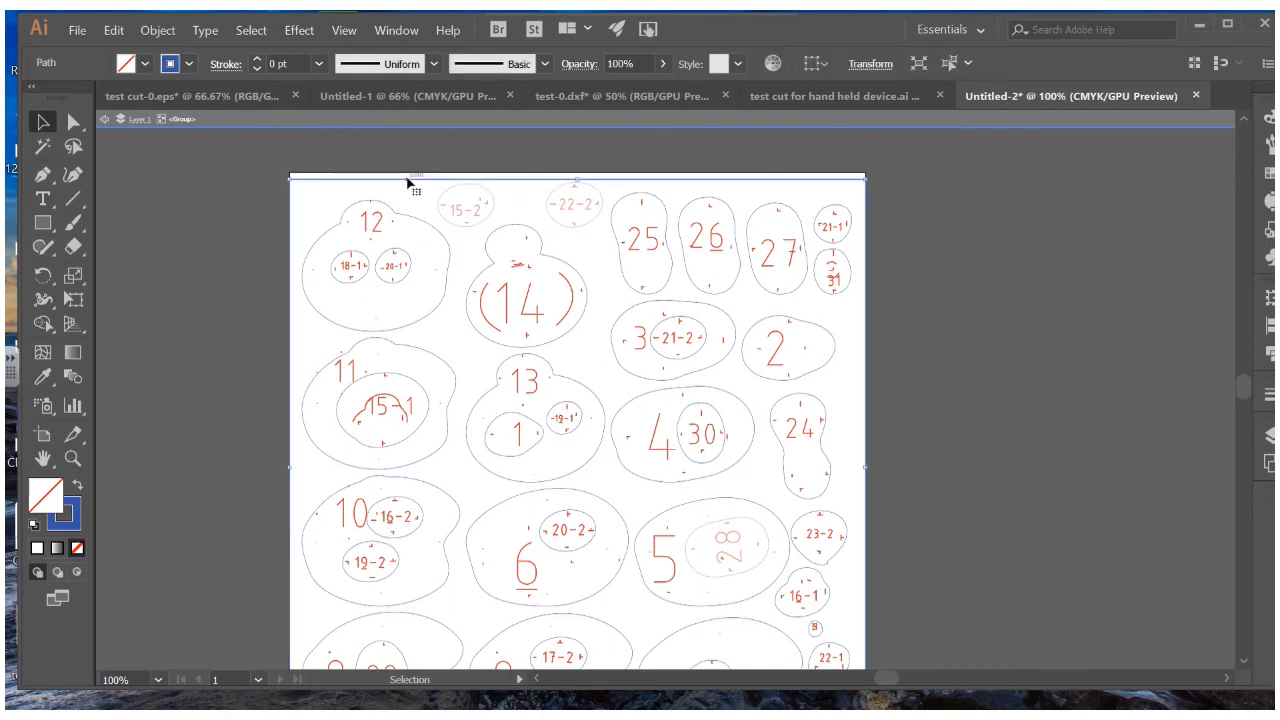
pyautogui.press('Delete')
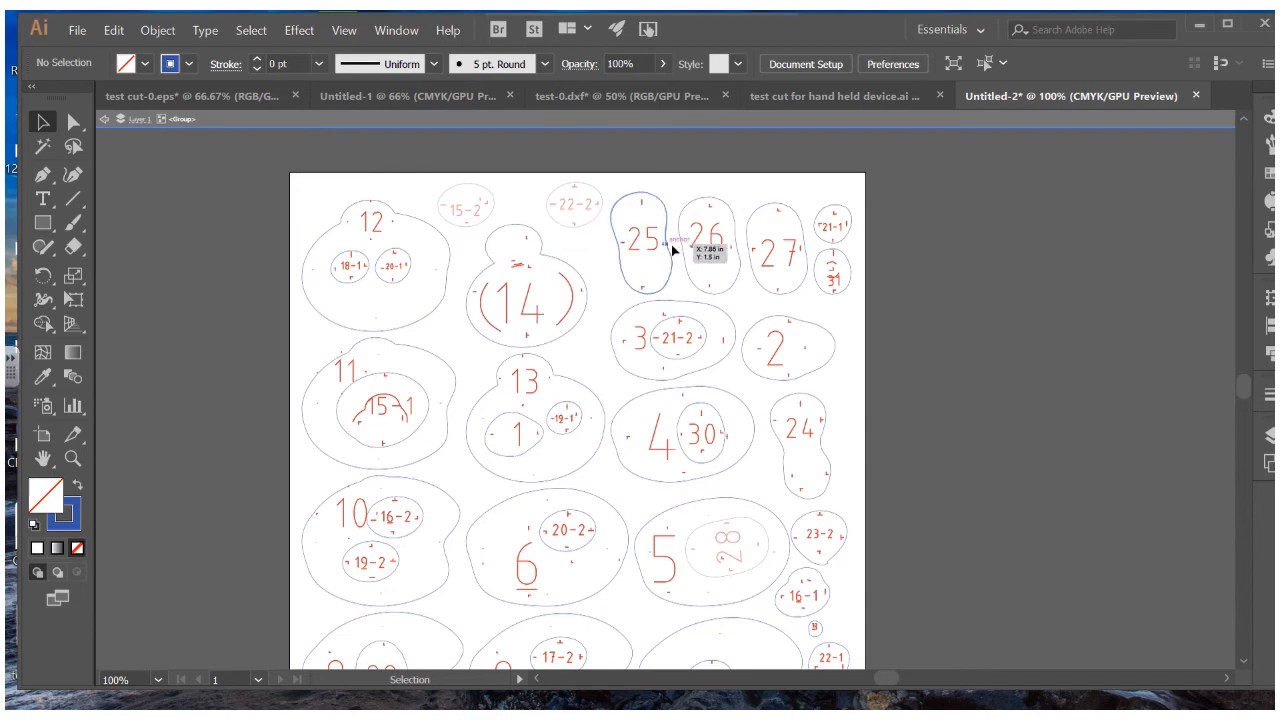
# Shift shape 25 slightly right toward 26
pyautogui.click(645, 260)
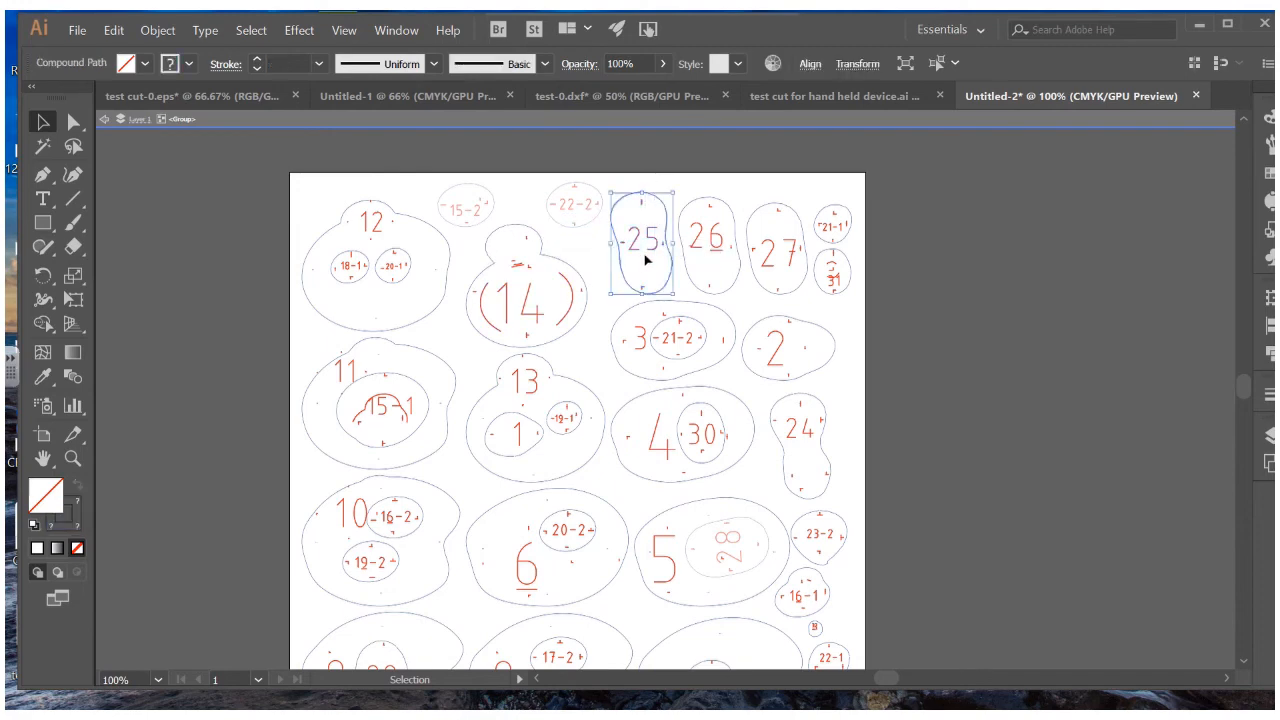
pyautogui.moveTo(667, 255); pyautogui.dragTo(679, 256)
pyautogui.click(900, 347)
pyautogui.scroll(-3, 903, 343)
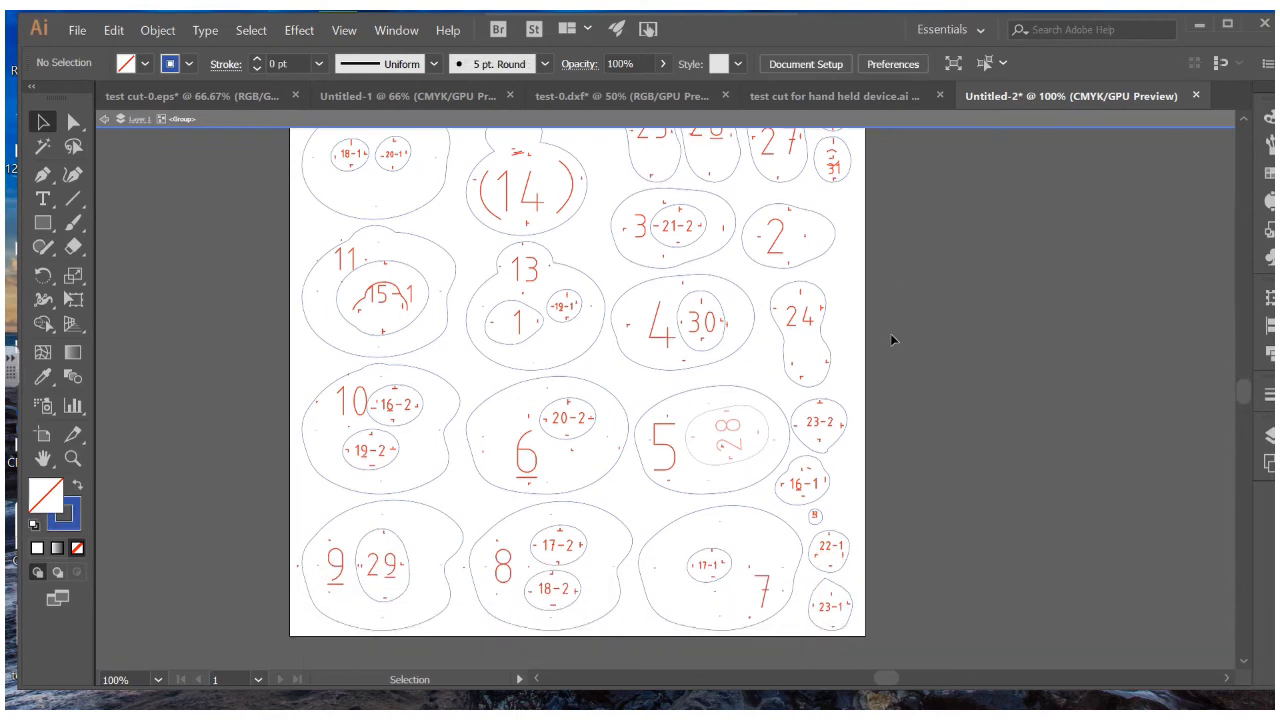
pyautogui.scroll(-2, 891, 327)
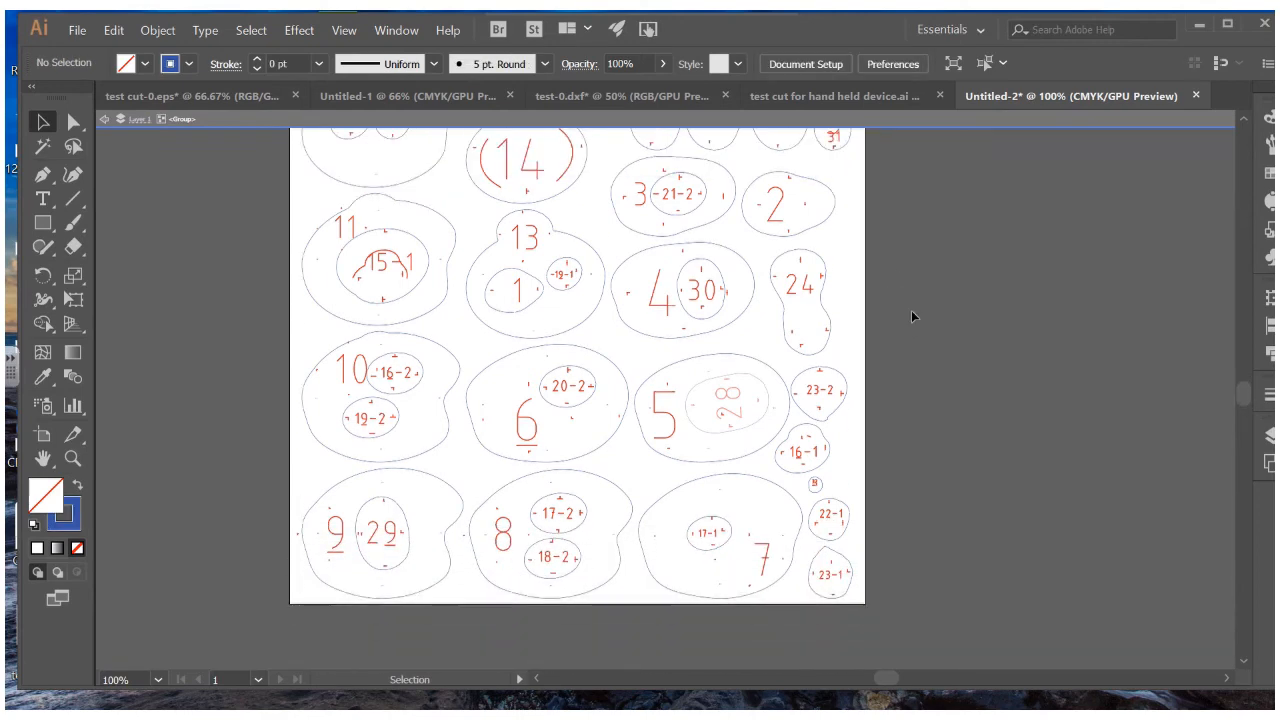
# Cut the 15-2 and 22-2 ellipses out of their current group
pyautogui.scroll(3, 910, 312)
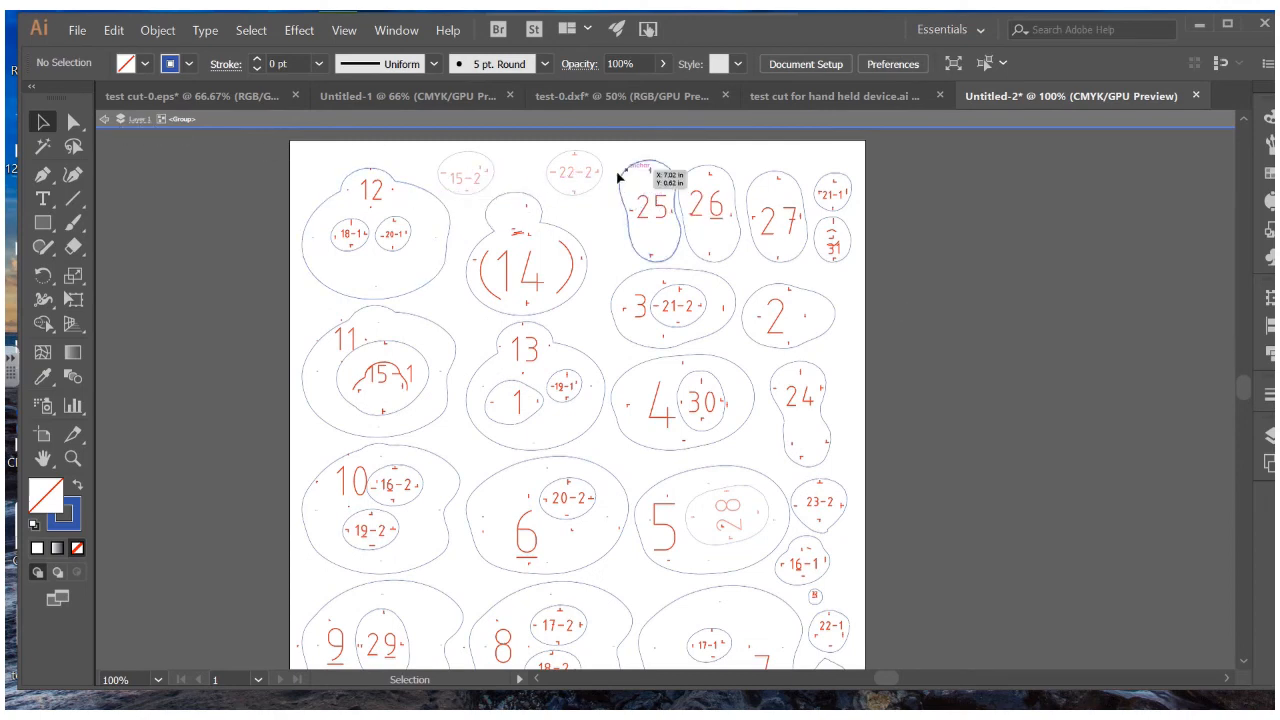
pyautogui.scroll(-1, 737, 510)
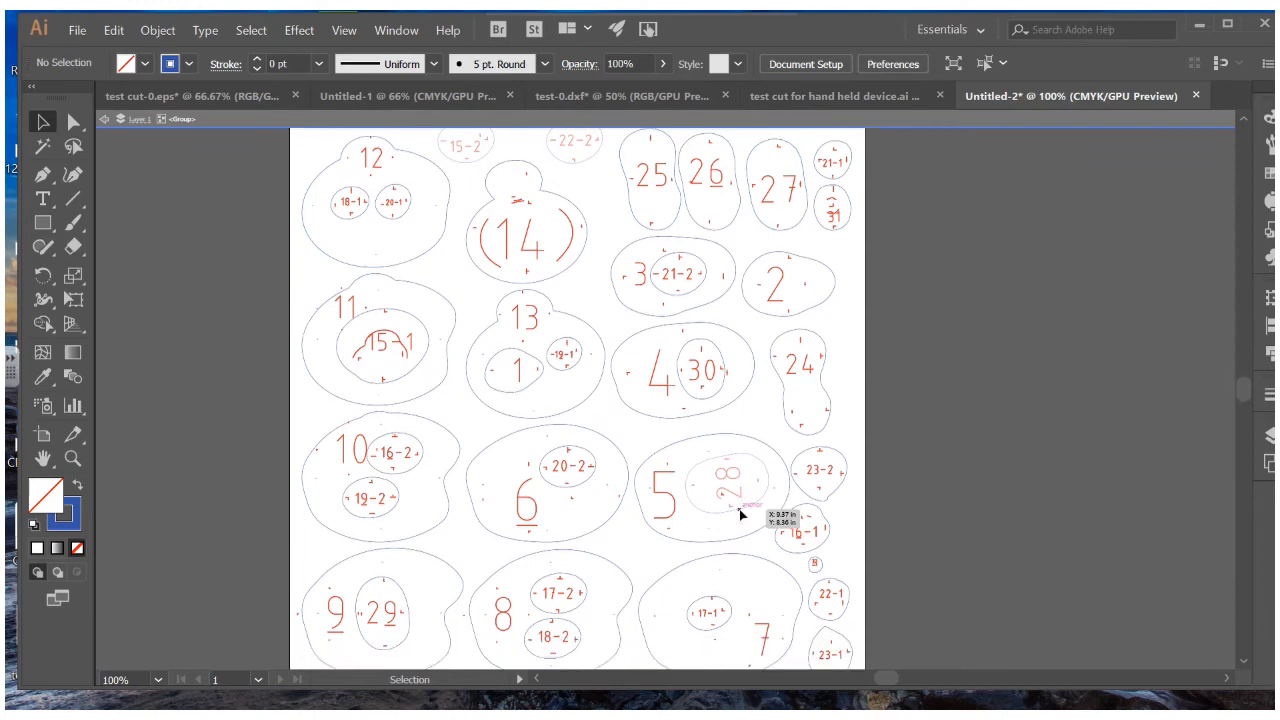
pyautogui.click(106, 122)
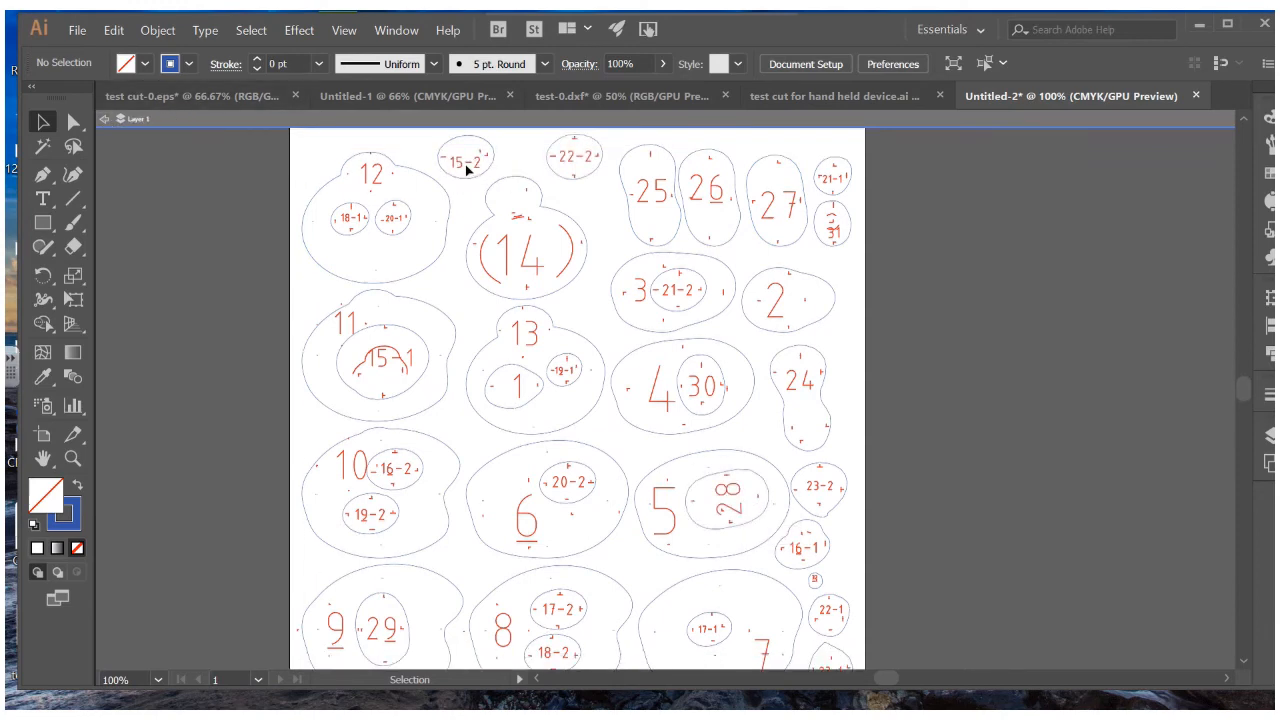
pyautogui.click(458, 163)
pyautogui.keyDown('shift'); pyautogui.click(470, 154); pyautogui.keyUp('shift')
pyautogui.moveTo(522, 155); pyautogui.dragTo(598, 175)
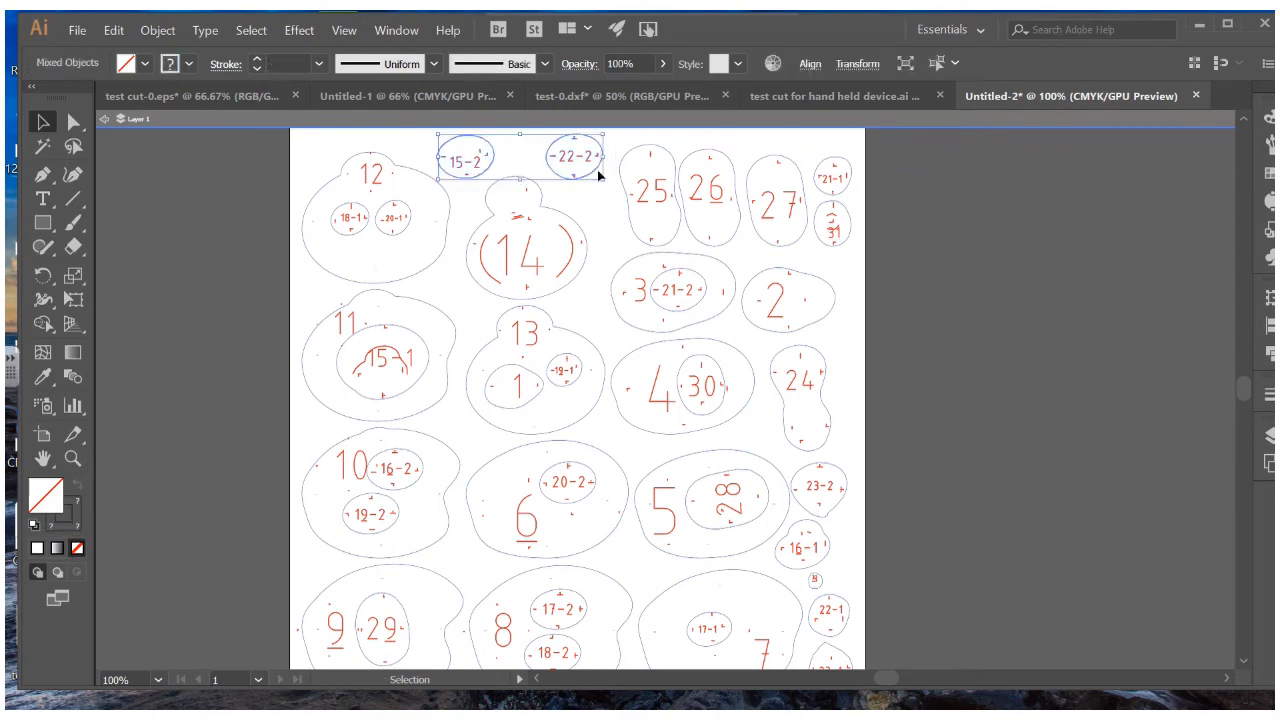
pyautogui.press('Delete')
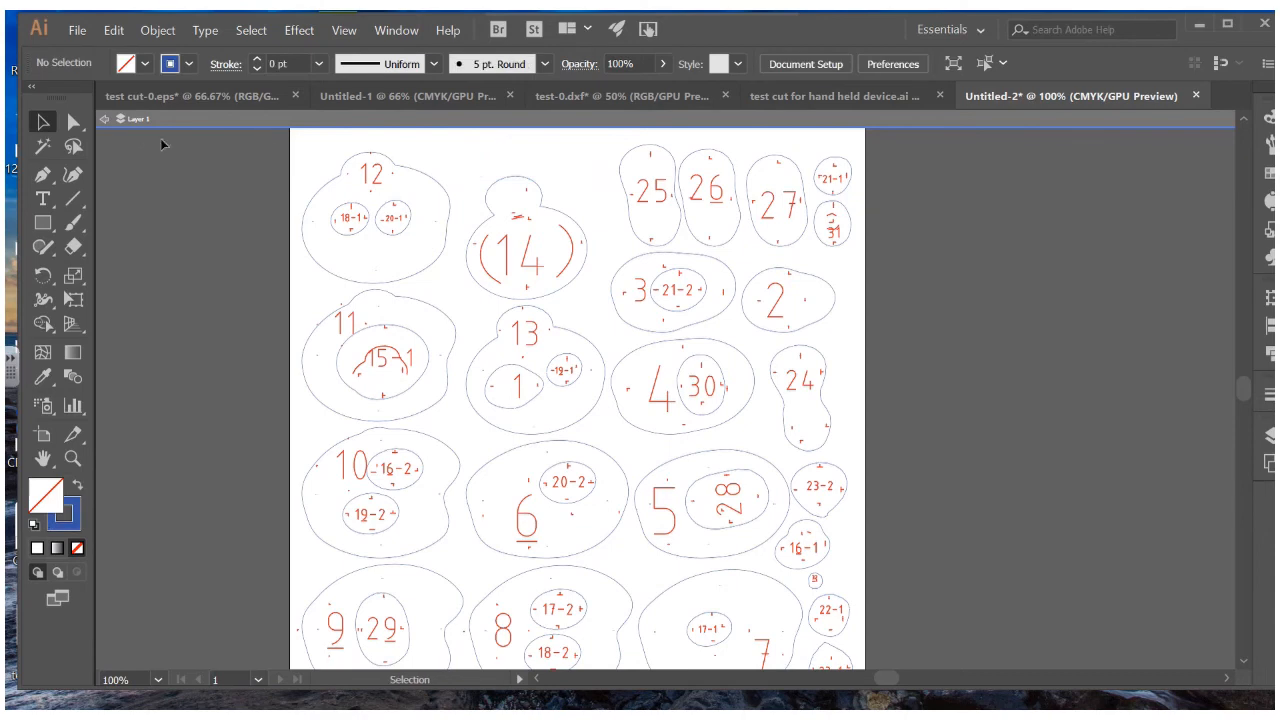
pyautogui.click(106, 120)
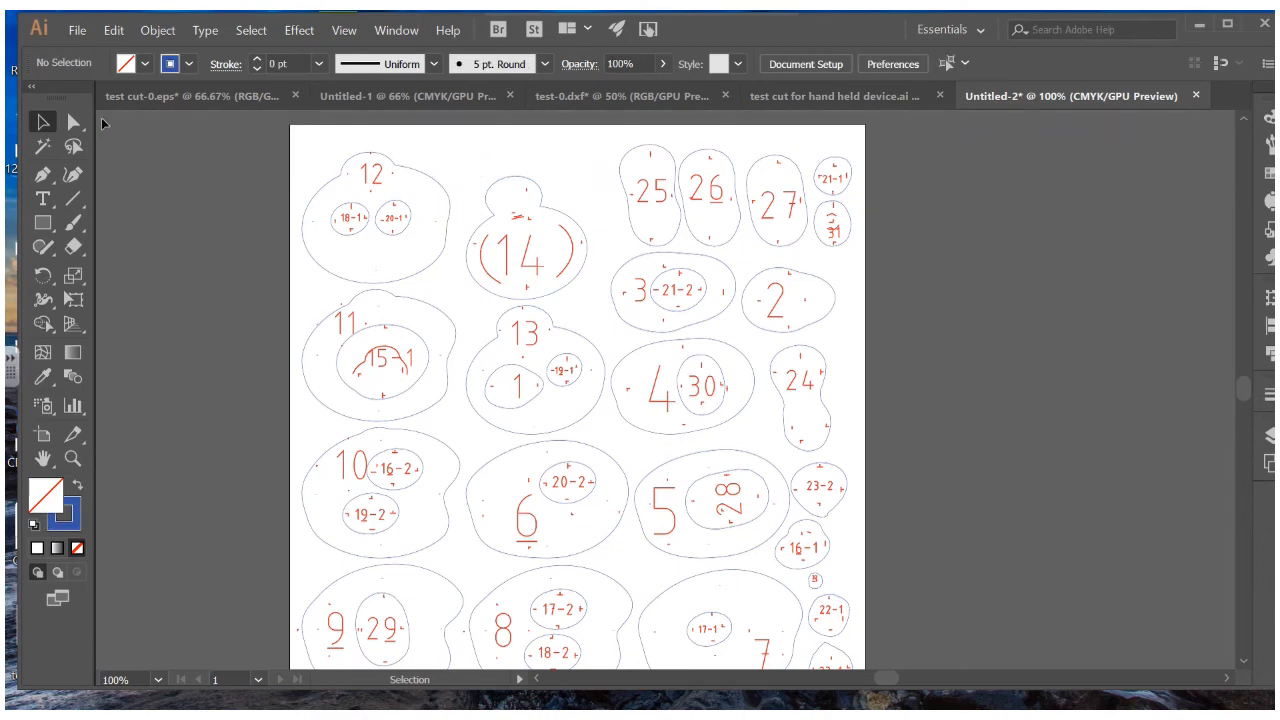
# Paste the ellipses into the main artwork group and place them above shape 14
pyautogui.doubleClick(332, 182)
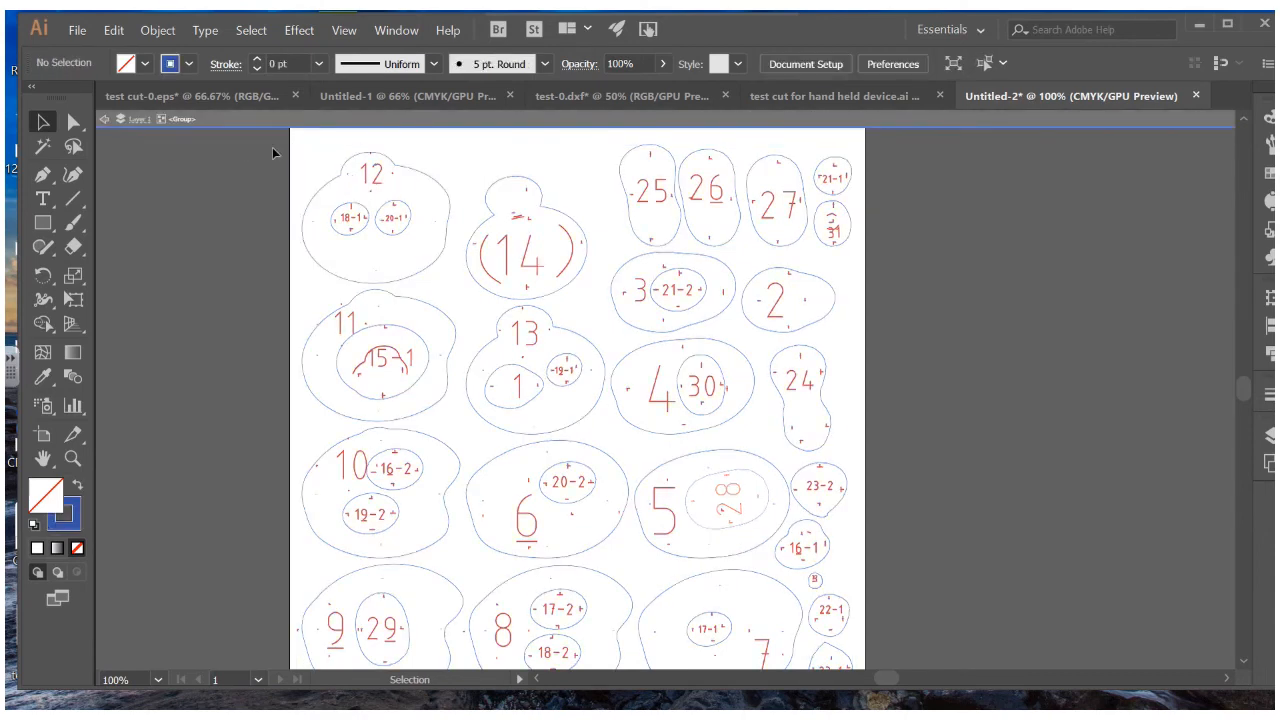
pyautogui.hotkey('ctrl', 'z')
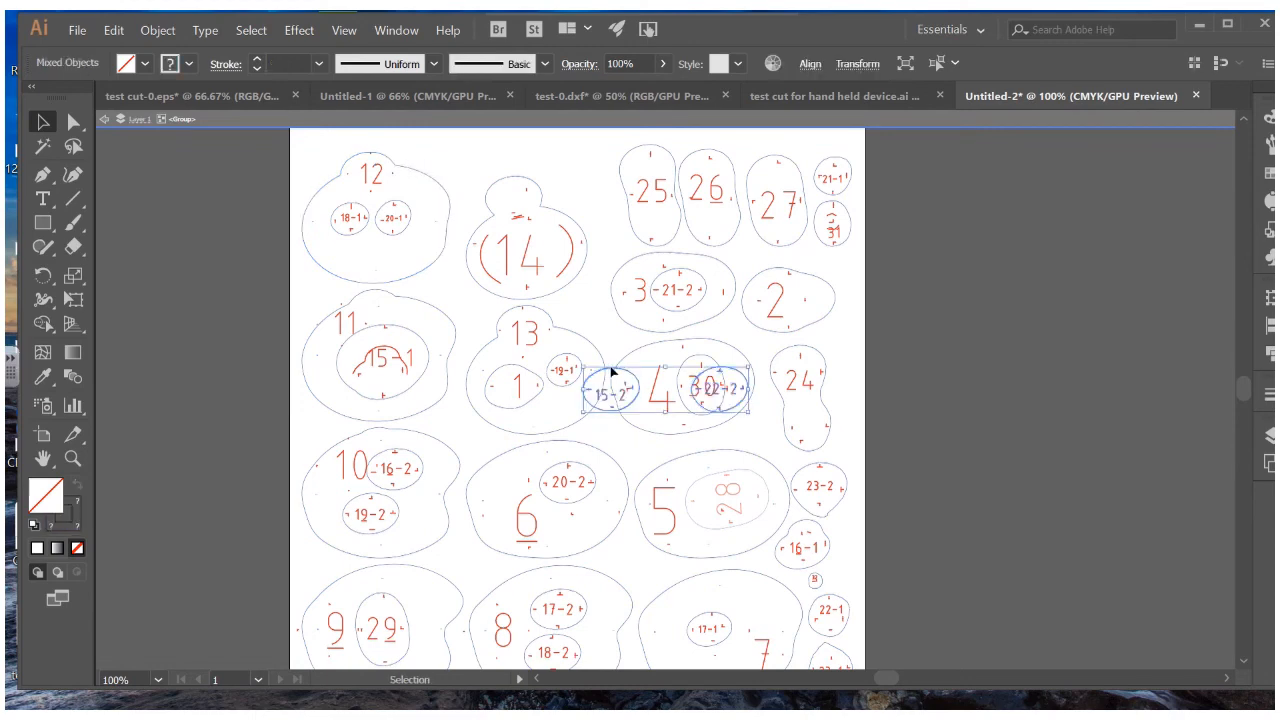
pyautogui.moveTo(607, 375); pyautogui.dragTo(474, 146)
pyautogui.click(470, 141)
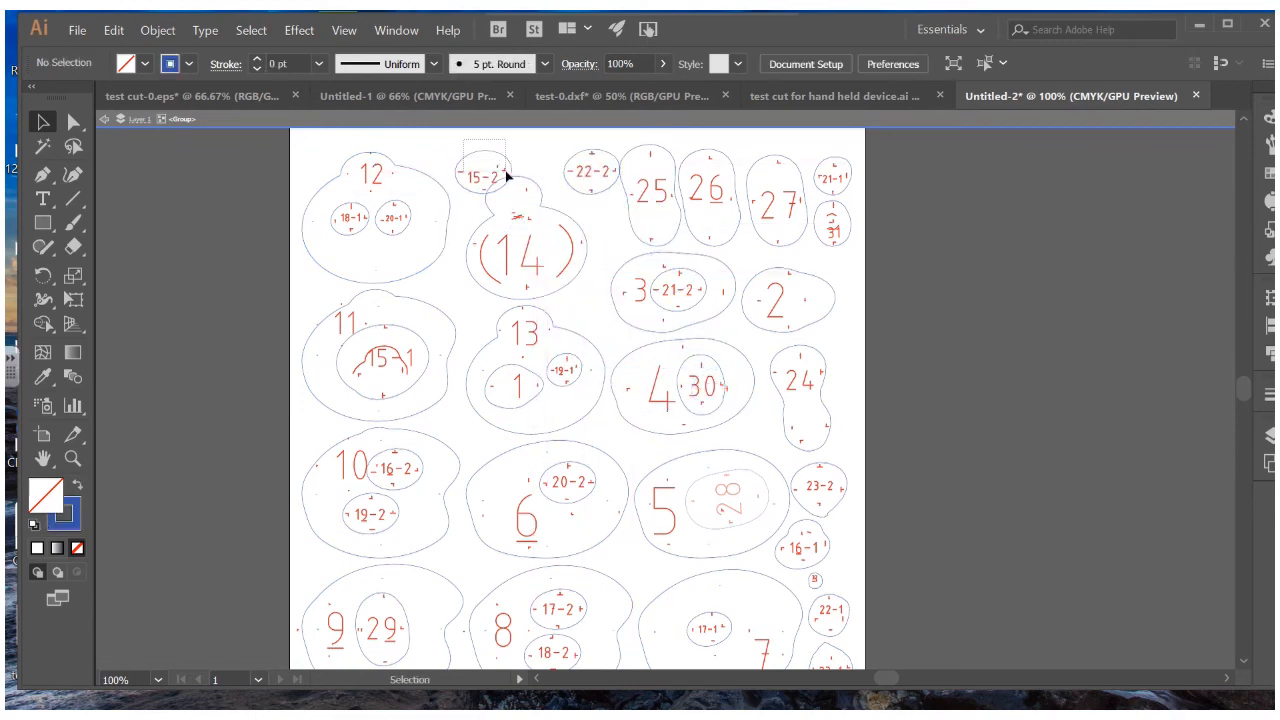
pyautogui.click(509, 177)
pyautogui.moveTo(509, 177); pyautogui.dragTo(597, 175)
pyautogui.moveTo(588, 173); pyautogui.dragTo(587, 172)
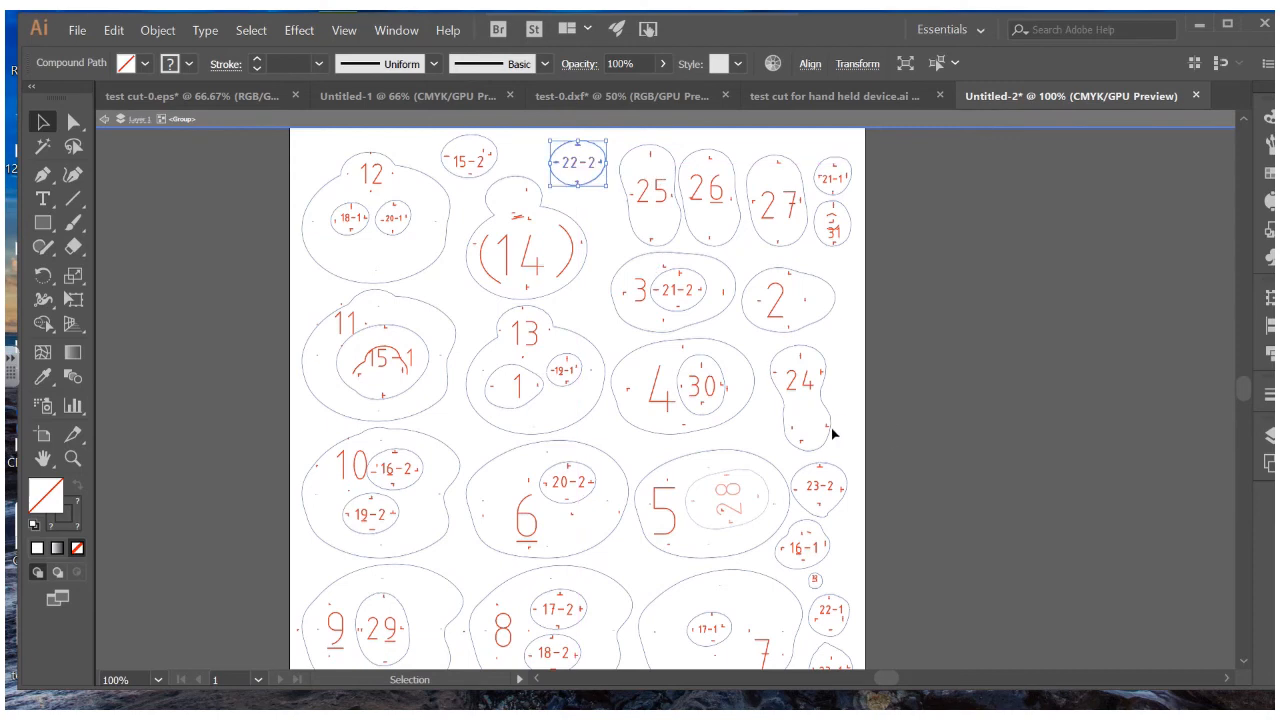
# Move the 28 ellipse into the main group and reposition it inside shape 5
pyautogui.click(918, 469)
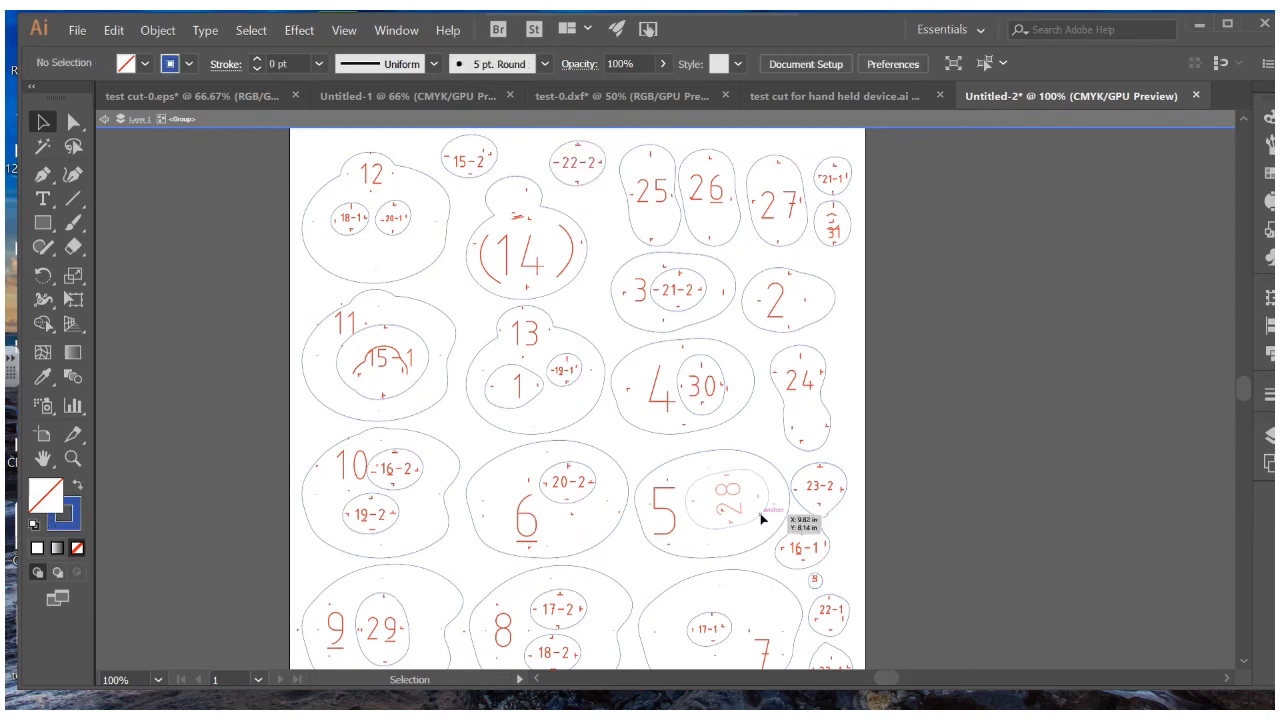
pyautogui.click(104, 119)
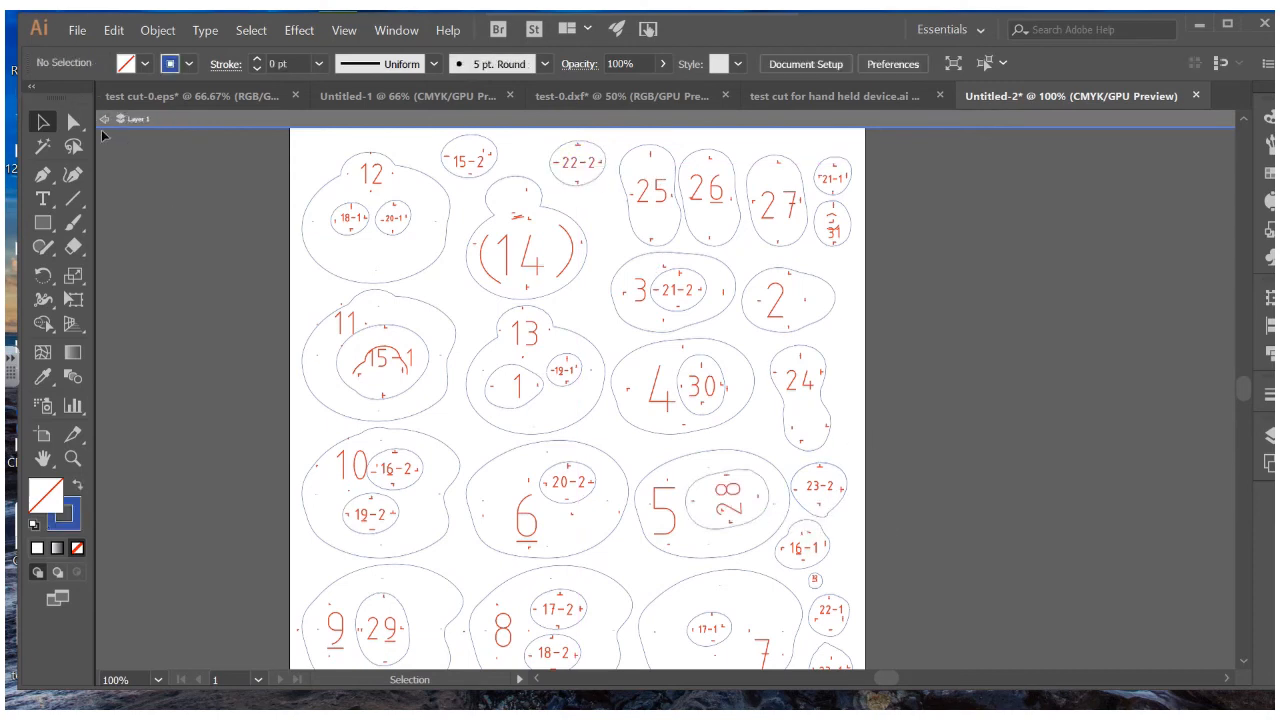
pyautogui.click(104, 119)
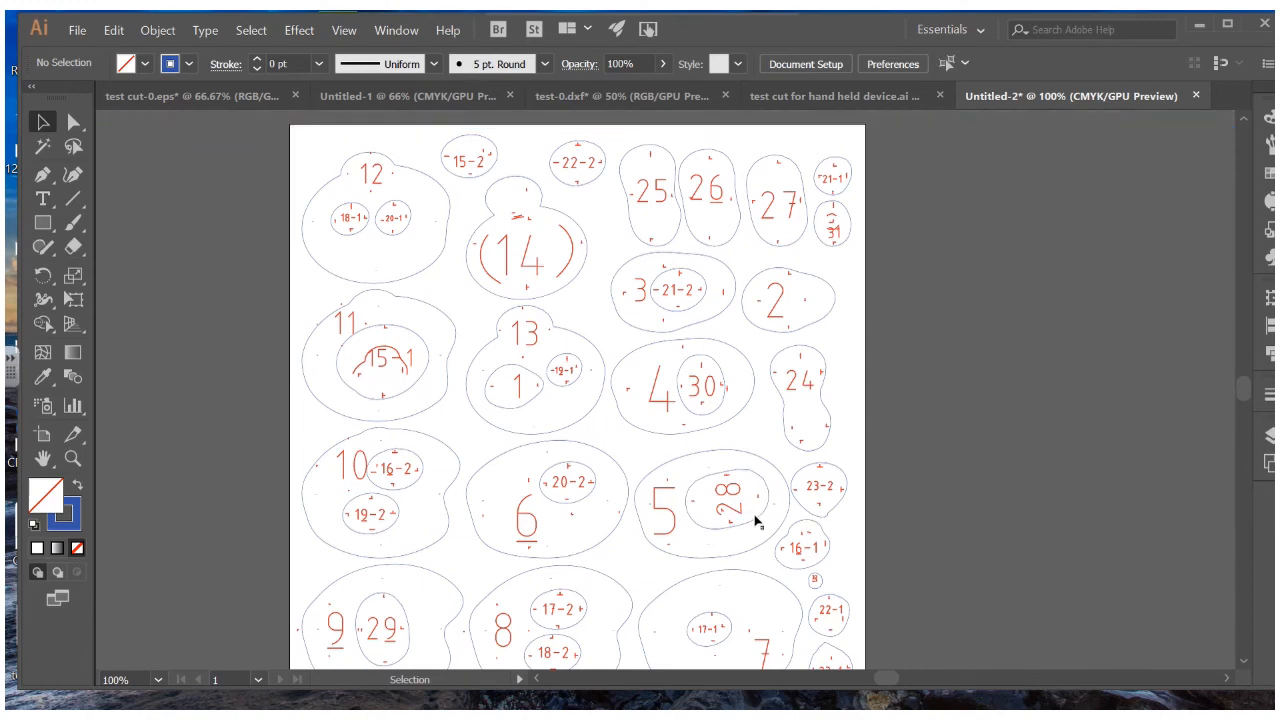
pyautogui.click(757, 521)
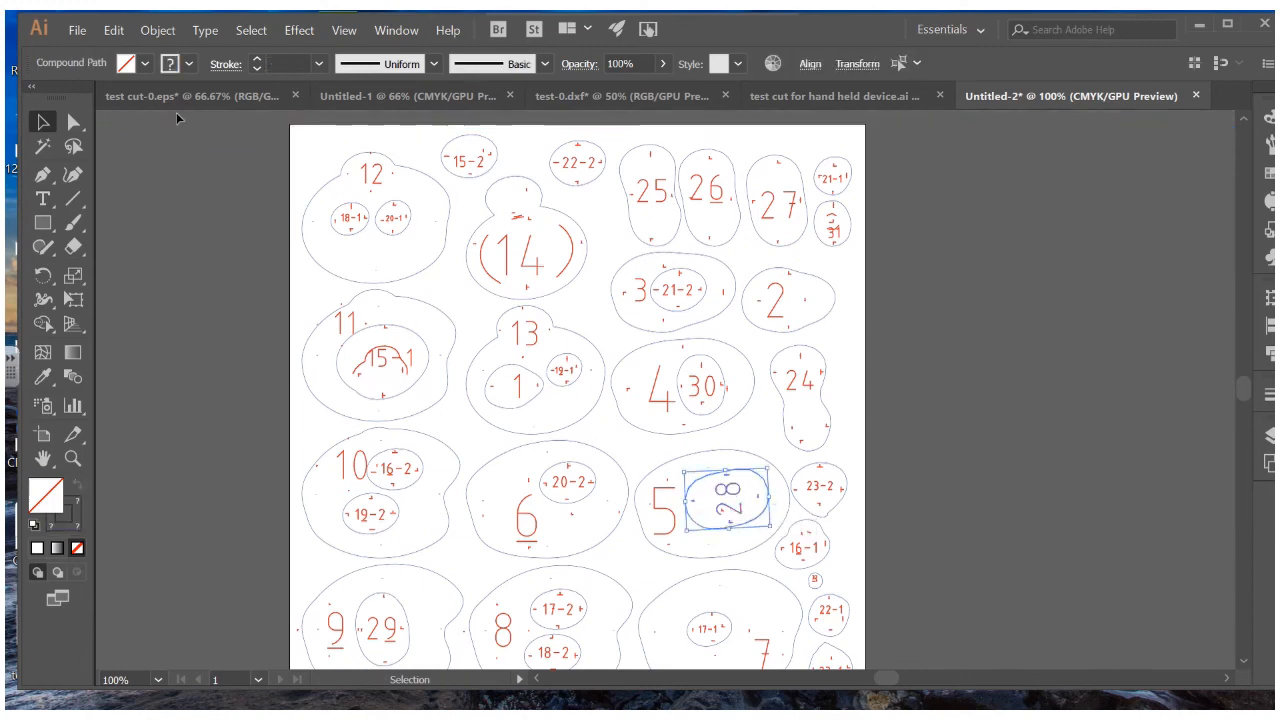
pyautogui.press('Delete')
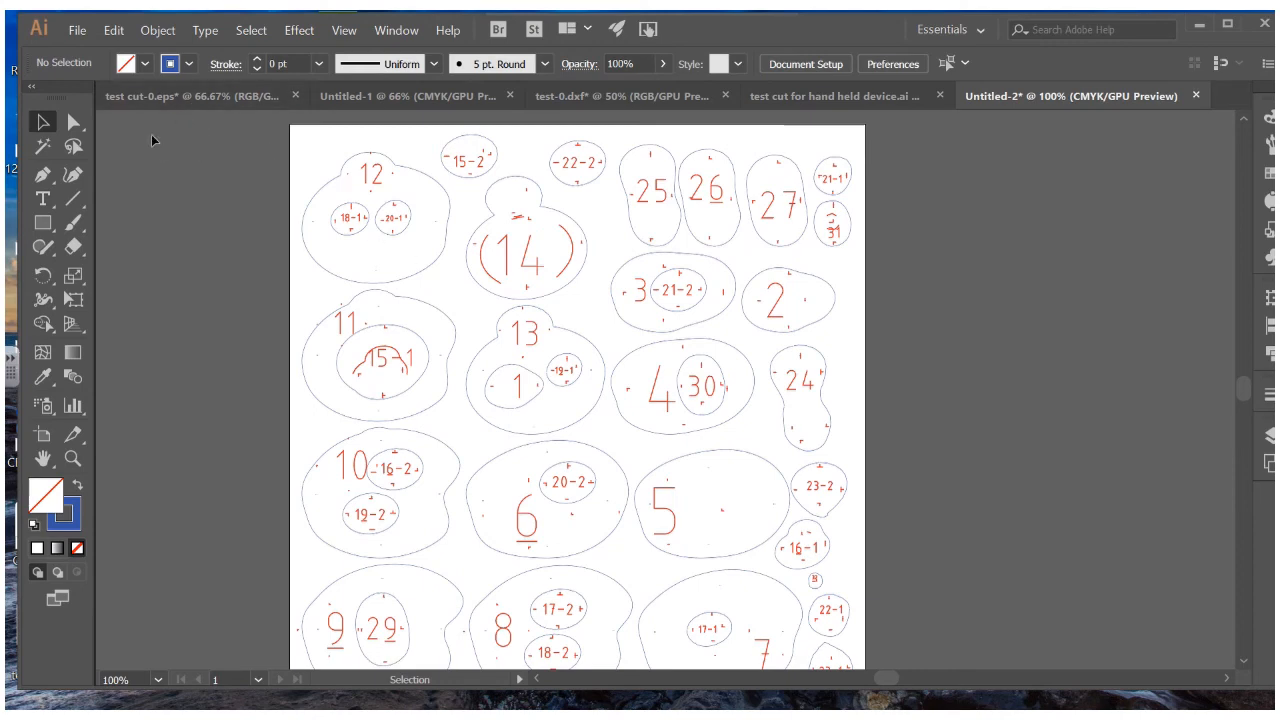
pyautogui.doubleClick(344, 238)
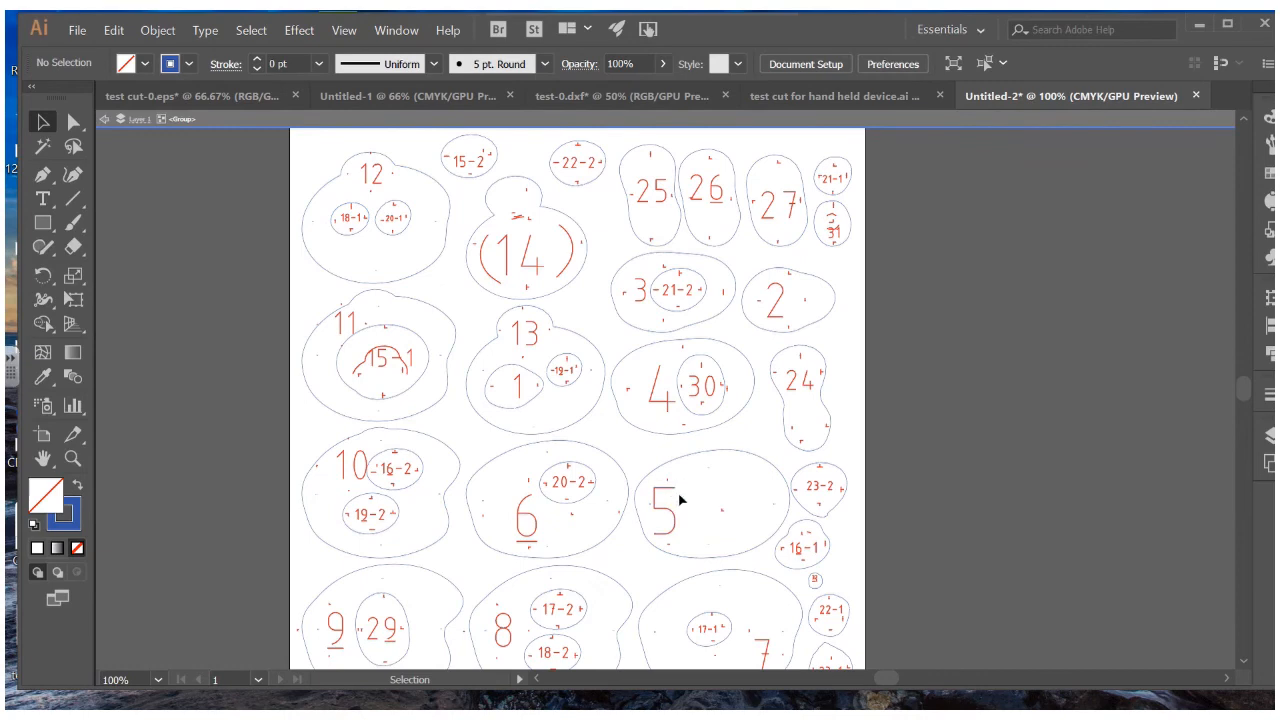
pyautogui.moveTo(678, 498); pyautogui.dragTo(737, 509)
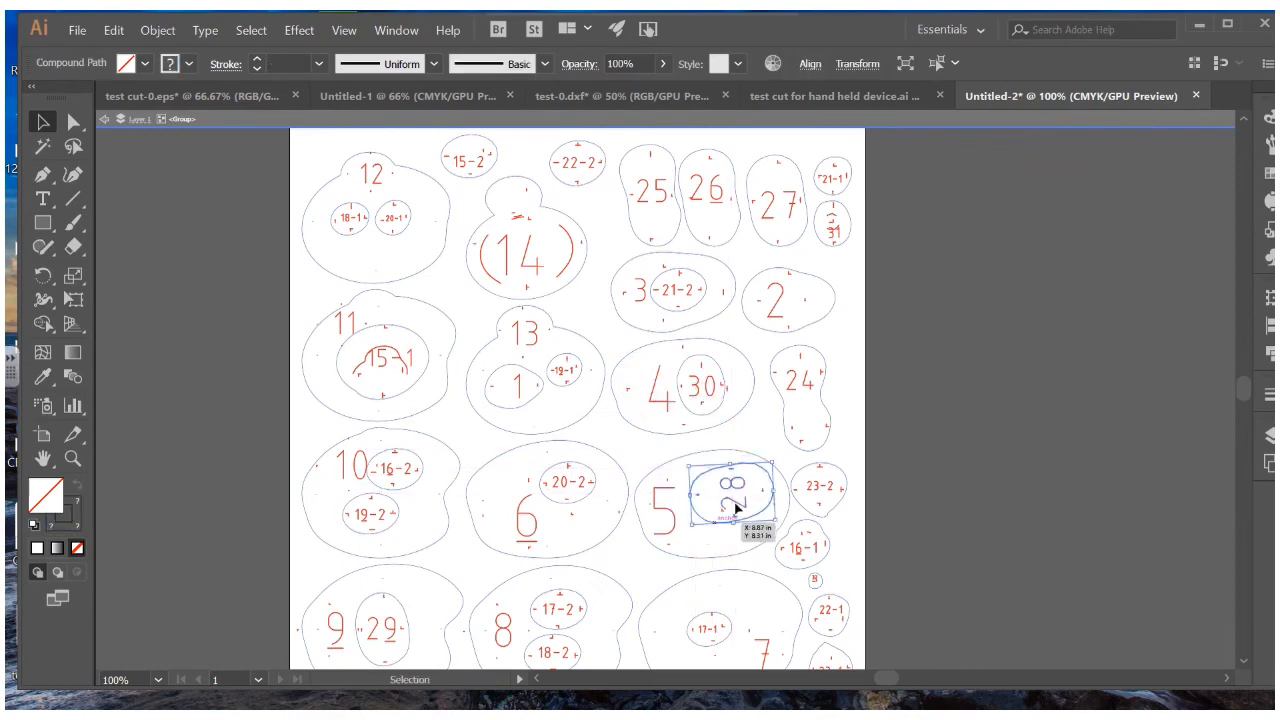
pyautogui.click(942, 431)
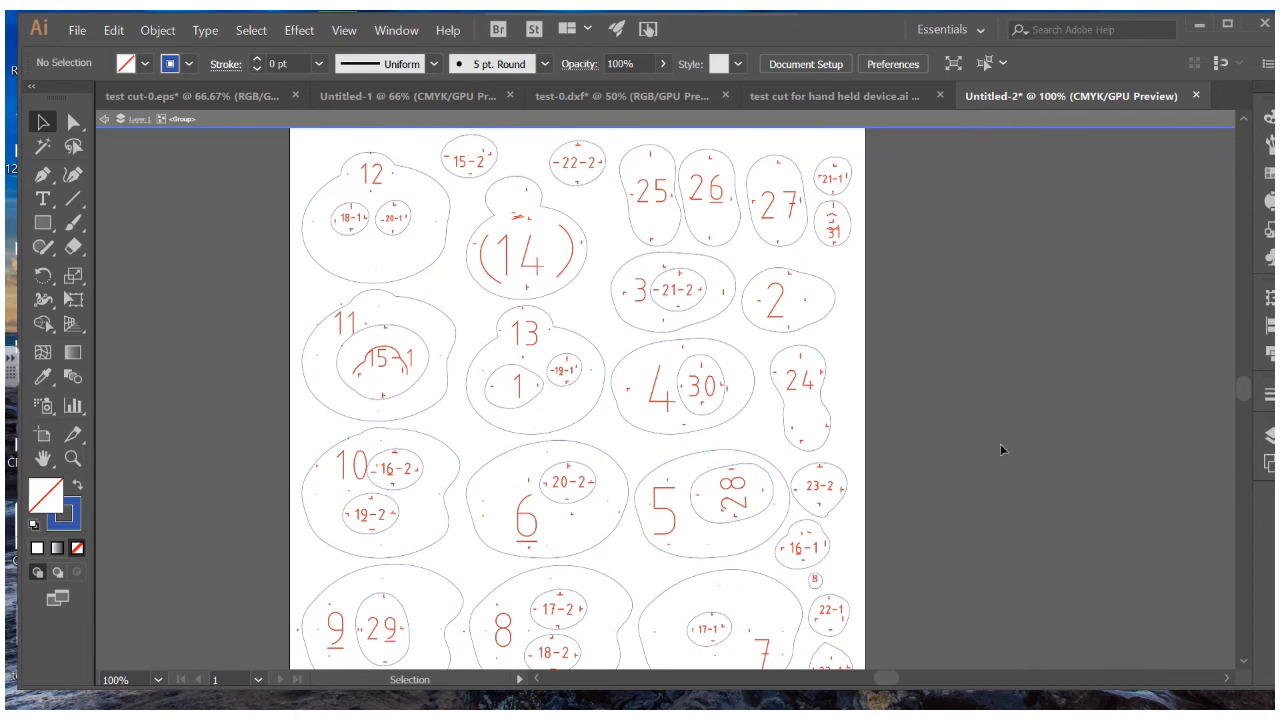
# Nudge the small 18-1 oval within slice 12 beside 20-1
pyautogui.click(355, 226)
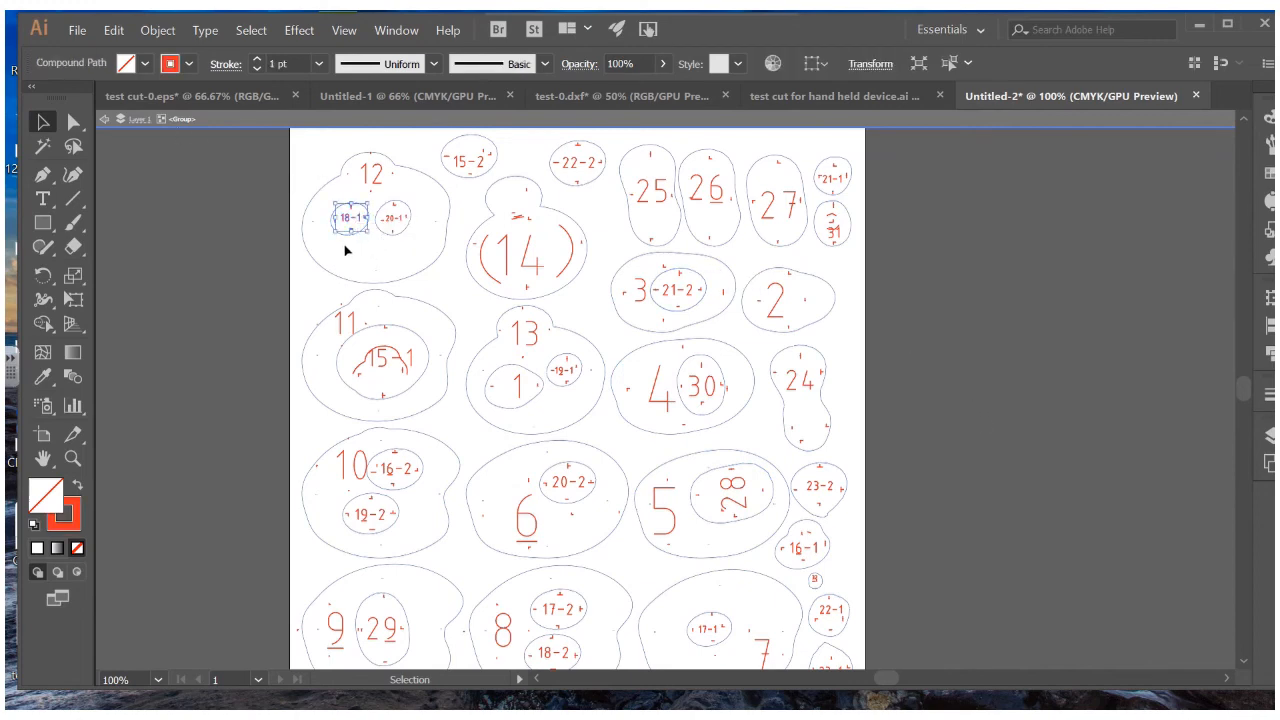
pyautogui.moveTo(358, 234); pyautogui.dragTo(367, 229)
pyautogui.click(179, 273)
pyautogui.scroll(-1, 179, 273)
# Alt-drag the artboard to create 'Artboard 1 copy' with all slices to the right
pyautogui.press('a')
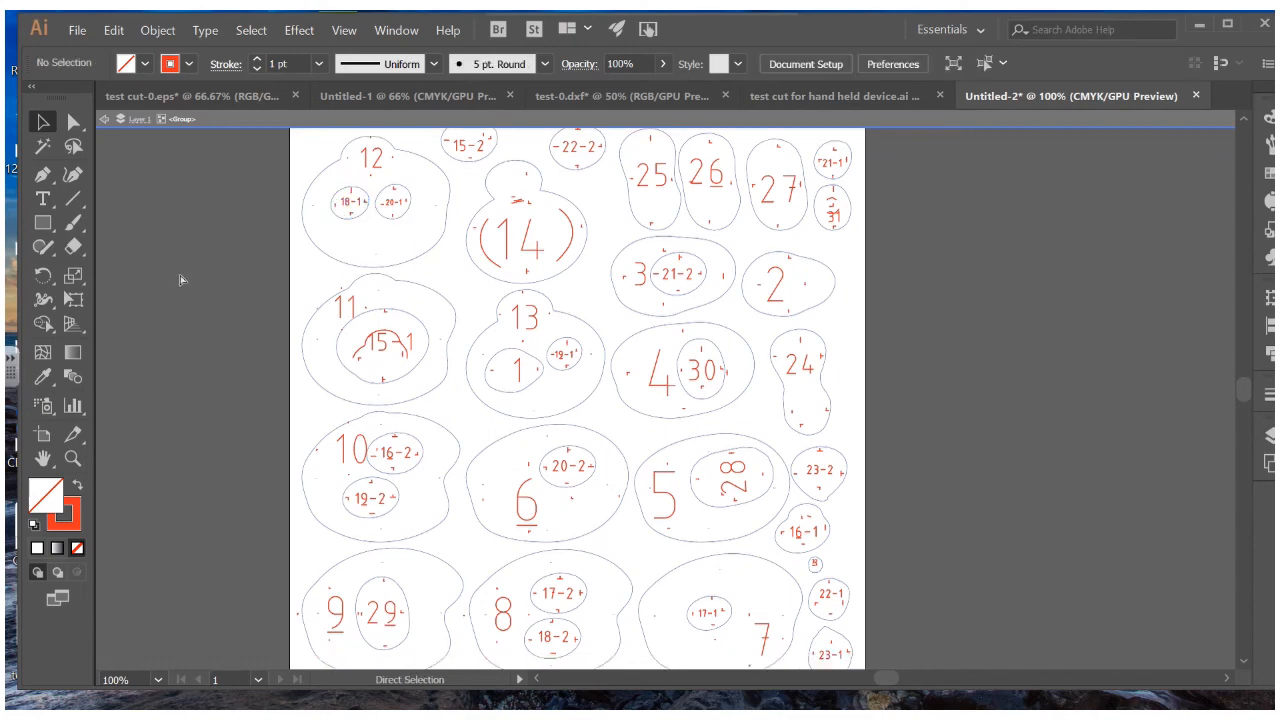
pyautogui.hotkey('ctrl', '-')
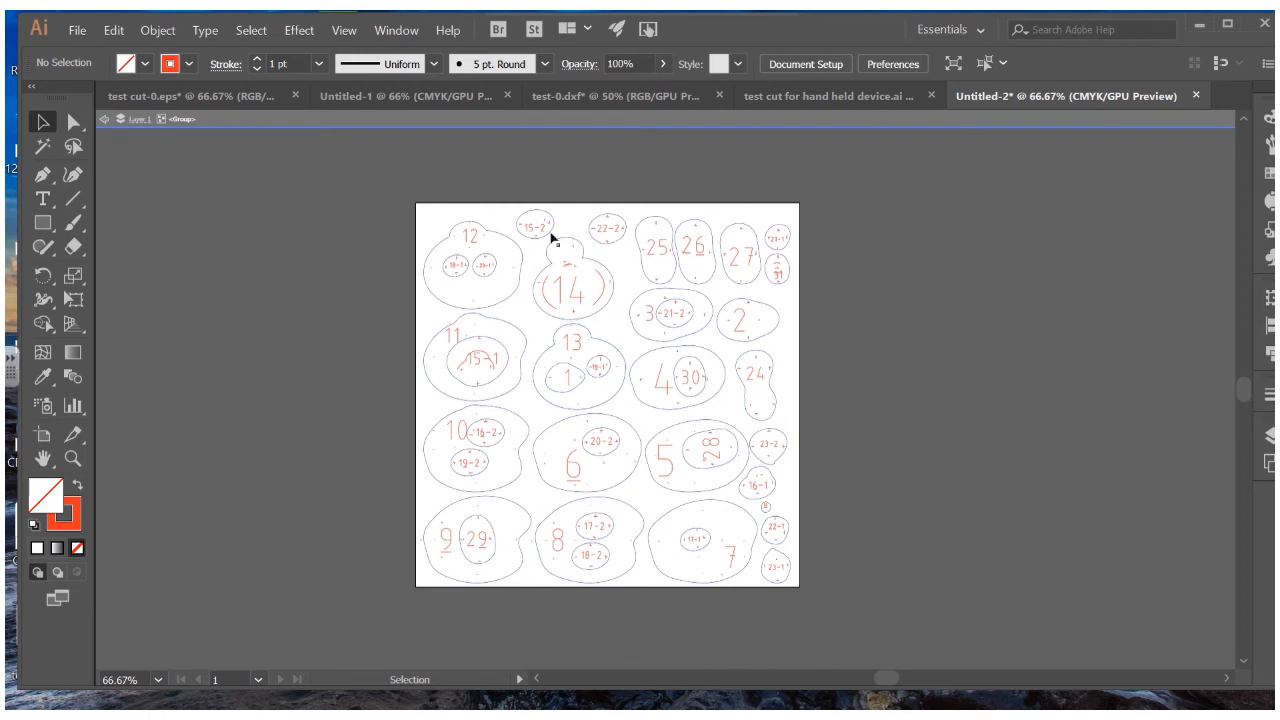
pyautogui.scroll(-1, 574, 292)
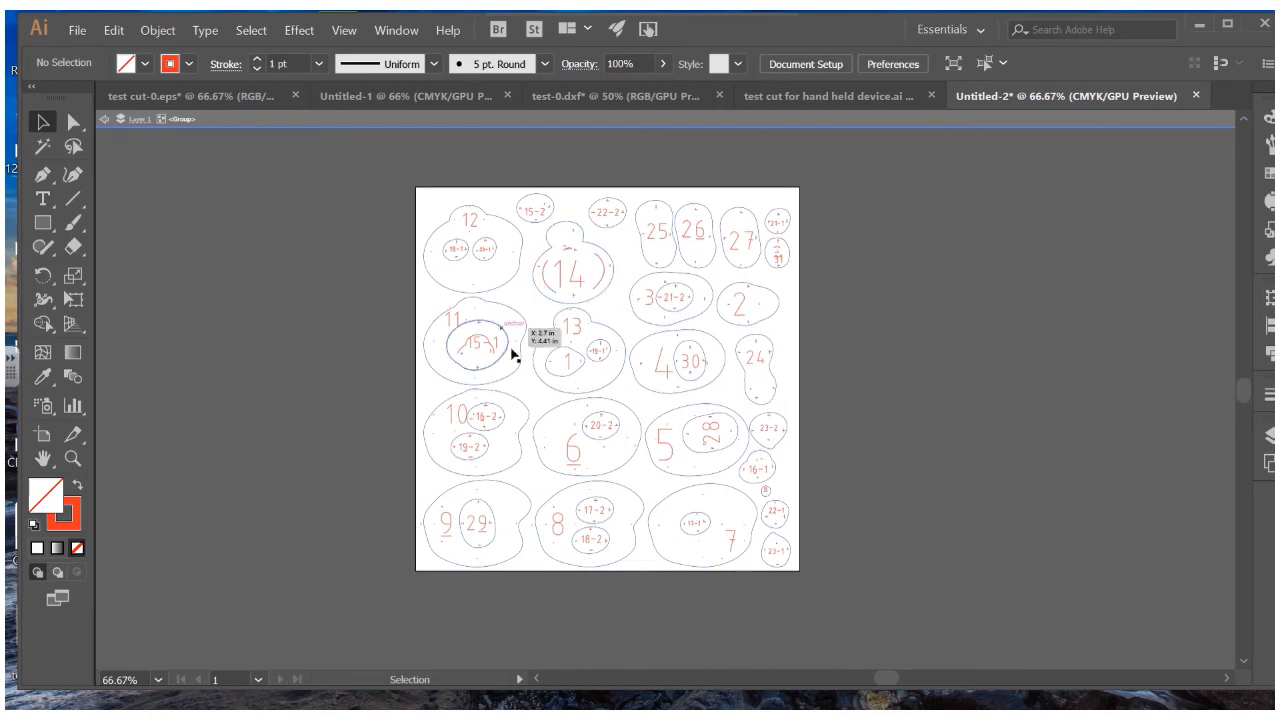
pyautogui.click(825, 65)
pyautogui.click(792, 196)
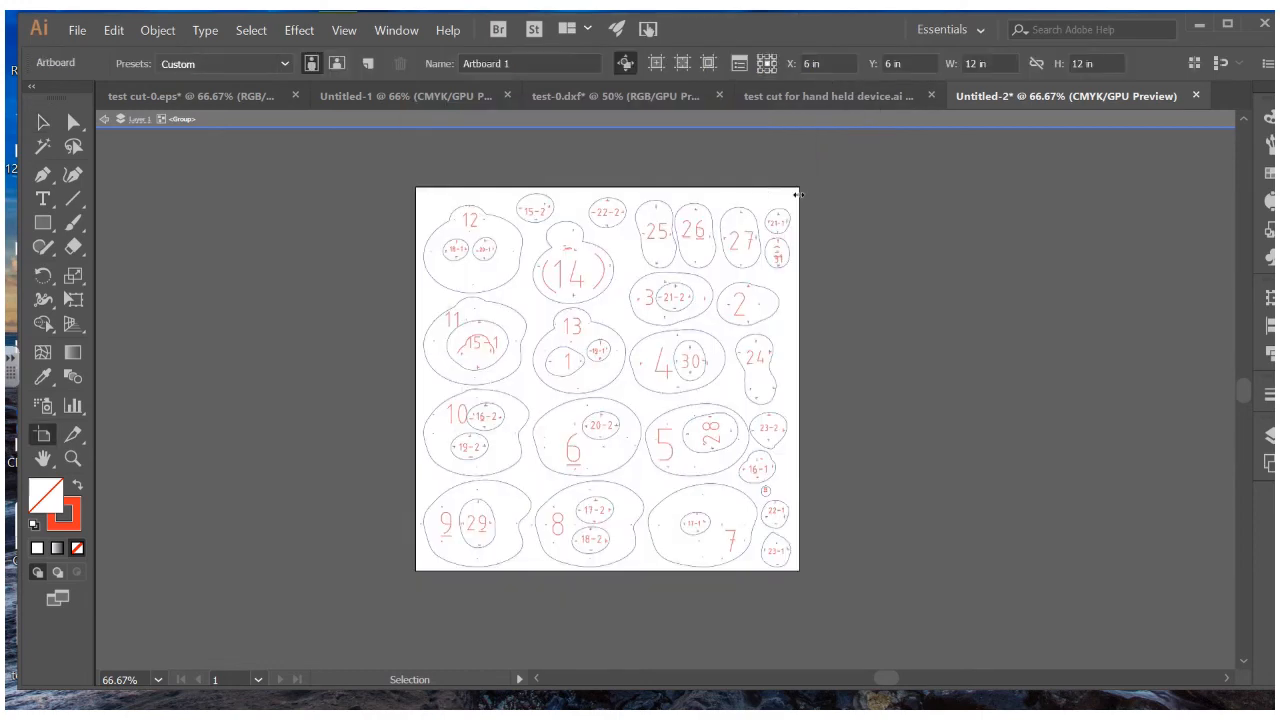
pyautogui.scroll(-3, 649, 348)
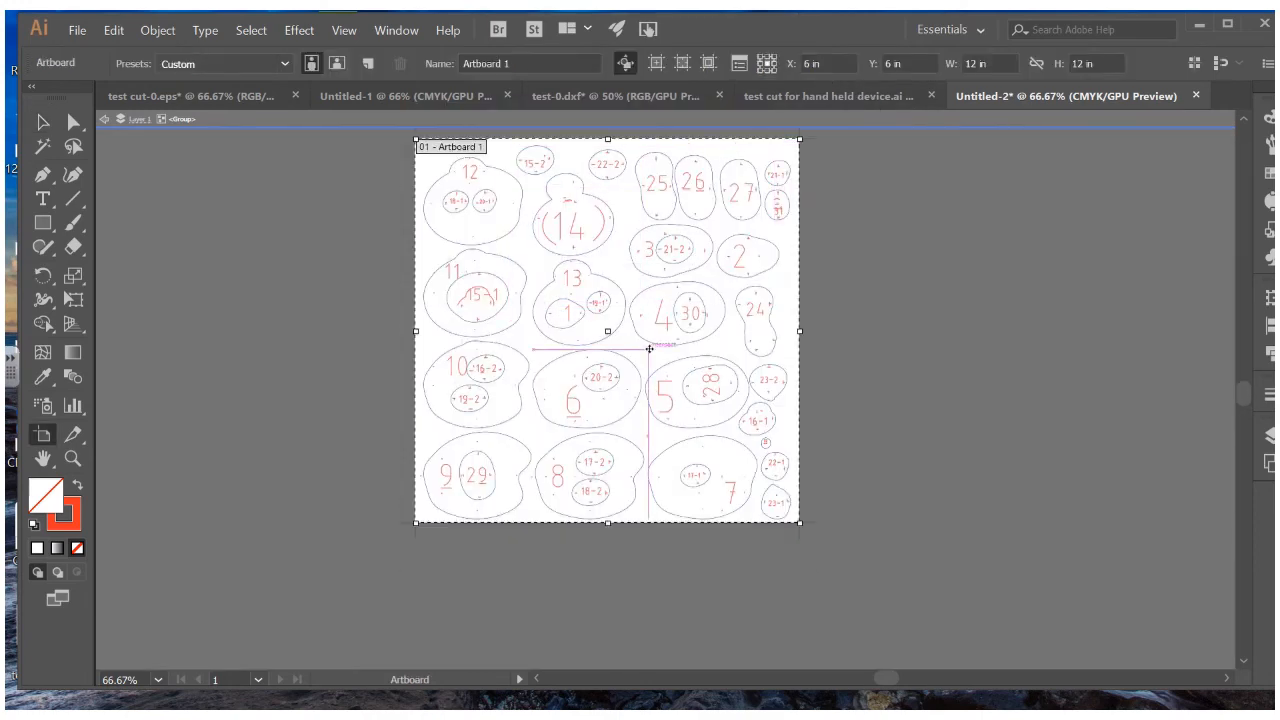
pyautogui.hotkey('ctrl', '-')
pyautogui.hotkey('ctrl', '-')
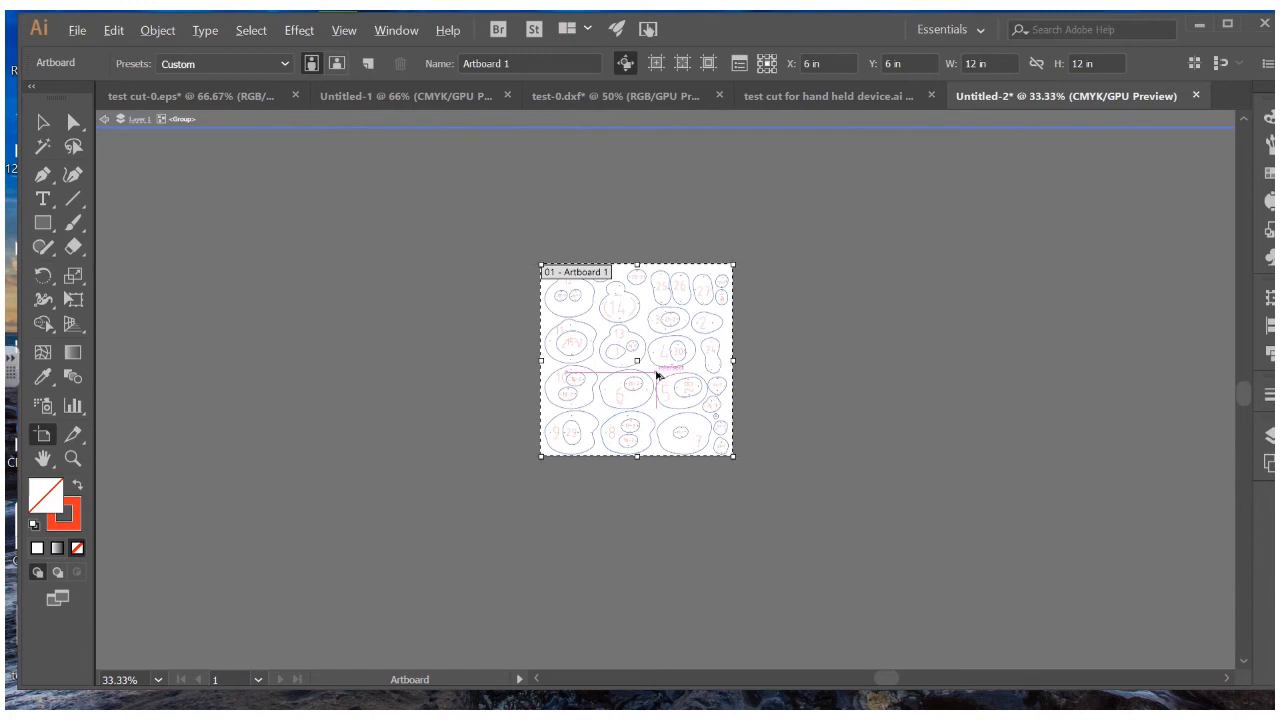
pyautogui.moveTo(657, 375); pyautogui.dragTo(870, 376)
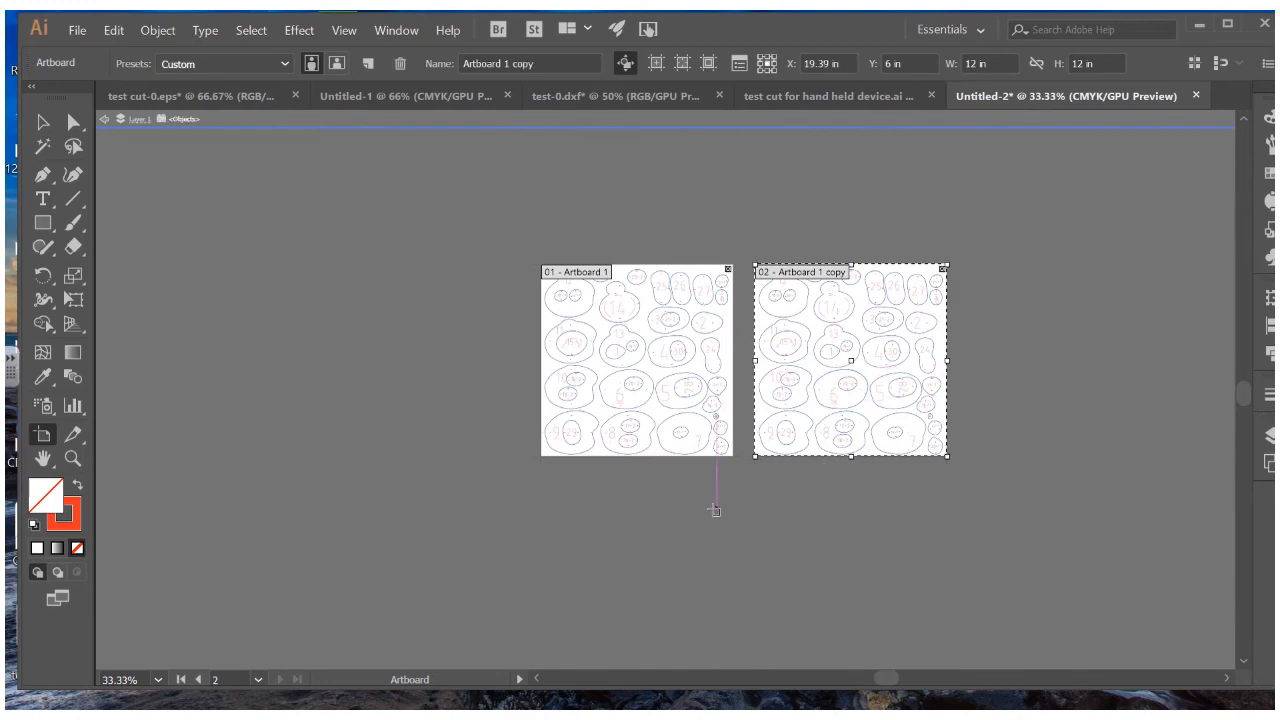
pyautogui.hotkey('ctrl', '=')
pyautogui.hotkey('ctrl', '=')
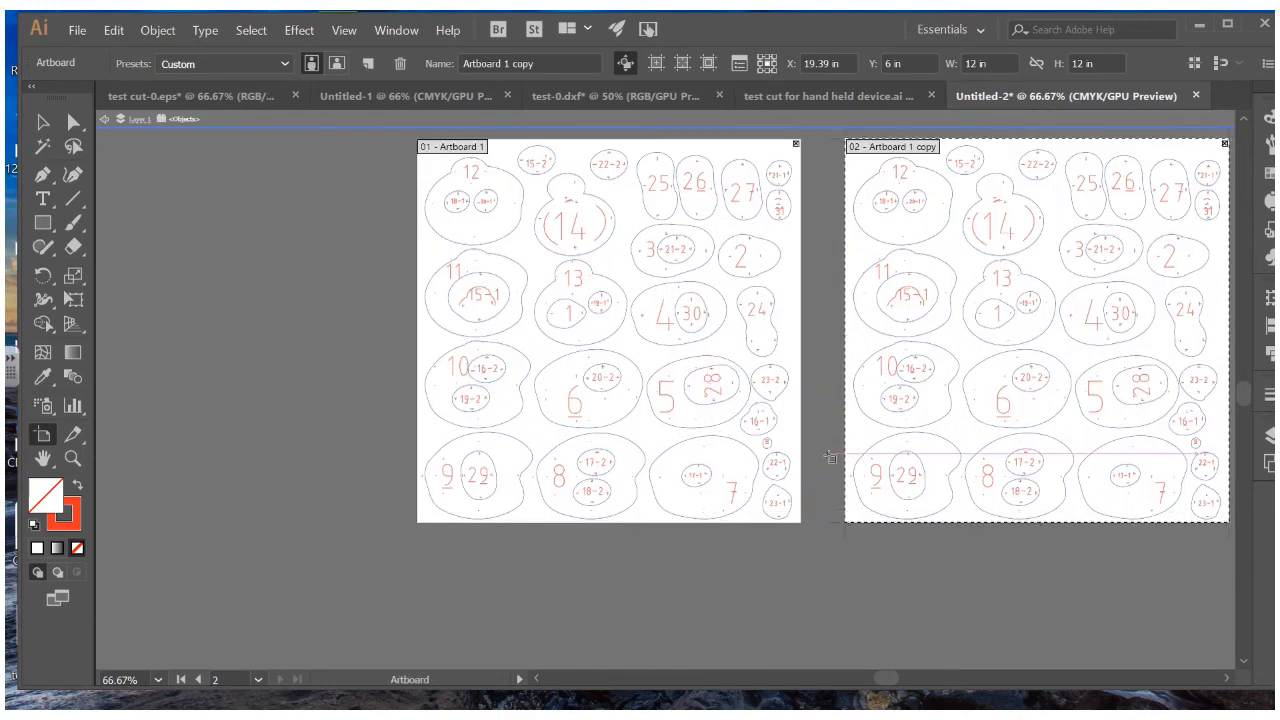
pyautogui.moveTo(828, 450); pyautogui.dragTo(691, 516)
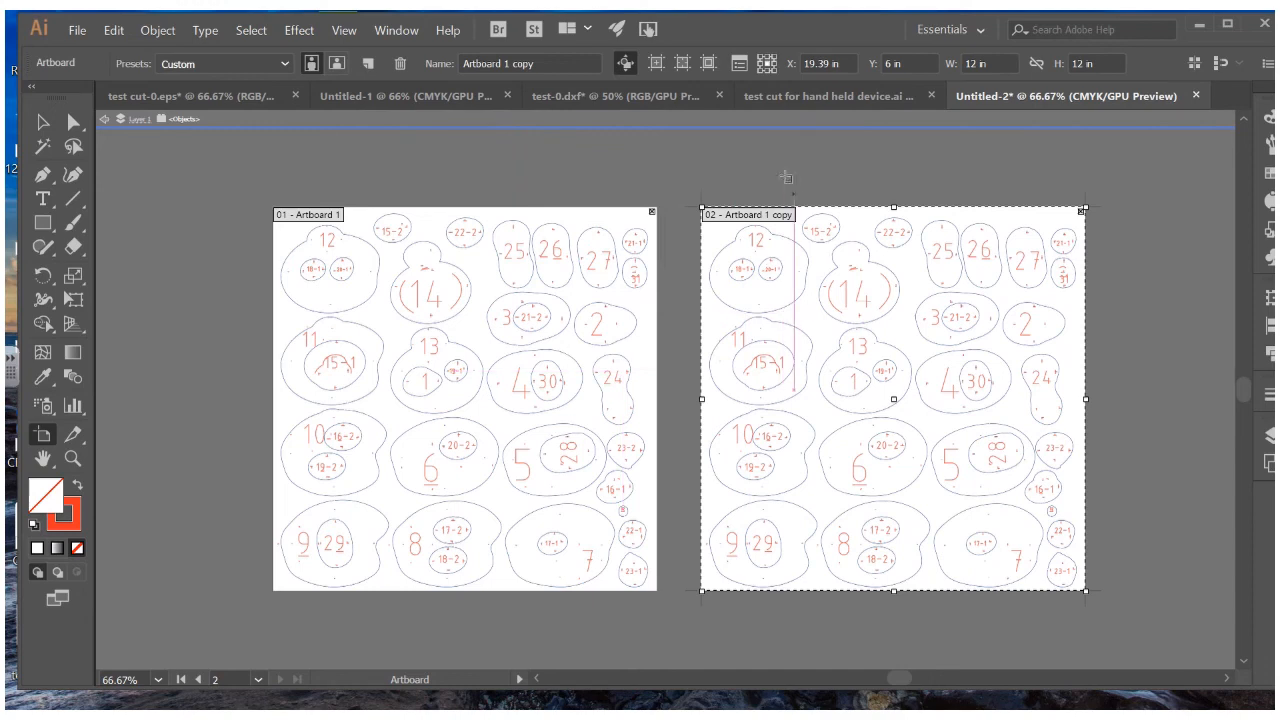
pyautogui.click(42, 122)
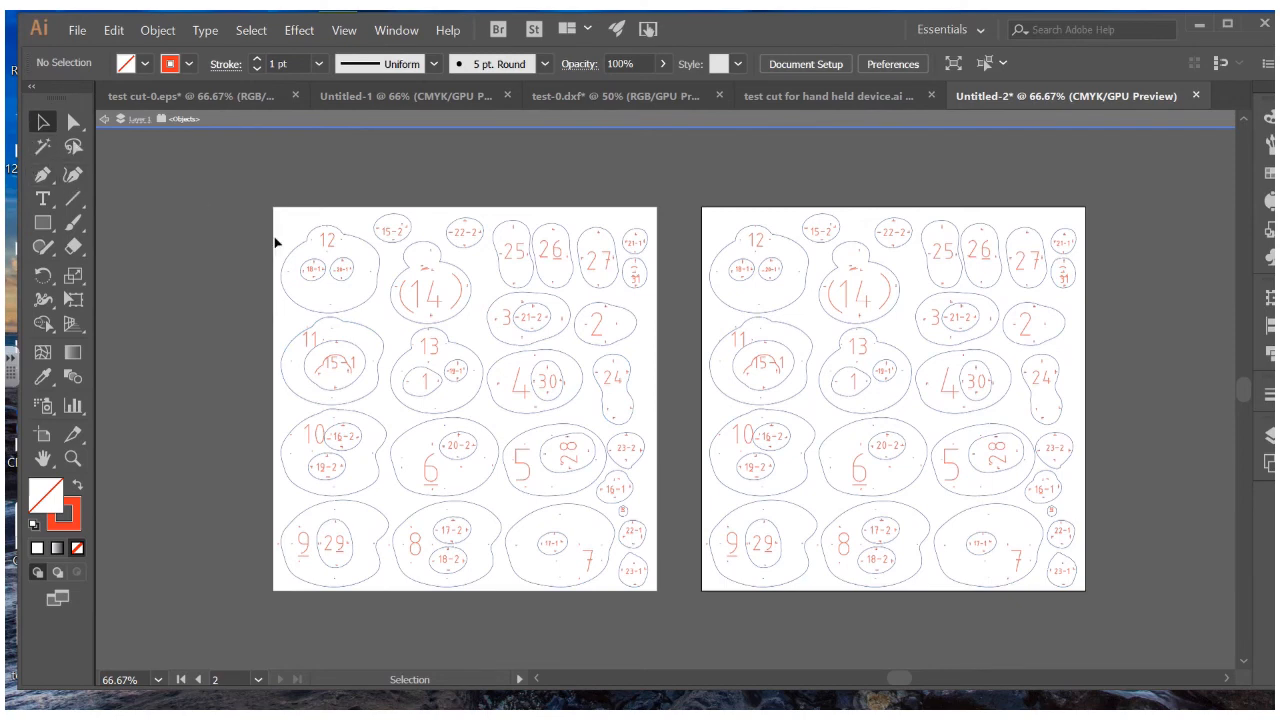
# Select all red labels on the left artboard via Select > Same > Fill & Stroke and delete them
pyautogui.click(343, 273)
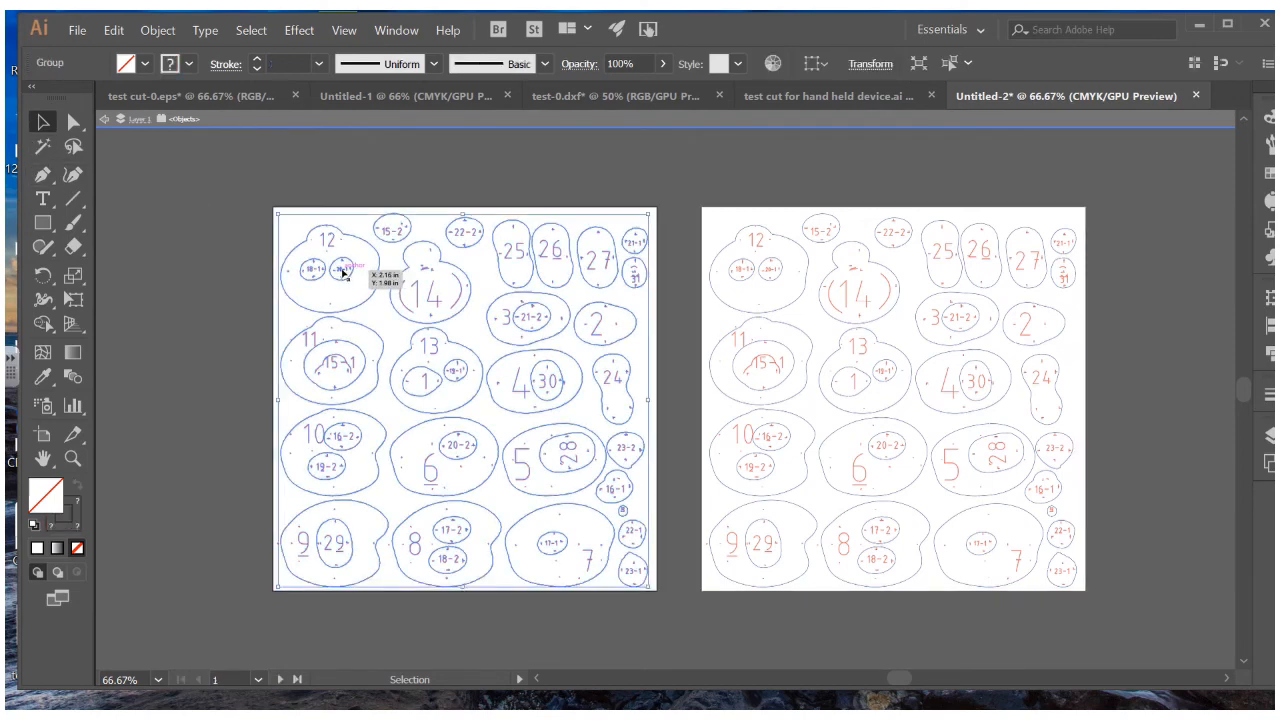
pyautogui.doubleClick(344, 273)
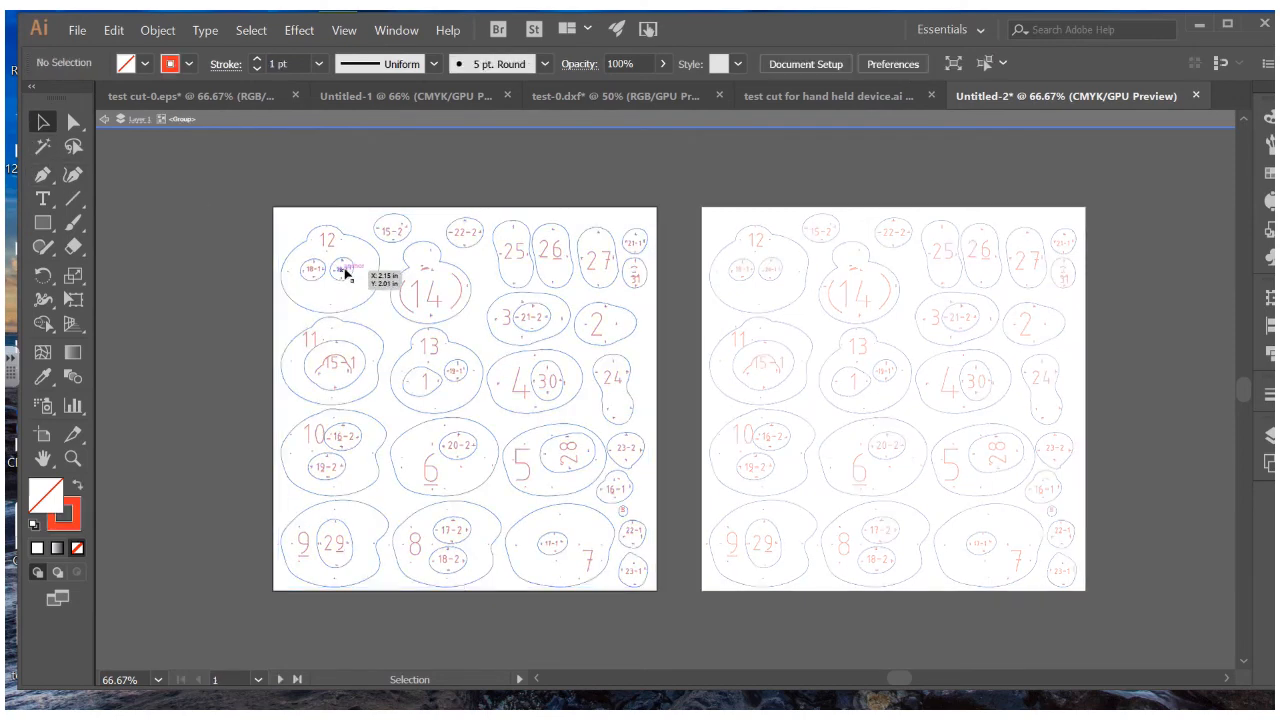
pyautogui.click(343, 271)
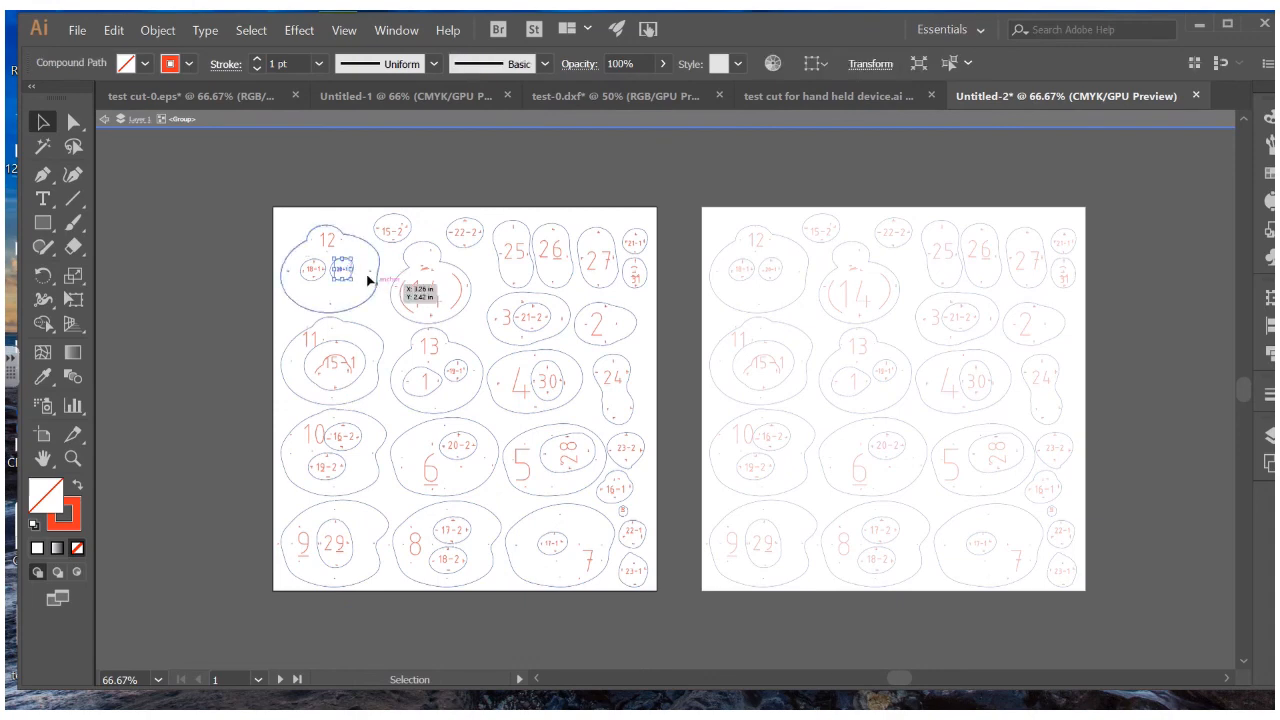
pyautogui.click(167, 32)
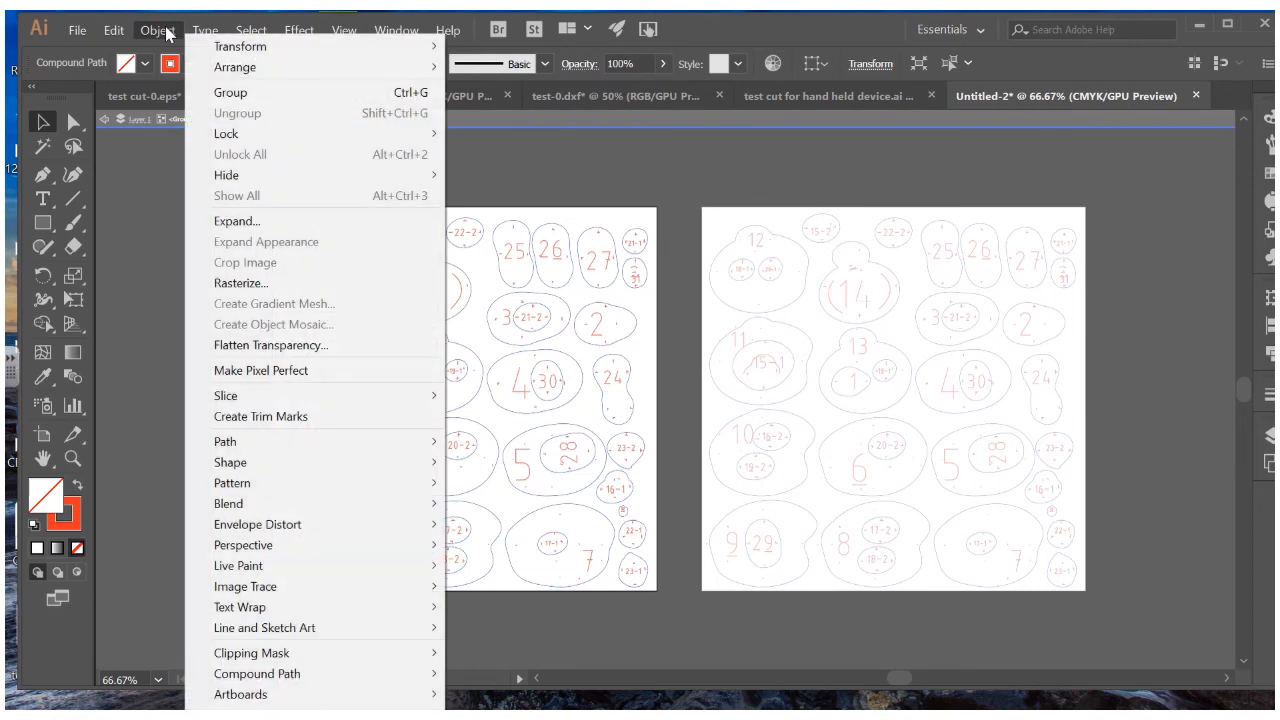
pyautogui.press('Escape')
pyautogui.click(250, 31)
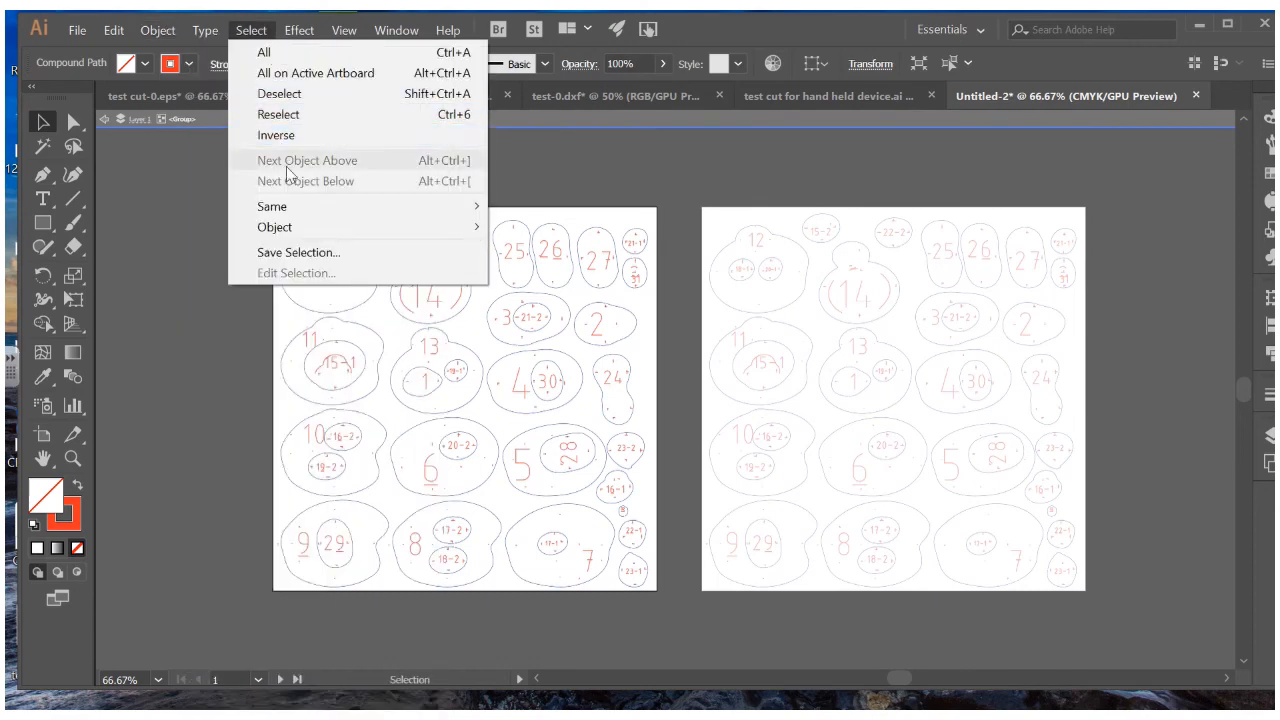
pyautogui.moveTo(288, 208)
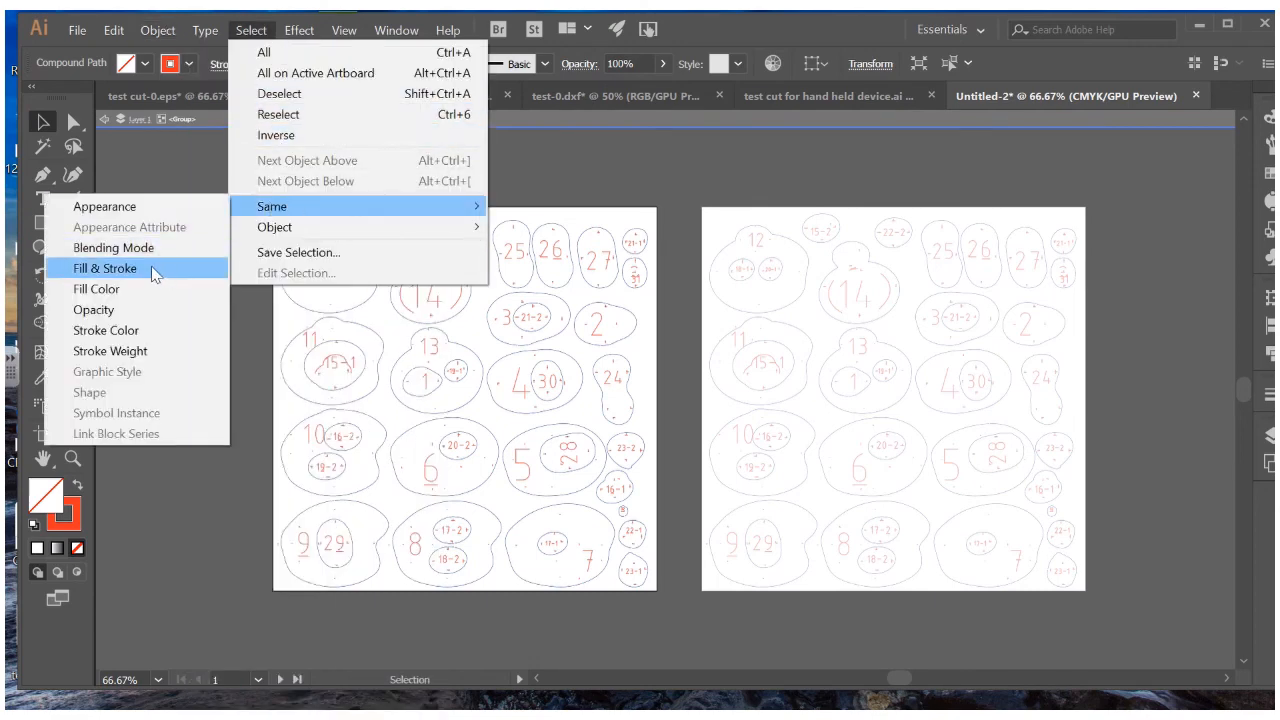
pyautogui.click(151, 271)
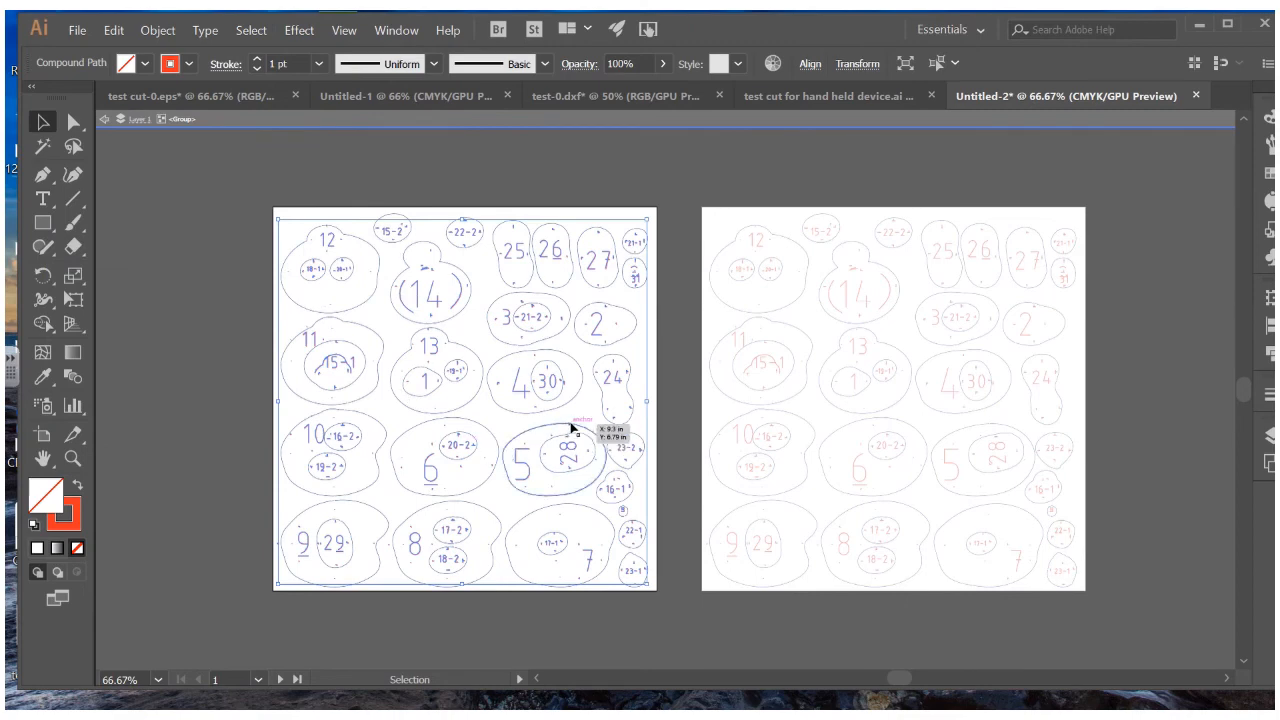
pyautogui.press('Delete')
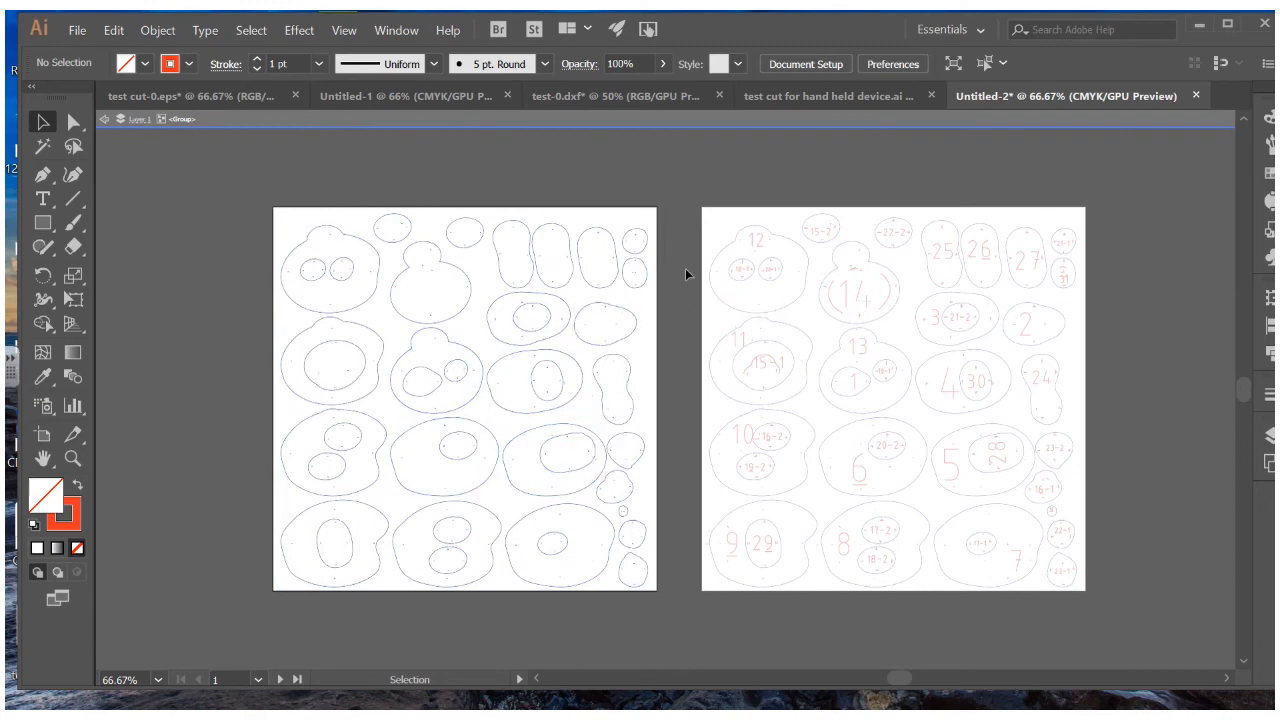
pyautogui.click(104, 119)
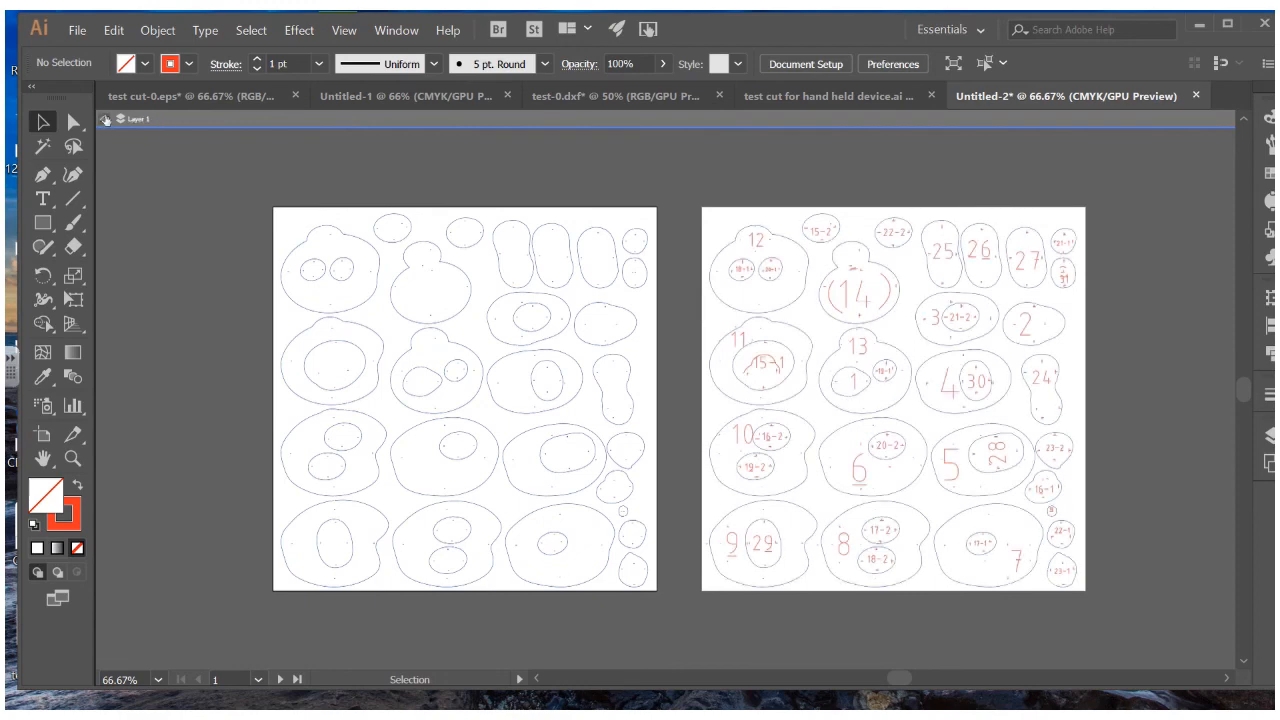
pyautogui.click(806, 284)
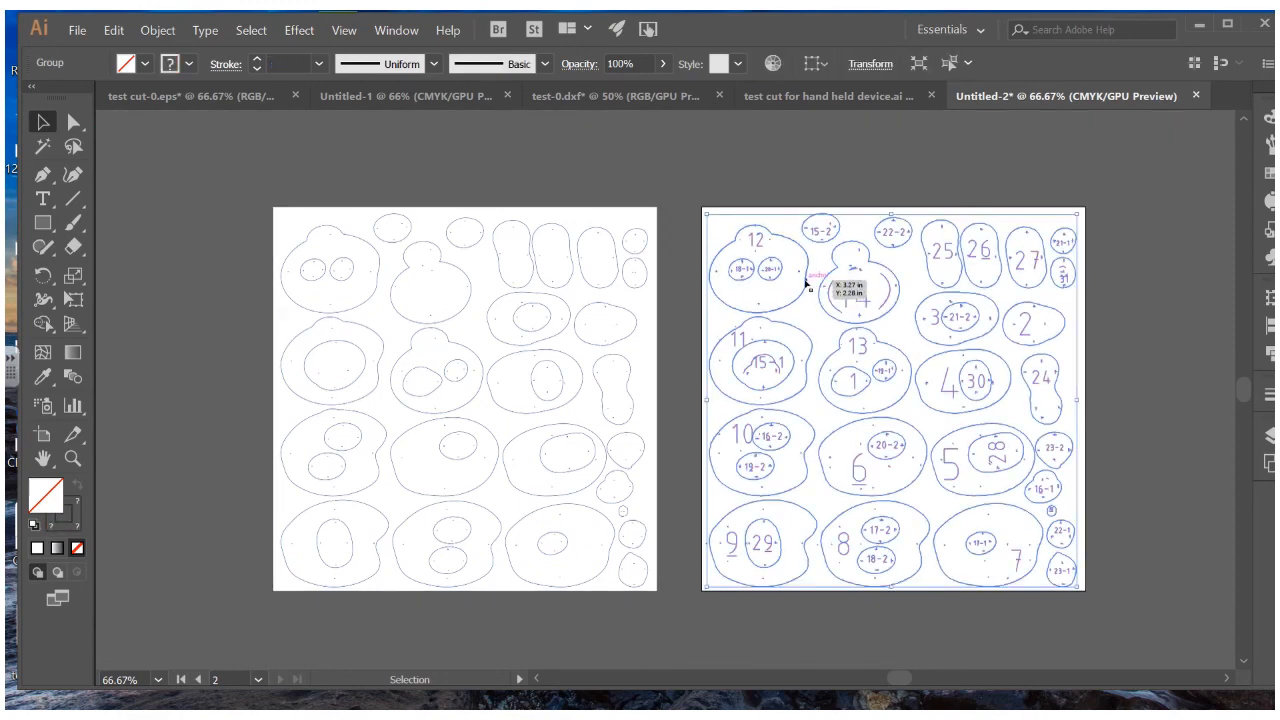
# Select all outlines matching slice 12's fill and stroke on the right artboard and delete them
pyautogui.doubleClick(806, 284)
pyautogui.click(808, 282)
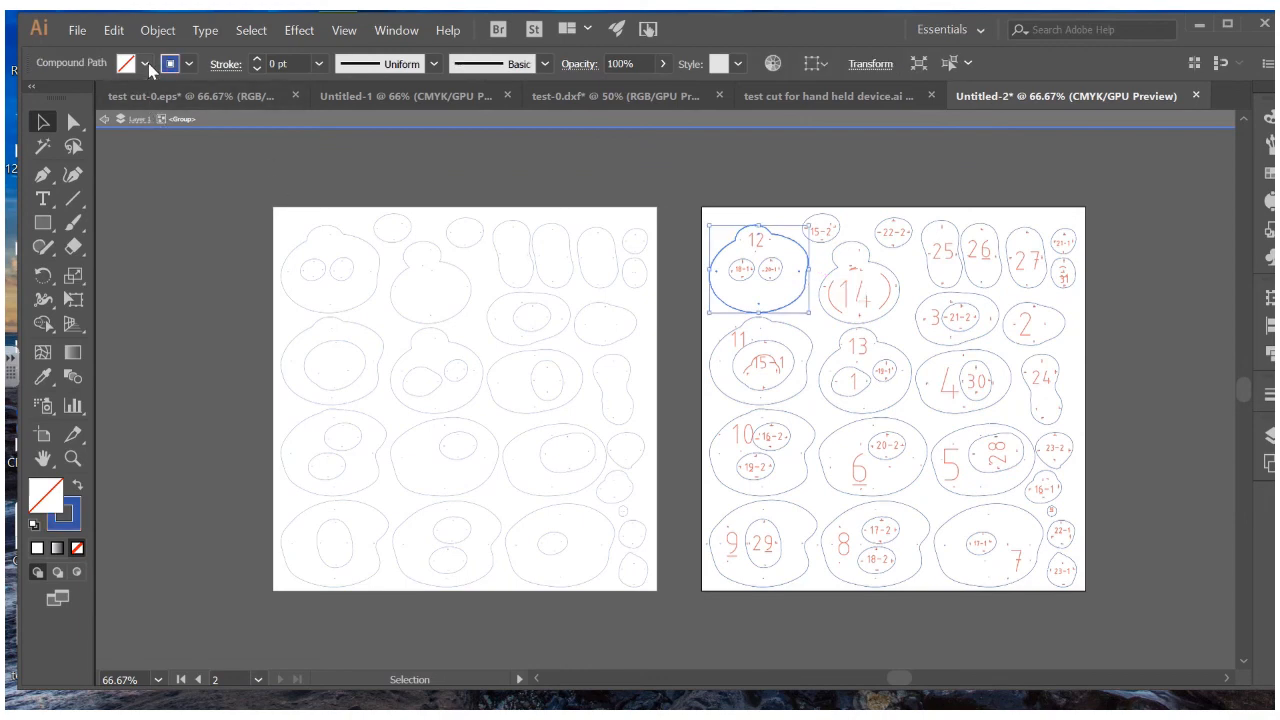
pyautogui.click(251, 30)
pyautogui.moveTo(314, 218)
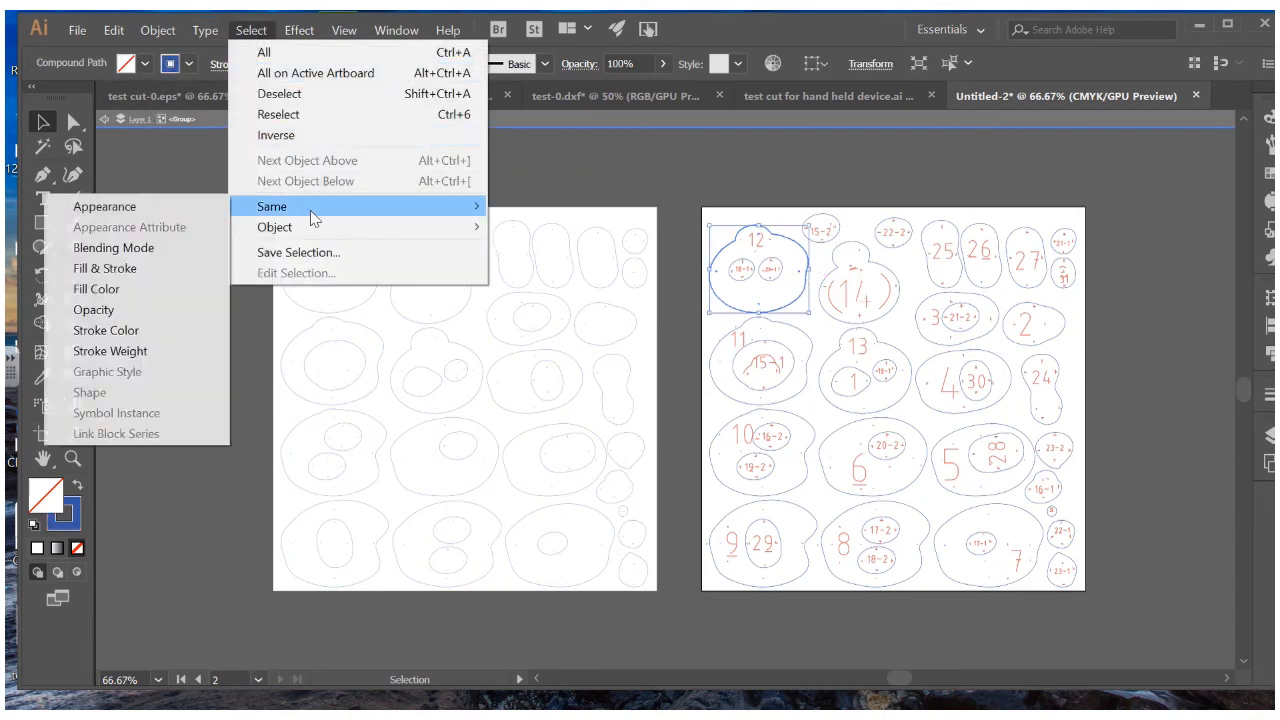
pyautogui.click(178, 268)
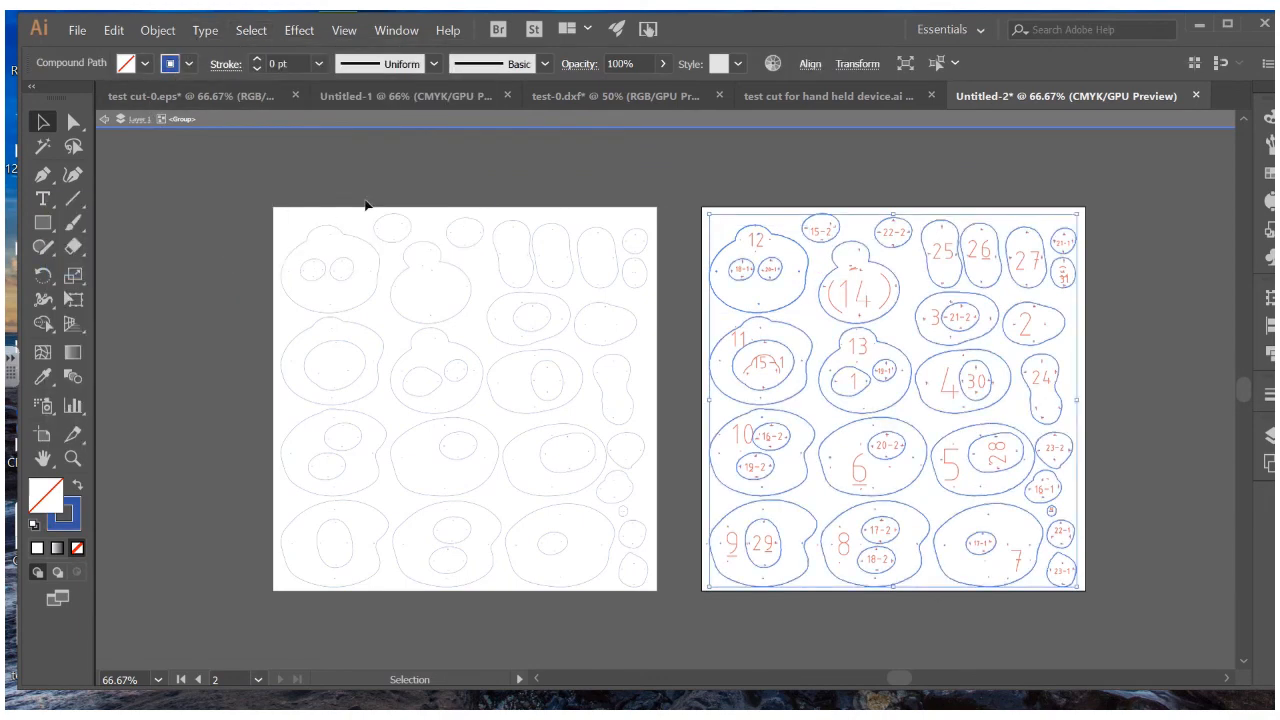
pyautogui.press('Delete')
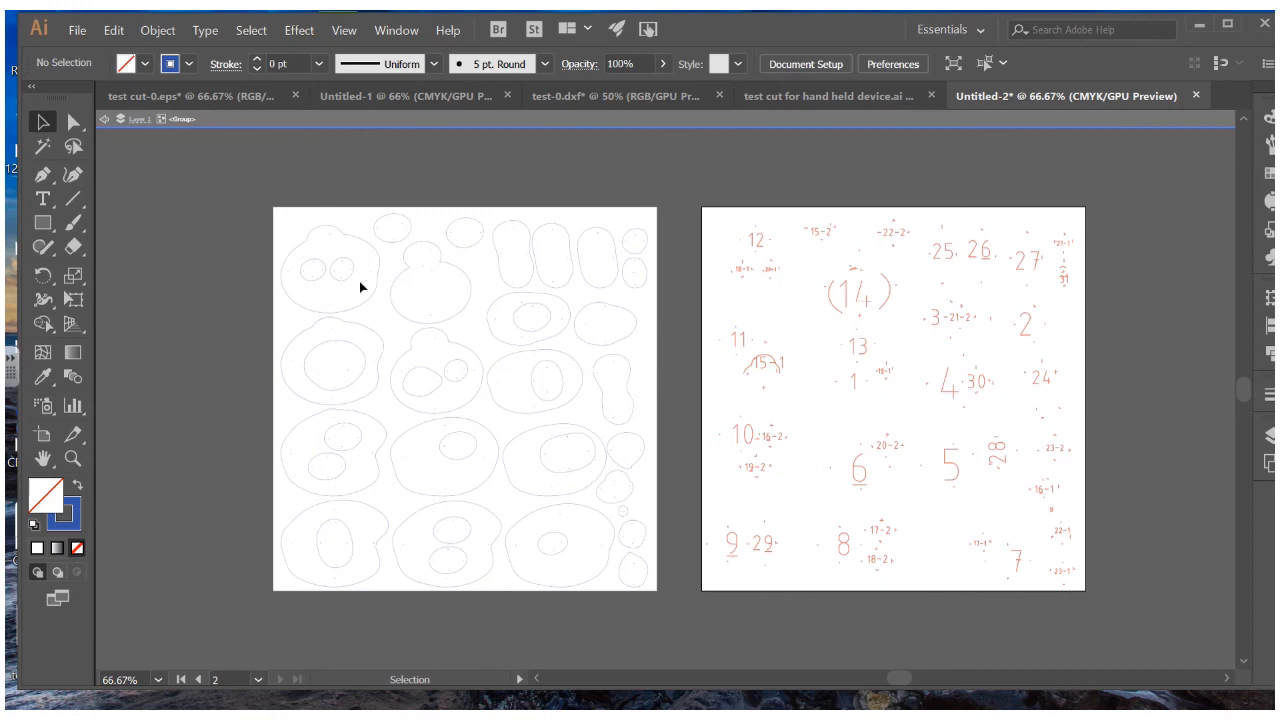
pyautogui.click(104, 120)
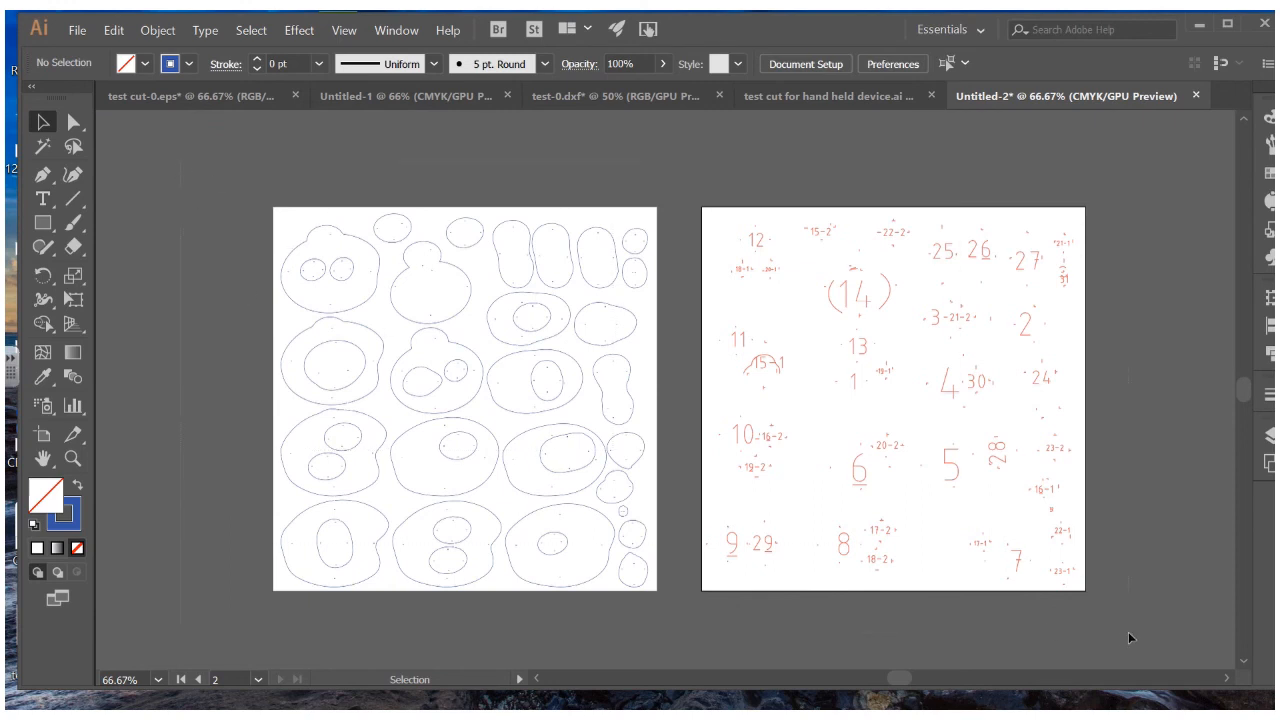
# Select all artwork on both artboards and set its stroke weight to 0.072 pt
pyautogui.hotkey('ctrl', 'a')
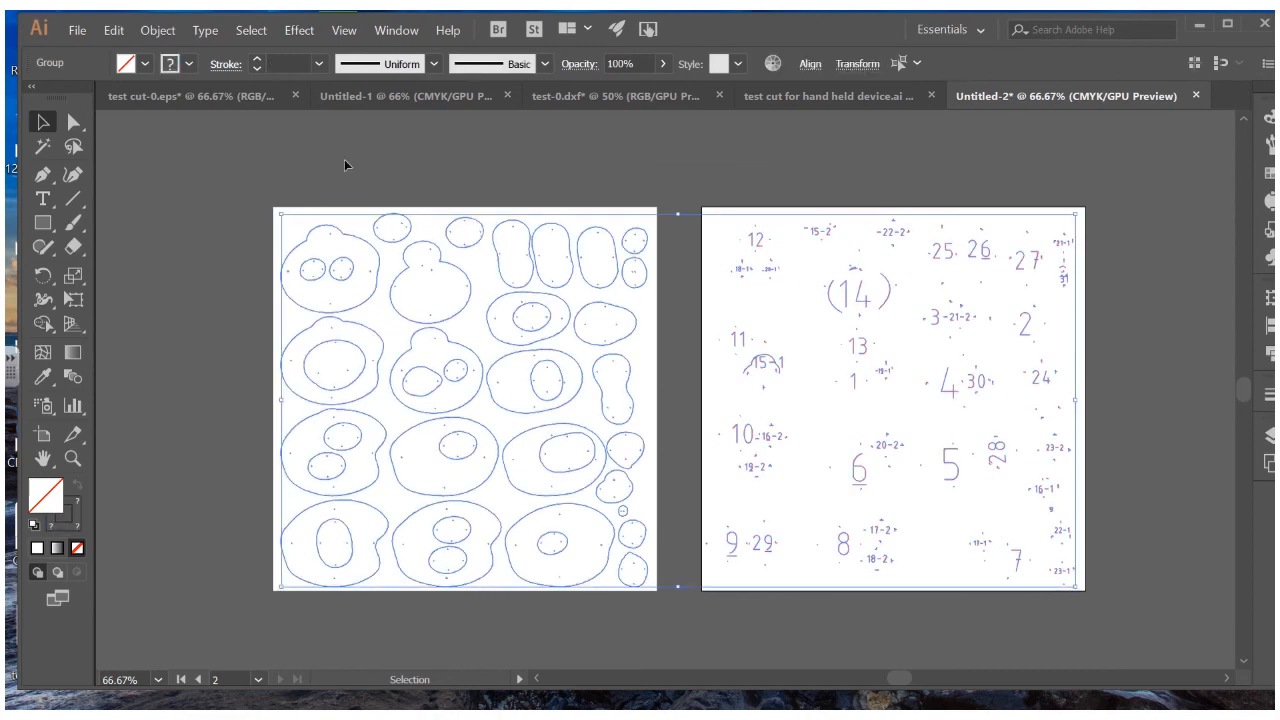
pyautogui.click(189, 64)
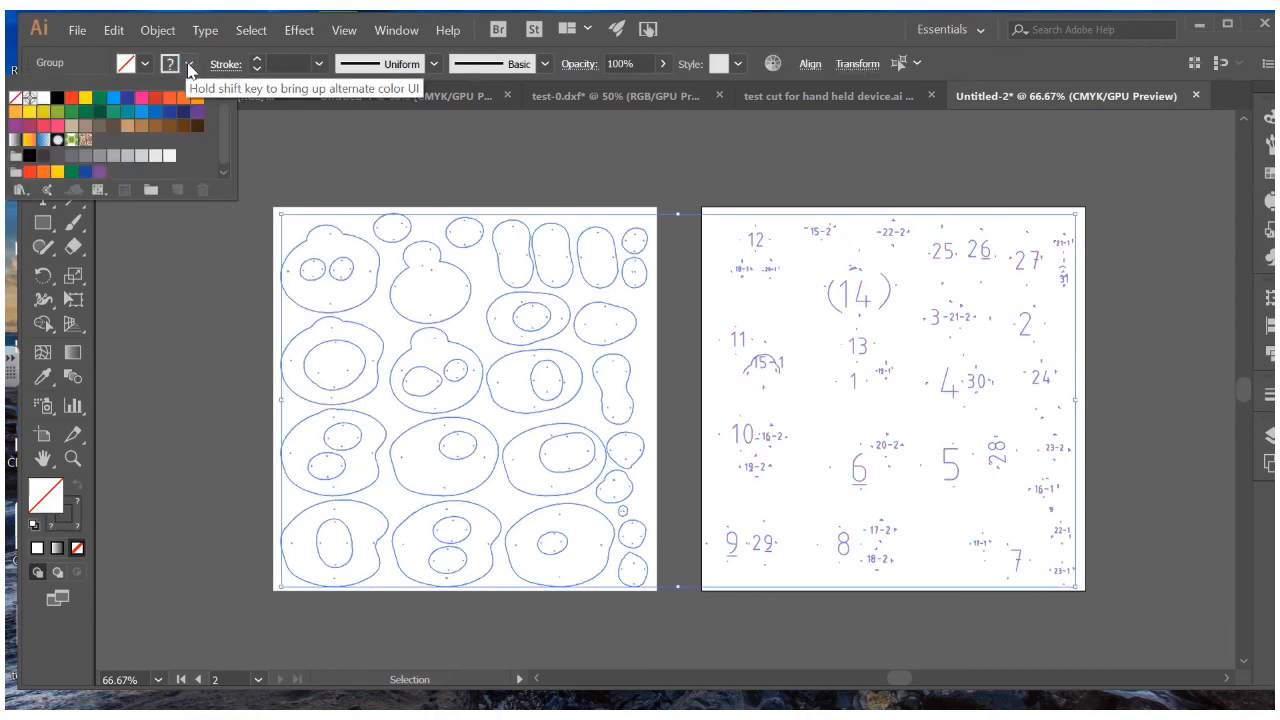
pyautogui.click(288, 70)
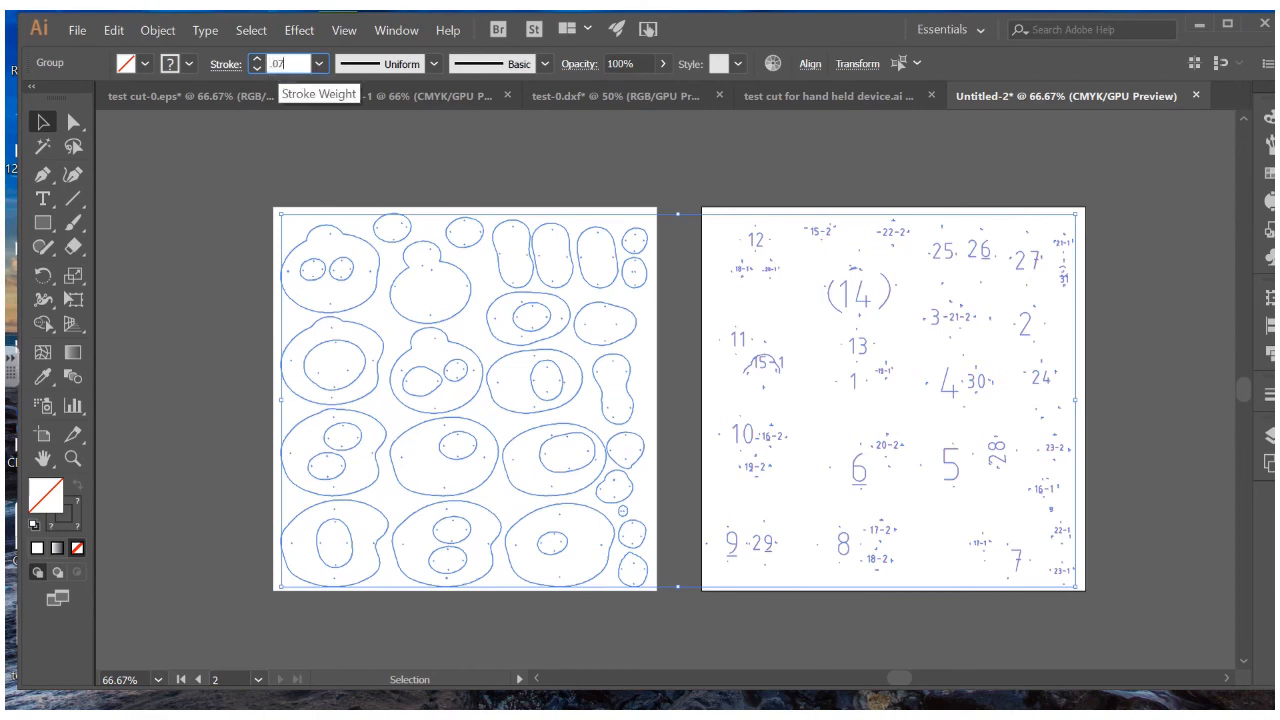
pyautogui.write('.072')
pyautogui.press('Return')
# Cancel the Move dialog without shifting anything, deselect everything, and zoom in
pyautogui.hotkey('ctrl', 'shift', 'm')
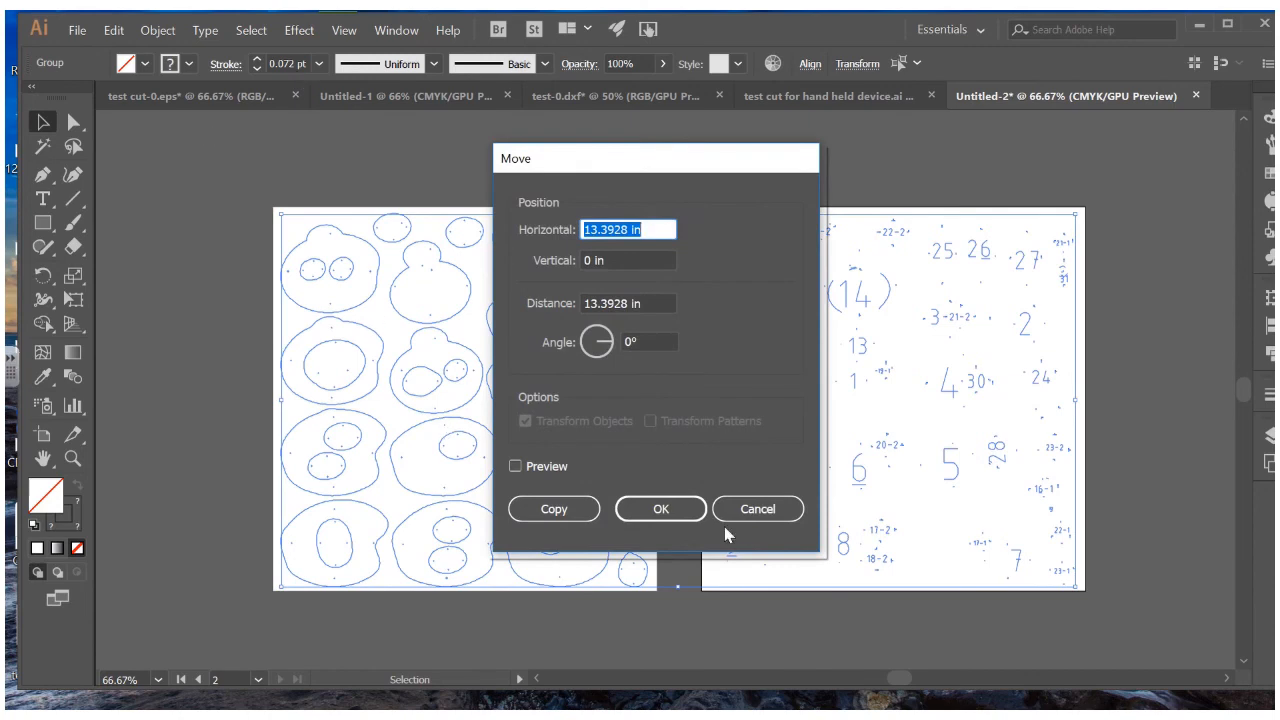
pyautogui.click(745, 512)
pyautogui.click(589, 199)
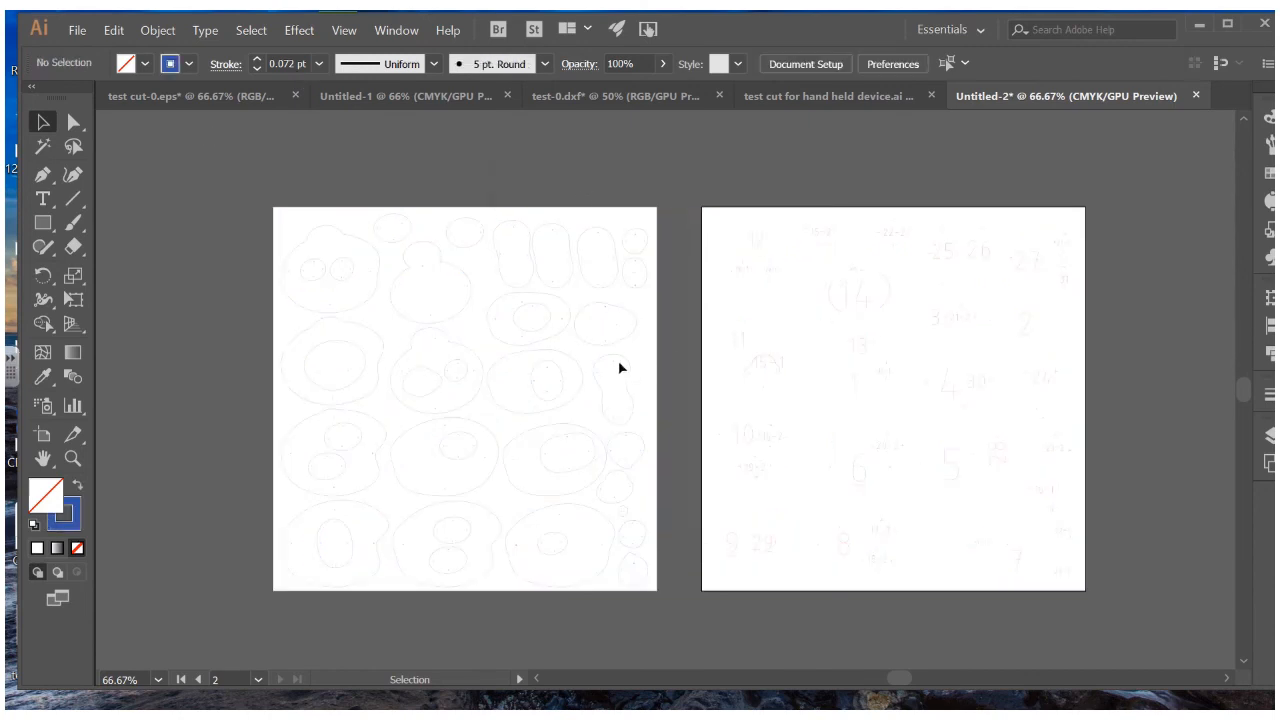
pyautogui.hotkey('ctrl', '=')
pyautogui.hotkey('ctrl', '=')
pyautogui.hotkey('ctrl', '=')
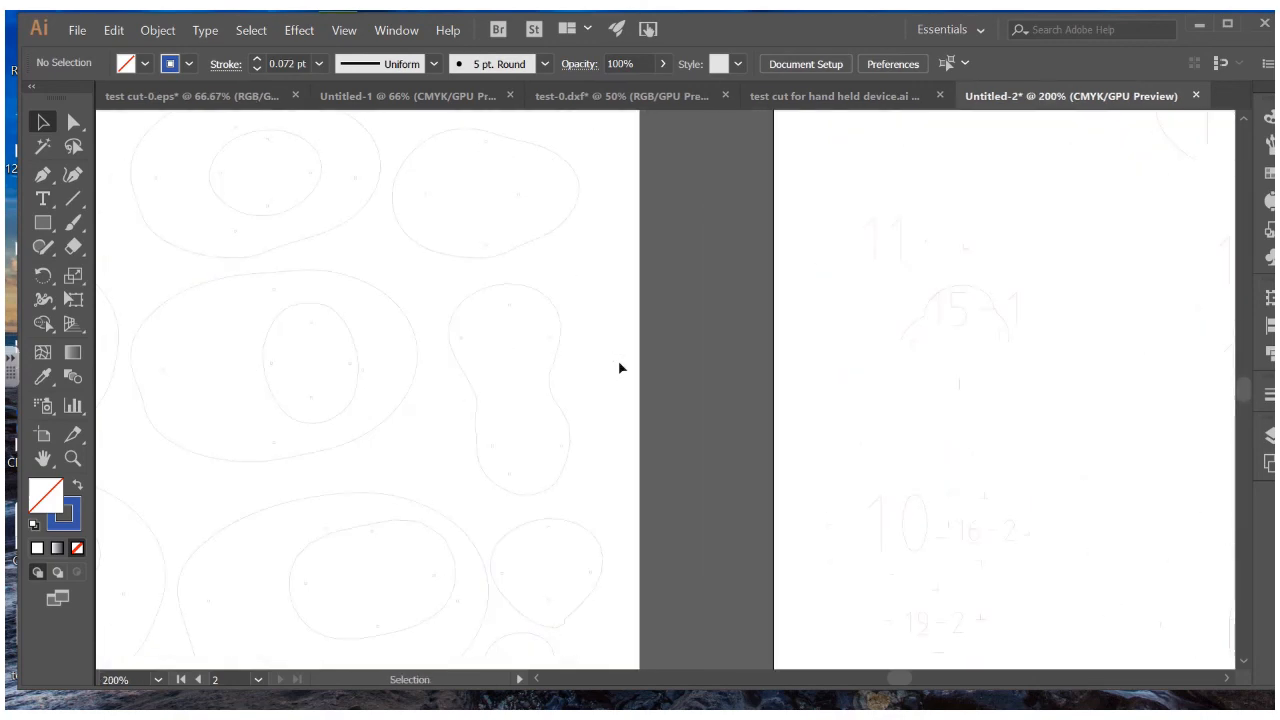
pyautogui.click(913, 329)
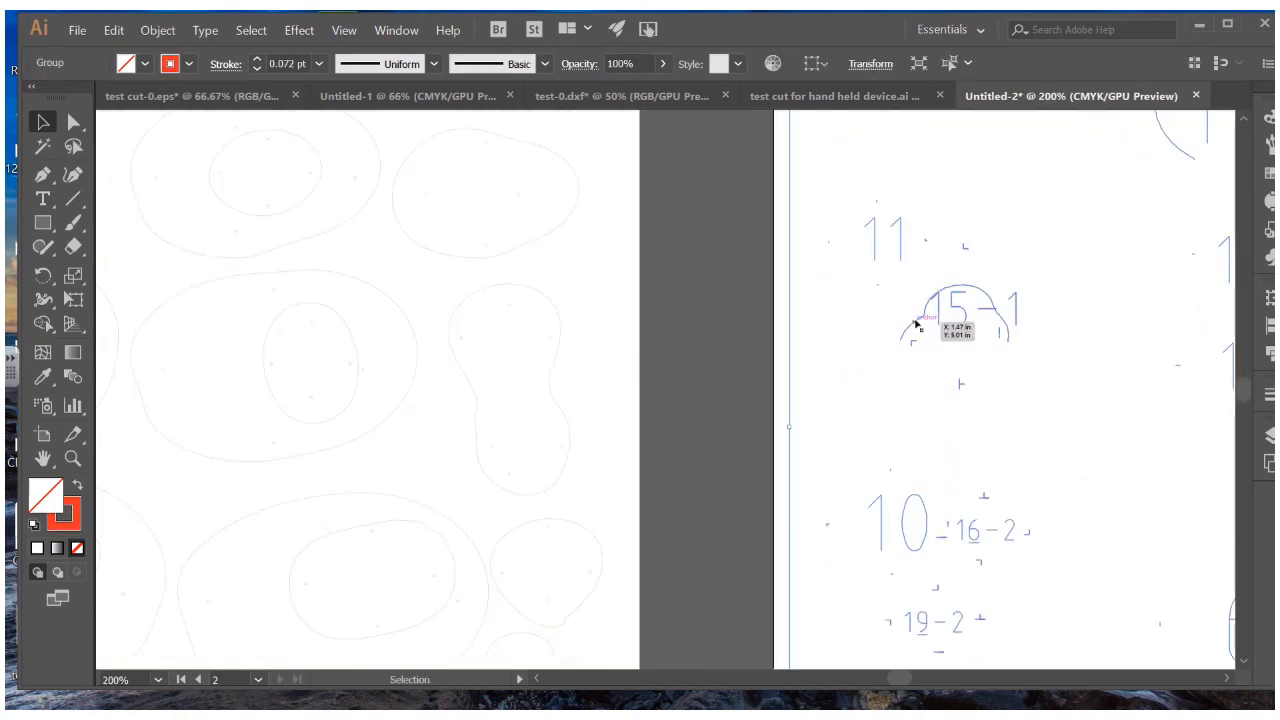
pyautogui.click(687, 397)
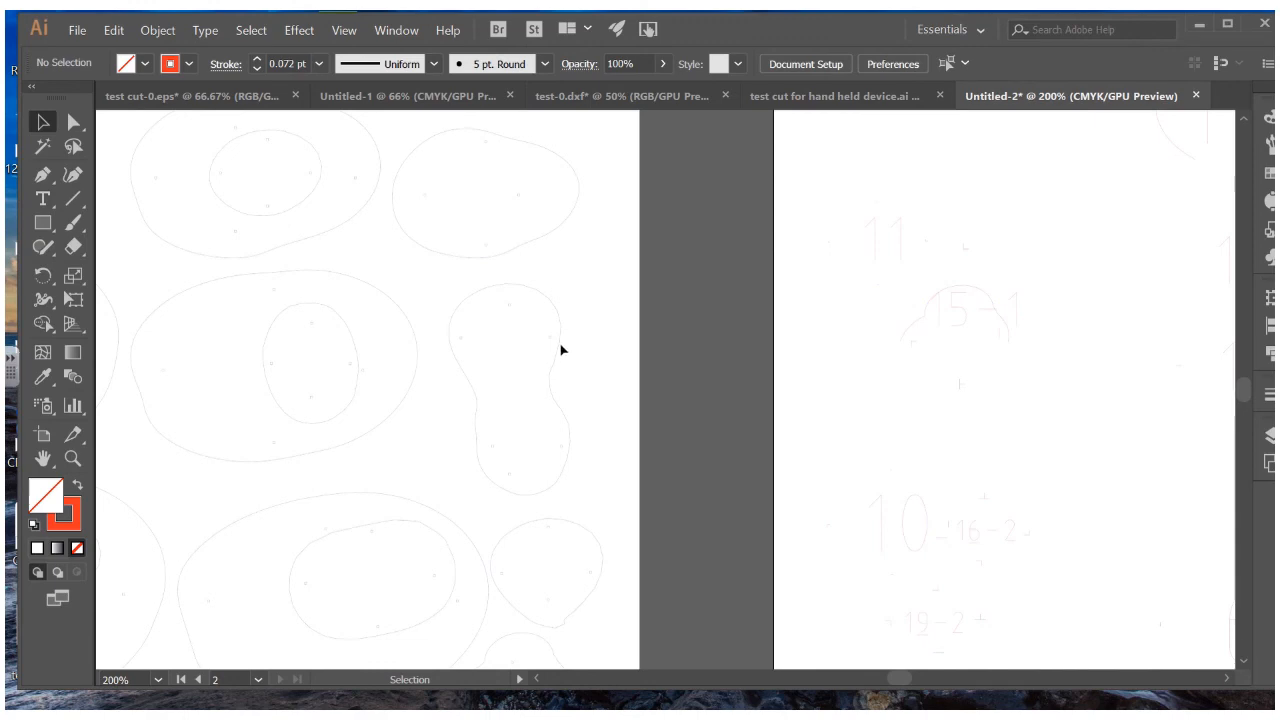
pyautogui.click(698, 366)
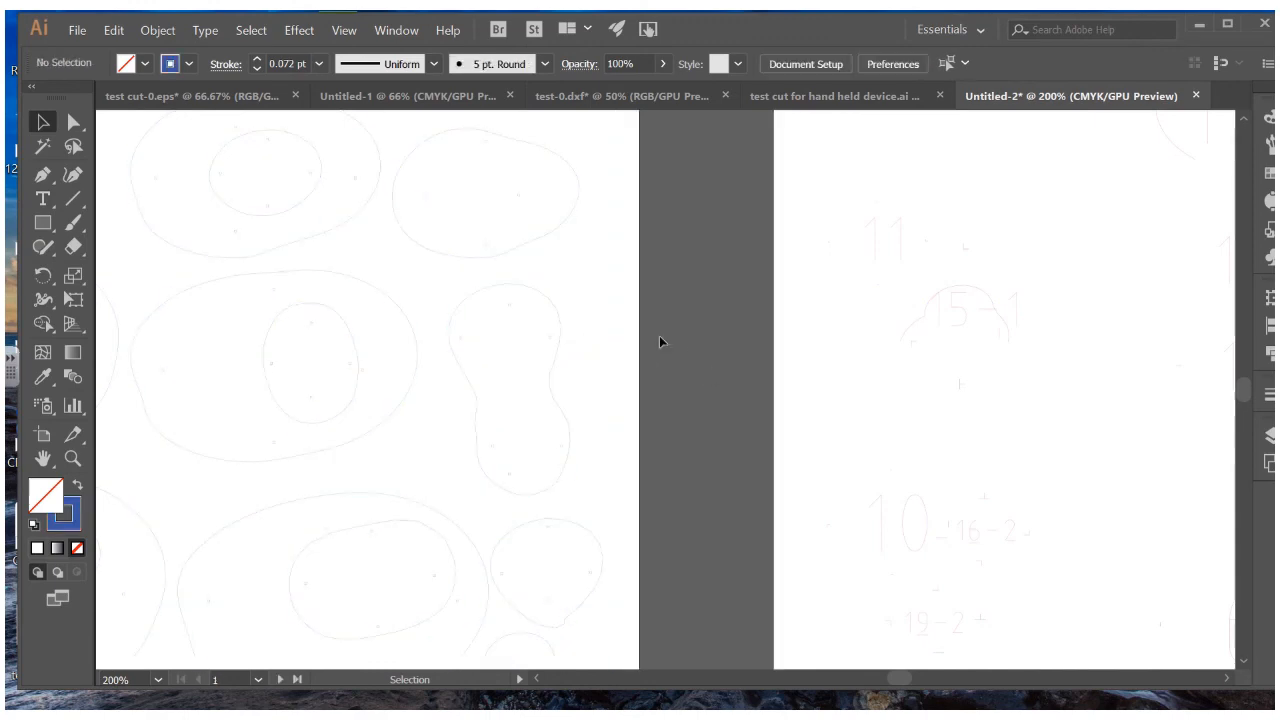
pyautogui.click(965, 322)
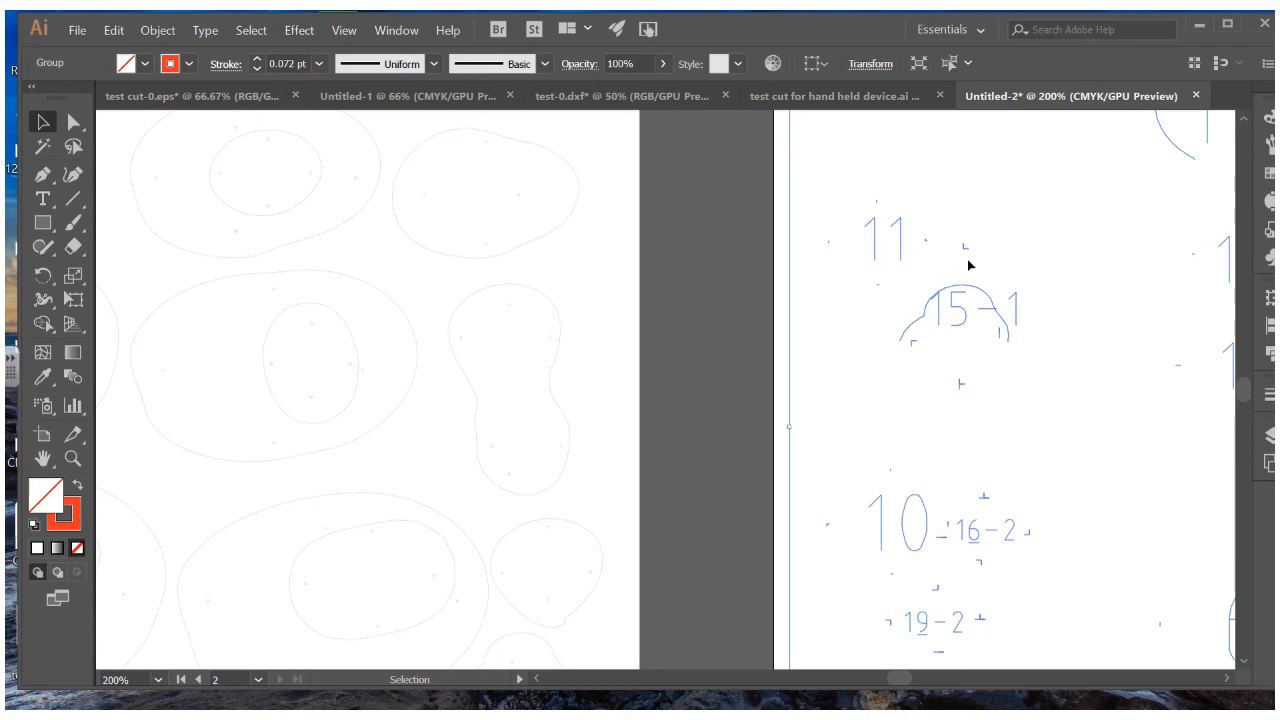
pyautogui.scroll(-2, 957, 458)
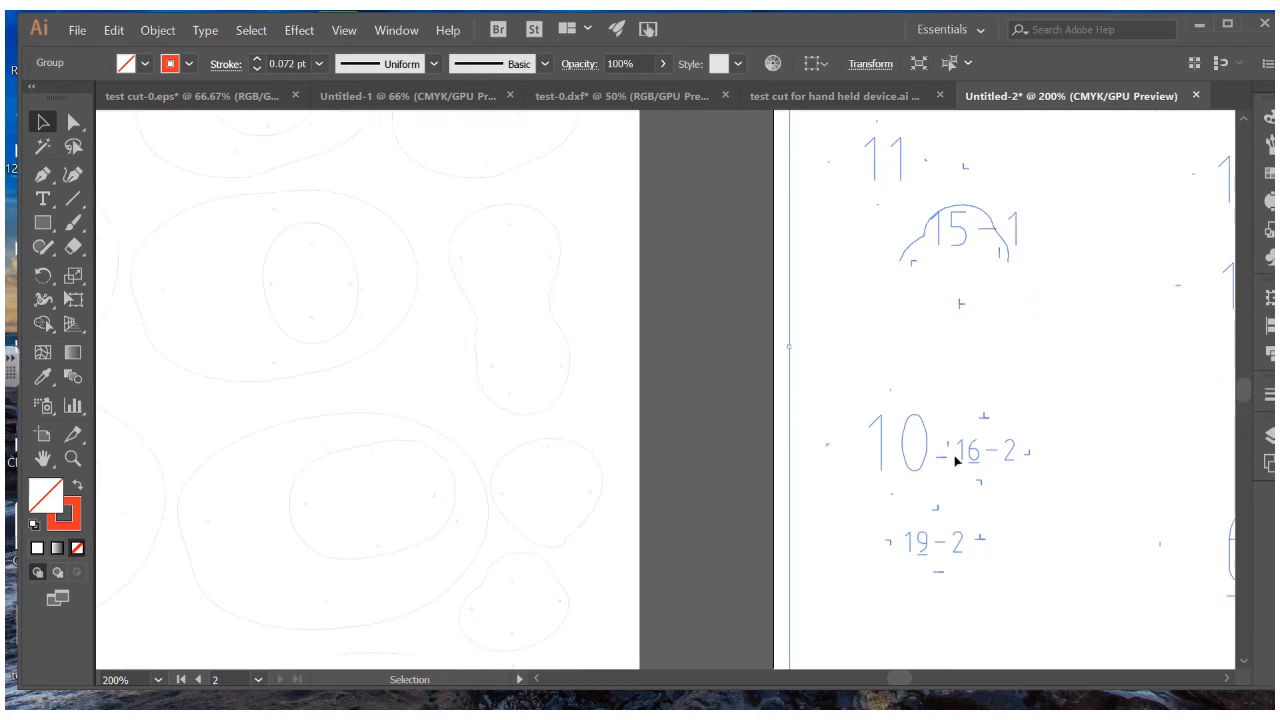
pyautogui.scroll(-1, 957, 458)
pyautogui.click(743, 417)
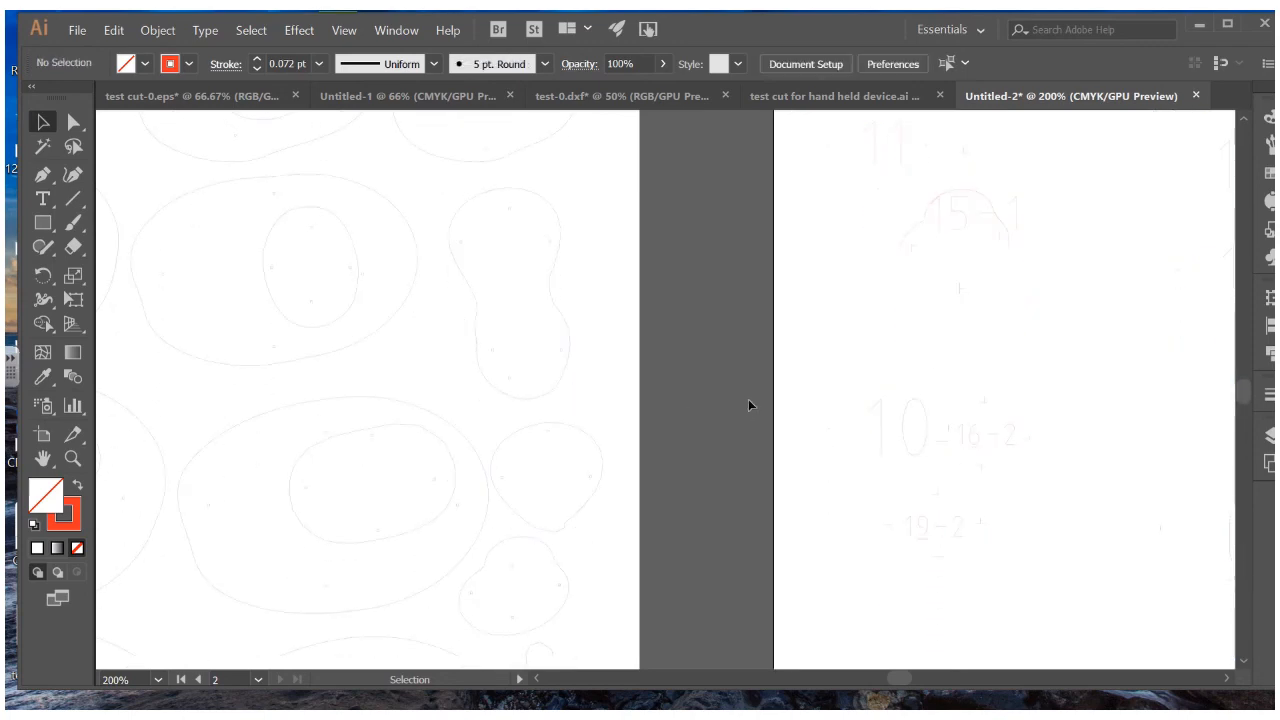
pyautogui.hotkey('ctrl', '-')
pyautogui.hotkey('ctrl', '-')
pyautogui.hotkey('ctrl', '-')
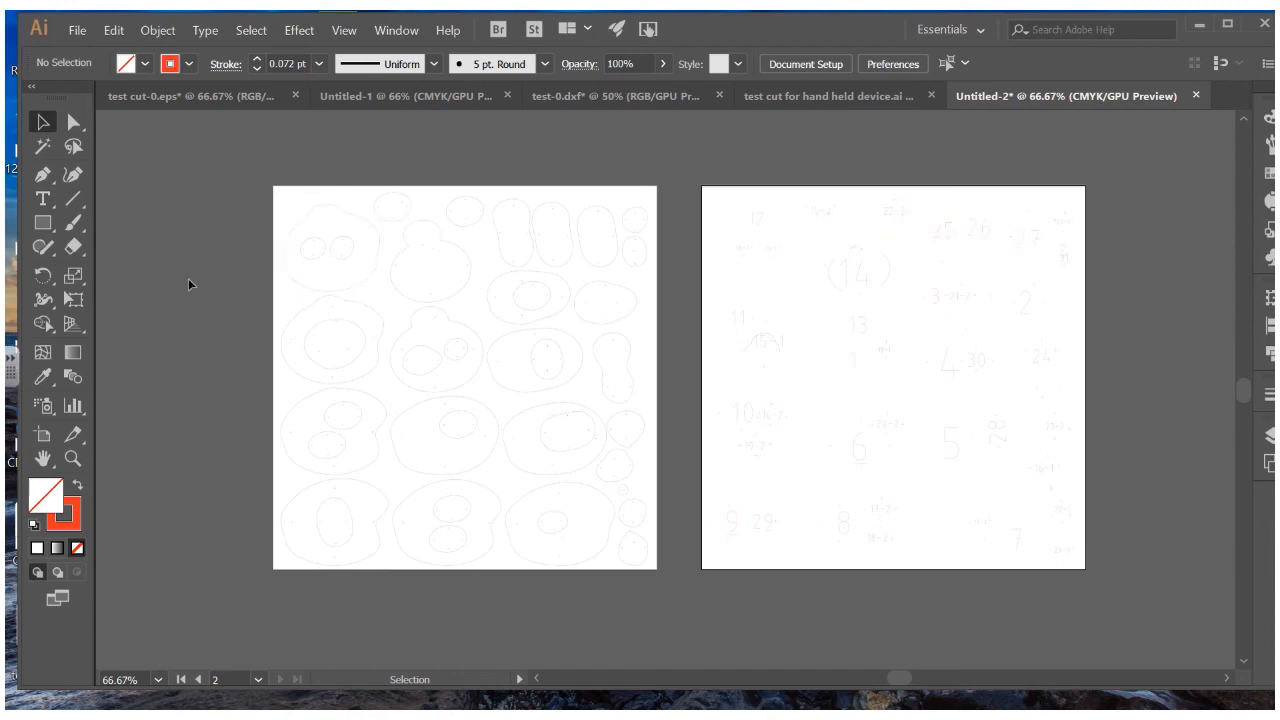
# Start Save As and name the file after the sculpture's earlier file name, minus .obj
pyautogui.click(70, 31)
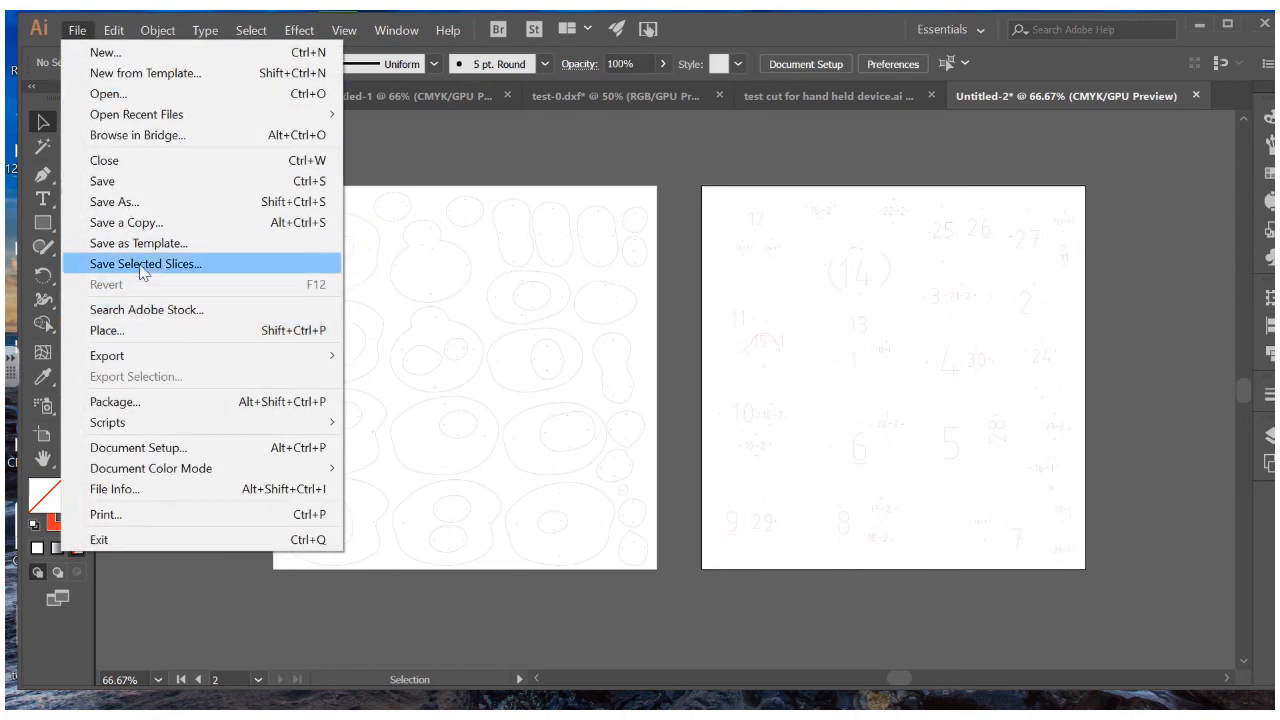
pyautogui.click(138, 202)
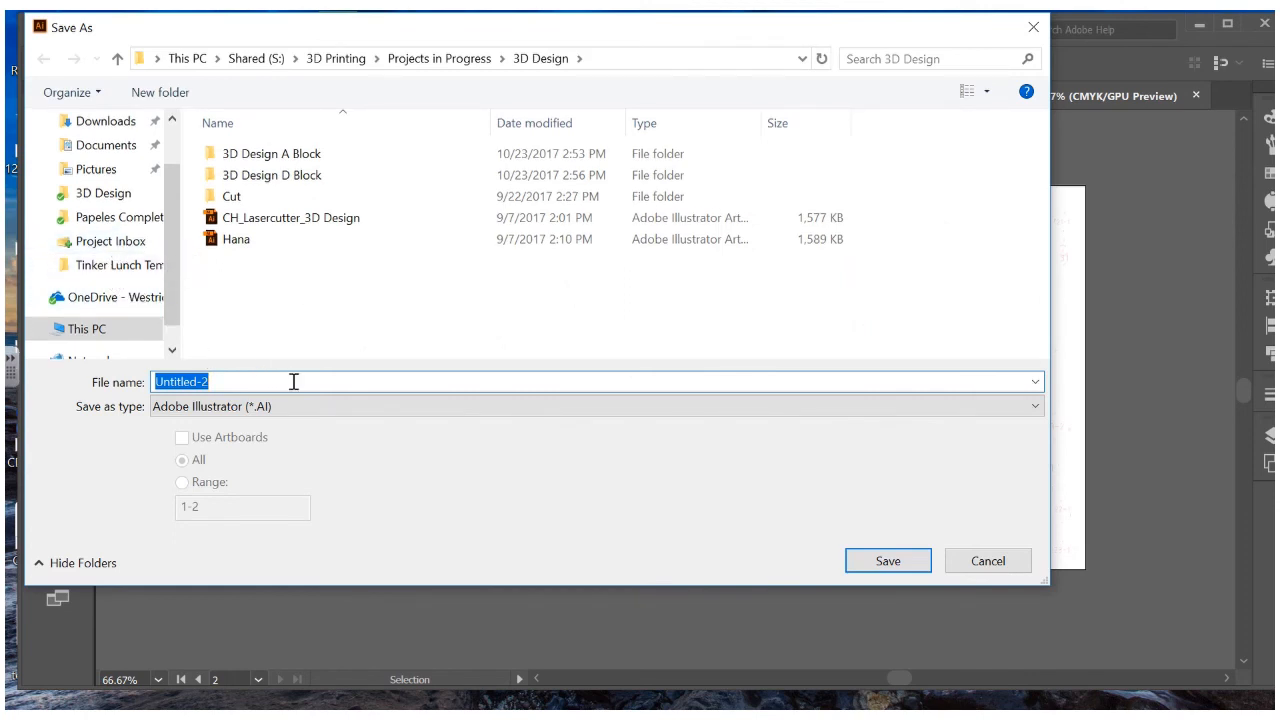
pyautogui.write('David')
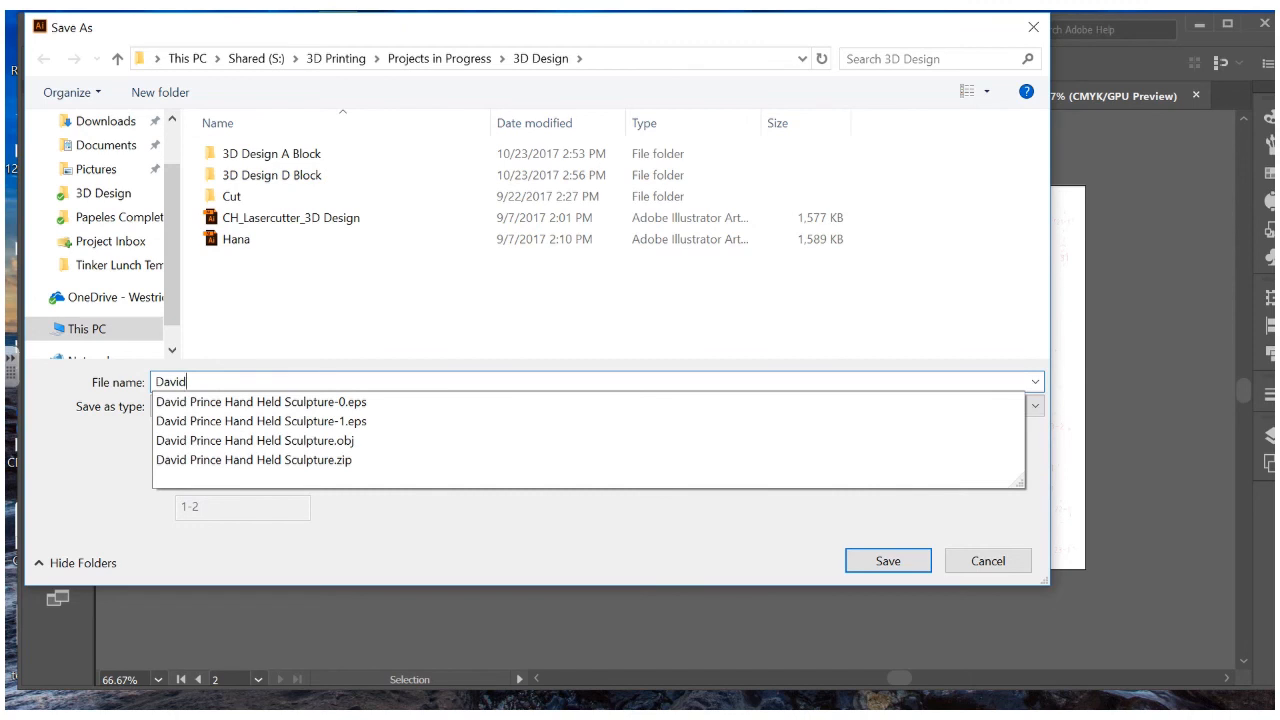
pyautogui.press('Down')
pyautogui.press('Down')
pyautogui.press('Down')
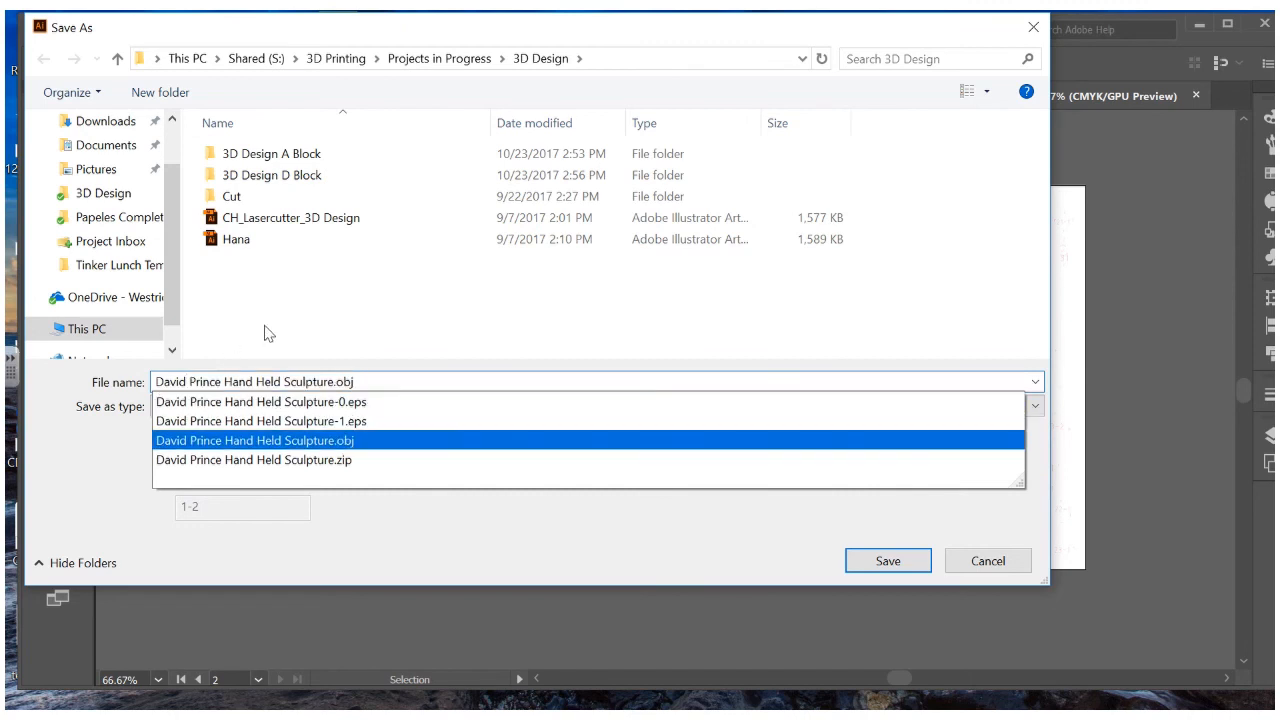
pyautogui.click(270, 328)
pyautogui.click(366, 380)
pyautogui.click(366, 380)
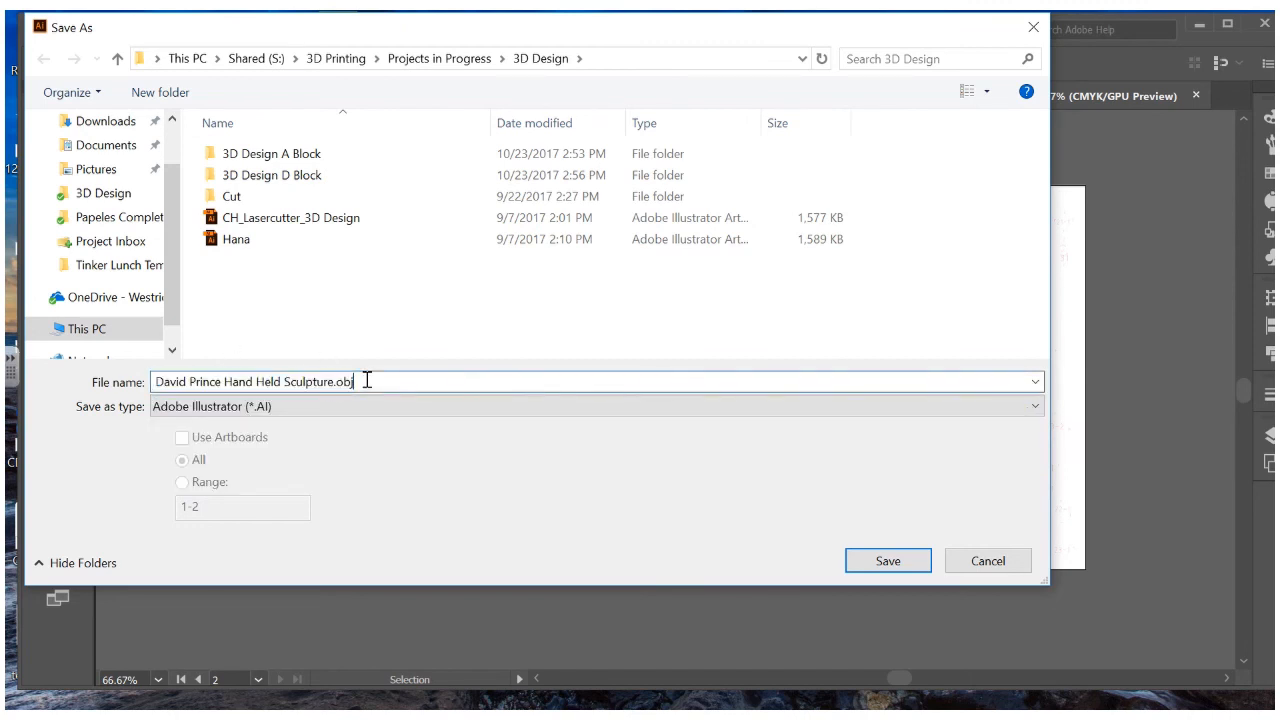
pyautogui.press('BackSpace')
pyautogui.press('BackSpace')
pyautogui.press('BackSpace')
pyautogui.press('BackSpace')
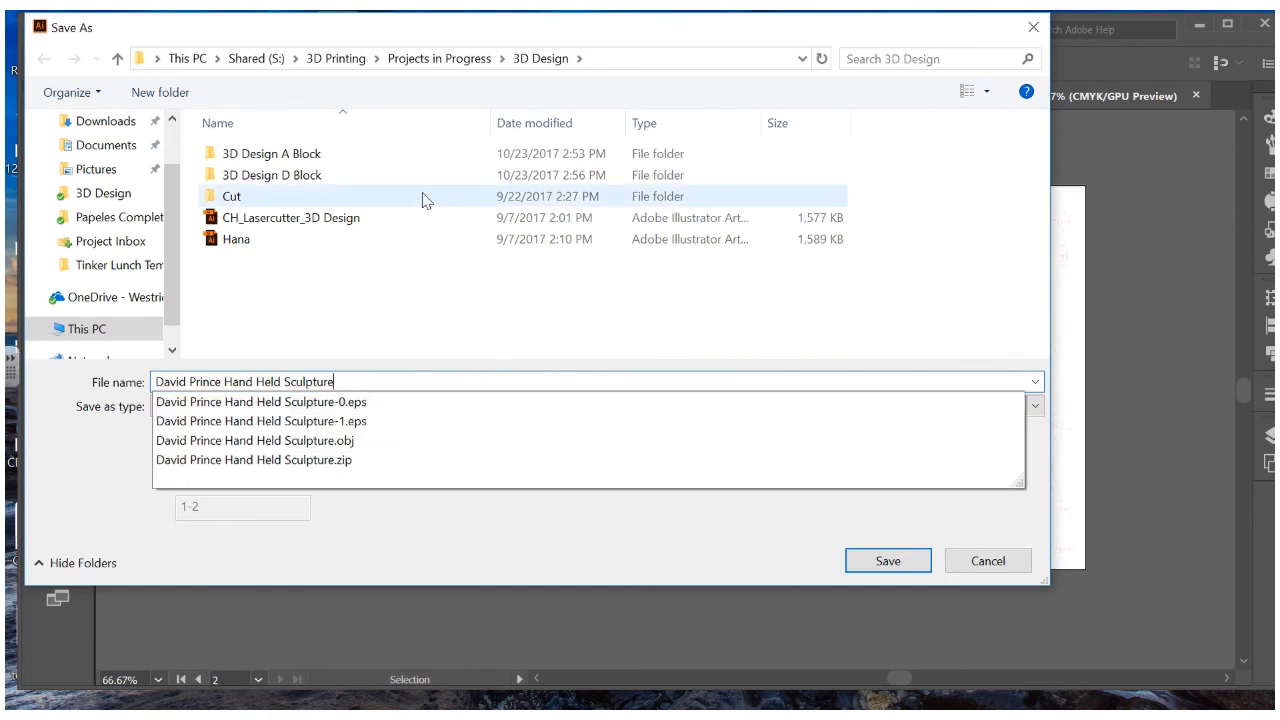
# Save it in Shared (S:) > 3D Printing > Projects in Progress > 3D Design, accepting Illustrator options
pyautogui.click(268, 60)
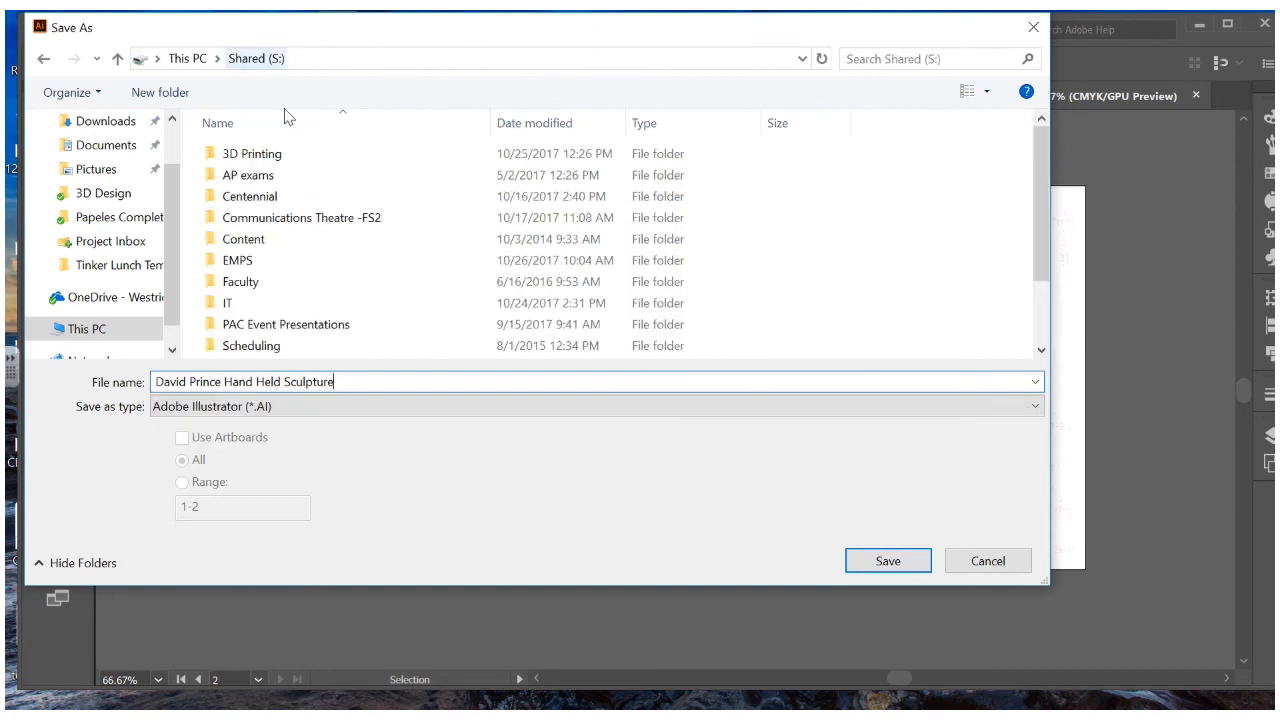
pyautogui.doubleClick(286, 157)
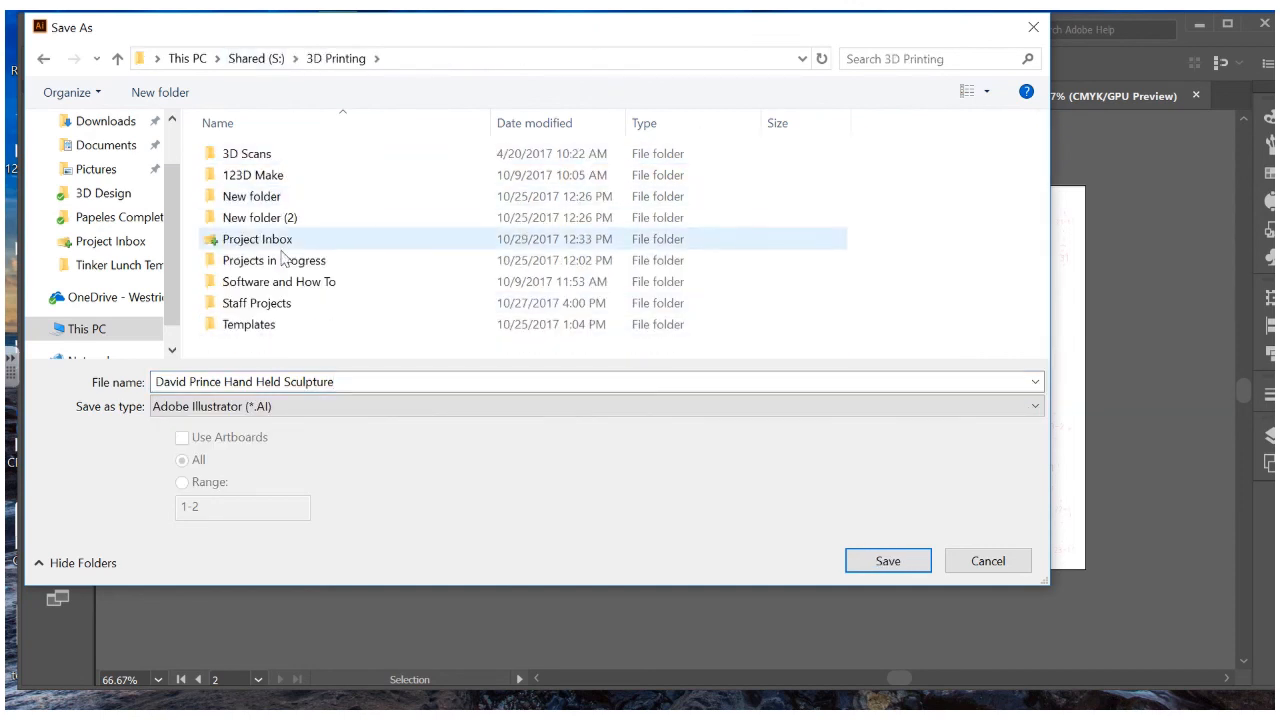
pyautogui.click(285, 264)
pyautogui.doubleClick(285, 265)
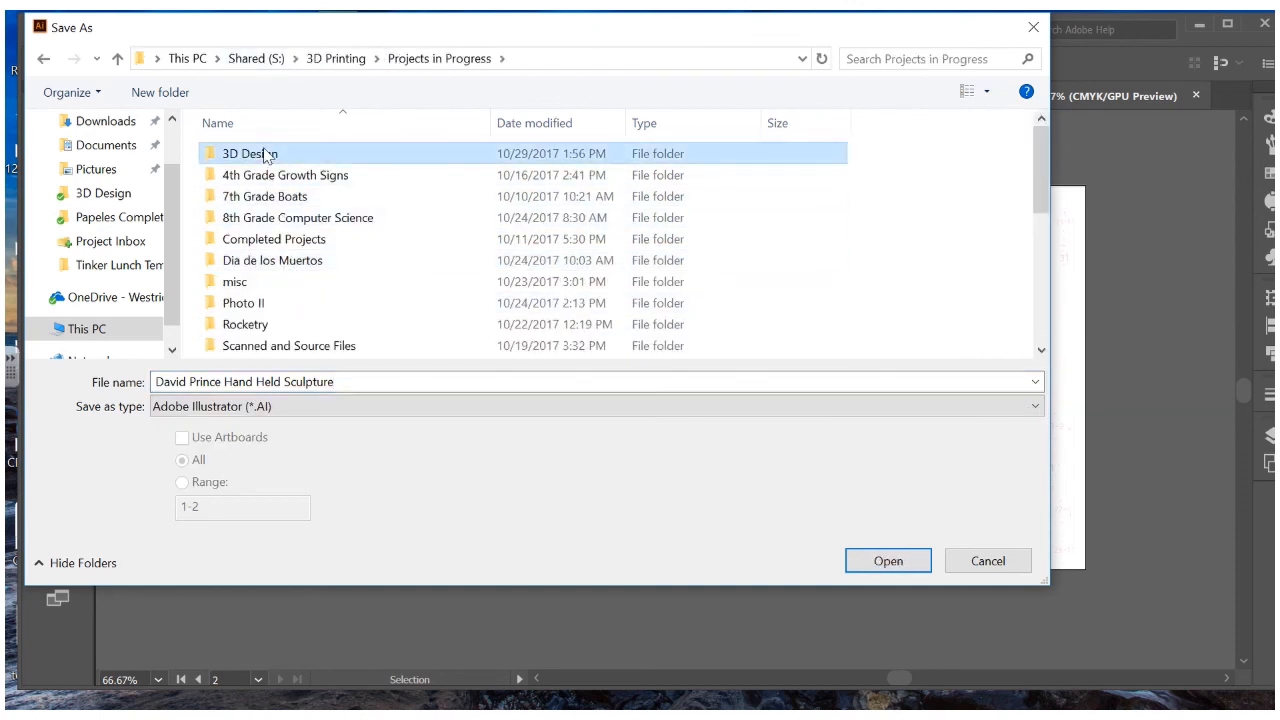
pyautogui.doubleClick(257, 156)
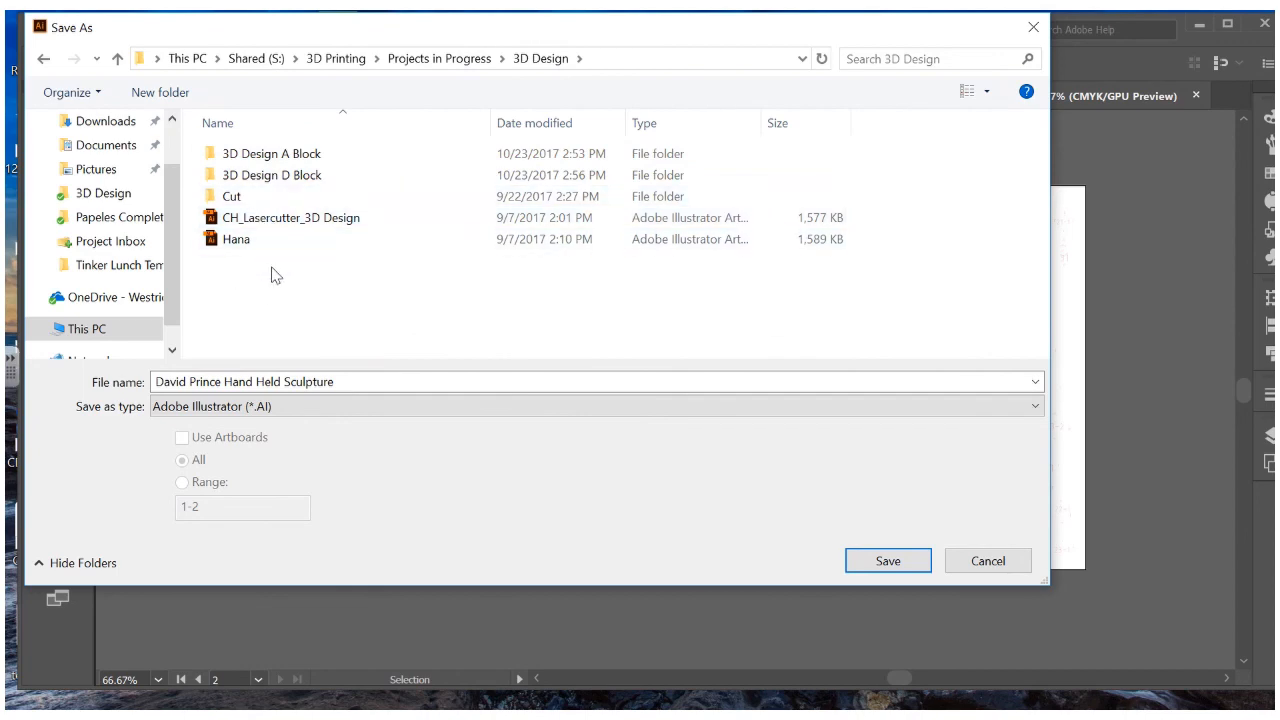
pyautogui.click(889, 562)
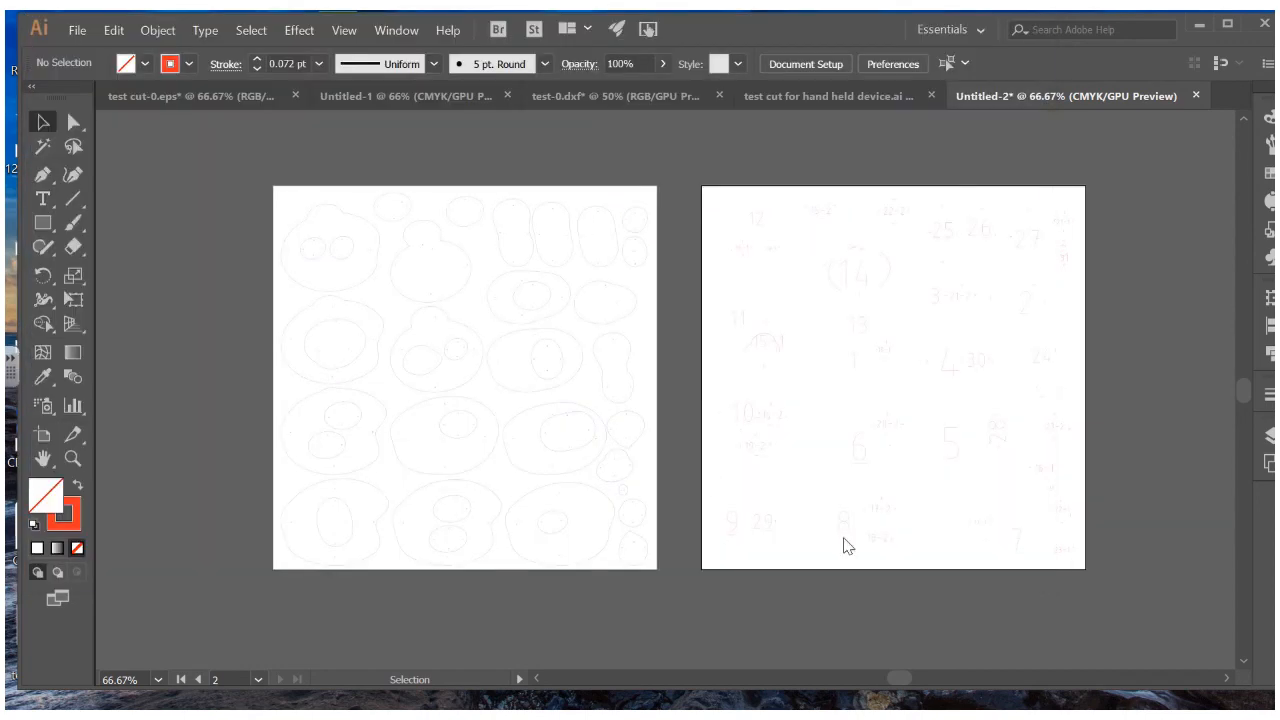
pyautogui.click(758, 637)
# Save another copy of the sculpture file into the 3D Printing > Project Inbox folder
pyautogui.click(75, 36)
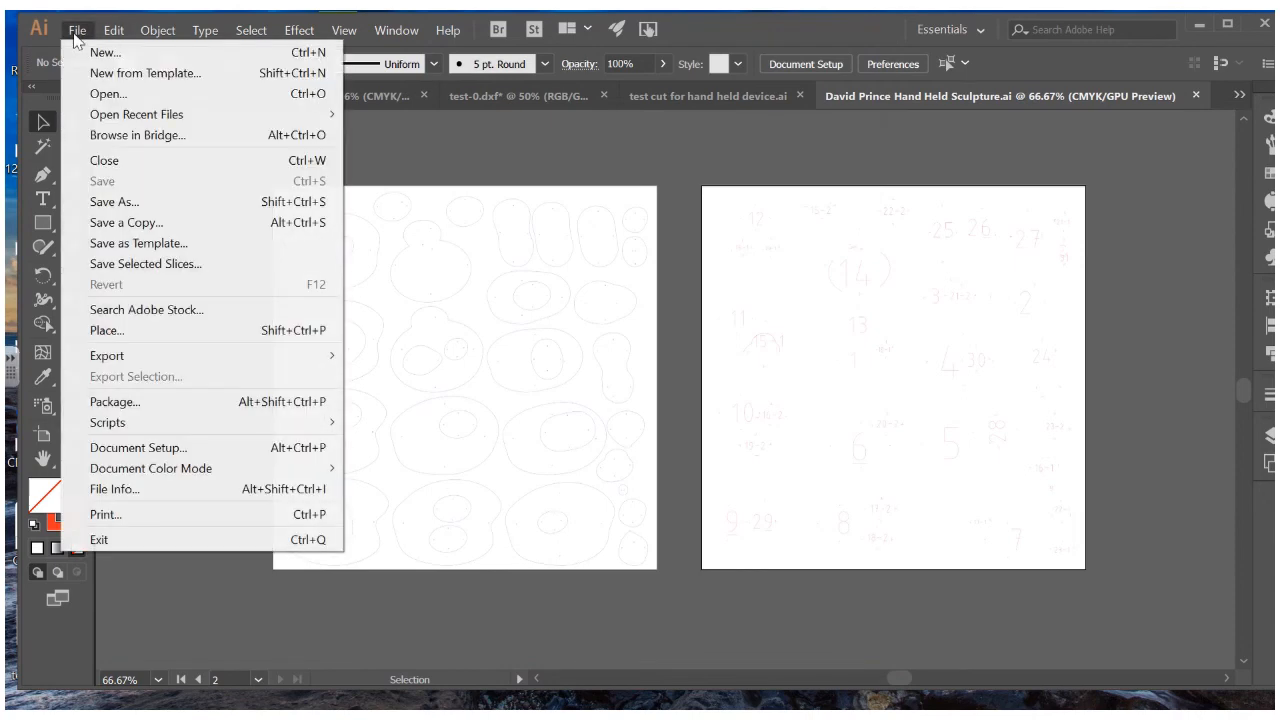
pyautogui.click(116, 203)
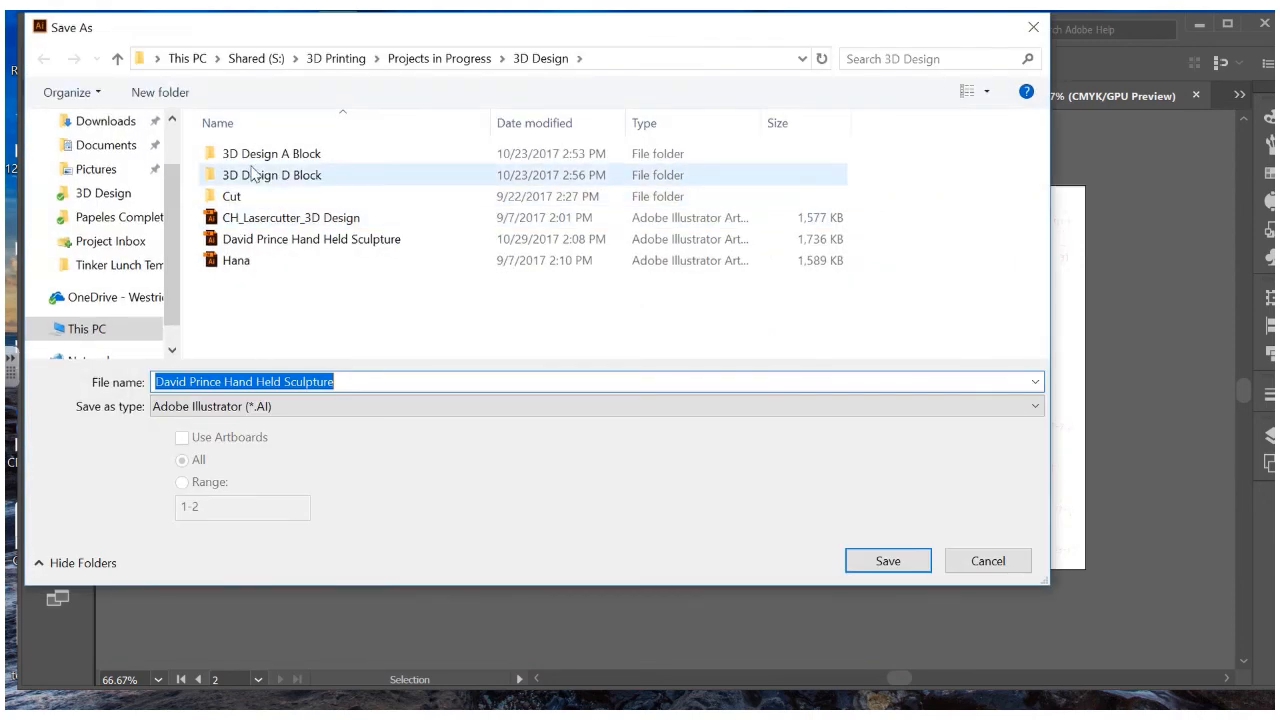
pyautogui.click(430, 59)
pyautogui.click(340, 58)
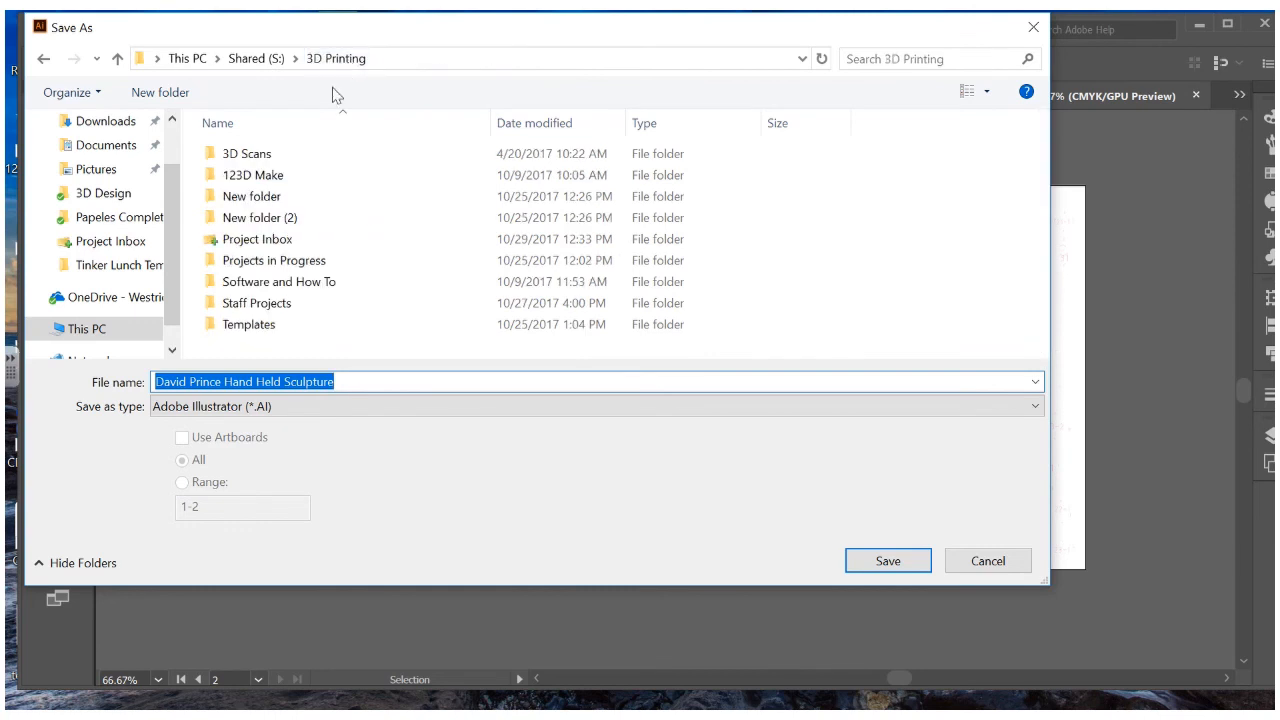
pyautogui.doubleClick(262, 239)
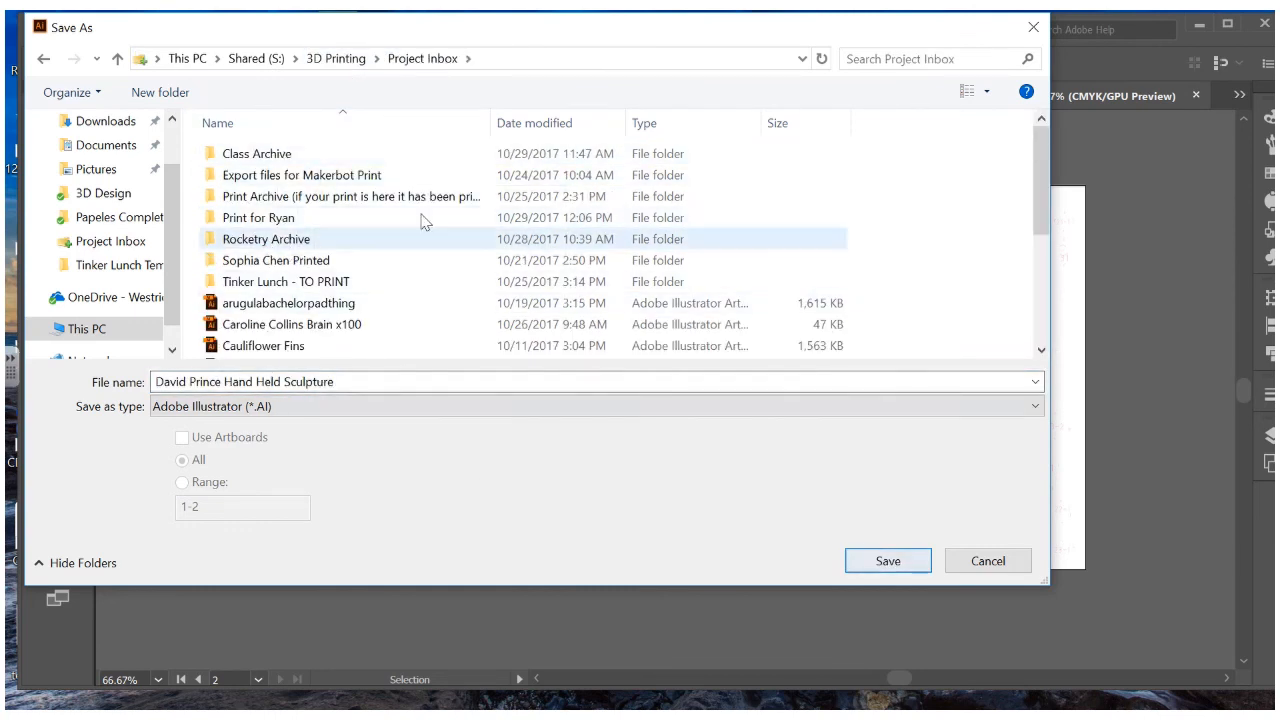
pyautogui.click(880, 563)
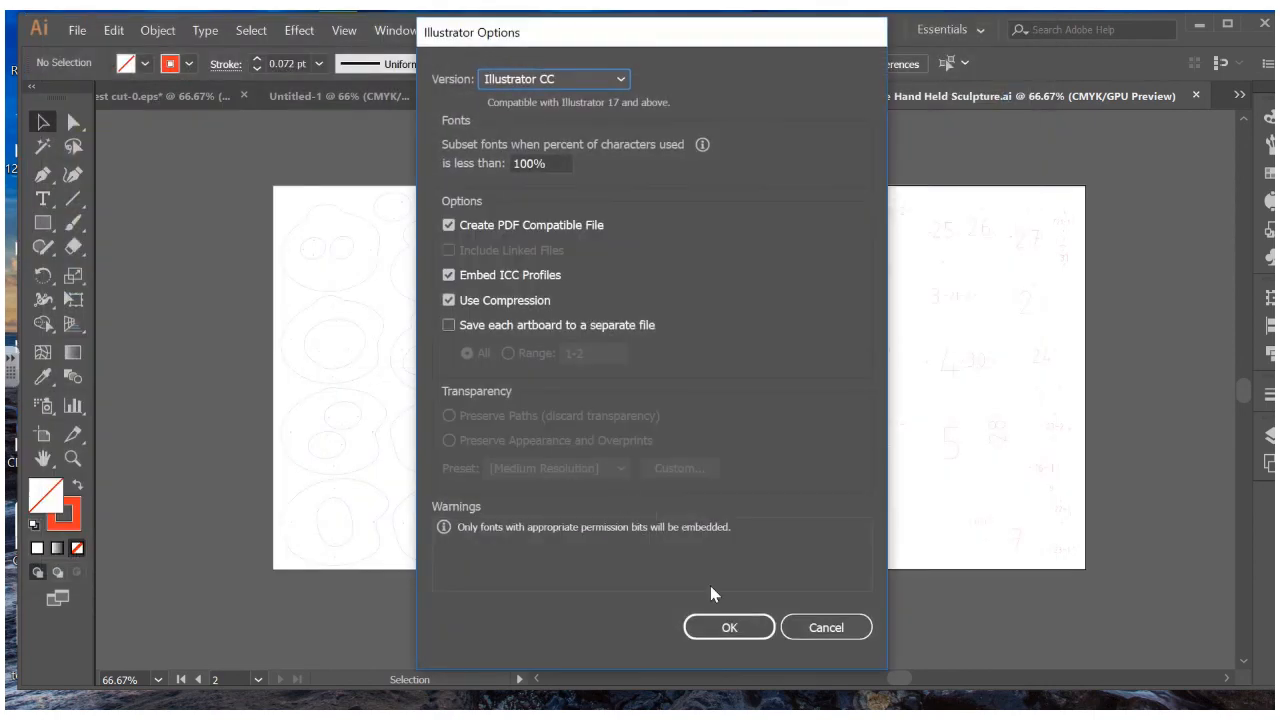
# Confirm the Illustrator CC save options to finish saving the Project Inbox copy
pyautogui.click(746, 636)
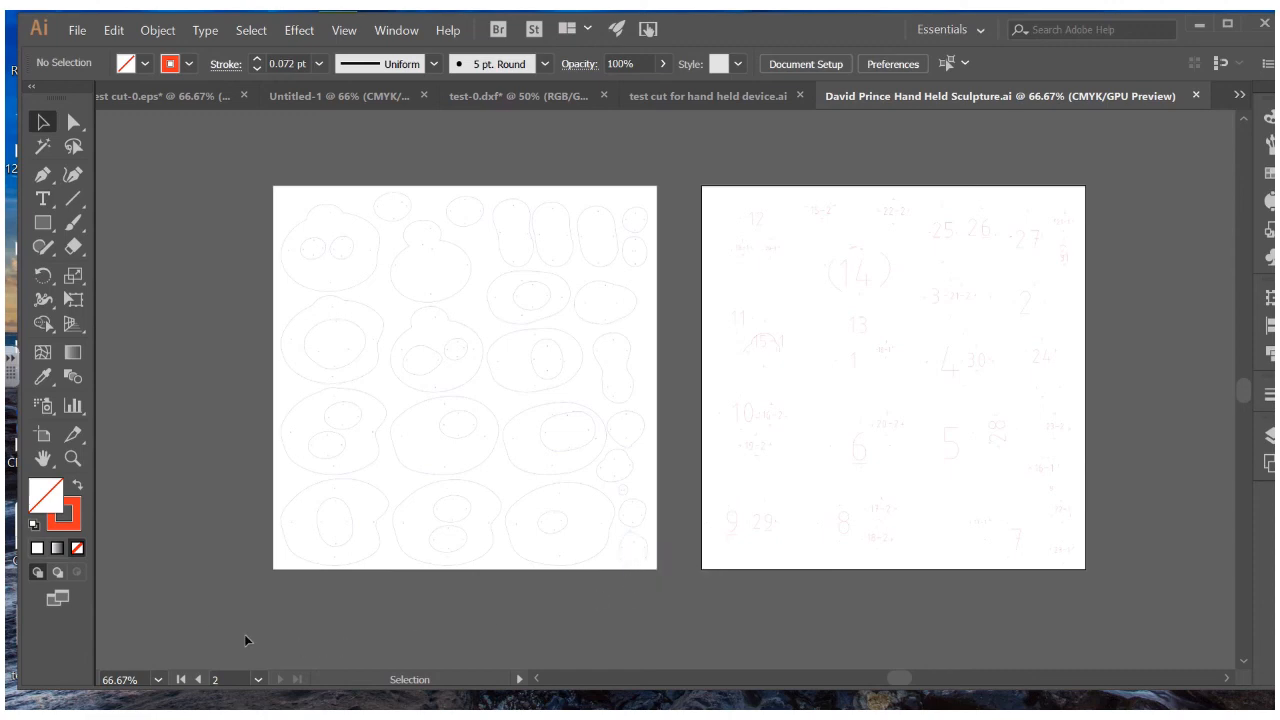
pyautogui.moveTo(538, 17)
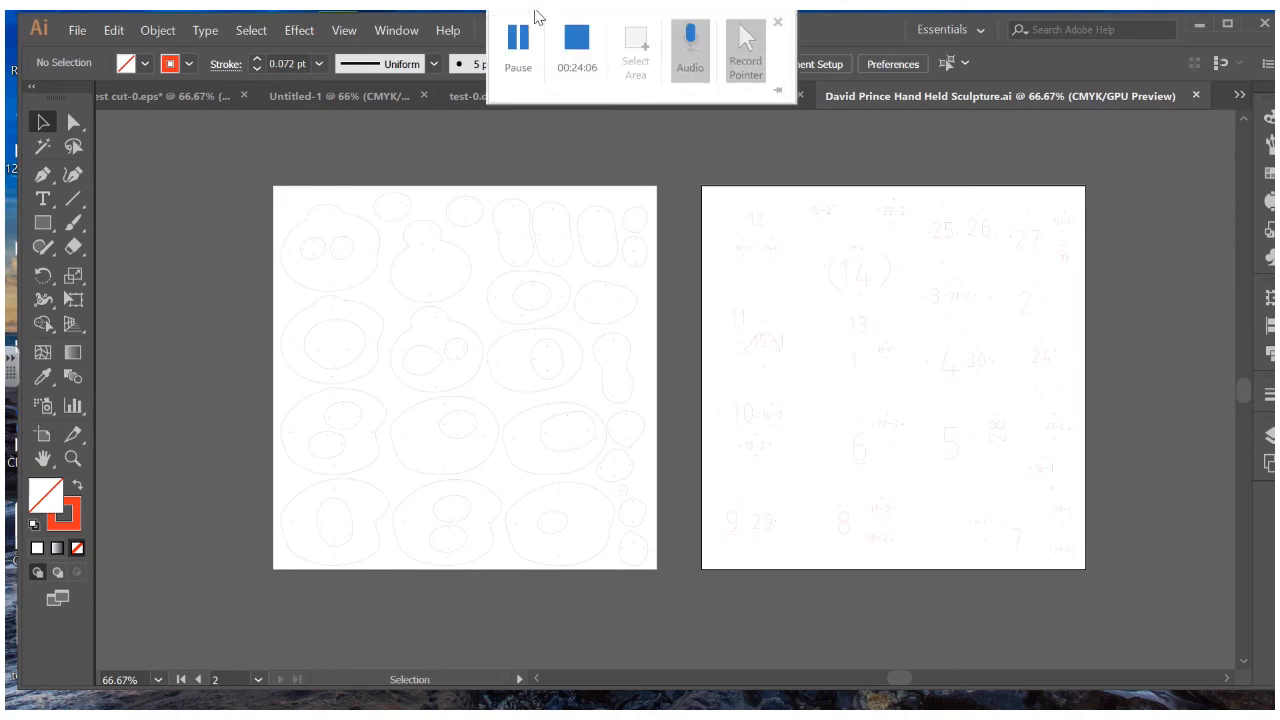